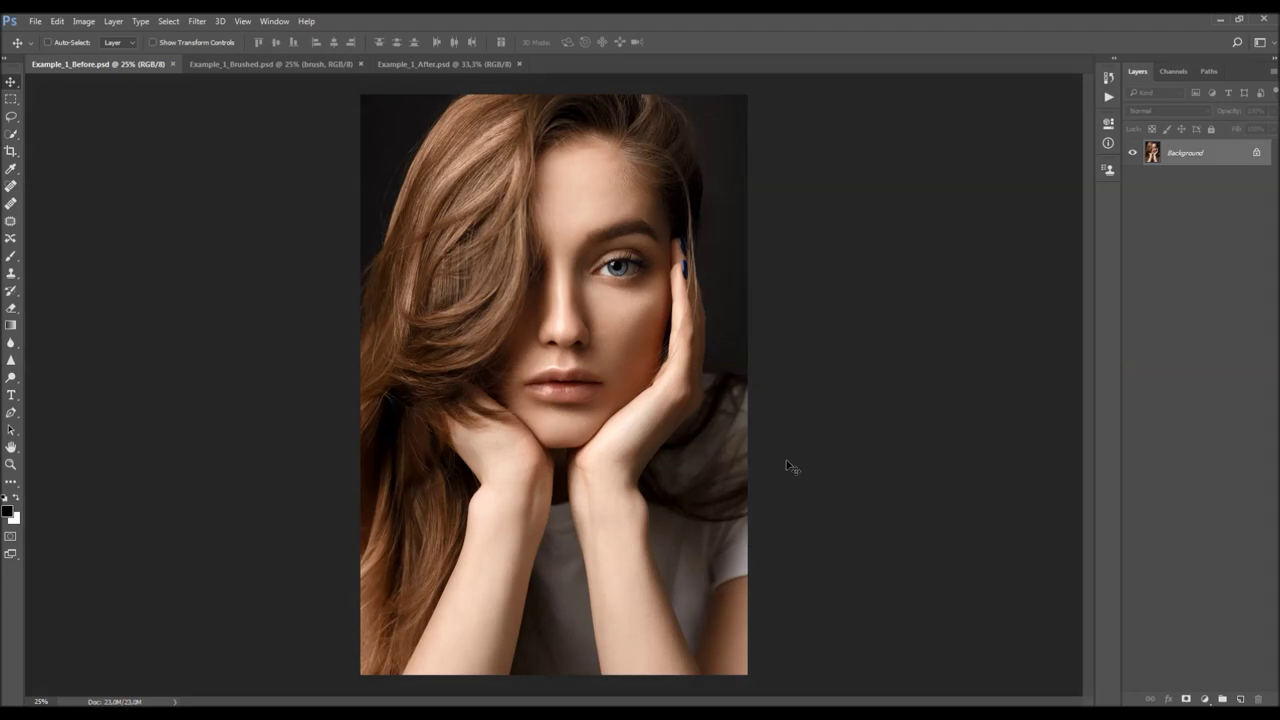
Examine Example_1_Brushed.psd and Example_1_After.psd, including the finished portrait's eye, face, splatter and text details up close
left_click(270, 64)
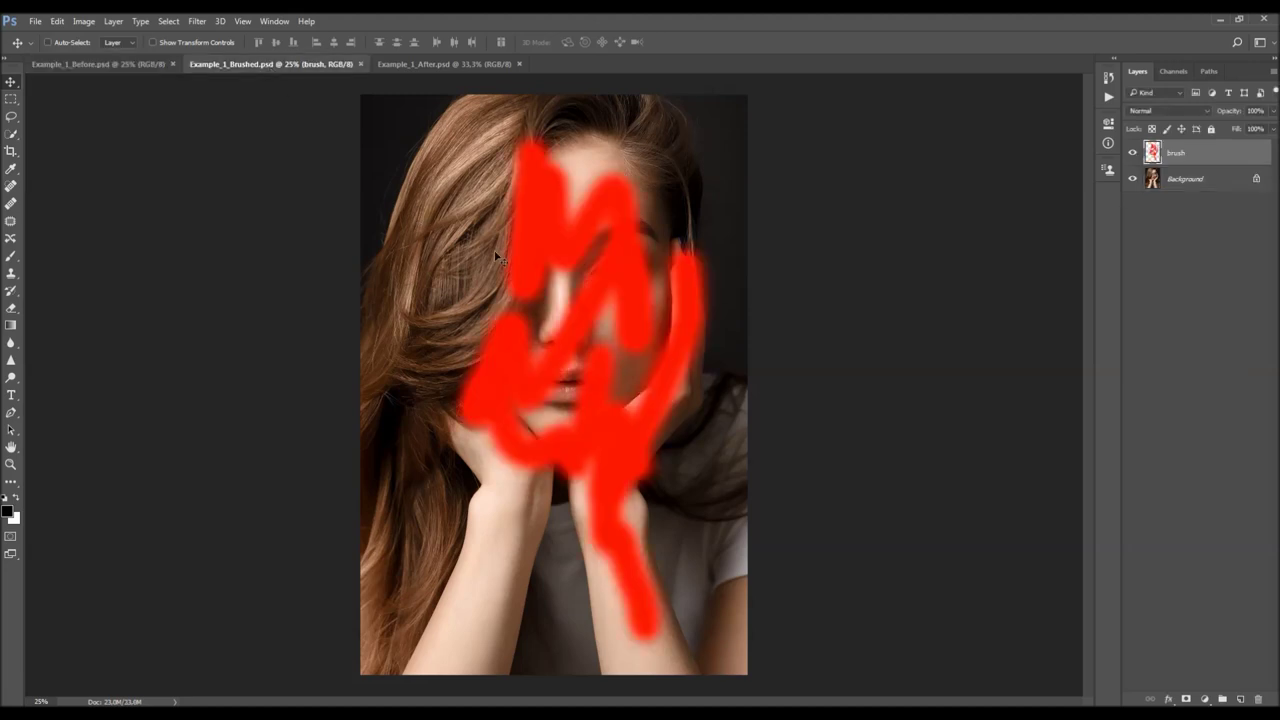
left_click(412, 65)
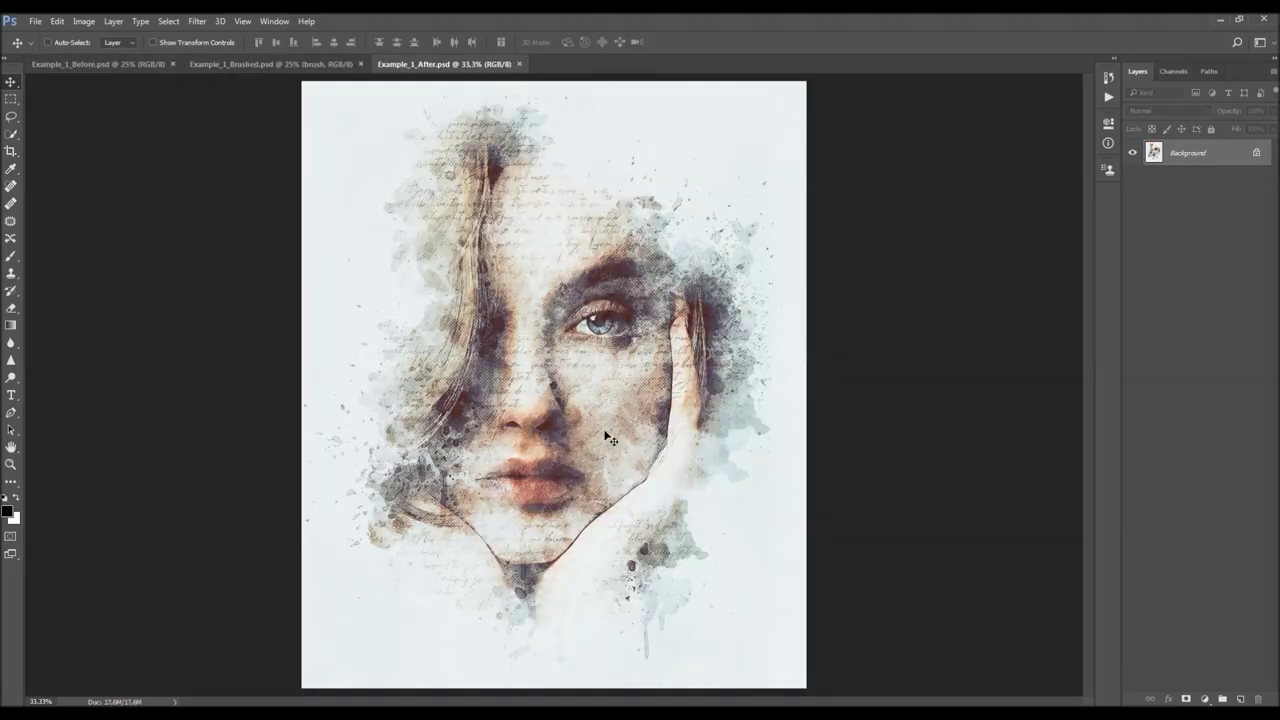
key("z")
left_click(610, 338)
key("h")
left_click_drag(610, 312, 614, 451)
left_click_drag(640, 506, 634, 396)
scroll(630, 390, "up", 3)
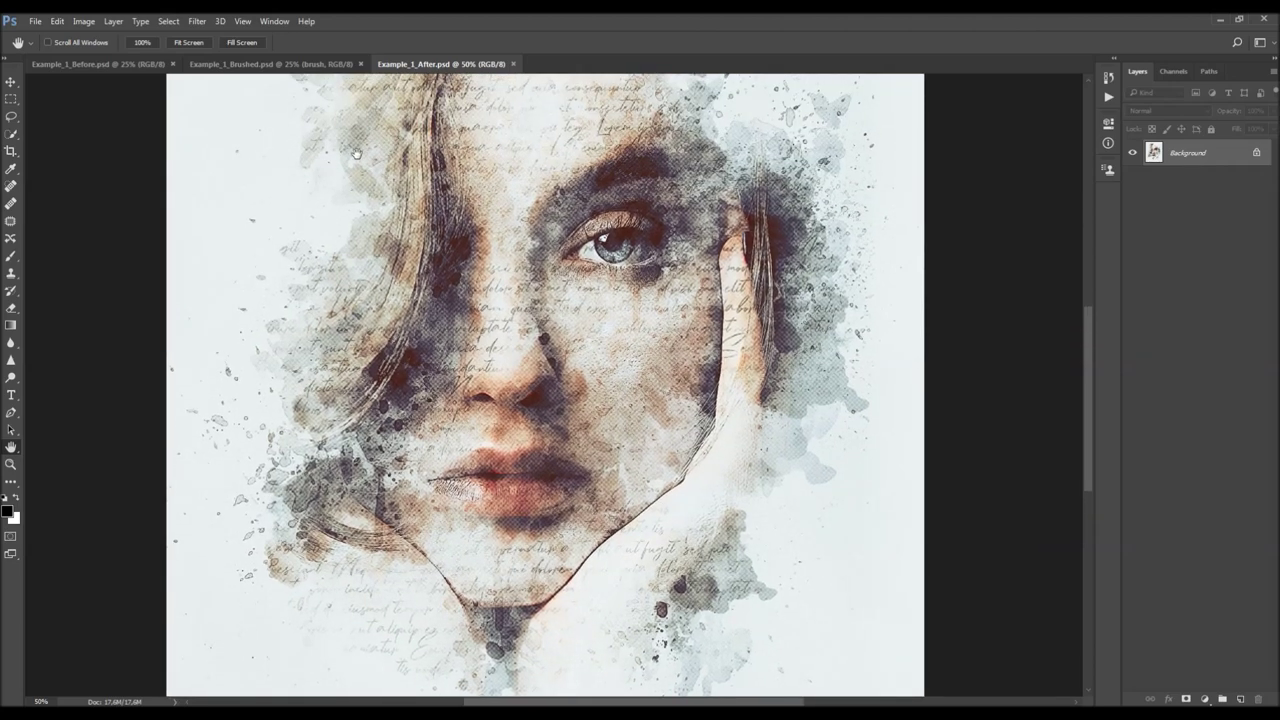
scroll(650, 365, "up", 4)
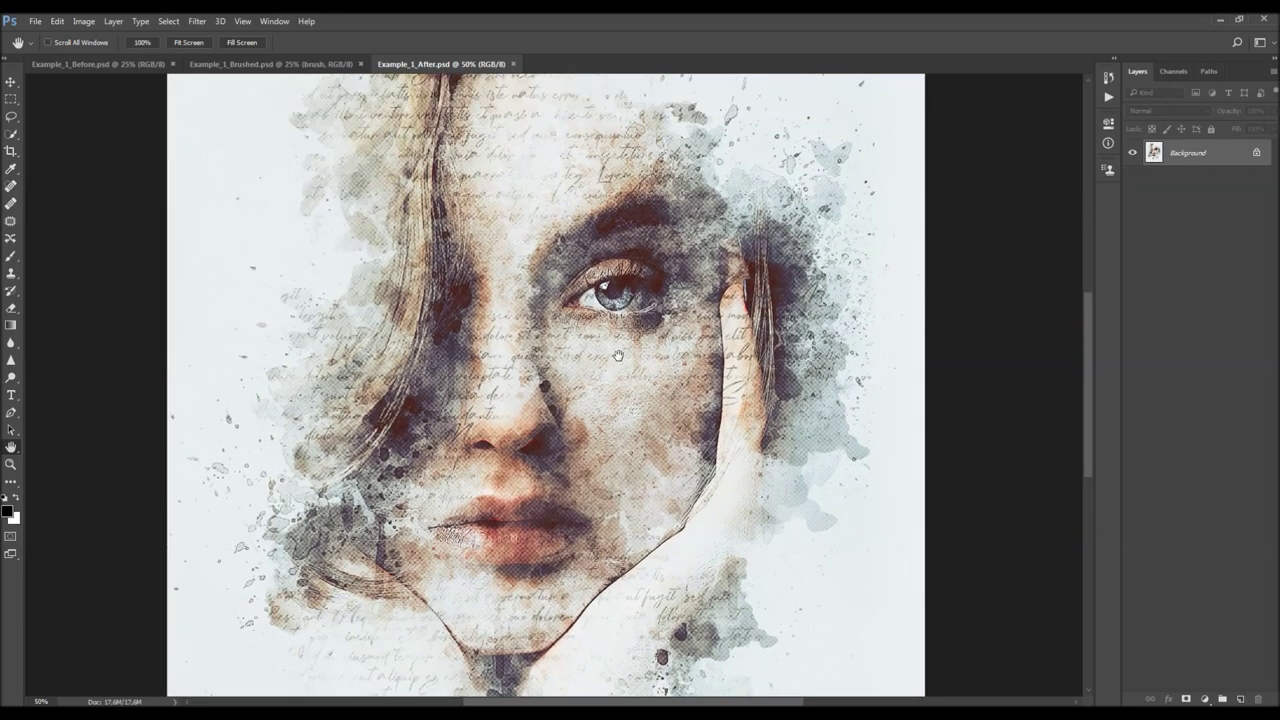
left_click_drag(642, 208, 651, 98)
left_click_drag(604, 274, 614, 323)
key("z")
left_click(594, 304, "alt")
key("v")
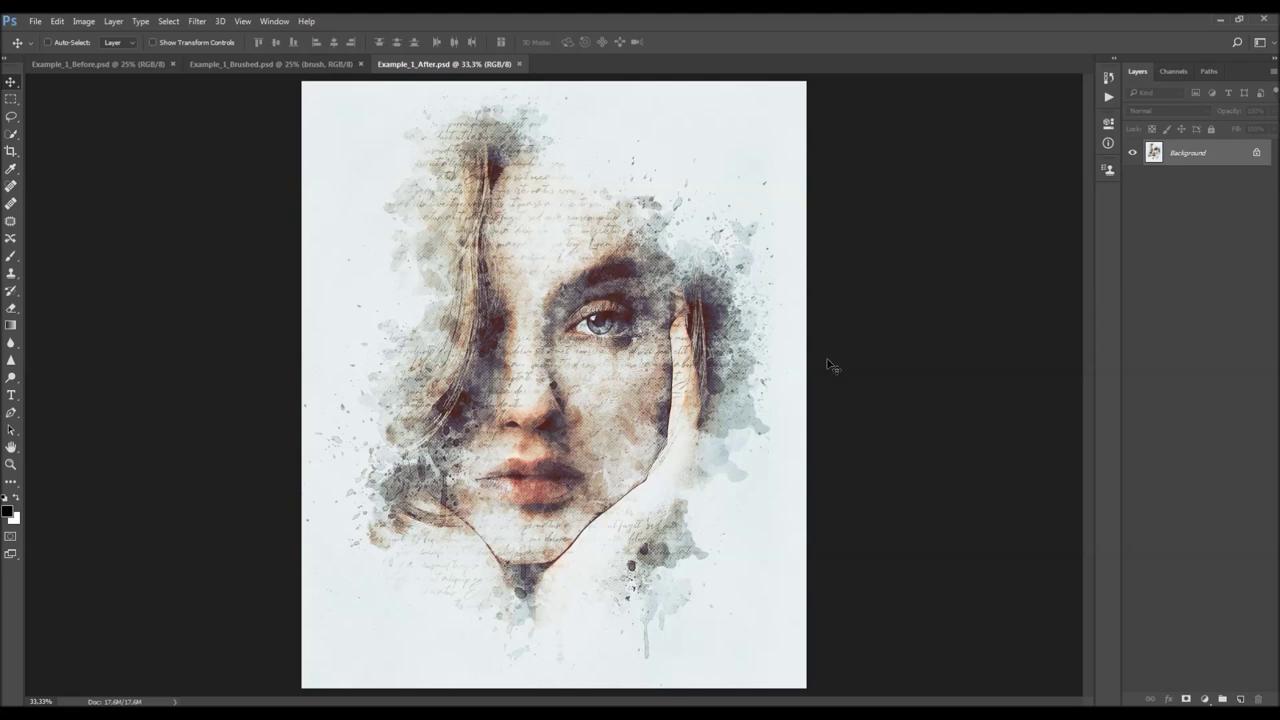
Close the Example_1_After.psd and Example_1_Brushed.psd documents, keeping Example_1_Before.psd open
left_click(519, 63)
left_click(360, 63)
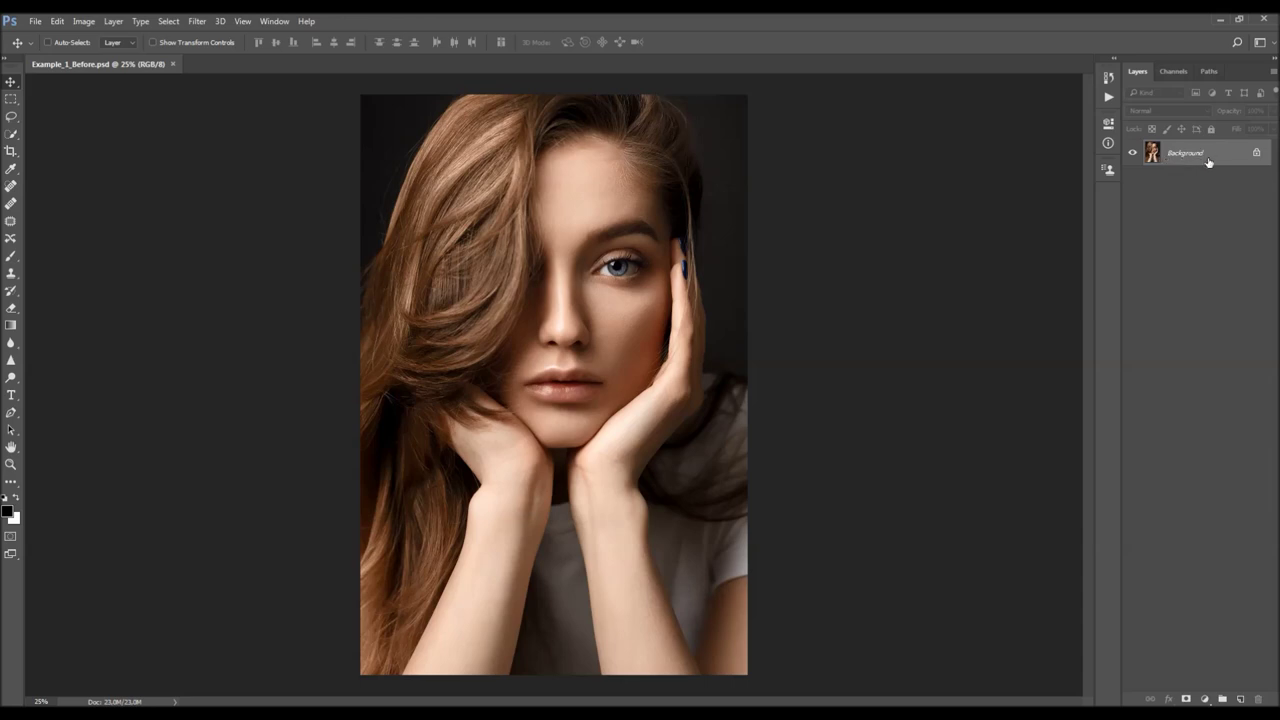
Unlock the photo's Background layer and convert the unlocked layer back into a Background
left_click(1256, 152)
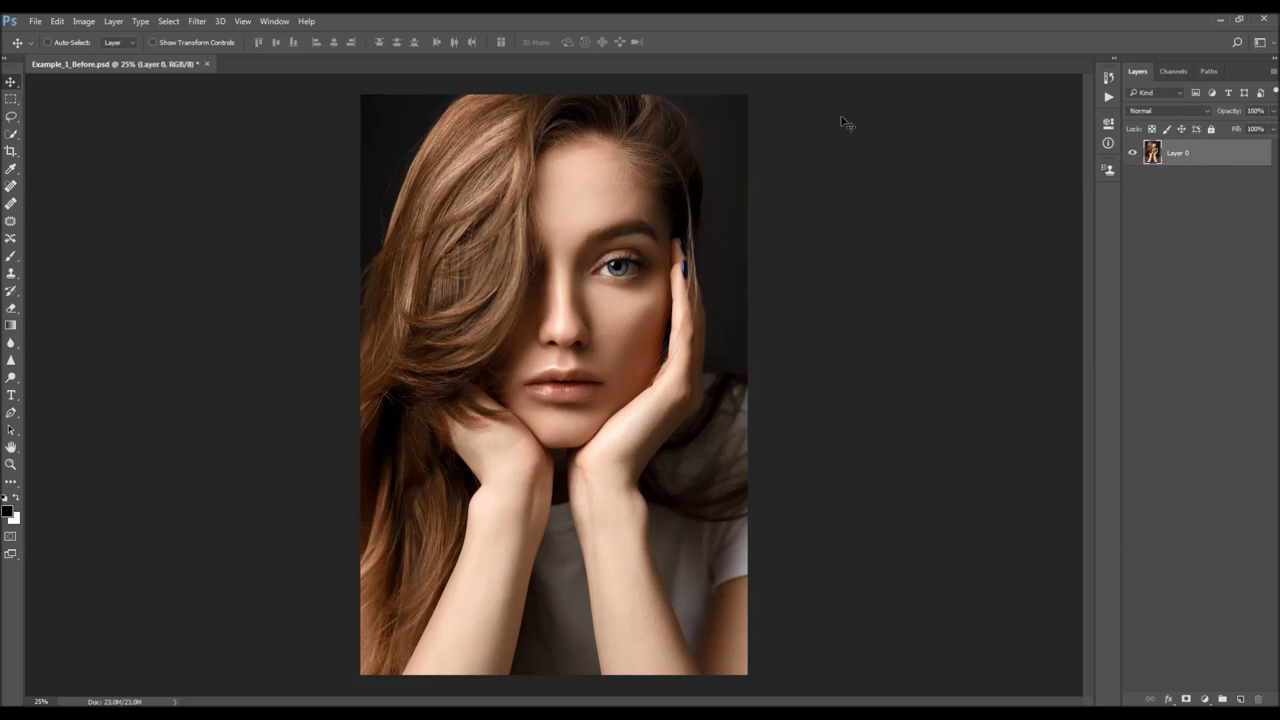
left_click(113, 21)
mouse_move(125, 35)
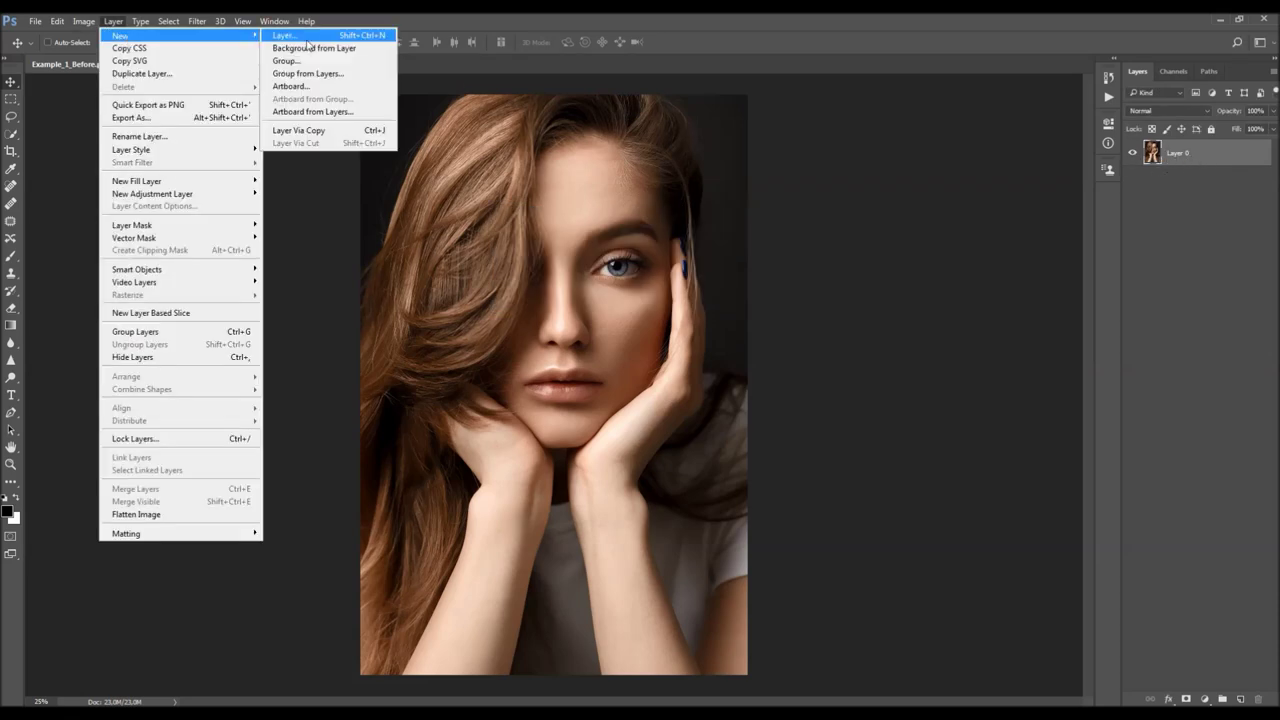
left_click(322, 49)
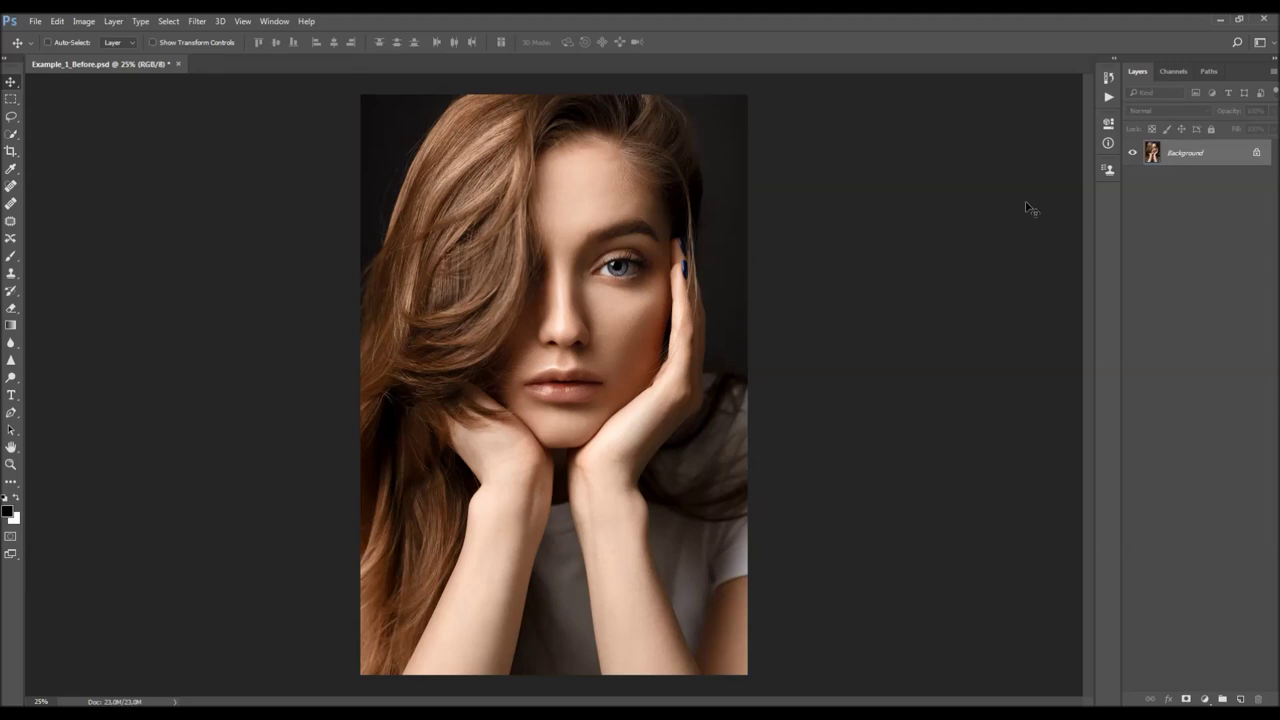
Check the Layers Panel Options for the default fill masks setting and for adding "copy" to copied layers and groups
left_click(1273, 75)
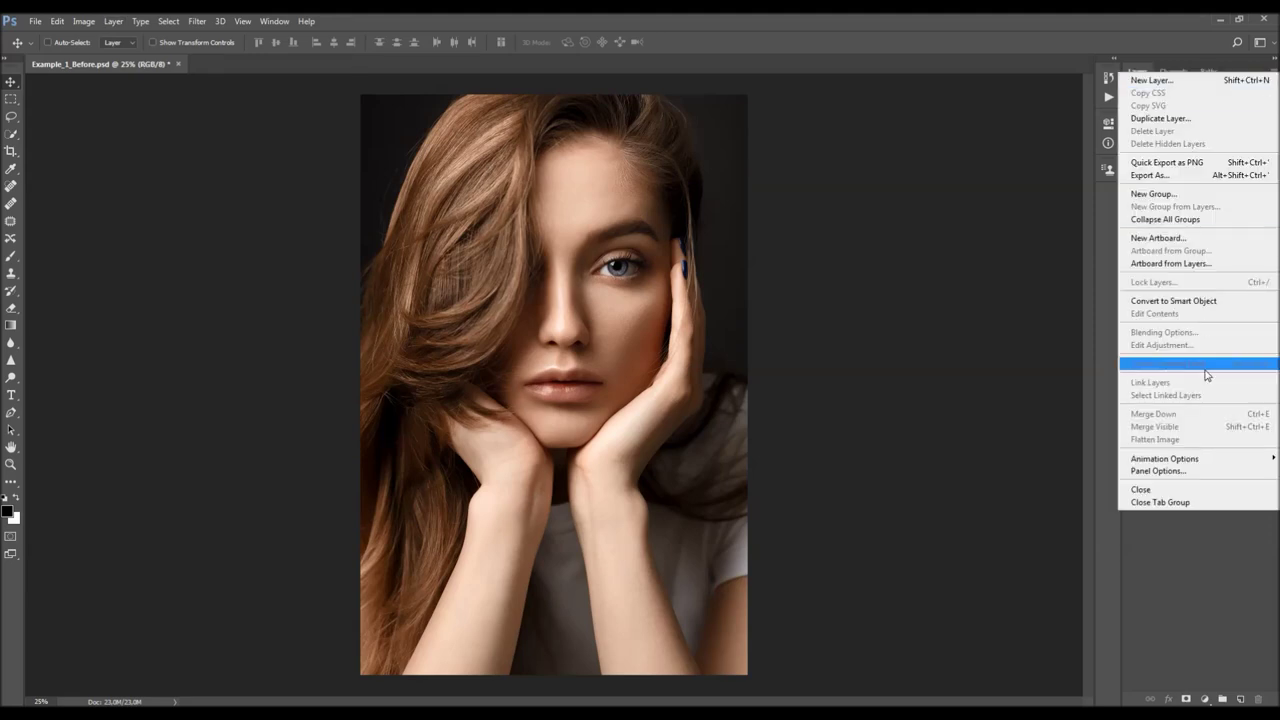
left_click(1176, 474)
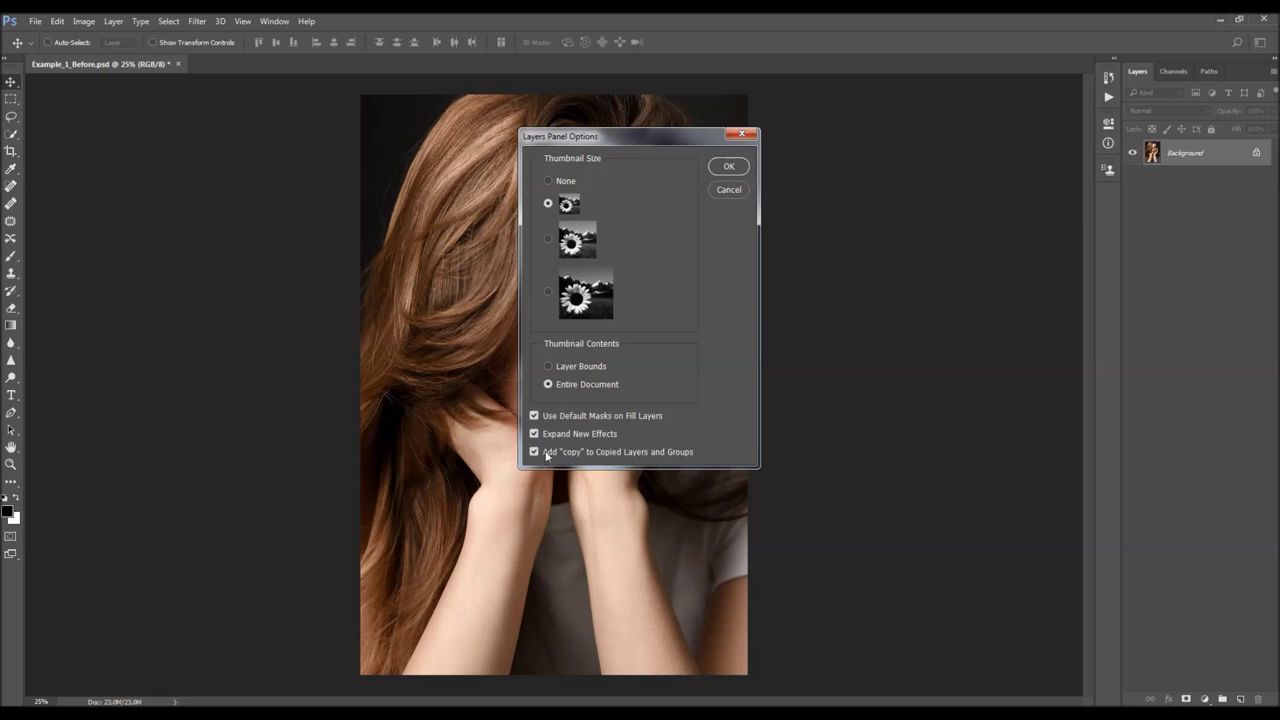
left_click(729, 162)
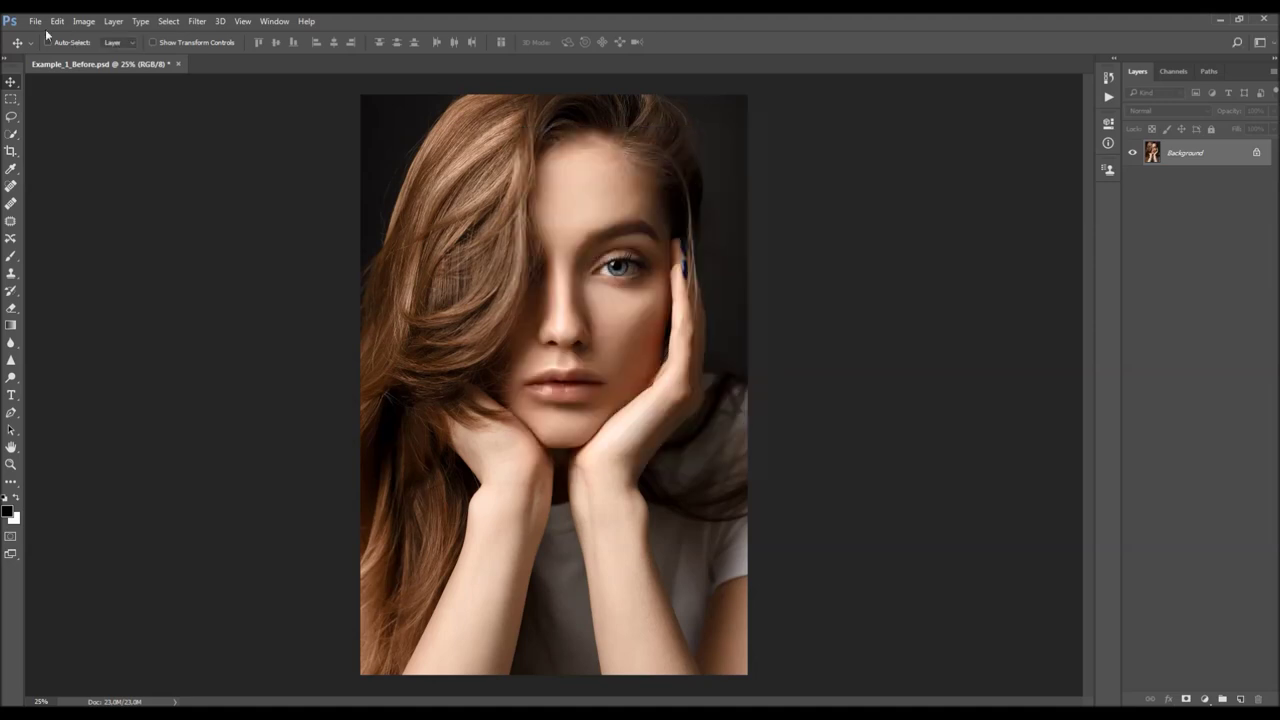
Check the photo's color mode and bit depth, and its pixel dimensions and resolution in Image Size
left_click(83, 21)
mouse_move(91, 37)
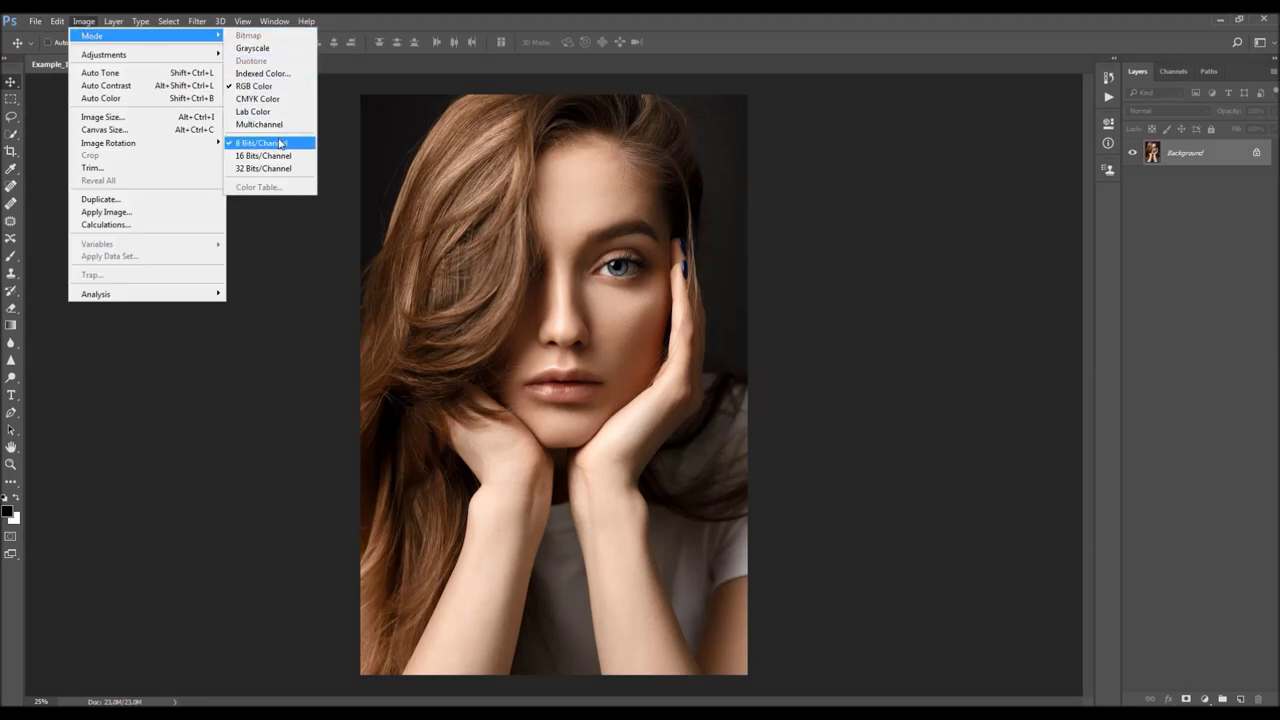
left_click(122, 120)
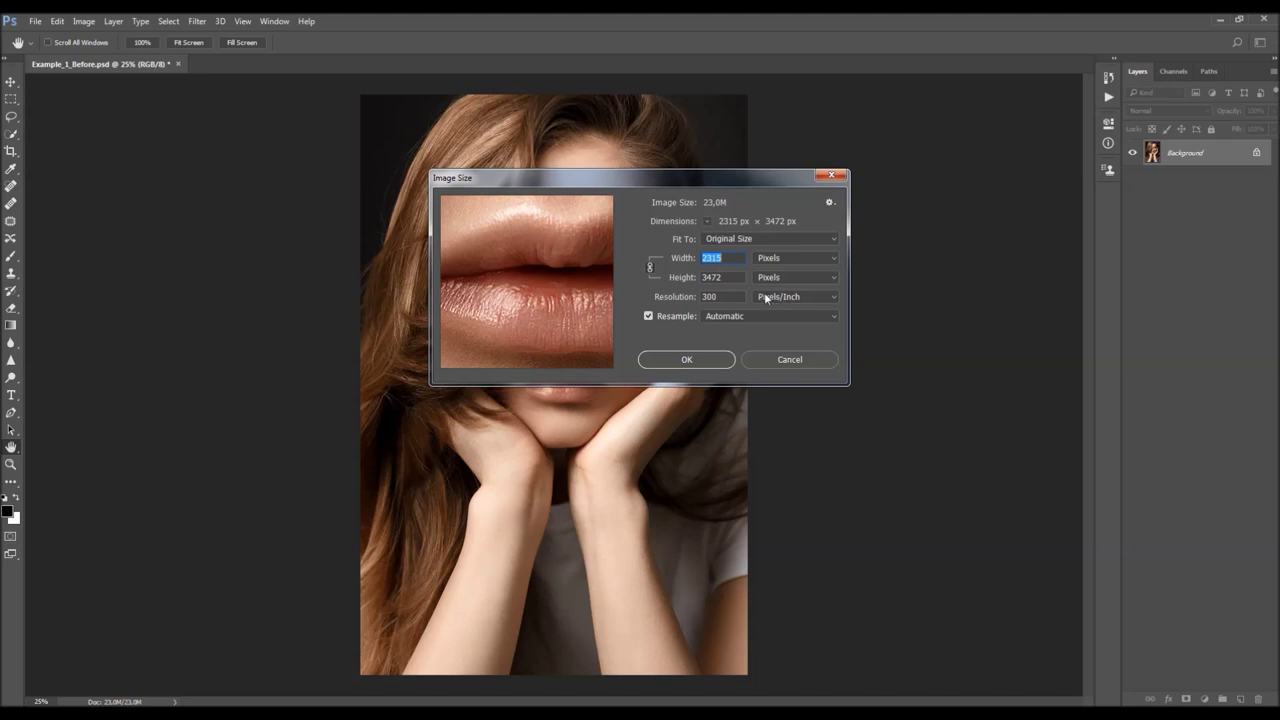
key("Tab")
left_click(831, 175)
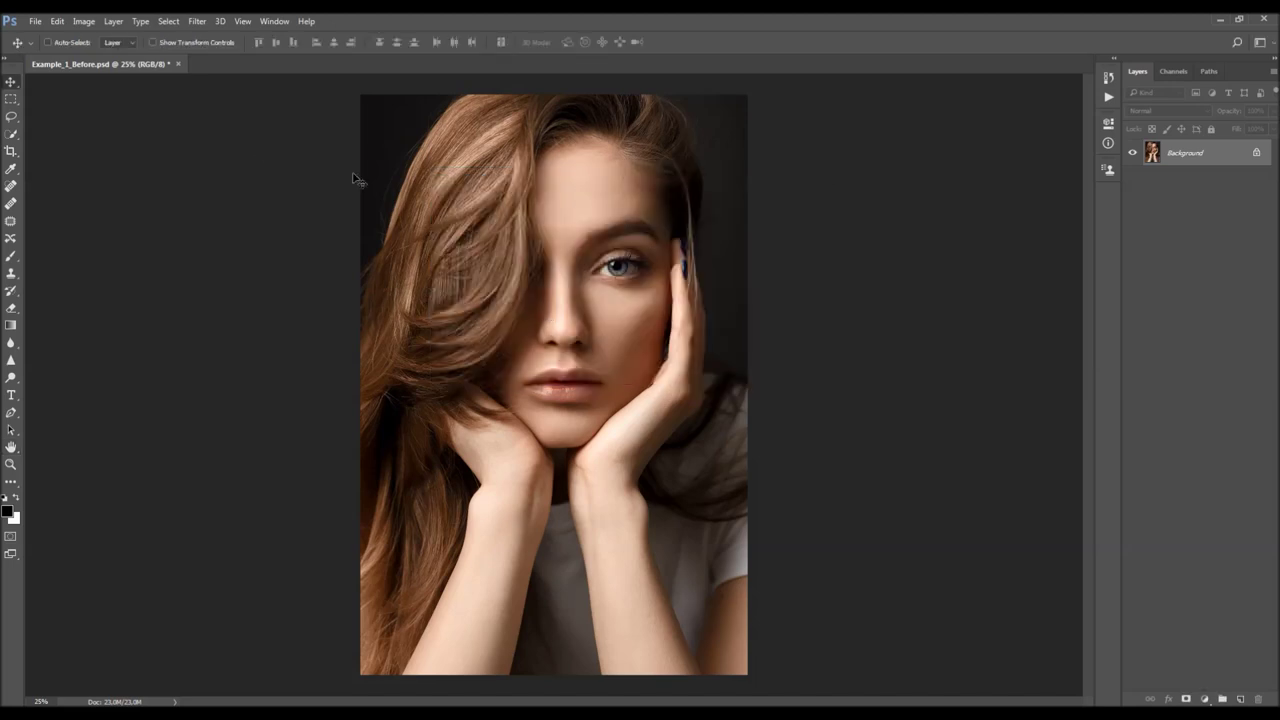
Load the MixedArt action file from the CS6 to CC 2020+ folder and select the MixedArt action inside its set
left_click(274, 22)
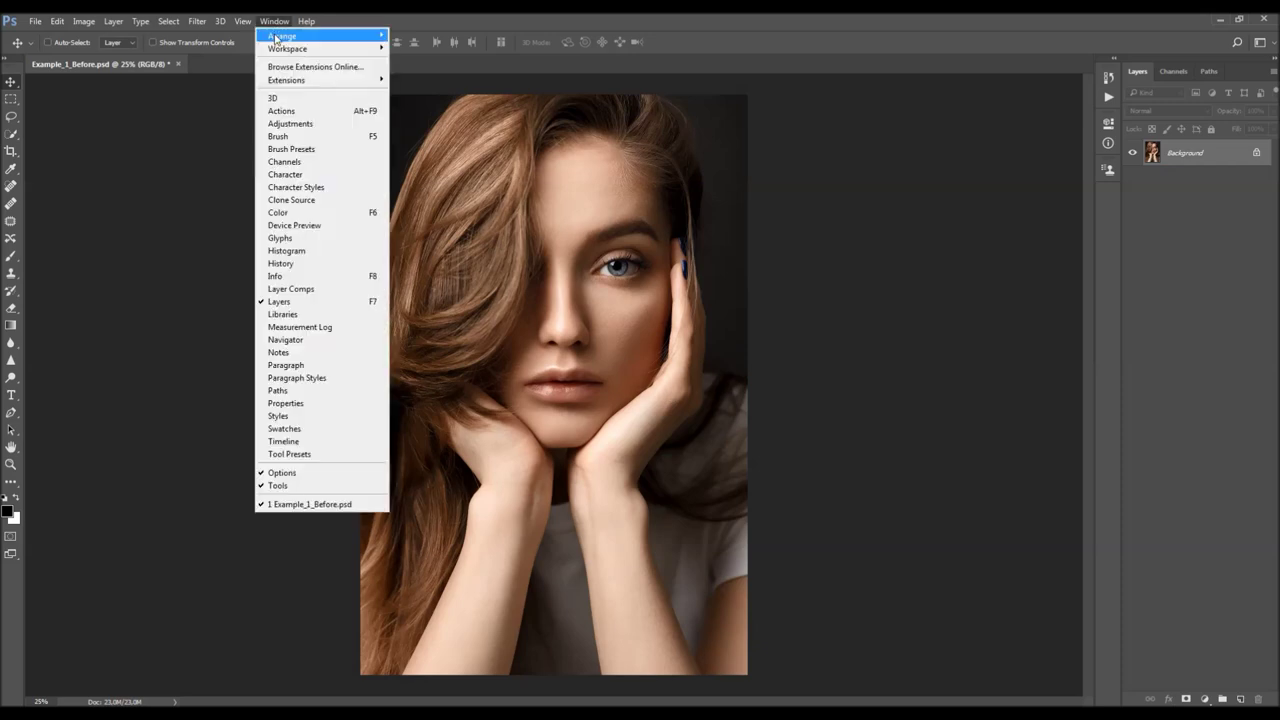
left_click(296, 110)
left_click(1085, 73)
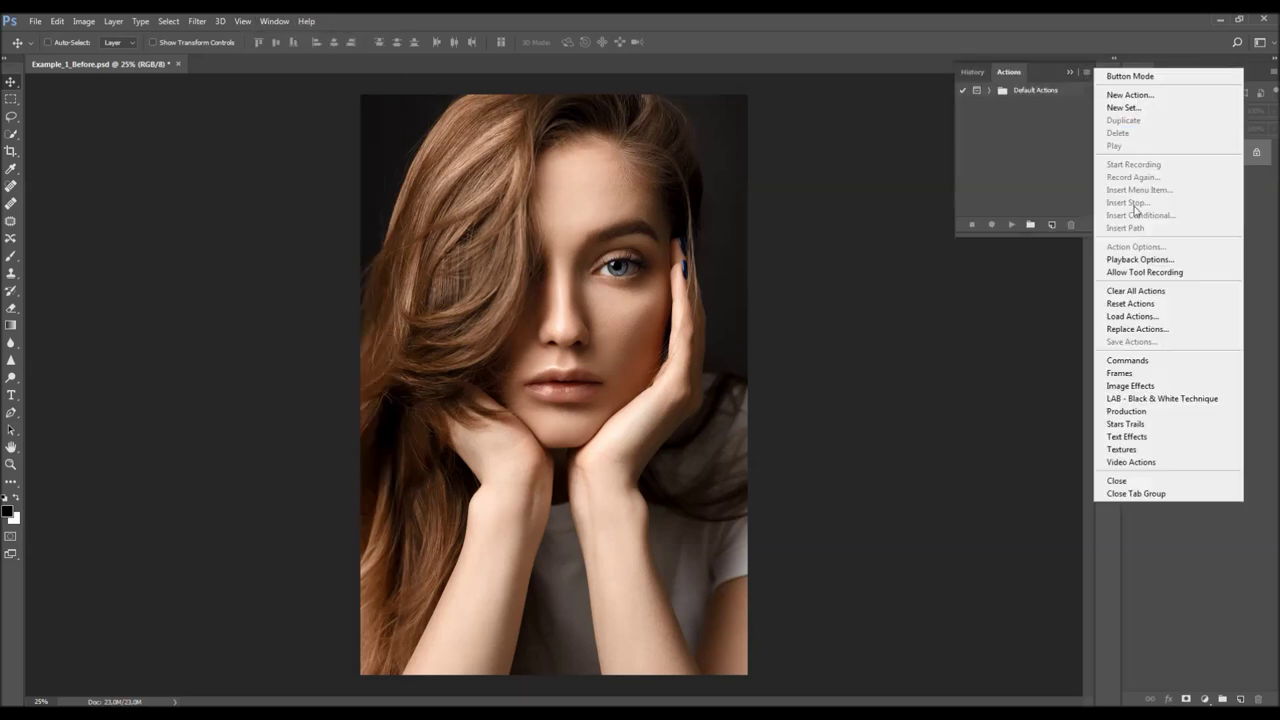
left_click(1127, 317)
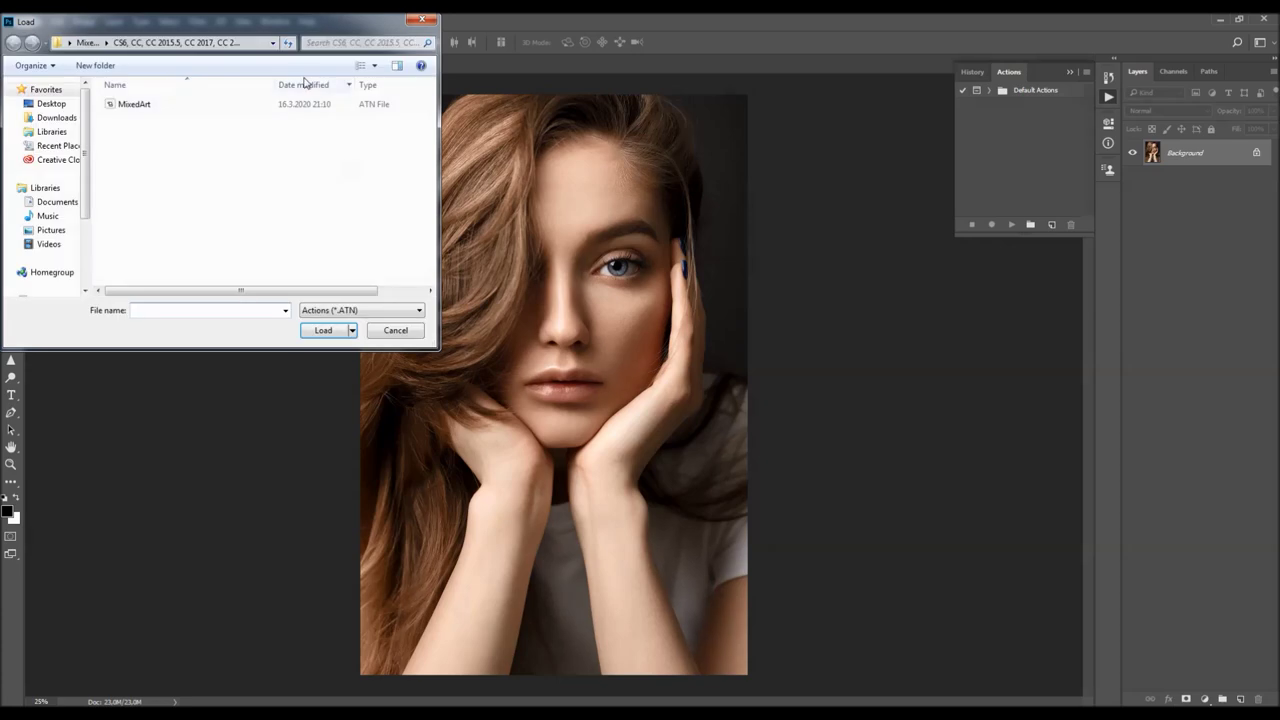
left_click(366, 190)
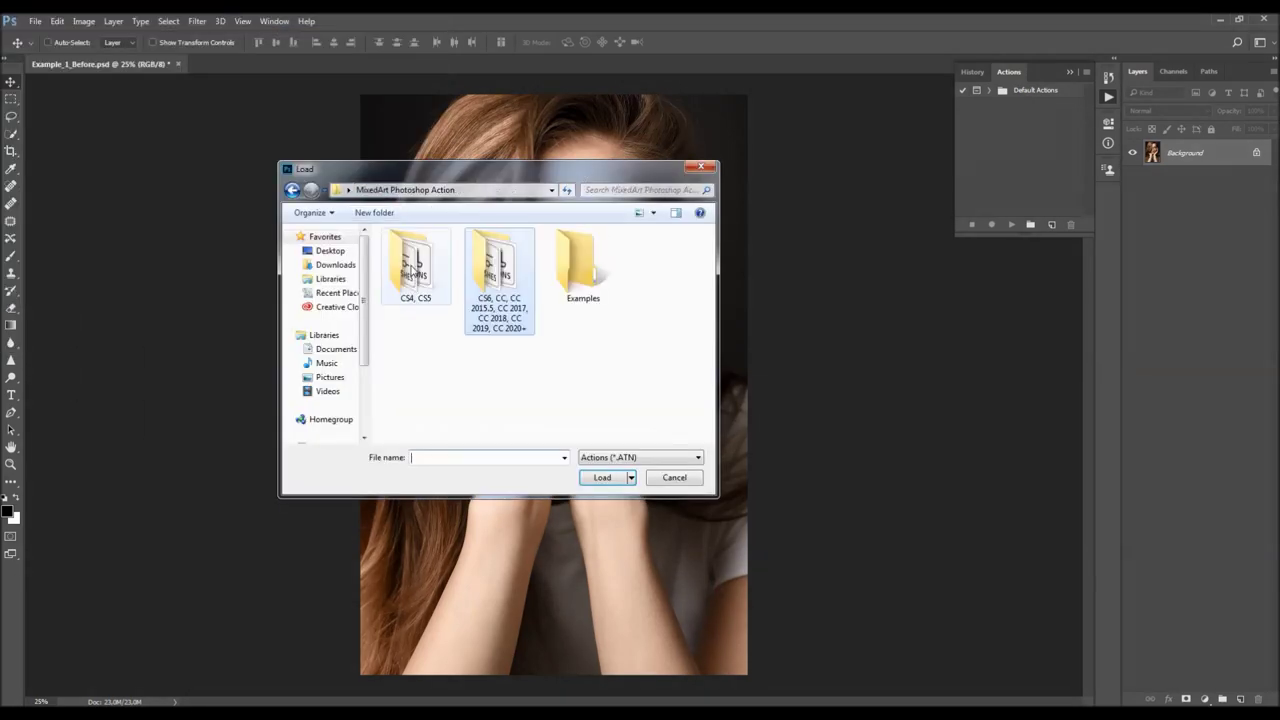
double_click(495, 270)
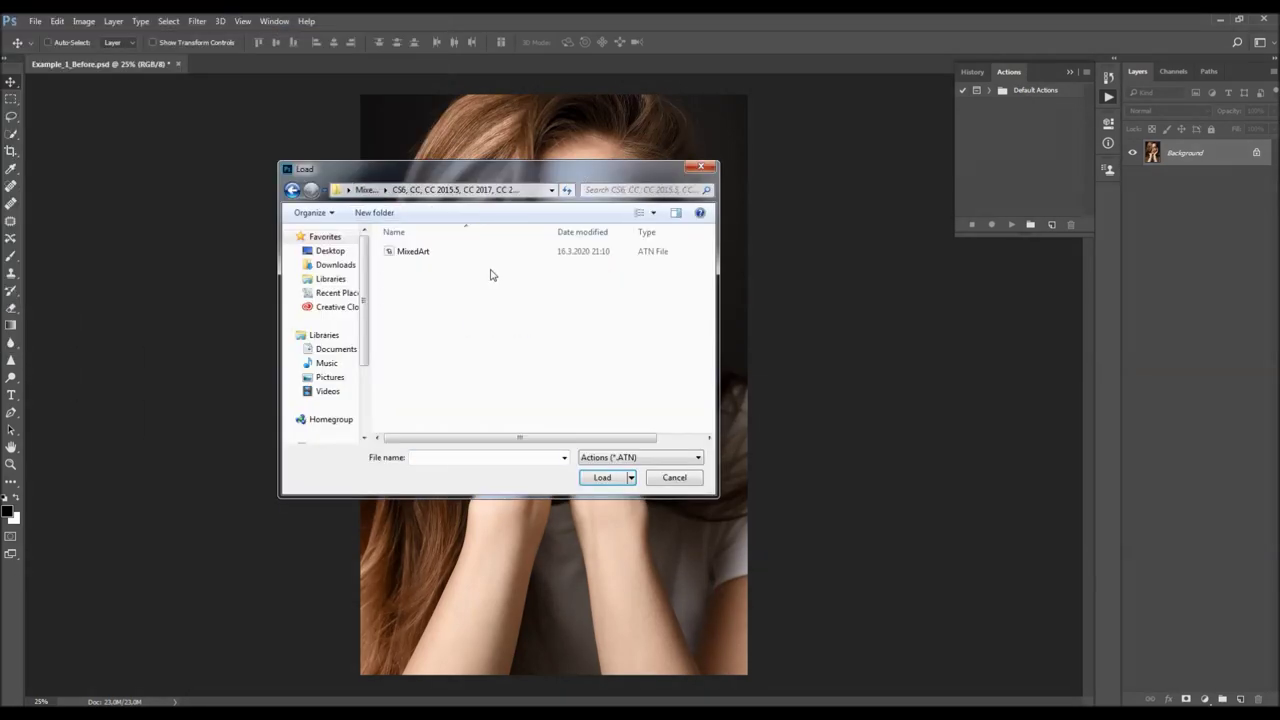
left_click(476, 253)
left_click(602, 477)
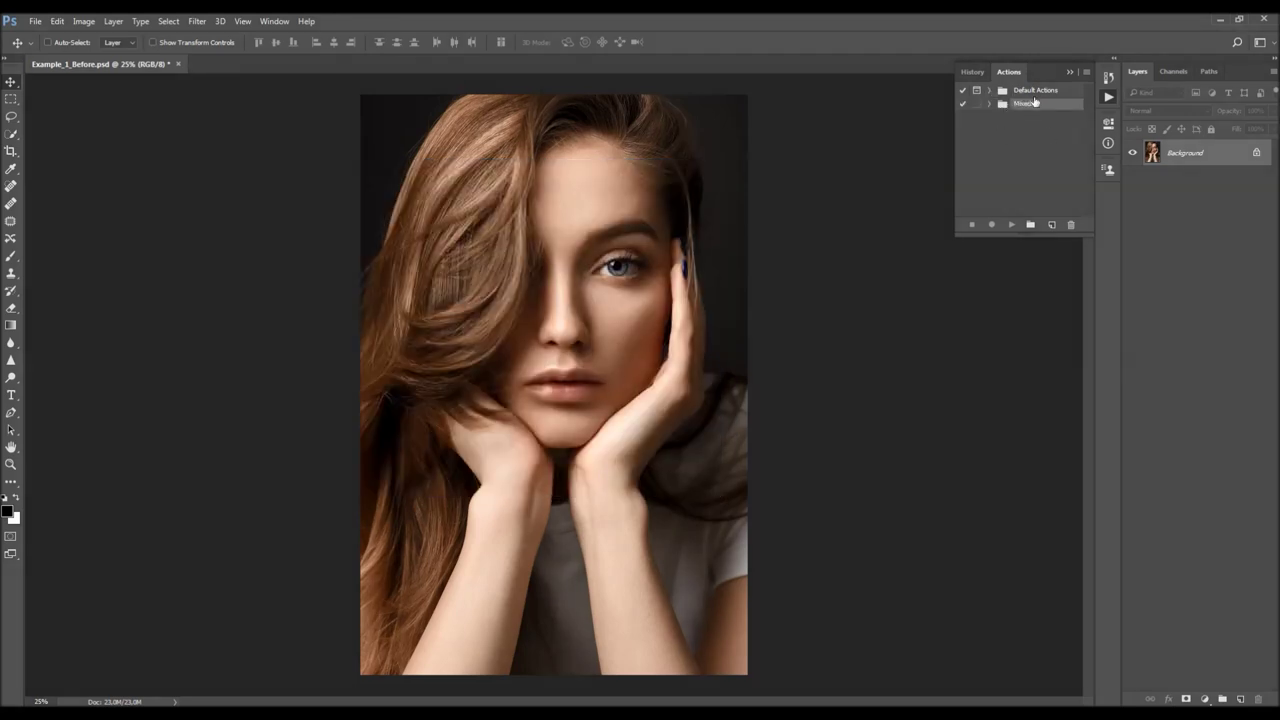
left_click(989, 104)
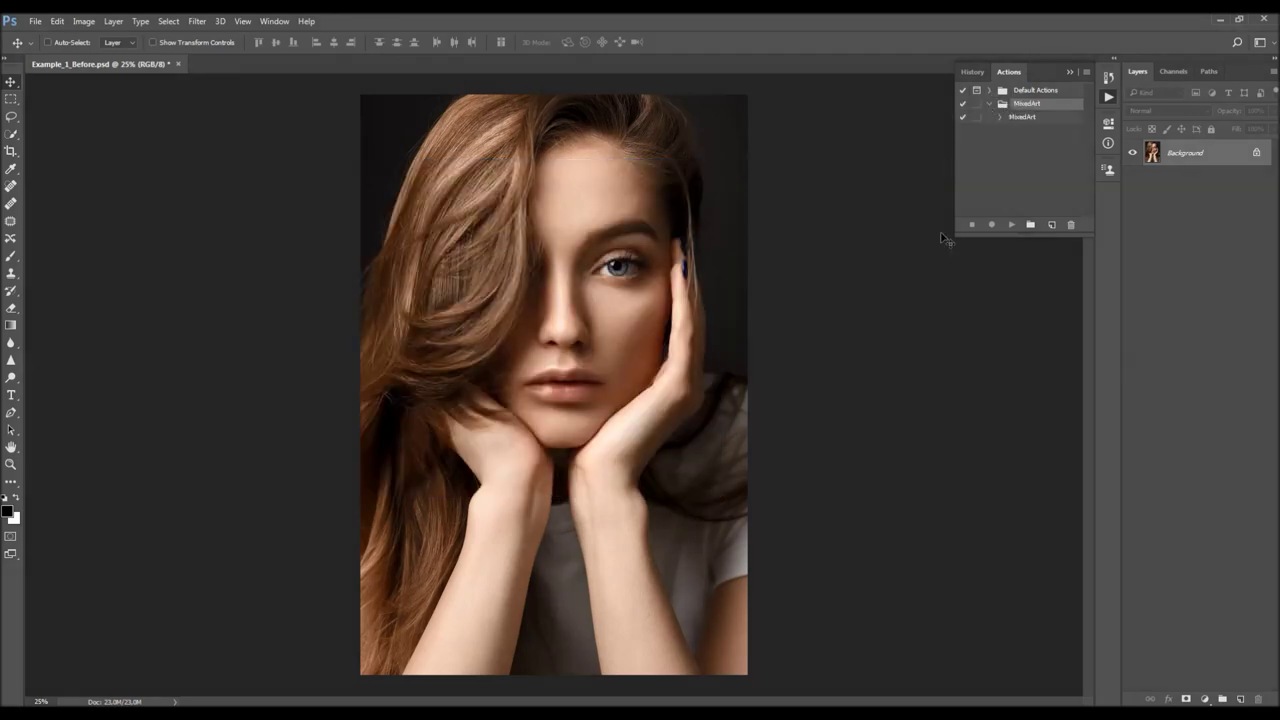
left_click(1032, 121)
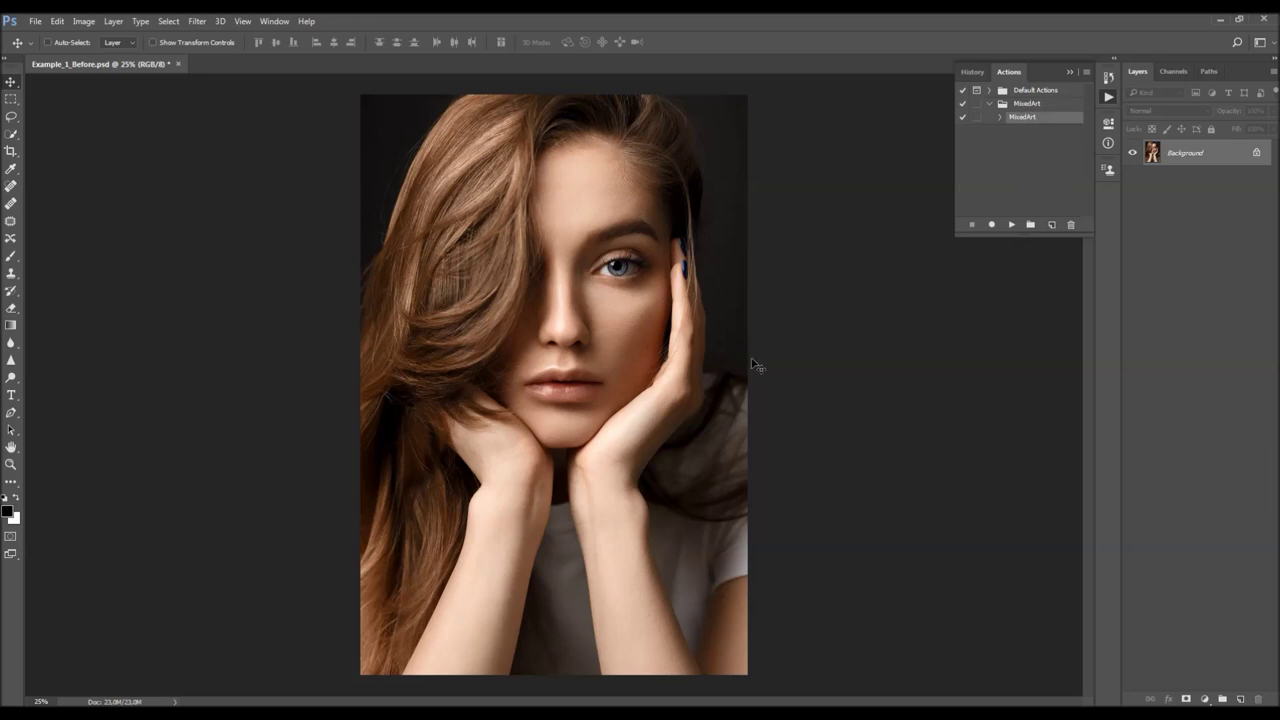
Load the MixedArt_Brushes file from the CS6 to CC 2020+ folder into the brush presets, and return to the Move tool
key("b")
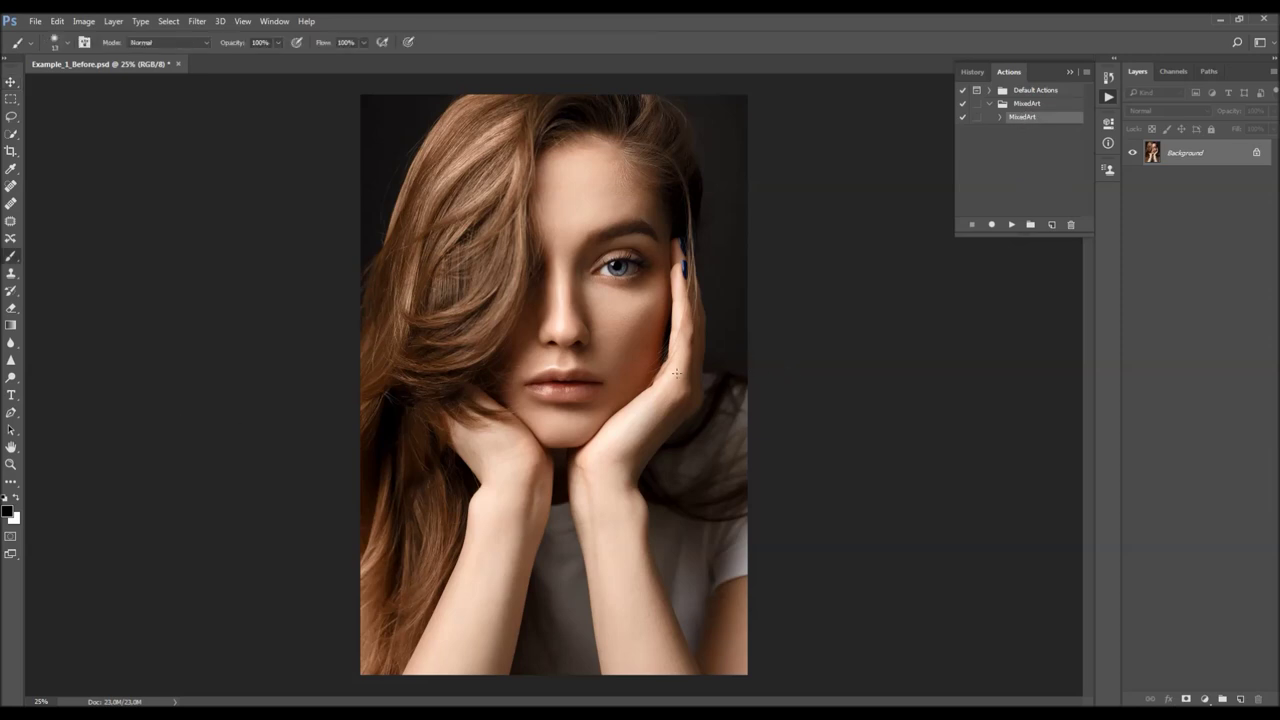
right_click(657, 351)
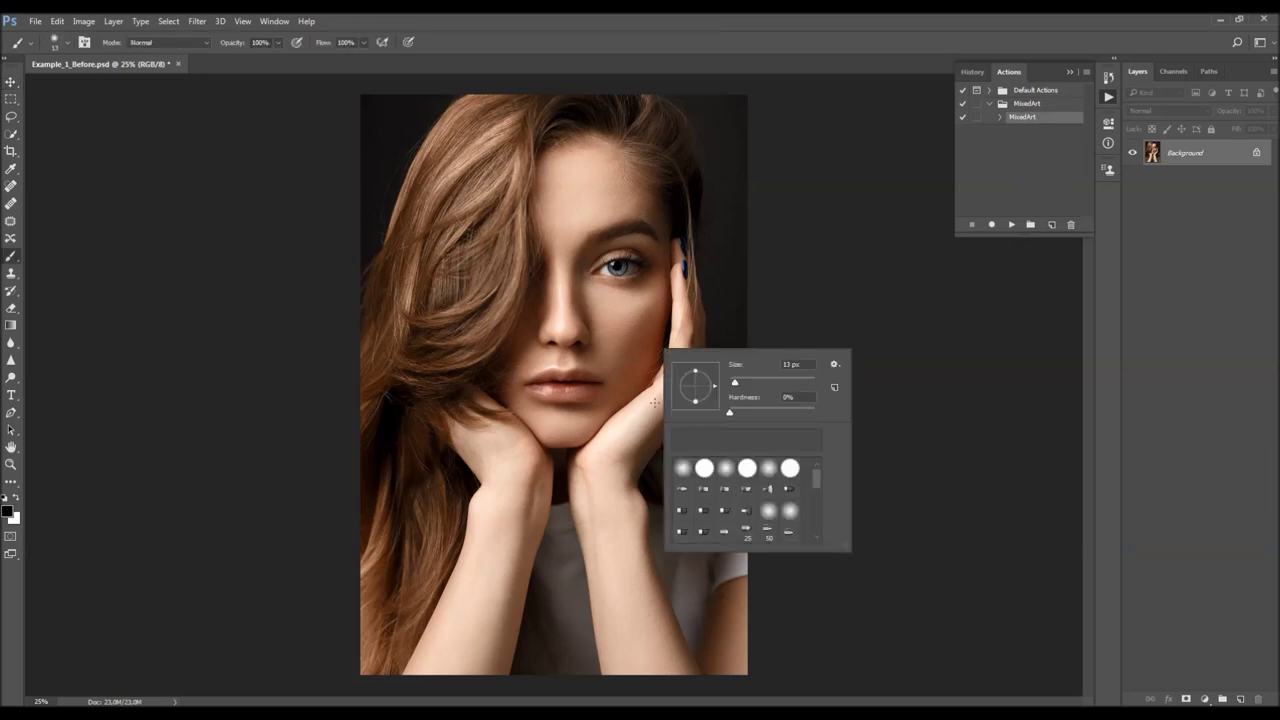
left_click(835, 364)
left_click(884, 478)
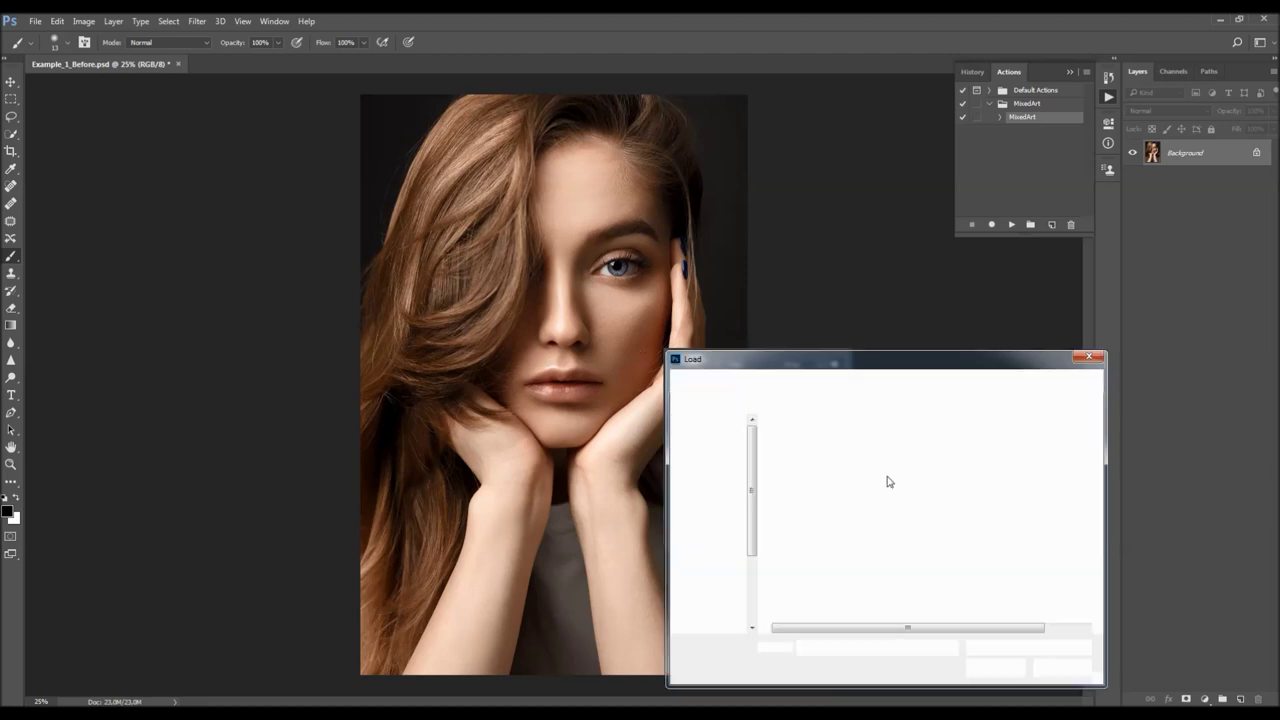
left_click_drag(802, 370, 538, 206)
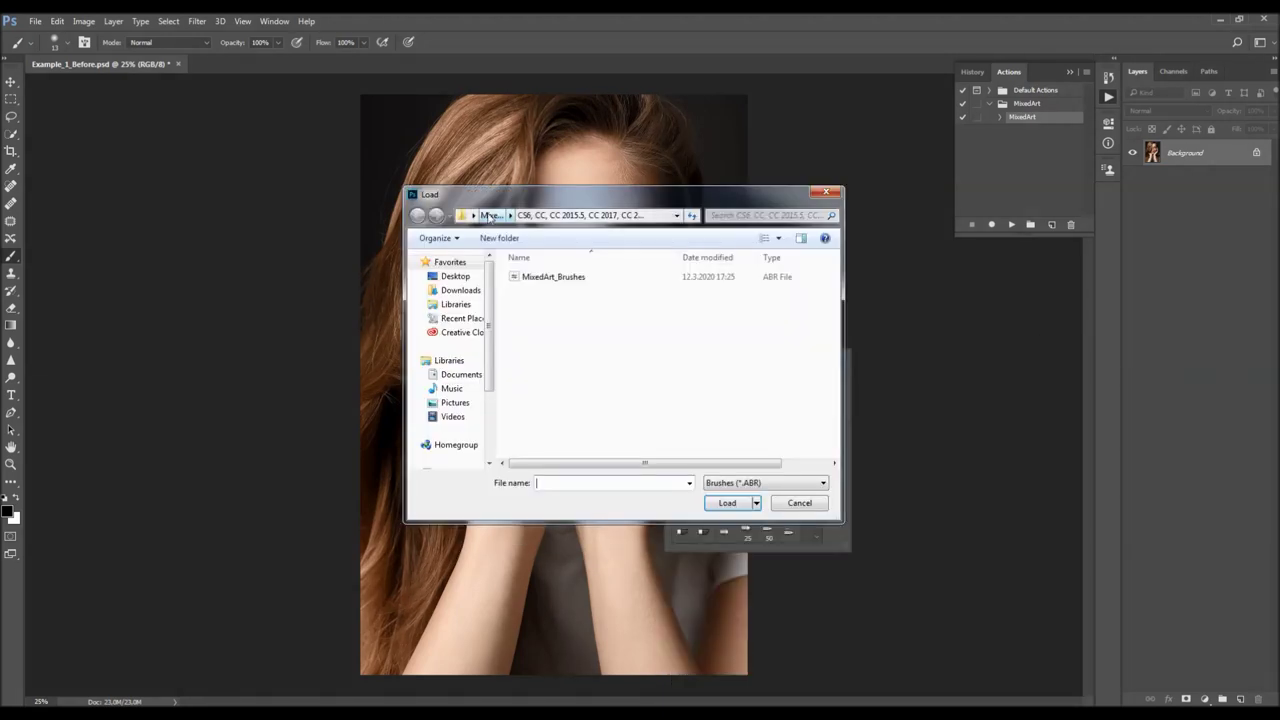
left_click(490, 216)
double_click(608, 286)
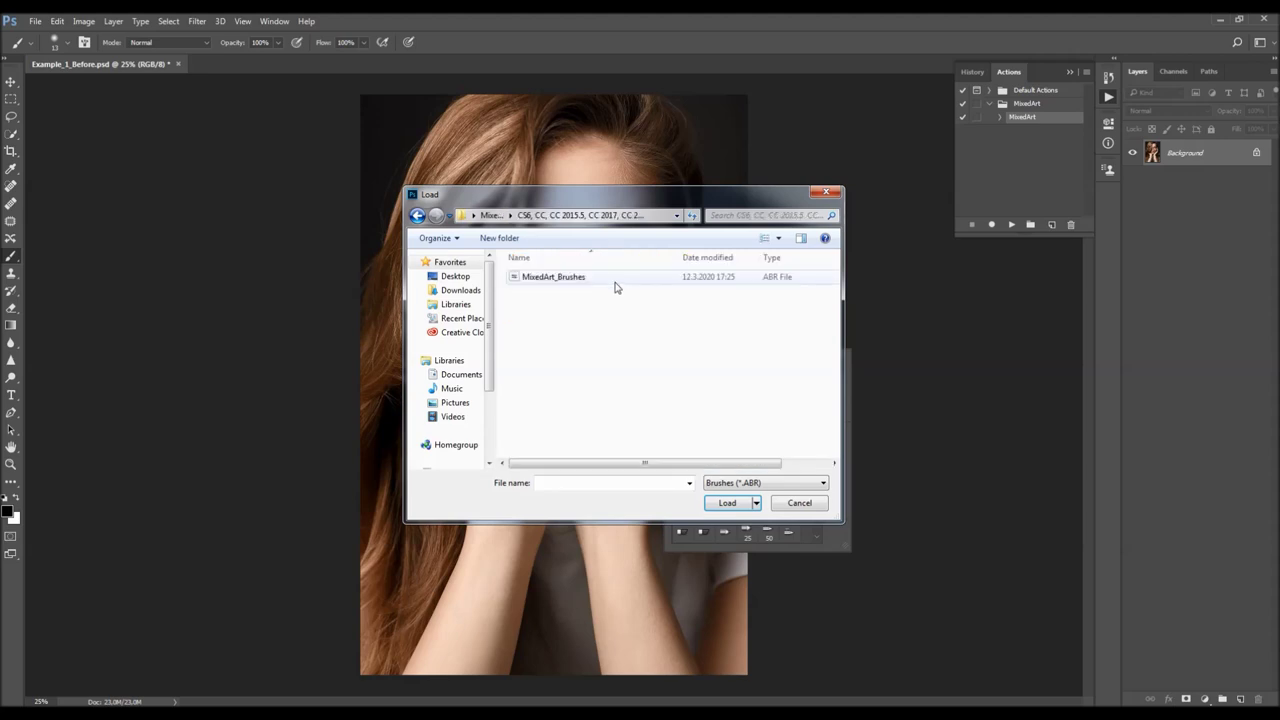
left_click(623, 280)
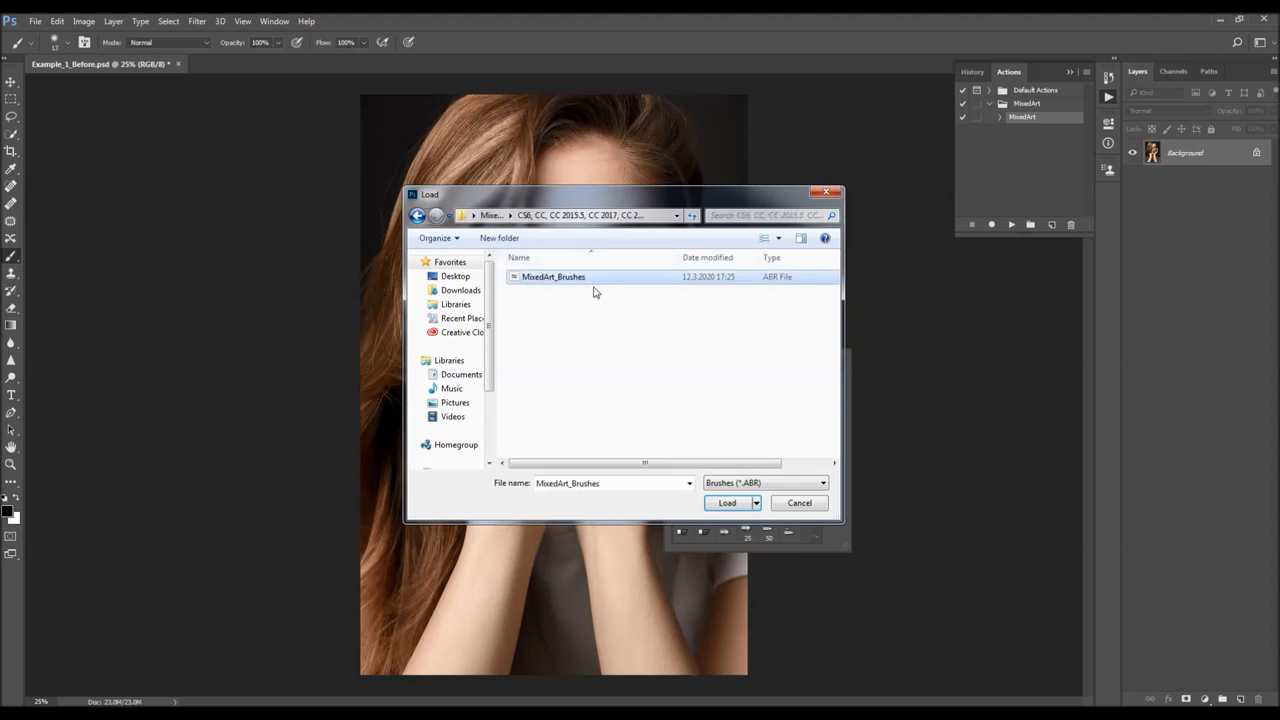
left_click(727, 503)
scroll(820, 522, "down", 5)
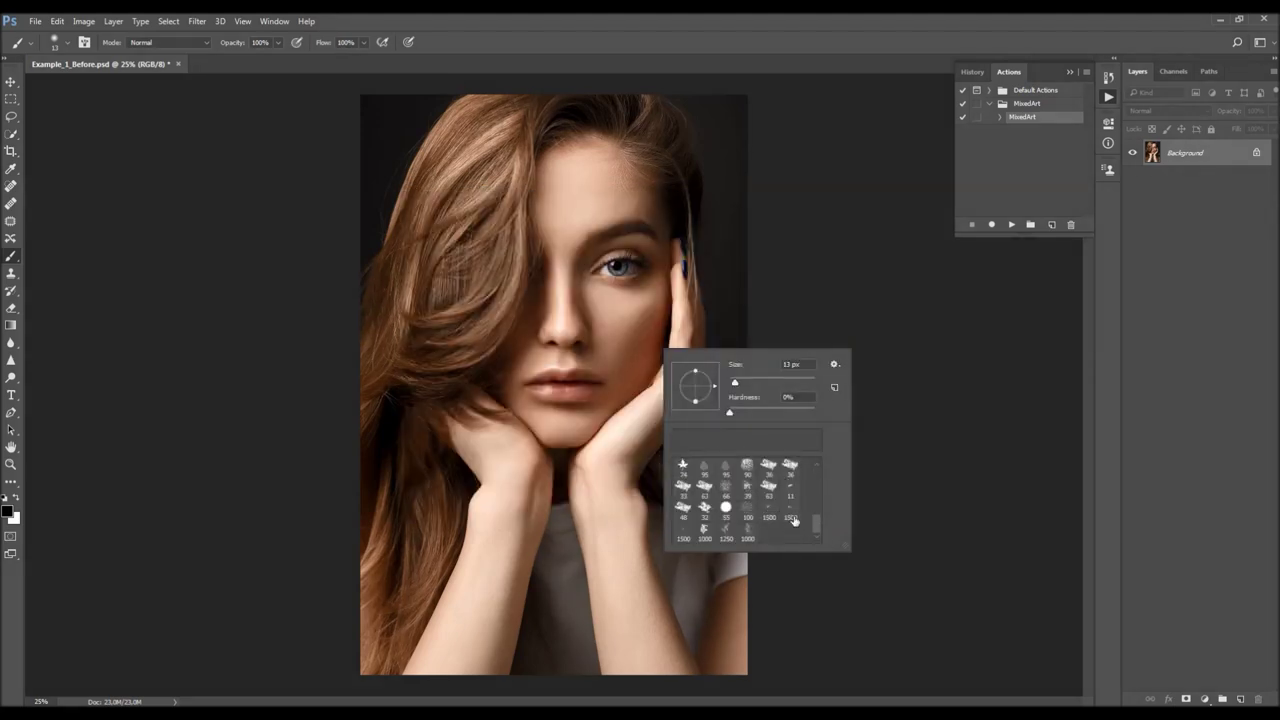
key("Escape")
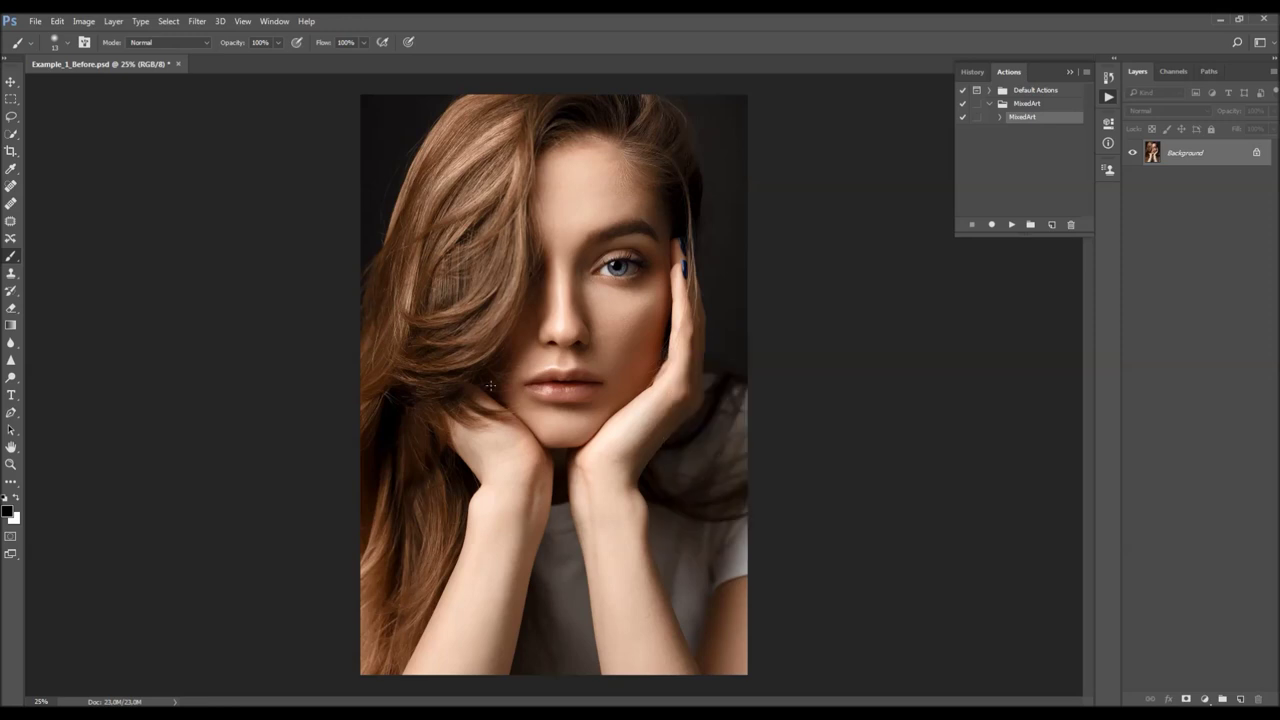
key("v")
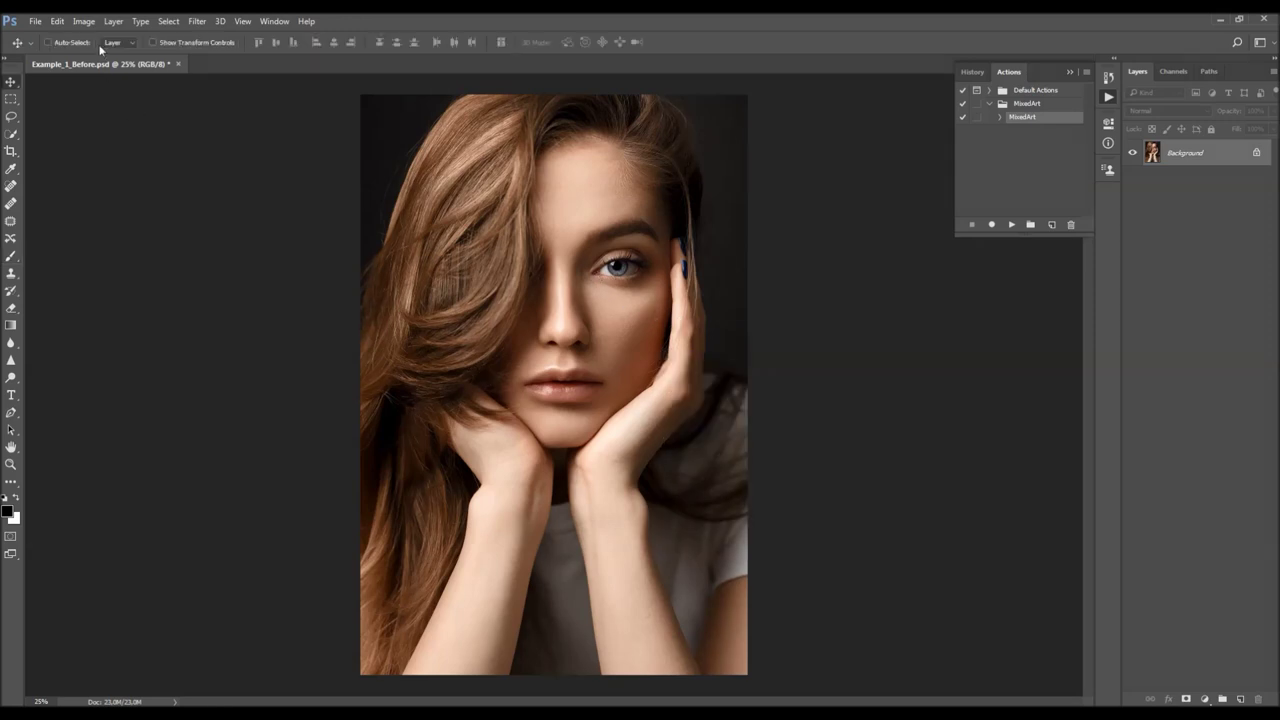
Create a new layer named "brush" above the Background, with Normal mode and 100% opacity
left_click(112, 22)
mouse_move(114, 37)
left_click(285, 35)
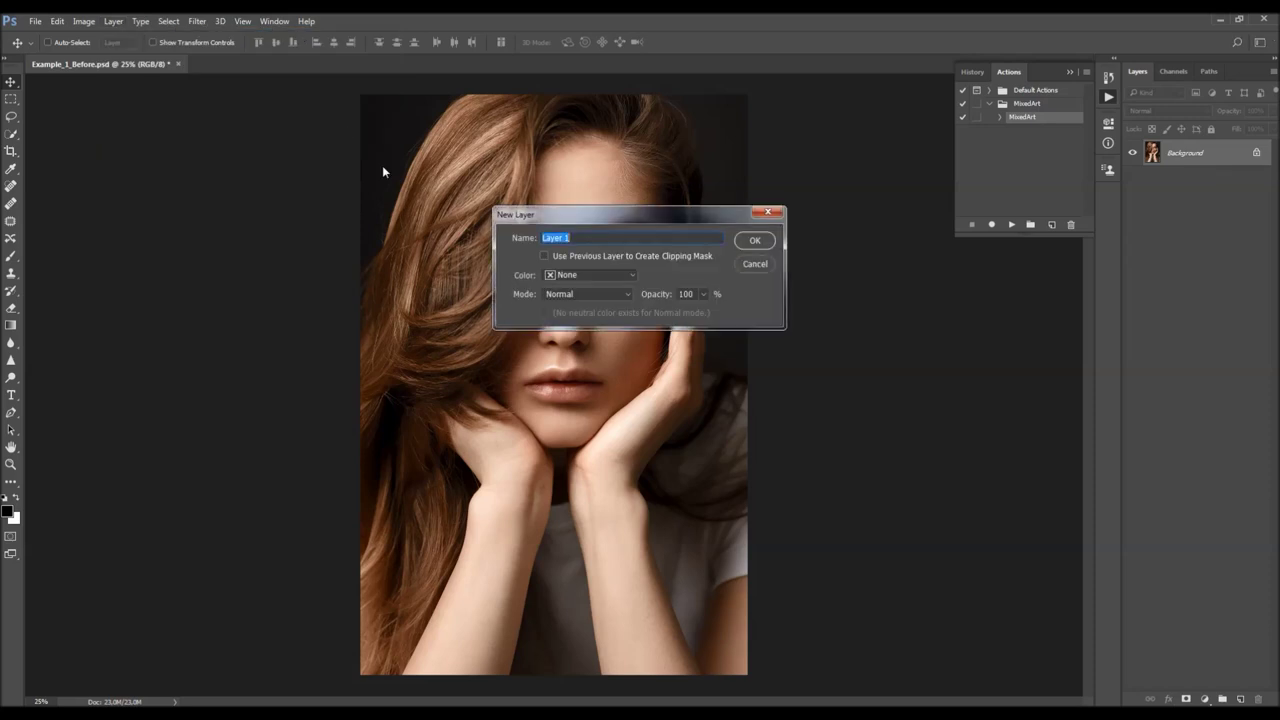
type("brush")
left_click_drag(574, 237, 511, 238)
left_click(580, 237)
left_click(760, 241)
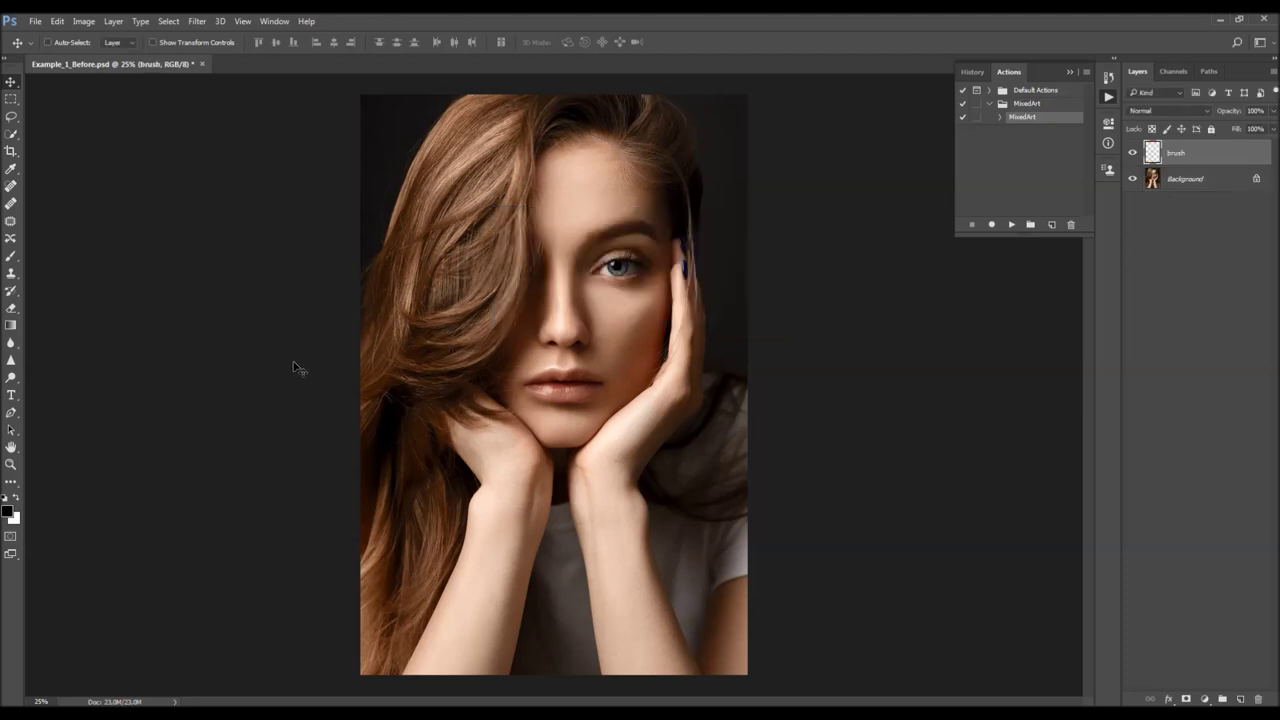
Choose the Brush tool with a soft round tip and set the foreground color to bright red
key("b")
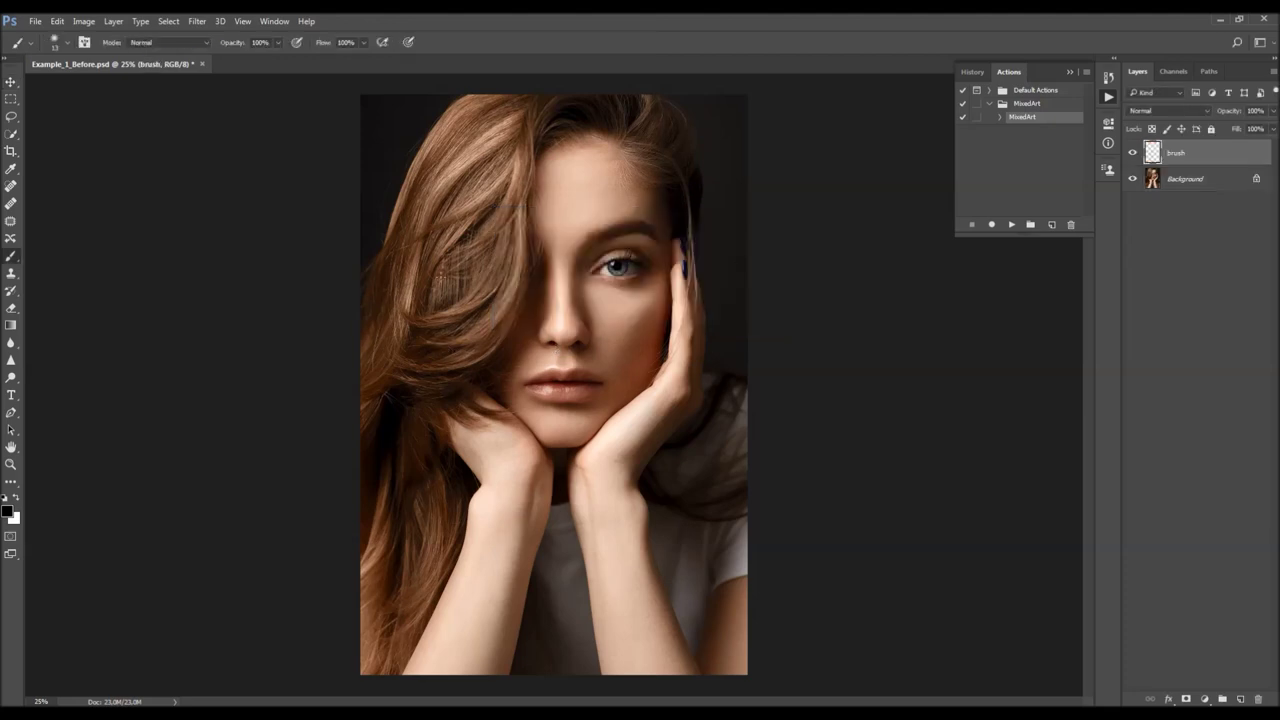
right_click(523, 429)
scroll(523, 424, "up", 8)
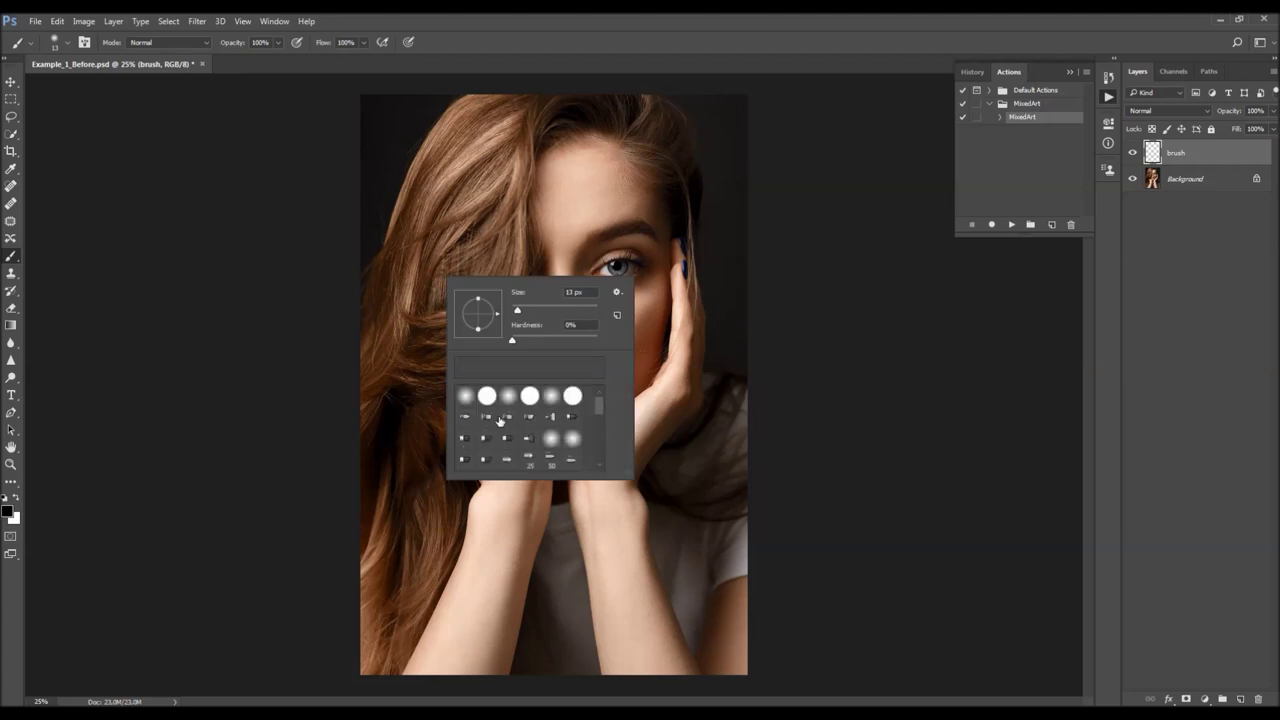
left_click(136, 484)
left_click(8, 512)
left_click_drag(633, 301, 669, 143)
left_click_drag(654, 225, 660, 170)
key("Return")
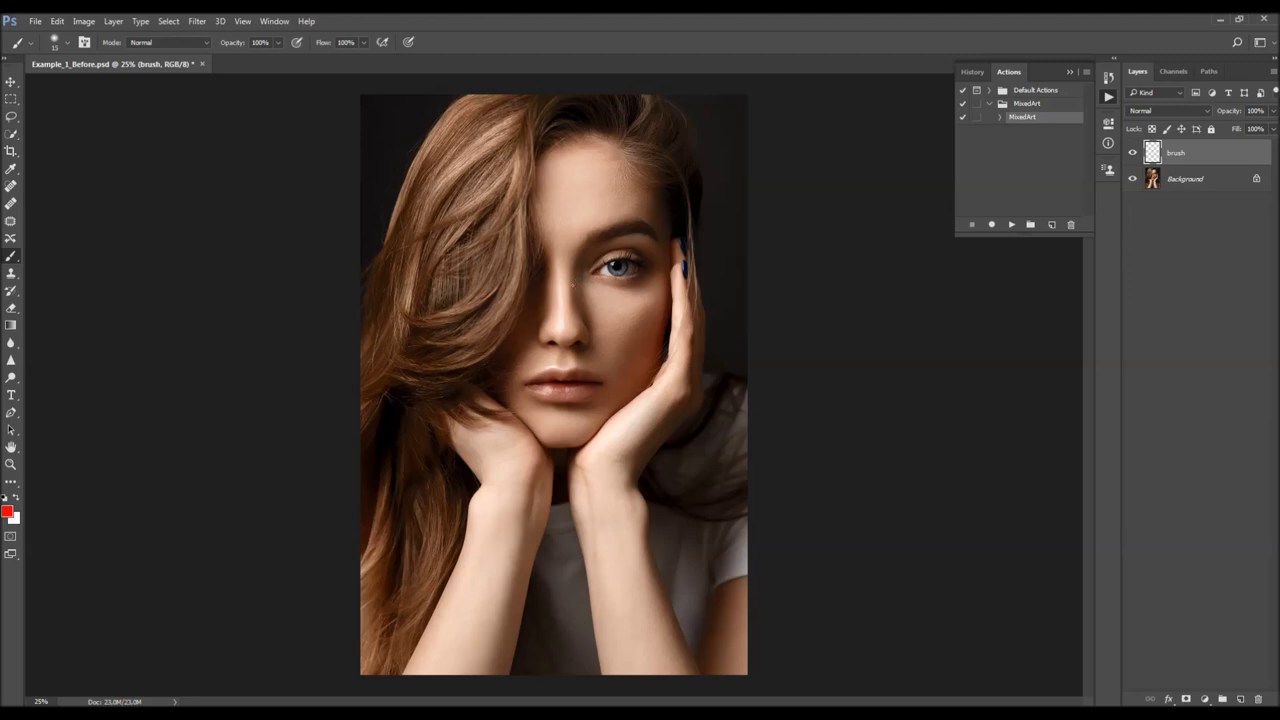
Enlarge the brush to 300 px and paint rough red strokes over the woman's face on the brush layer
key("bracketright")
key("bracketright")
key("bracketright")
key("bracketright")
key("bracketright")
key("bracketright")
key("bracketright")
key("bracketright")
key("bracketright")
key("bracketright")
key("bracketright")
key("bracketright")
key("bracketleft")
key("bracketleft")
mouse_move(501, 236)
left_mouse_down()
mouse_move(644, 299)
mouse_move(602, 136)
mouse_move(522, 299)
mouse_move(661, 268)
mouse_move(690, 336)
left_mouse_up()
mouse_move(492, 362)
left_mouse_down()
mouse_move(536, 401)
mouse_move(625, 412)
left_mouse_up()
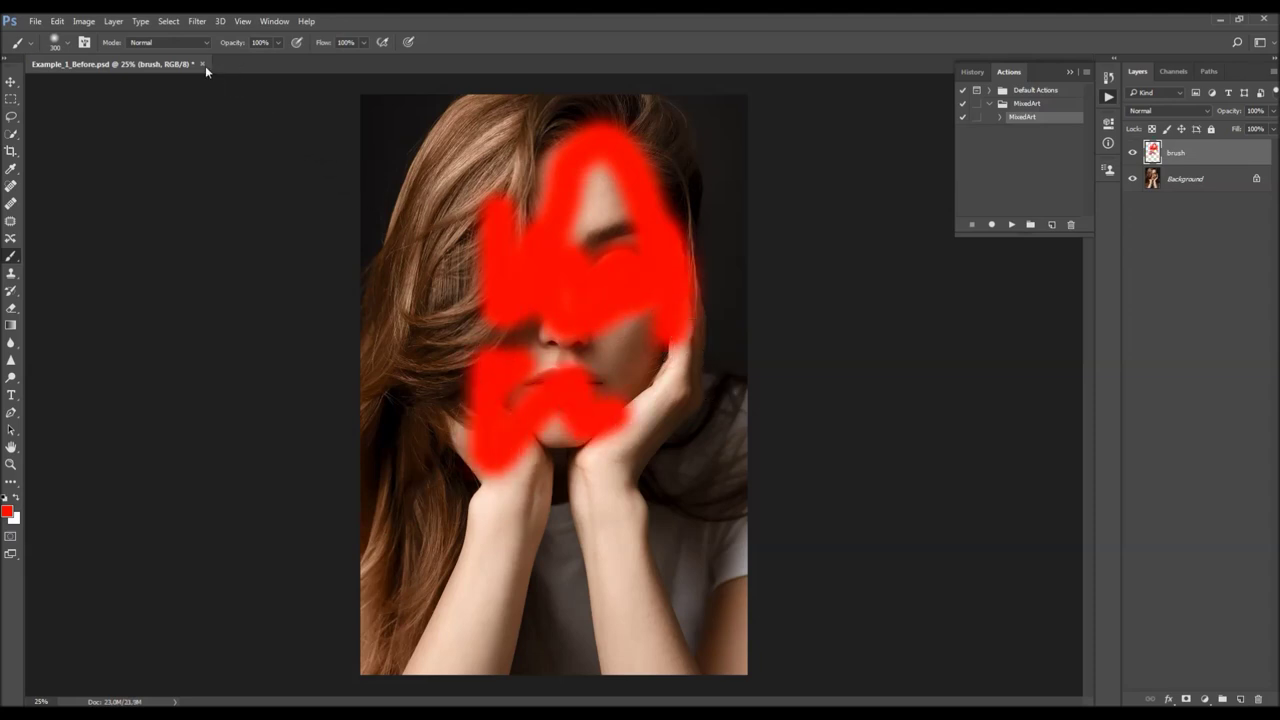
Close the current photo, open Example_1_Brushed from the Examples folder, and switch to the Move tool
left_click(202, 64)
left_click(35, 21)
left_click(41, 48)
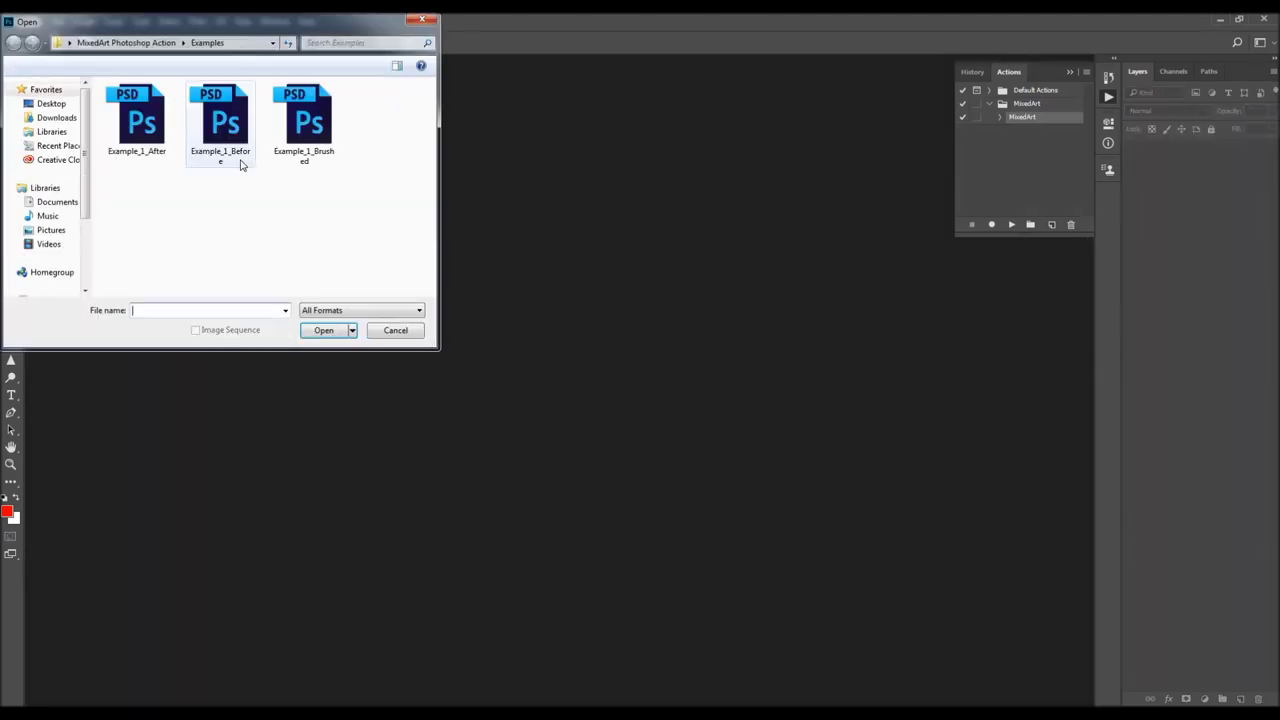
double_click(298, 150)
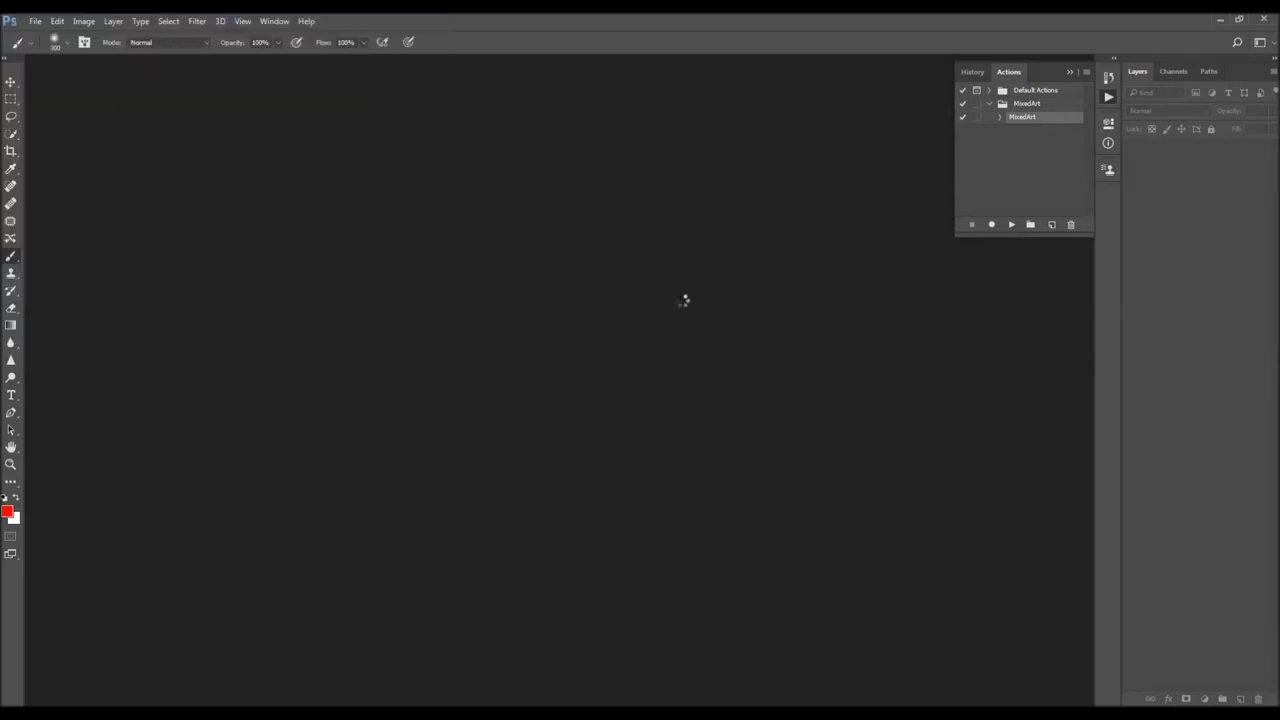
key("v")
mouse_move(528, 319)
left_mouse_down()
mouse_move(566, 243)
mouse_move(526, 253)
mouse_move(536, 283)
left_mouse_up()
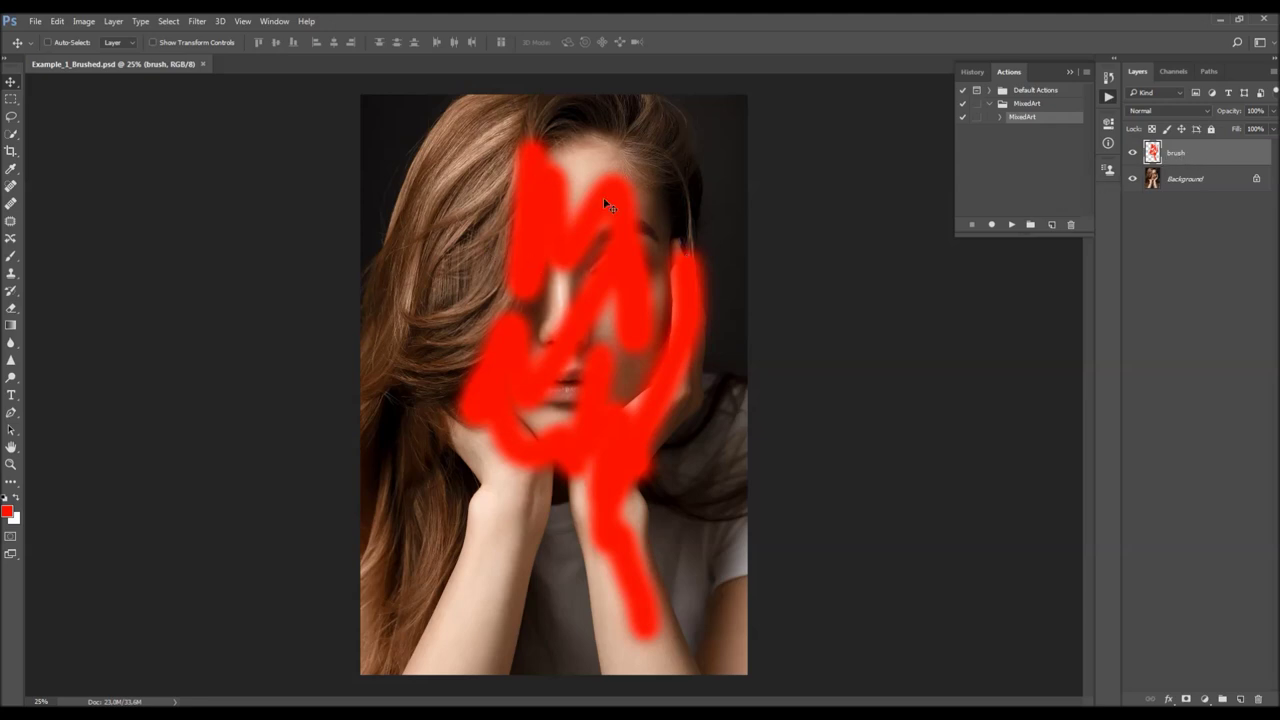
Toggle the brush layer's visibility off and on, and undo a trial move of its strokes
left_click(1133, 152)
left_click(1133, 152)
mouse_move(612, 272)
left_mouse_down()
mouse_move(581, 208)
mouse_move(538, 268)
left_mouse_up()
key("ctrl+z")
Extend the canvas upward by a relative height of 250 pixels, anchored at the bottom center, and fit the document on screen
left_click(83, 21)
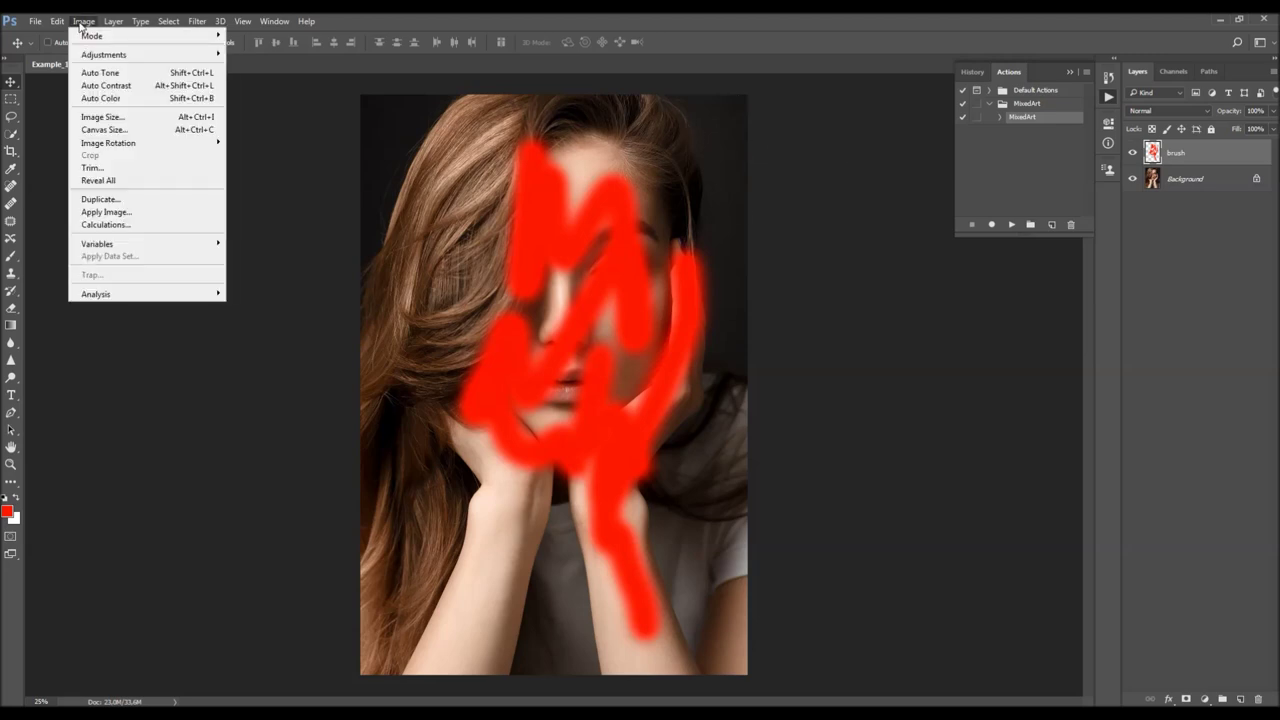
left_click(115, 129)
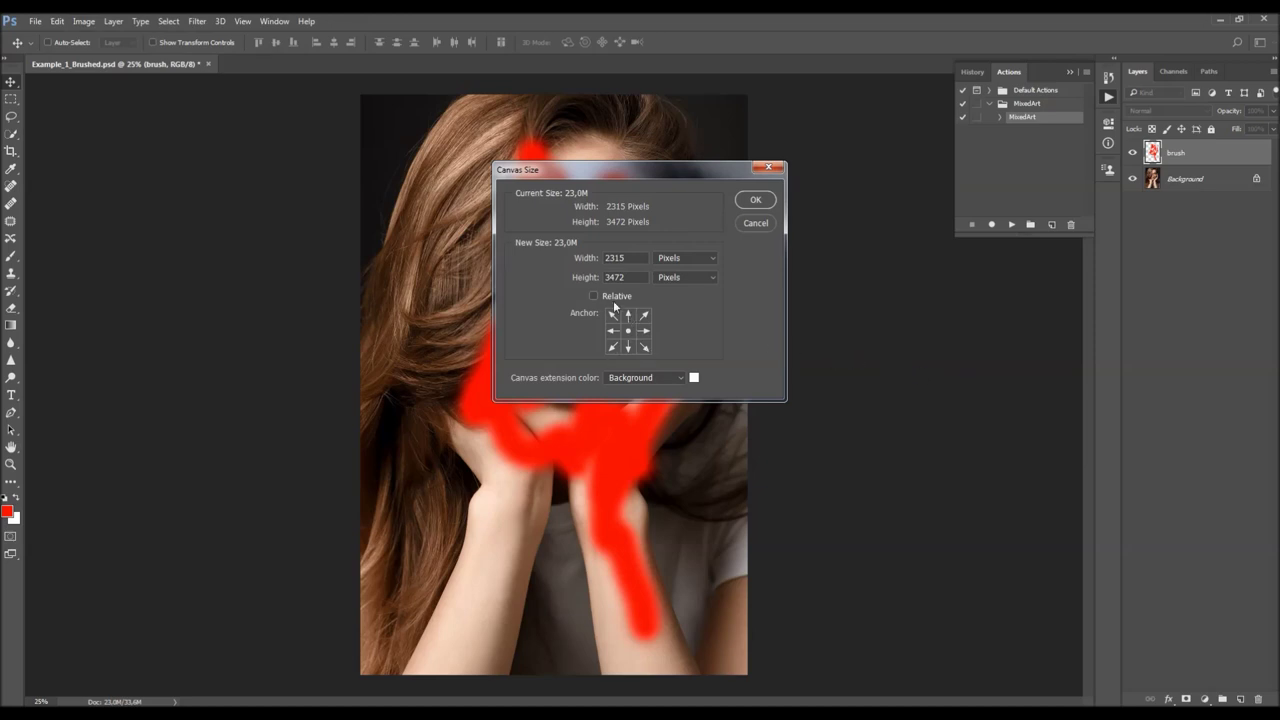
left_click(628, 347)
left_click_drag(588, 176, 712, 250)
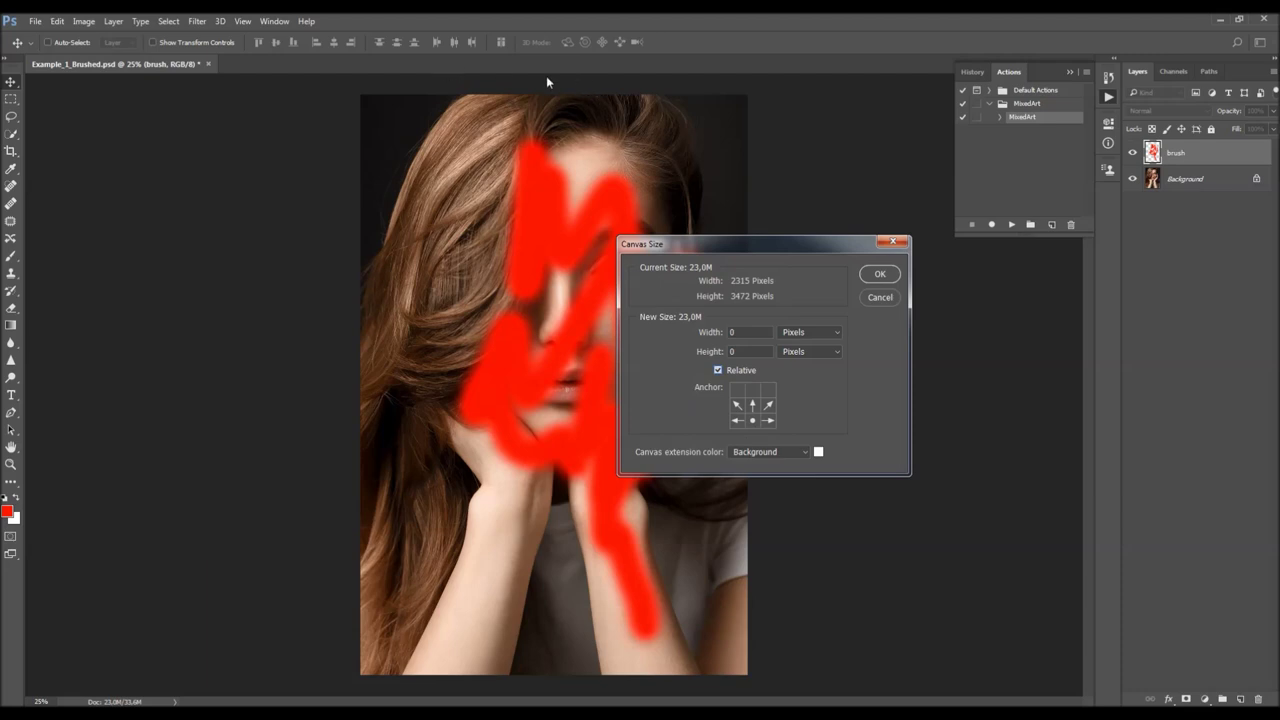
type("250")
left_click(879, 275)
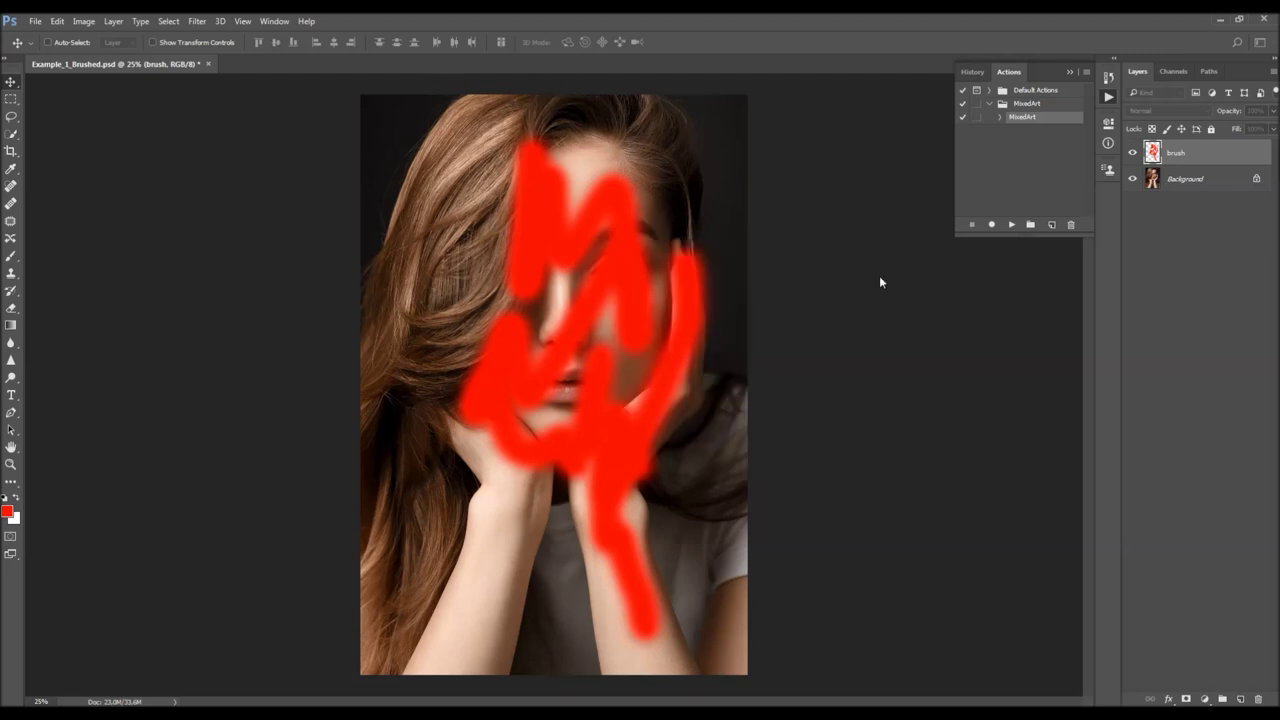
key("ctrl+0")
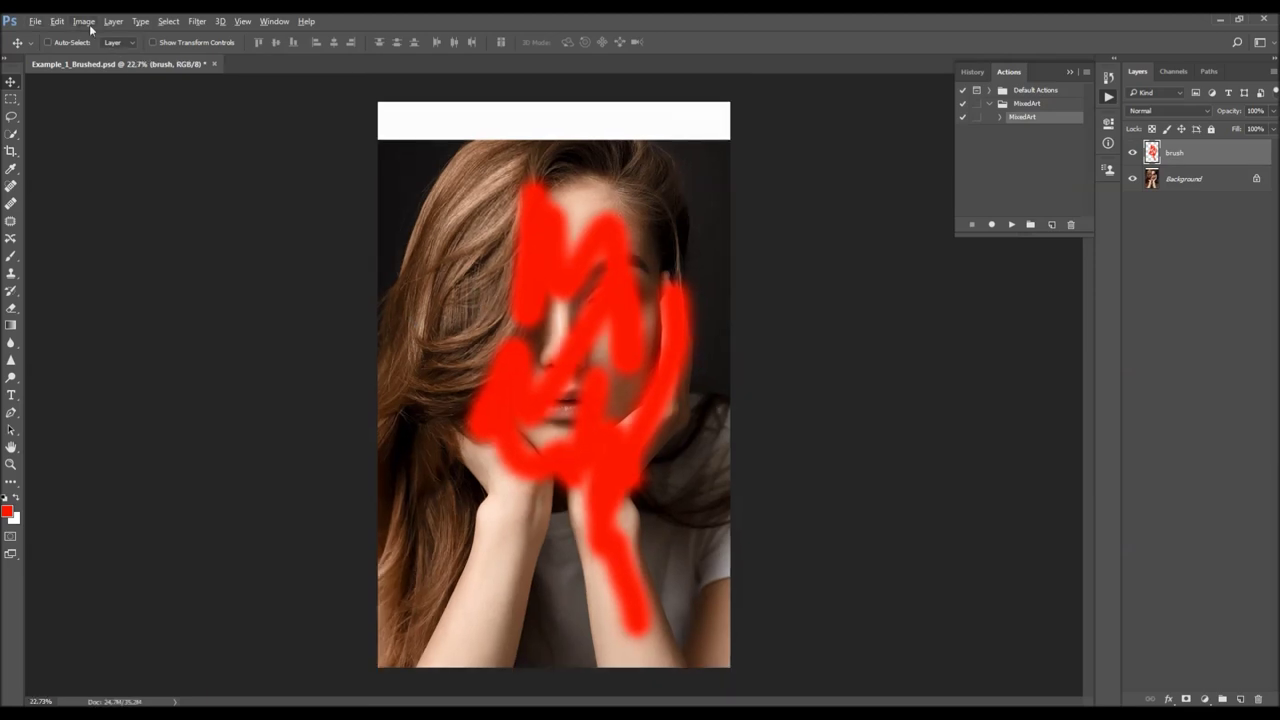
Extend the canvas width to the right, anchored at the middle left, by the same amount as the strip above the photo
left_click(84, 21)
left_click(120, 132)
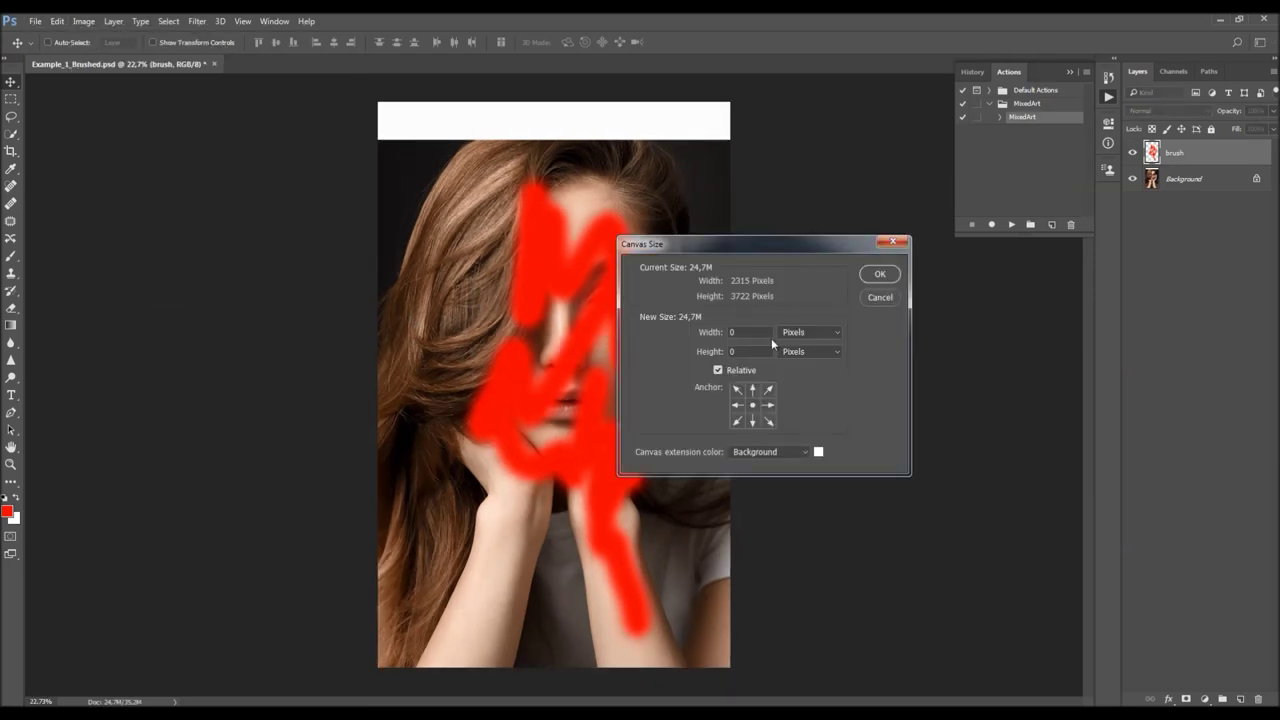
left_click(739, 406)
type("0")
double_click(740, 331)
left_click(873, 283)
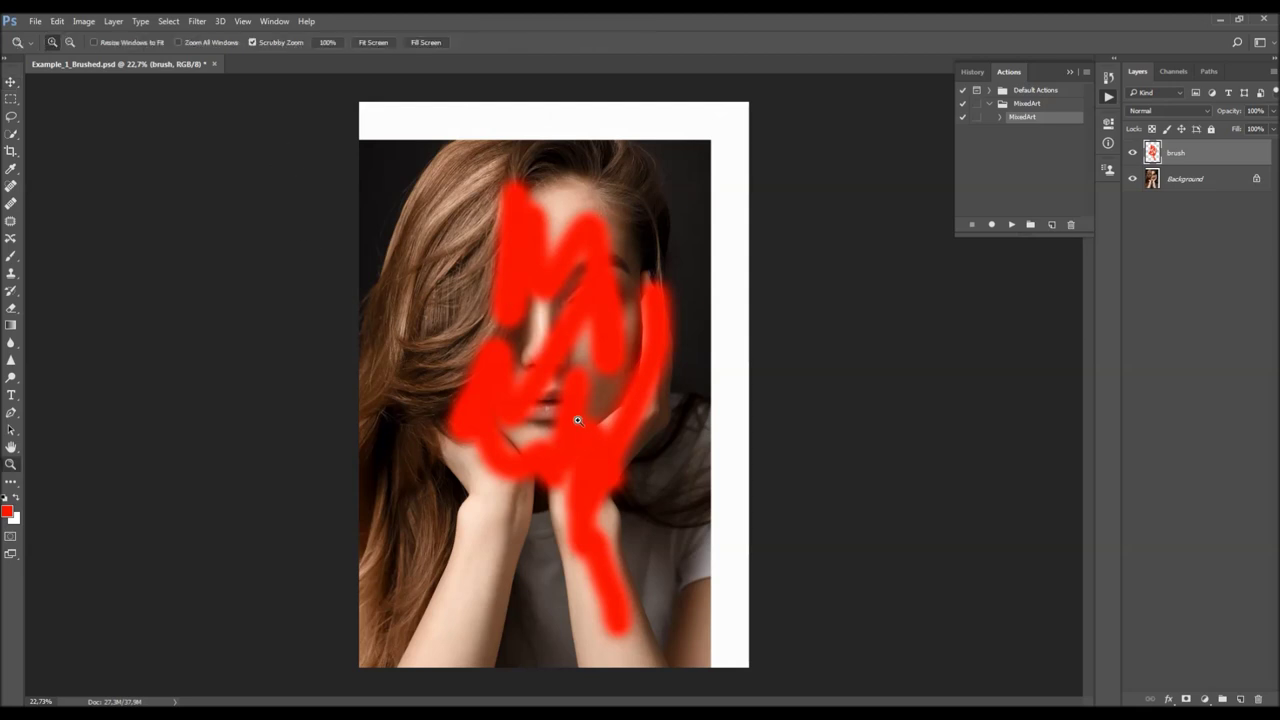
Play the MixedArt action on the brushed photo with its extended canvas
key("ctrl+plus")
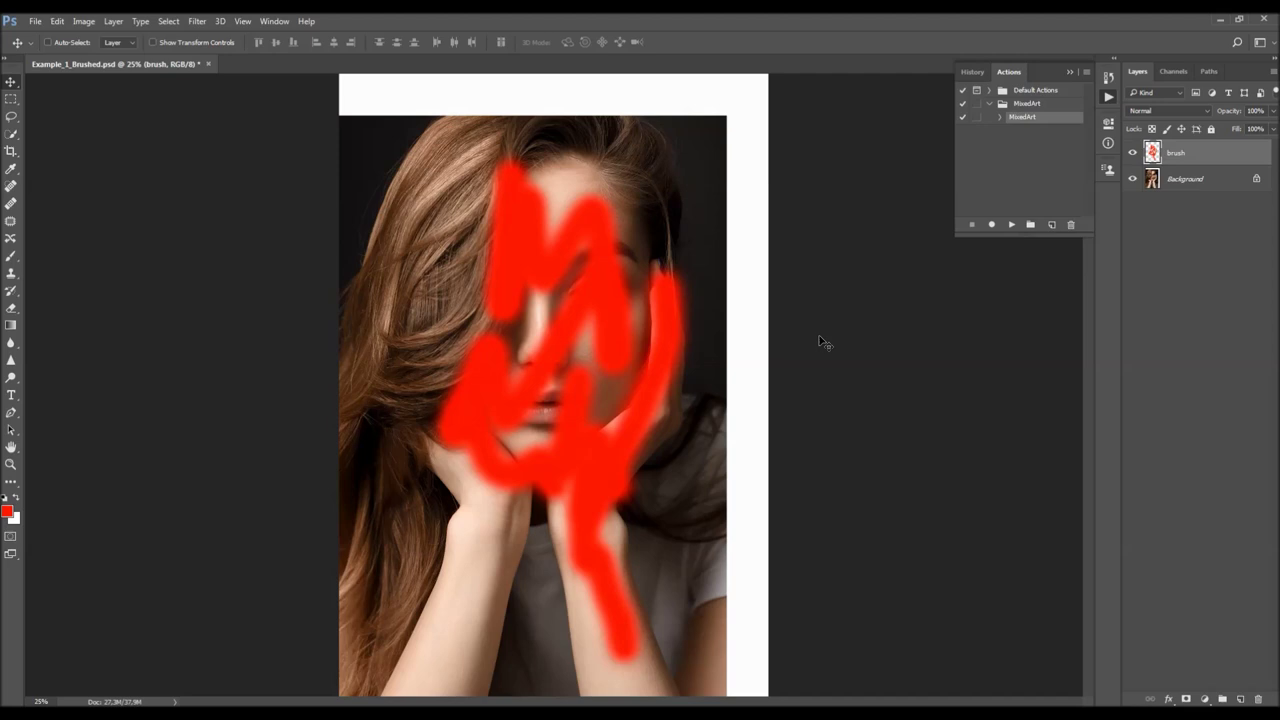
key("z")
left_click(611, 334, "alt")
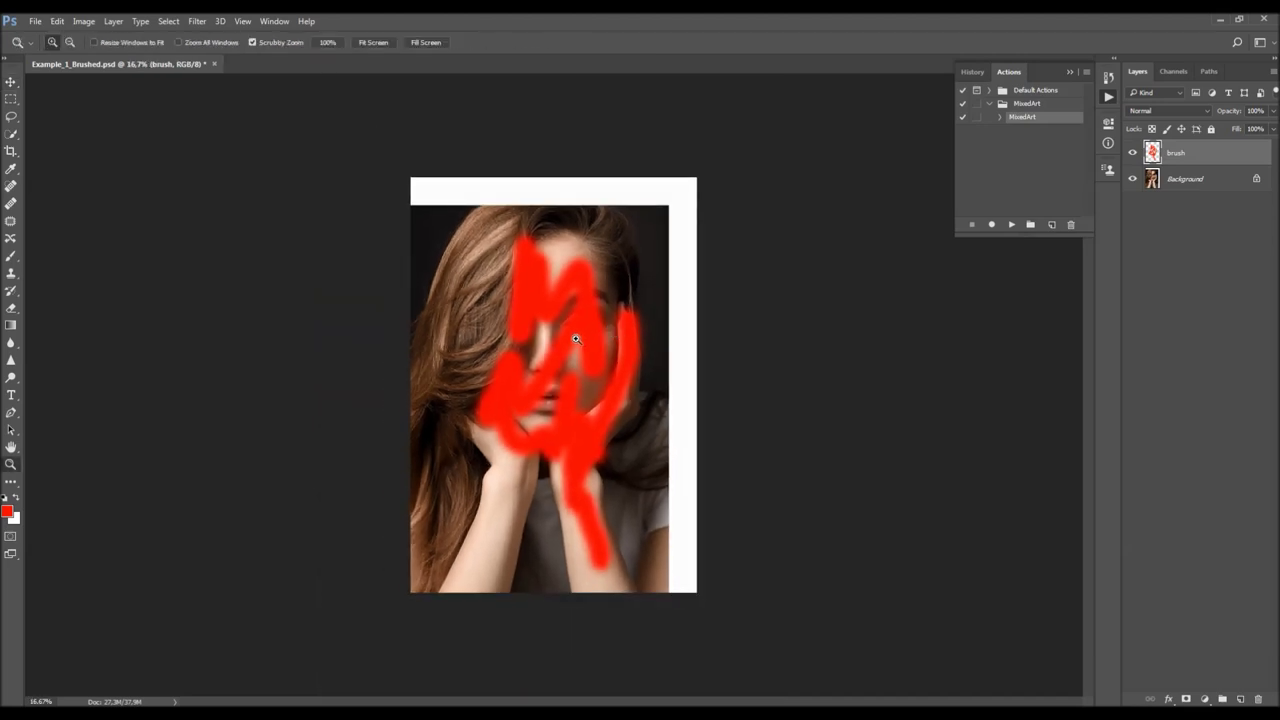
left_click(576, 339)
key("v")
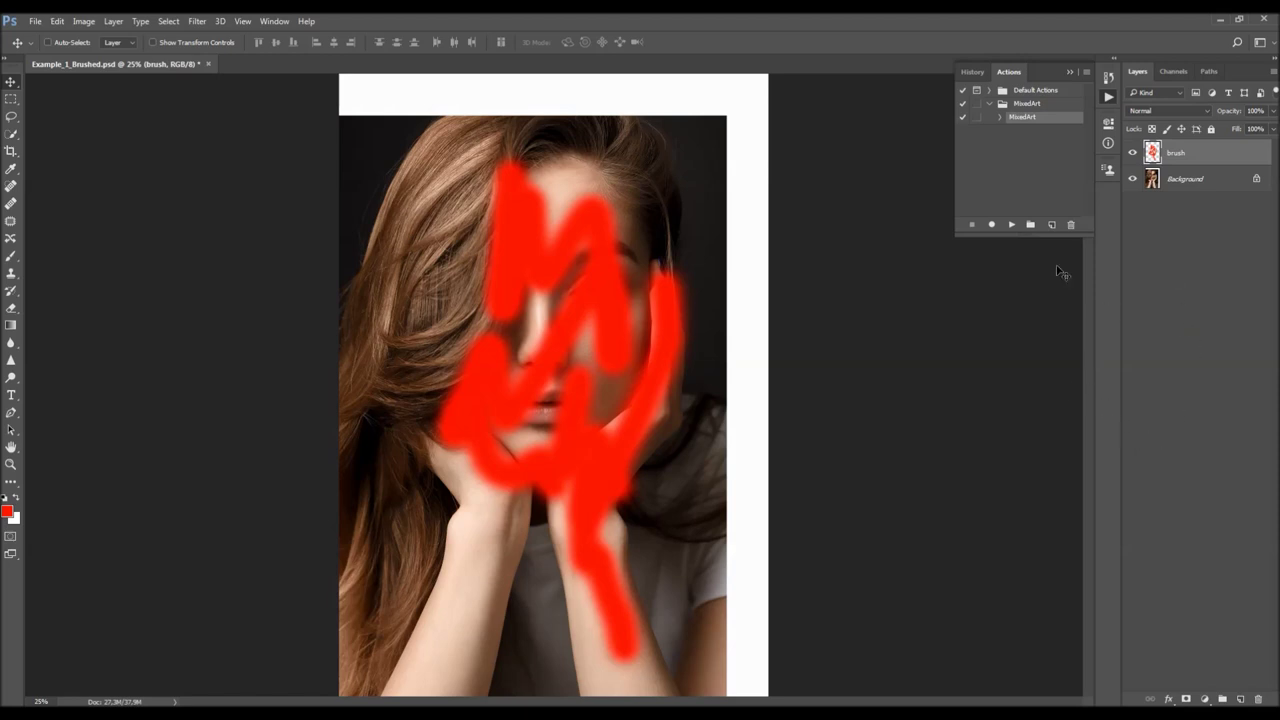
left_click(1011, 224)
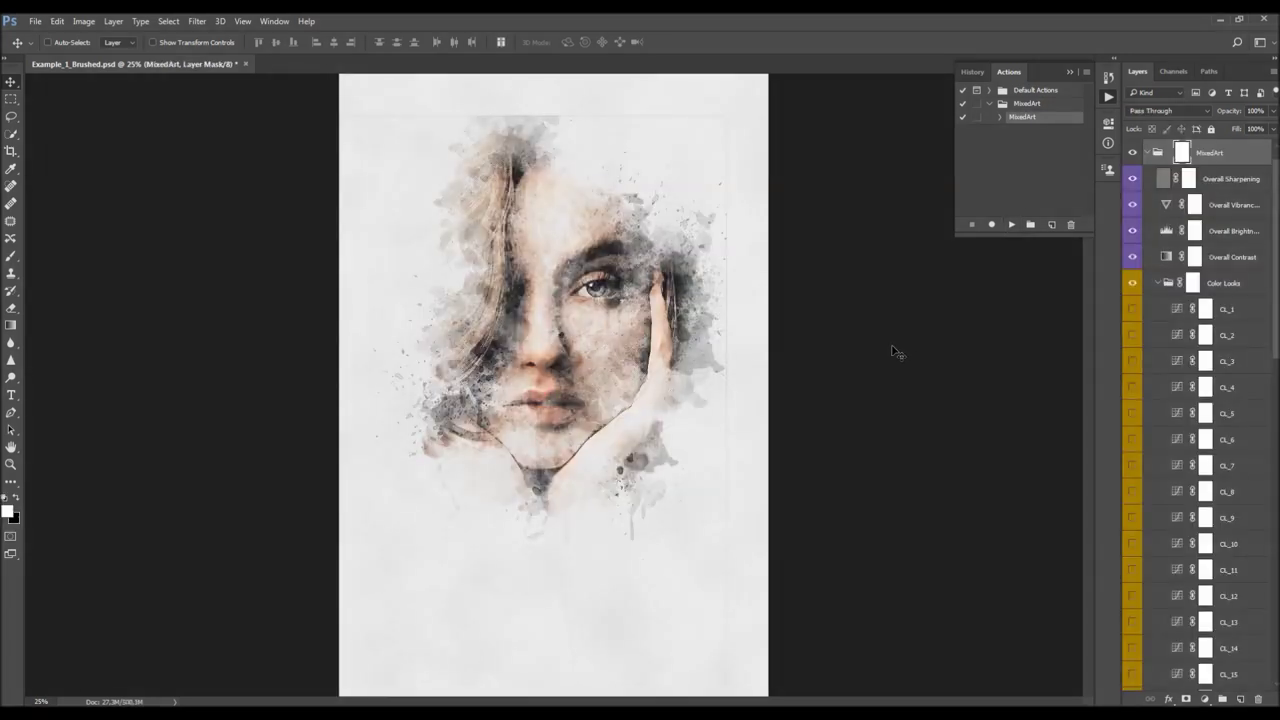
Collapse the actions list, widen the layers list, and fold the subgroups inside the expanded MixedArt group
left_click(1070, 71)
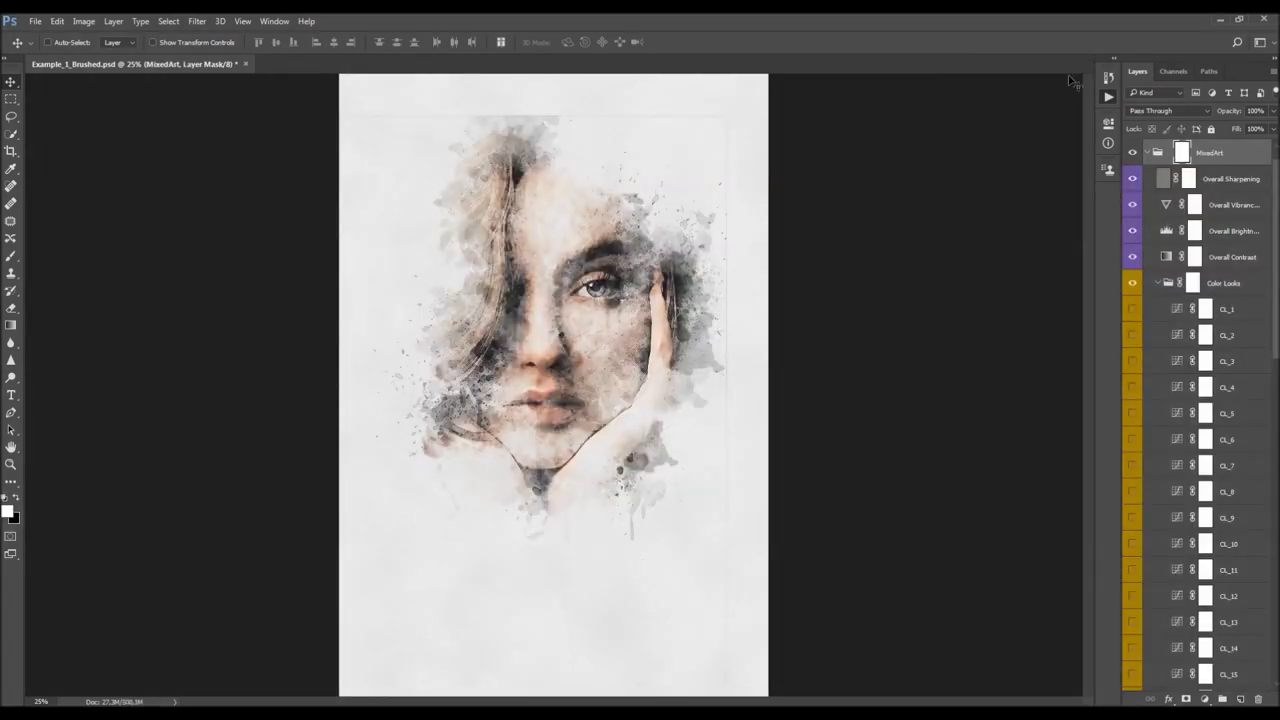
left_click_drag(1113, 192, 1063, 192)
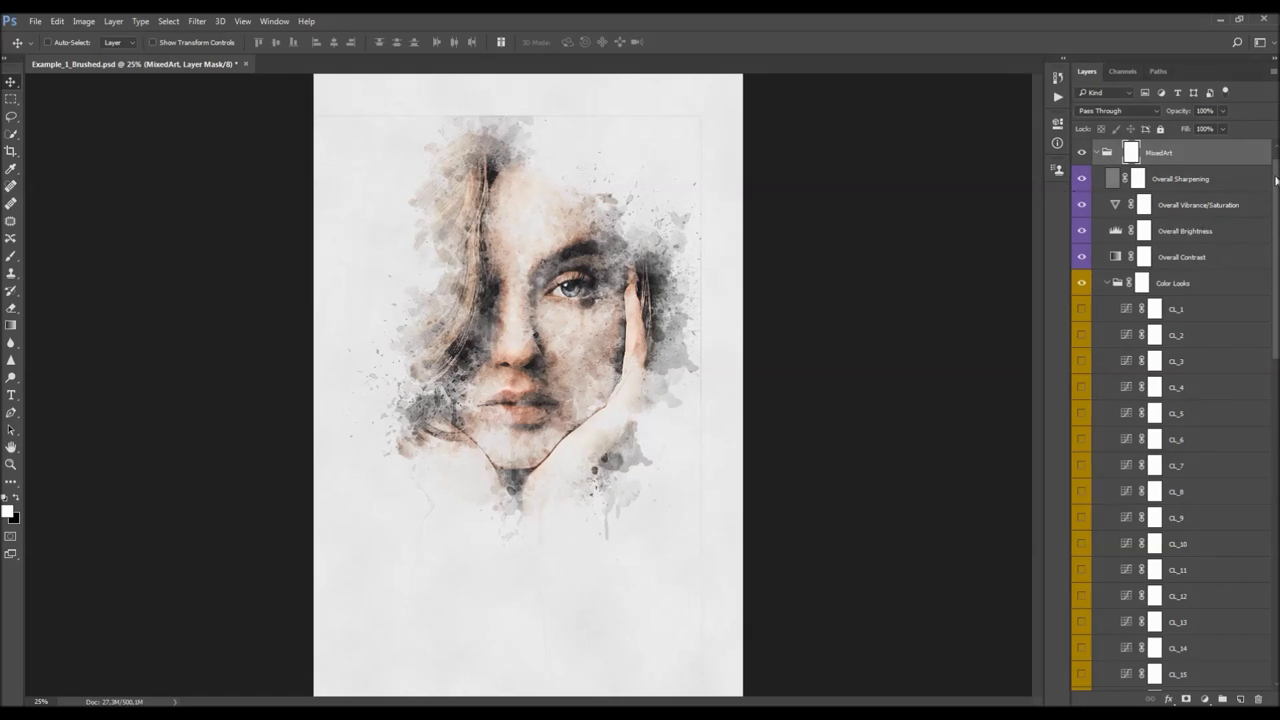
mouse_move(1276, 176)
left_mouse_down()
mouse_move(1275, 438)
mouse_move(1276, 164)
left_mouse_up()
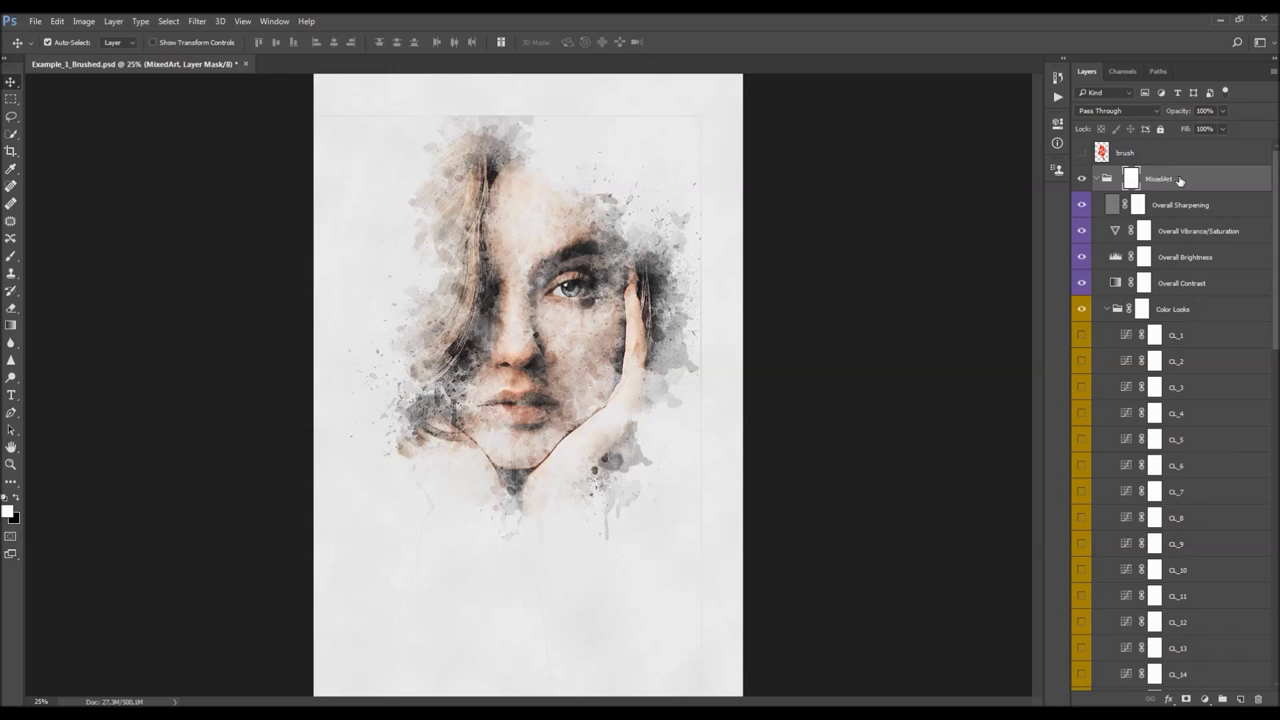
left_click(1099, 179)
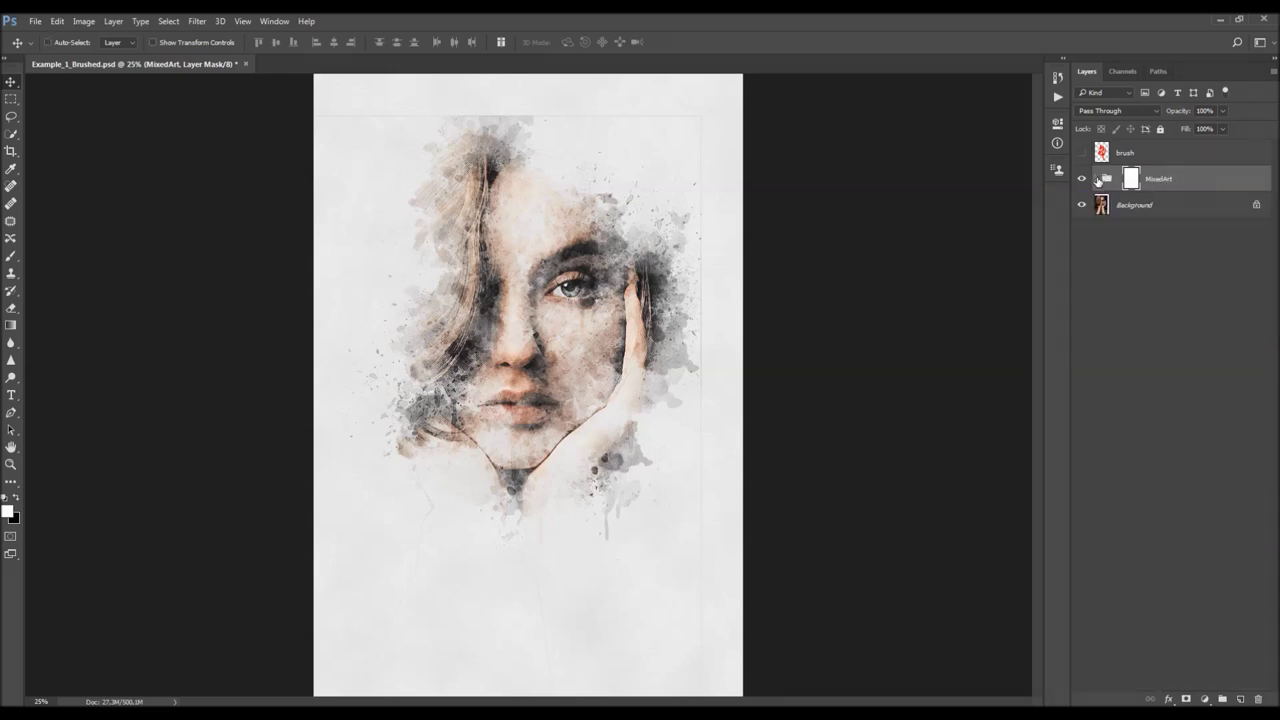
left_click(1099, 179)
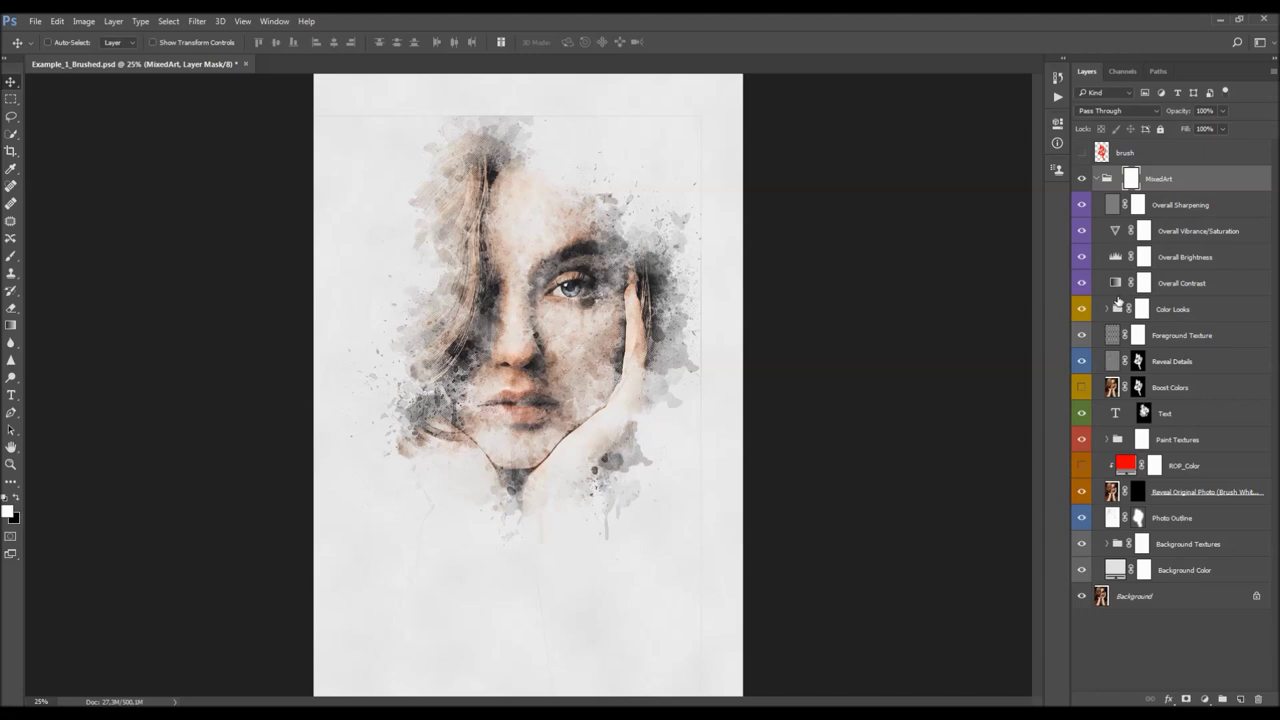
Select the Background Color layer and hide all the layers above it inside the MixedArt group
key("z")
left_click(510, 240)
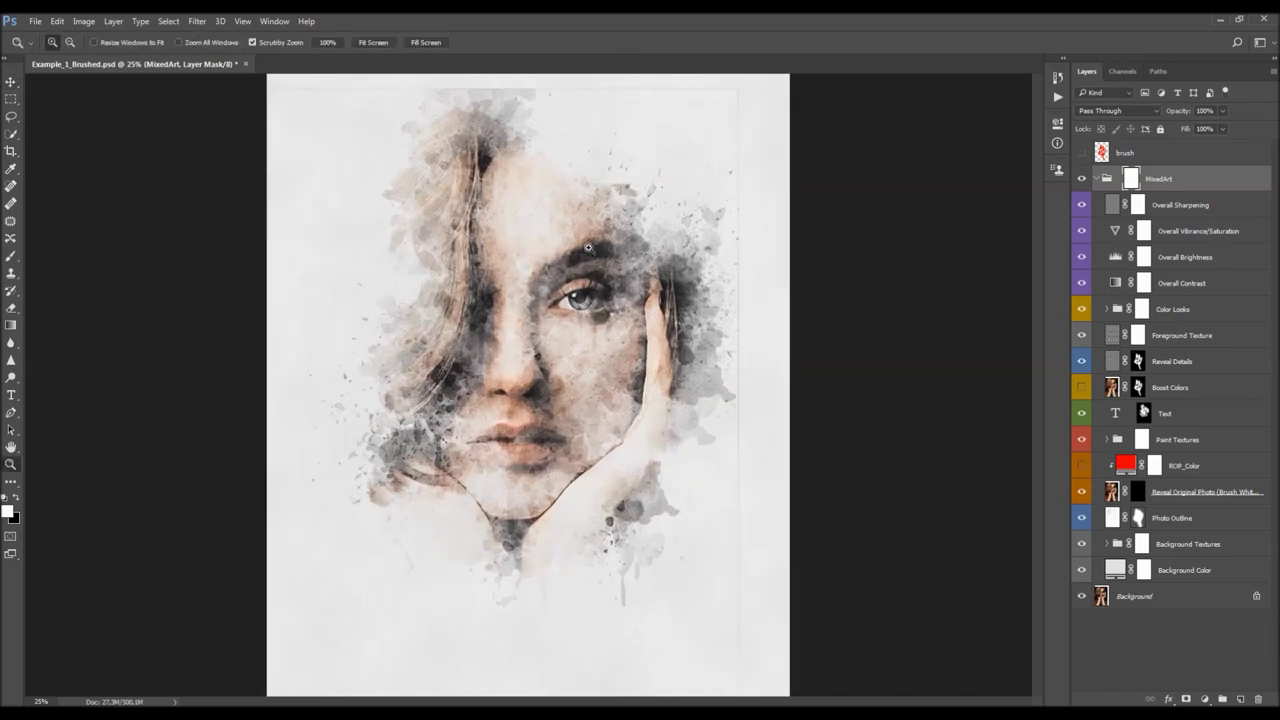
key("h")
left_click_drag(602, 204, 616, 241)
key("v")
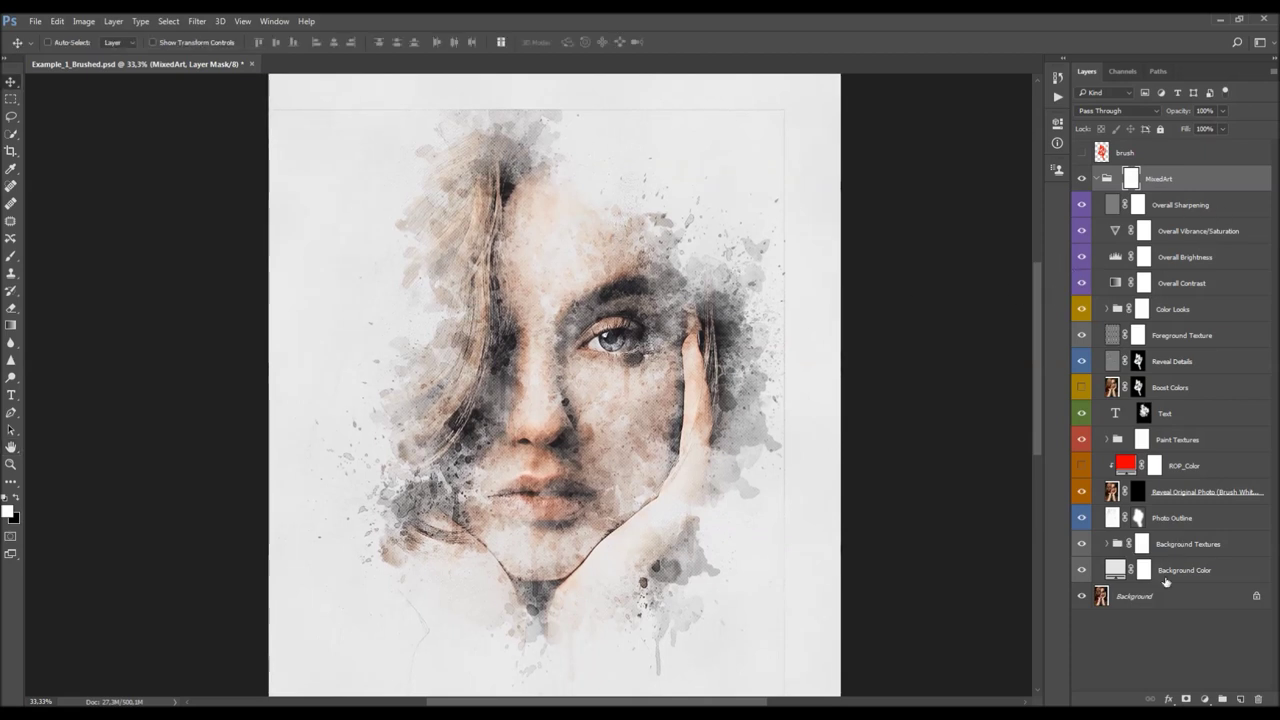
left_click(1199, 574)
left_click_drag(1081, 204, 1085, 540)
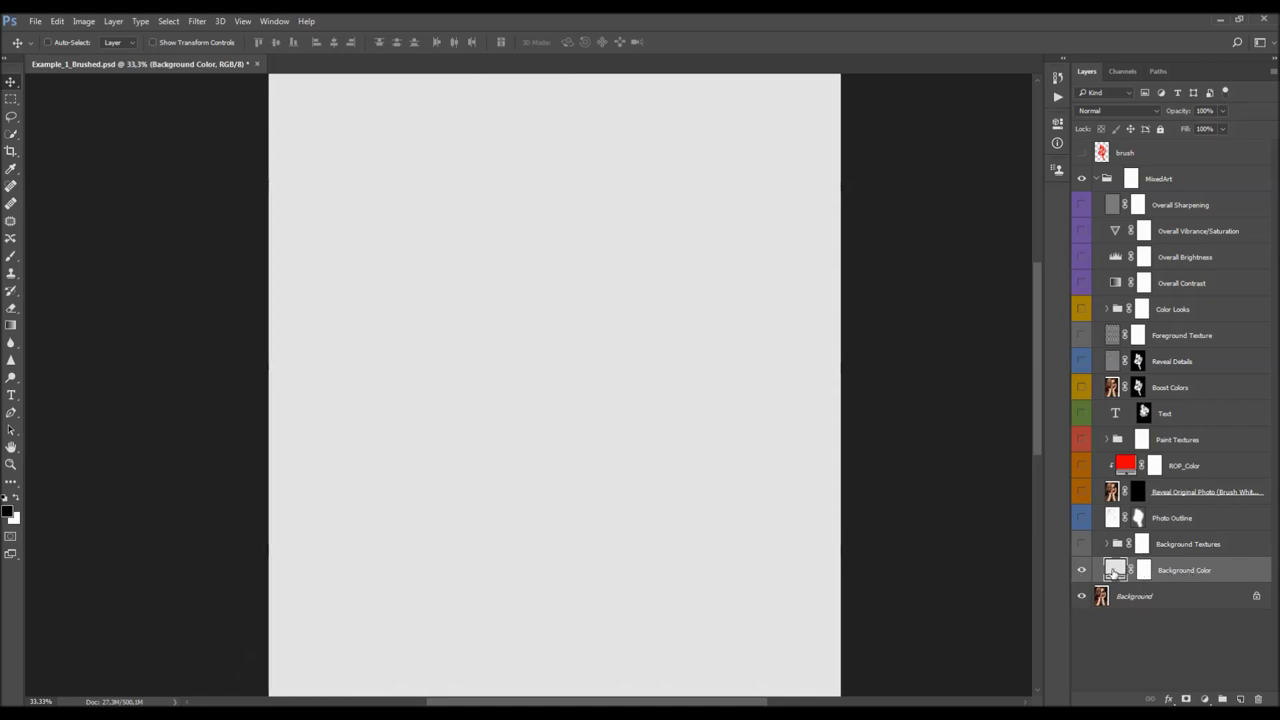
Try other fill colors for the Background Color layer in the Color Picker, and cancel the change
double_click(1114, 571)
left_click_drag(563, 241, 626, 207)
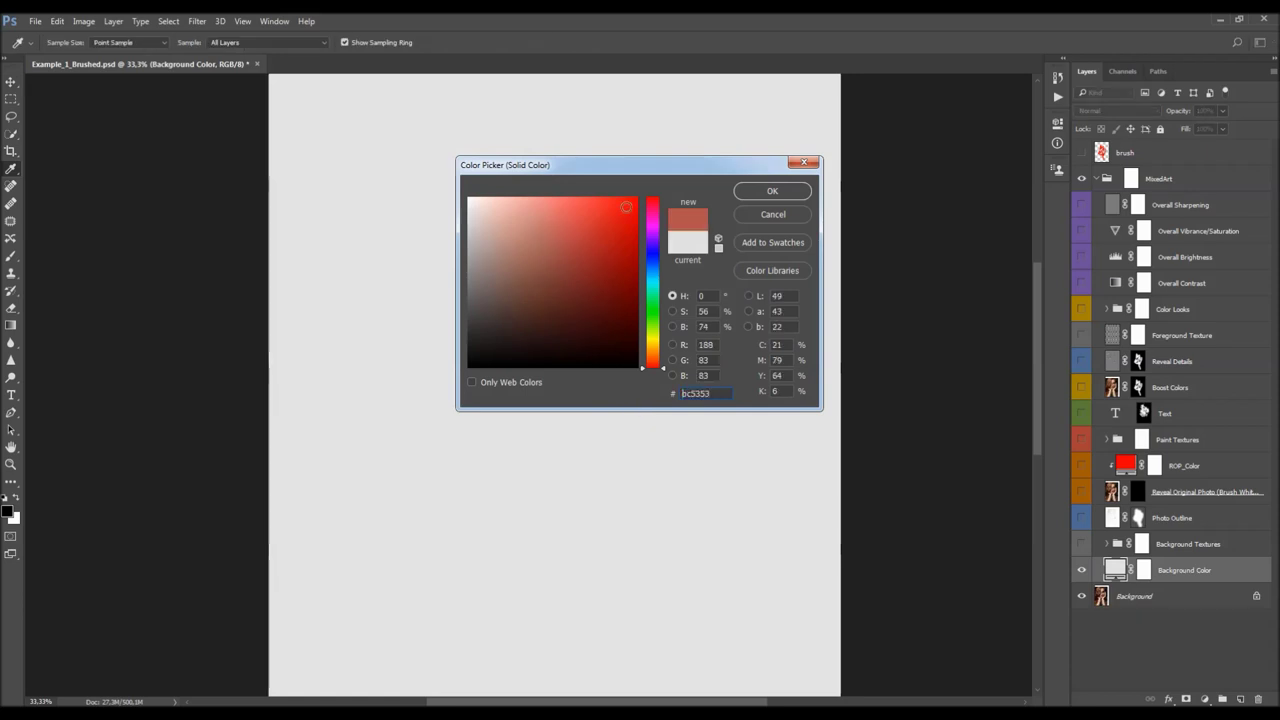
left_click_drag(650, 362, 652, 235)
left_click(765, 214)
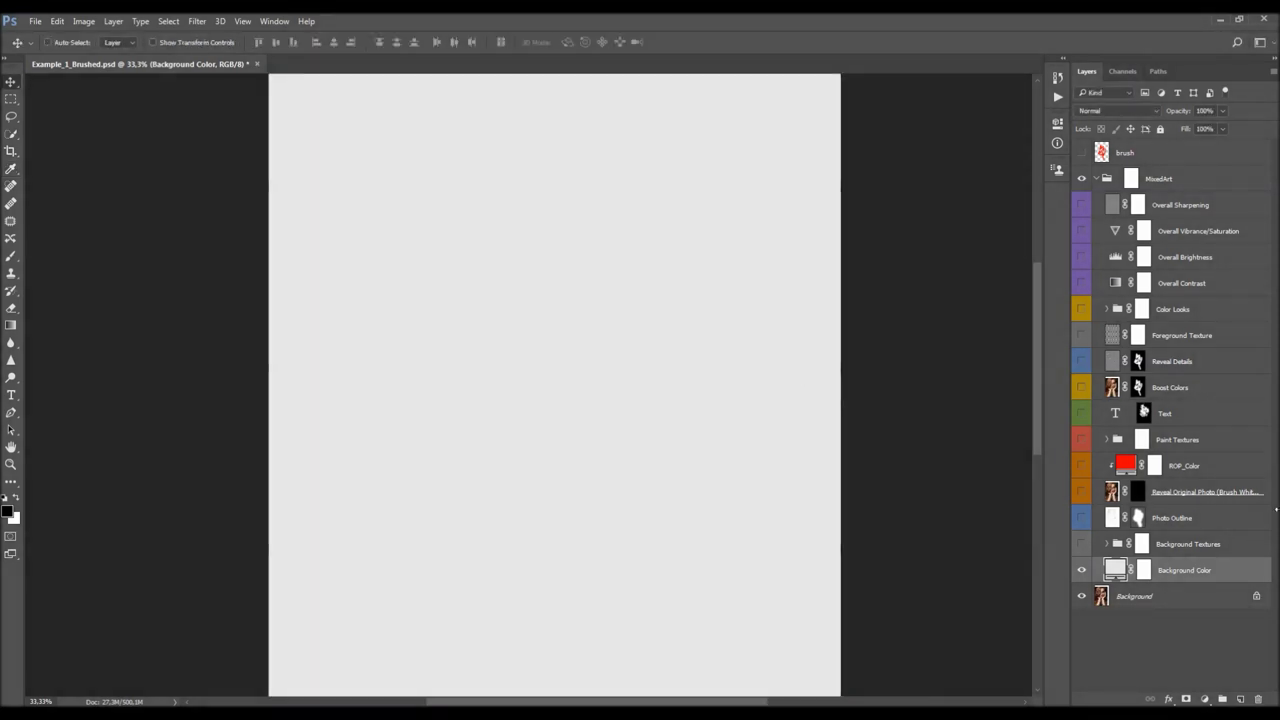
Show and expand the Background Textures group, and select its BT_1 layer
left_click(1082, 545)
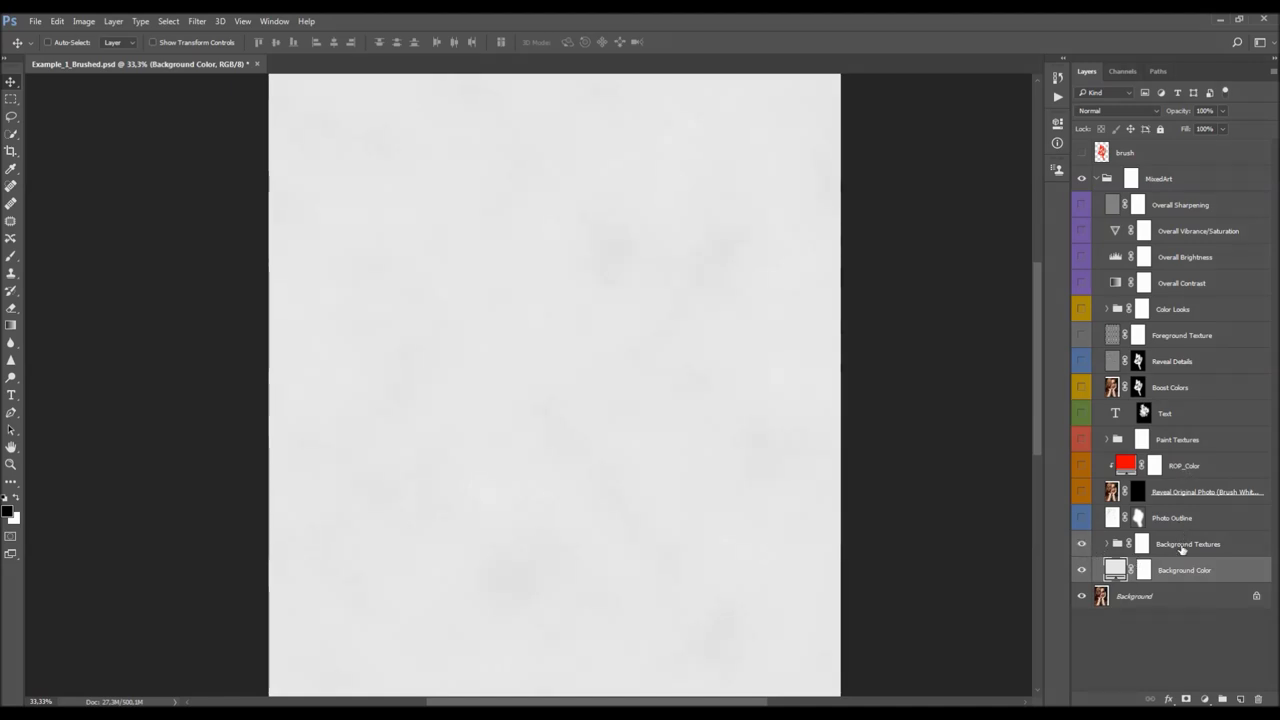
left_click(1108, 545)
left_click(1107, 544)
left_click(1204, 572)
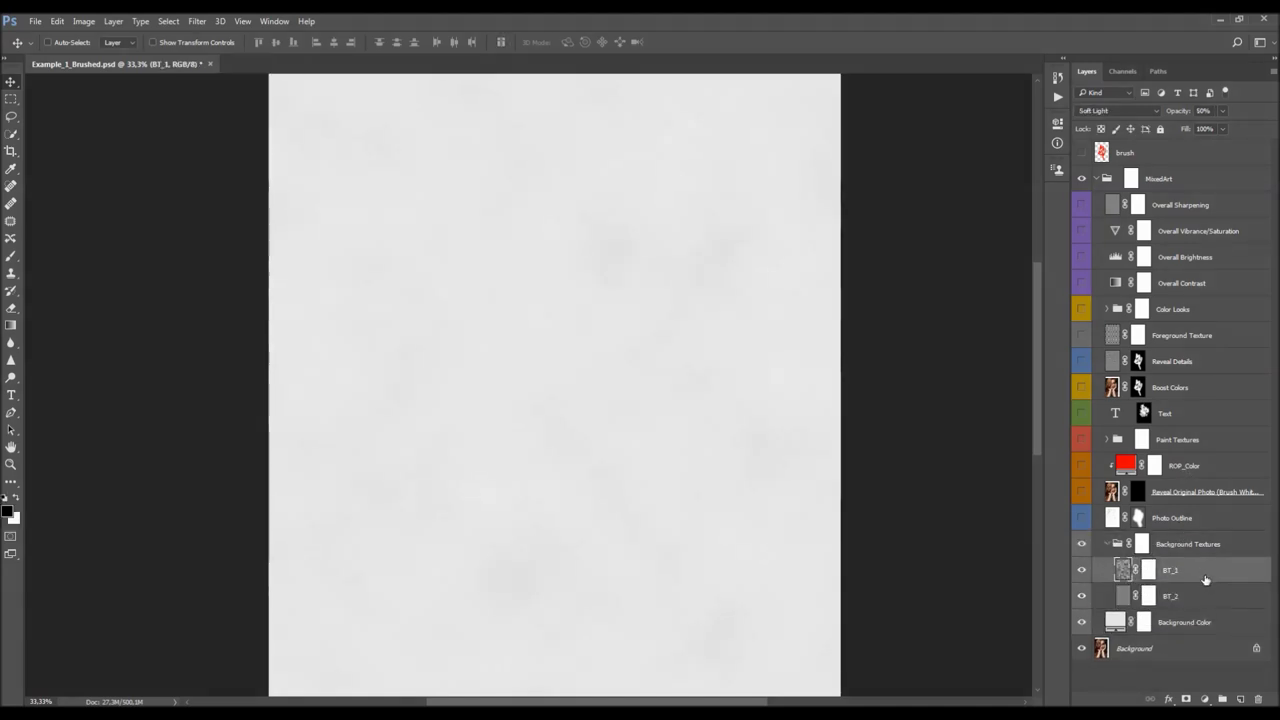
left_click(1195, 595)
left_click(1143, 572)
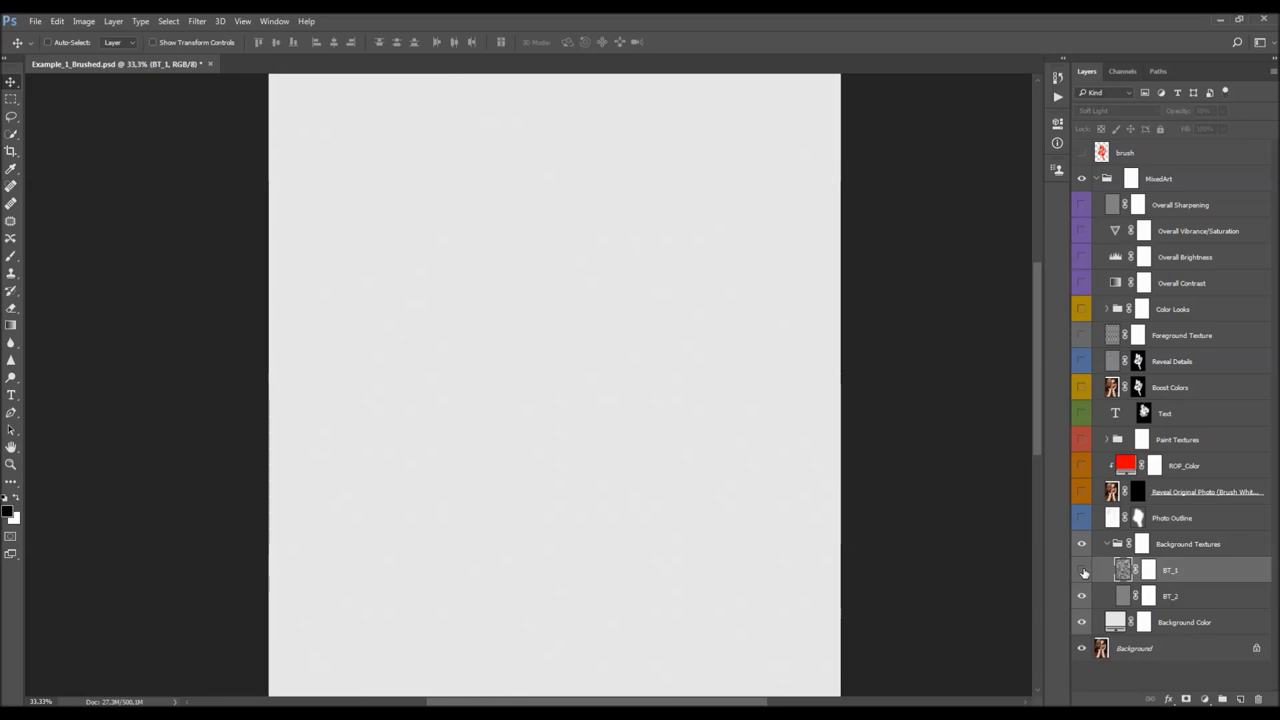
Examine how the BT_1 and BT_2 textures affect the background by hiding and showing them, also at 100% zoom
left_click(1081, 596)
left_click(1082, 596)
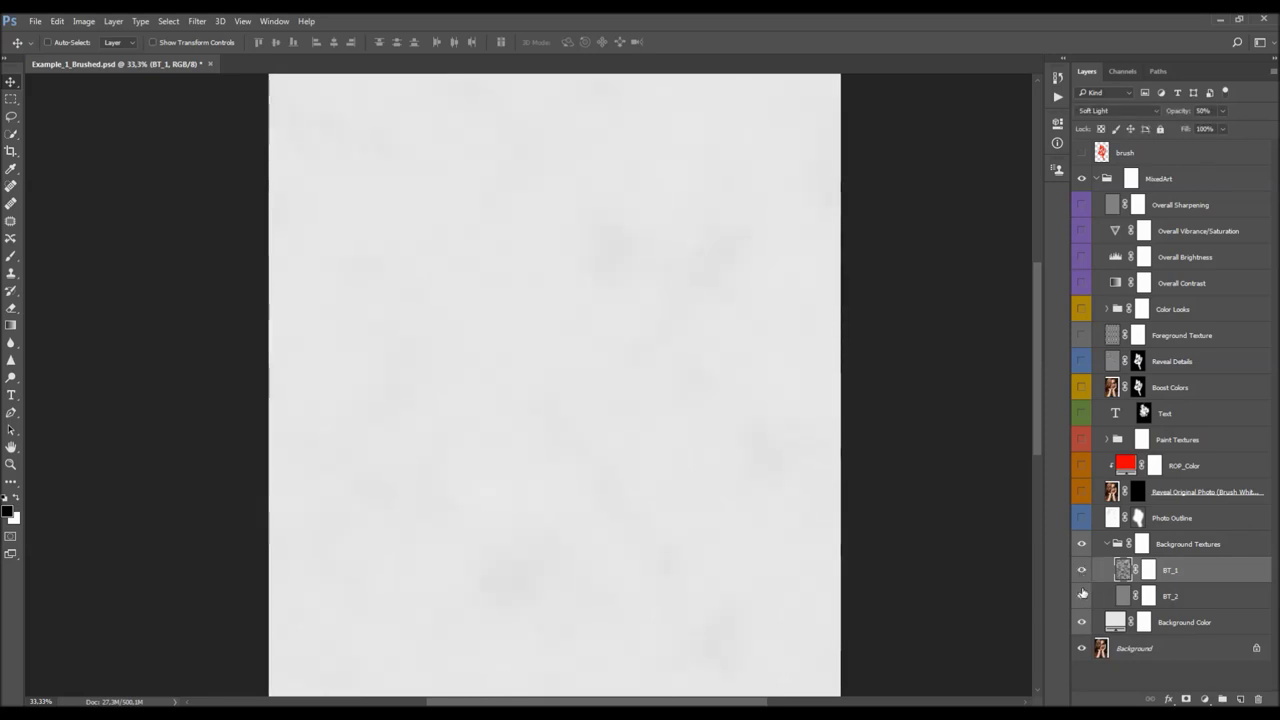
key("z")
left_click(582, 375)
left_click(580, 376)
left_click(580, 376)
key("v")
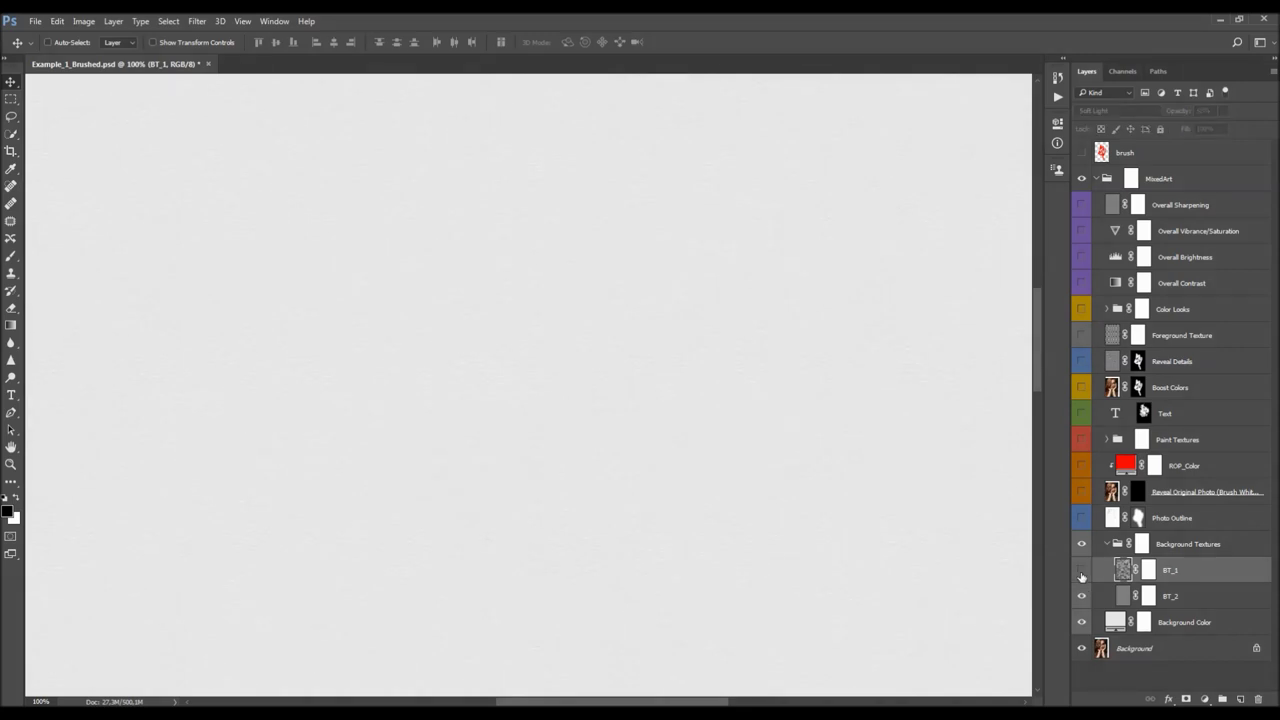
key("z")
left_click(540, 317, "alt")
left_click(541, 317, "alt")
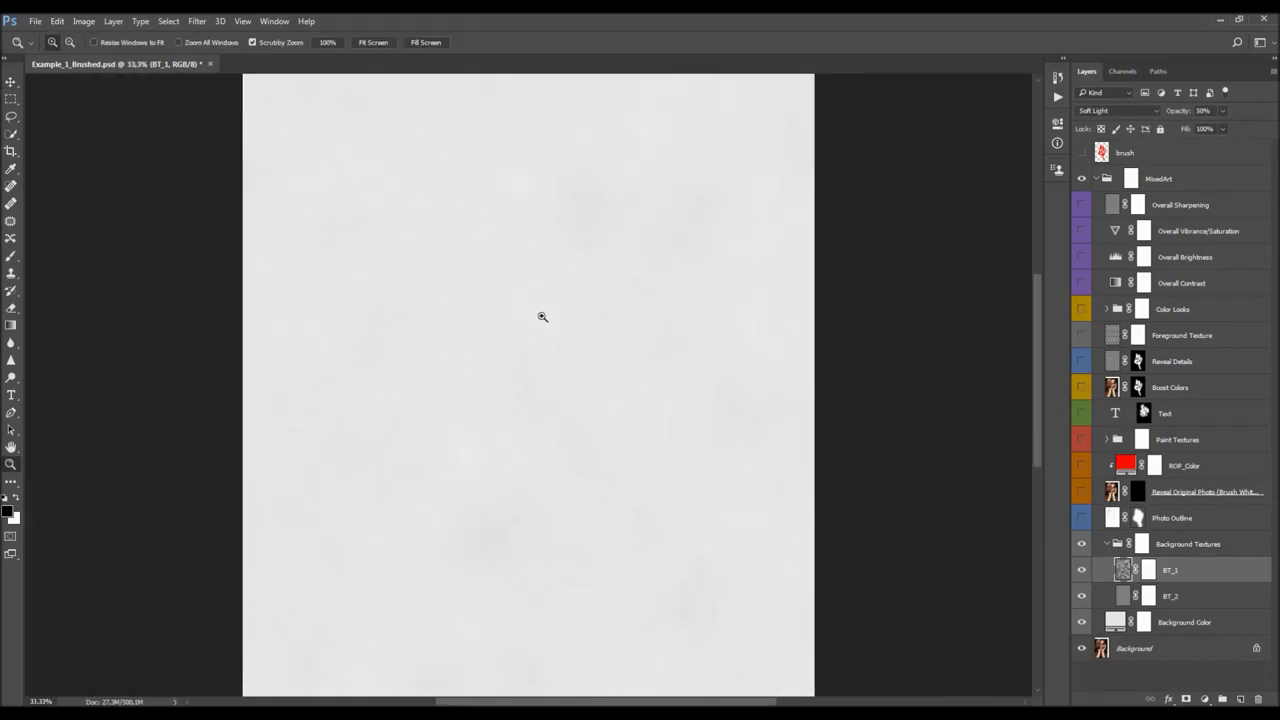
key("v")
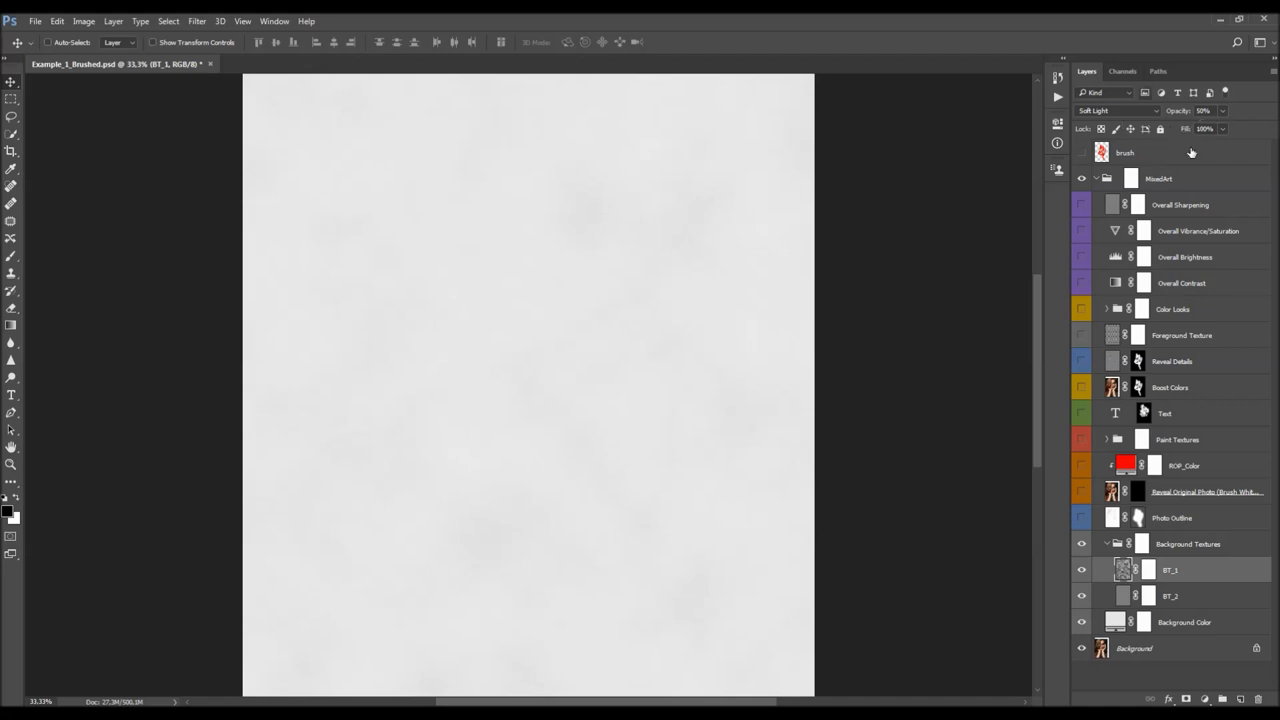
Try other opacity values for the BT_1 texture layer, and undo the changes
left_click_drag(1182, 112, 1276, 152)
key("ctrl+z")
left_click(1223, 112)
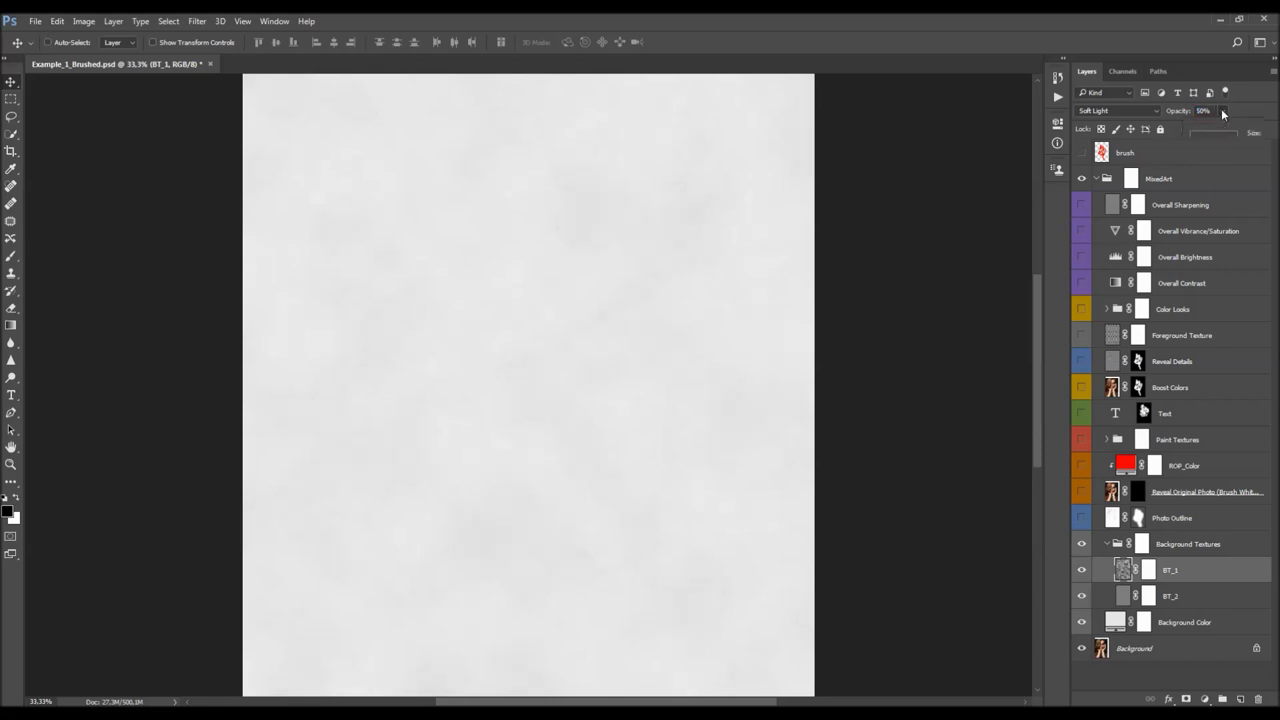
left_click_drag(1218, 130, 1194, 129)
key("ctrl+z")
Collapse the Background Textures group, and select and show the Photo Outline layer to inspect its lines
left_click(1107, 544)
left_click(1150, 517)
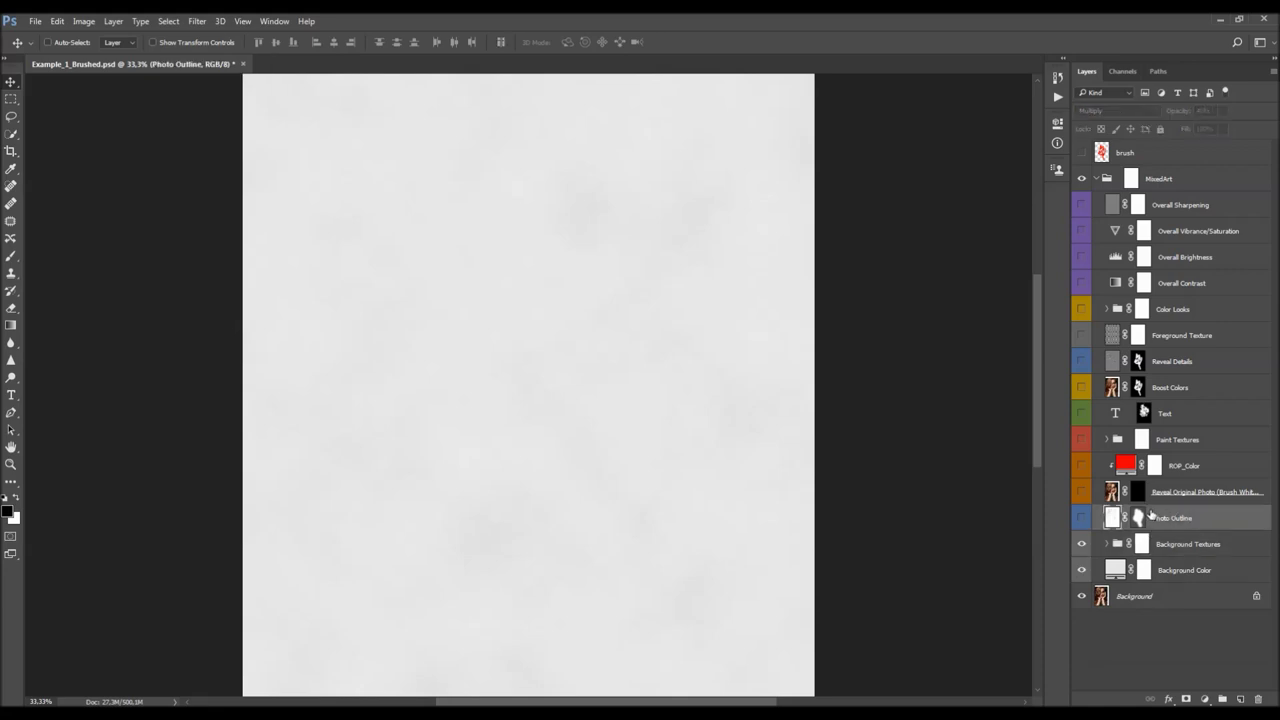
left_click(1081, 517)
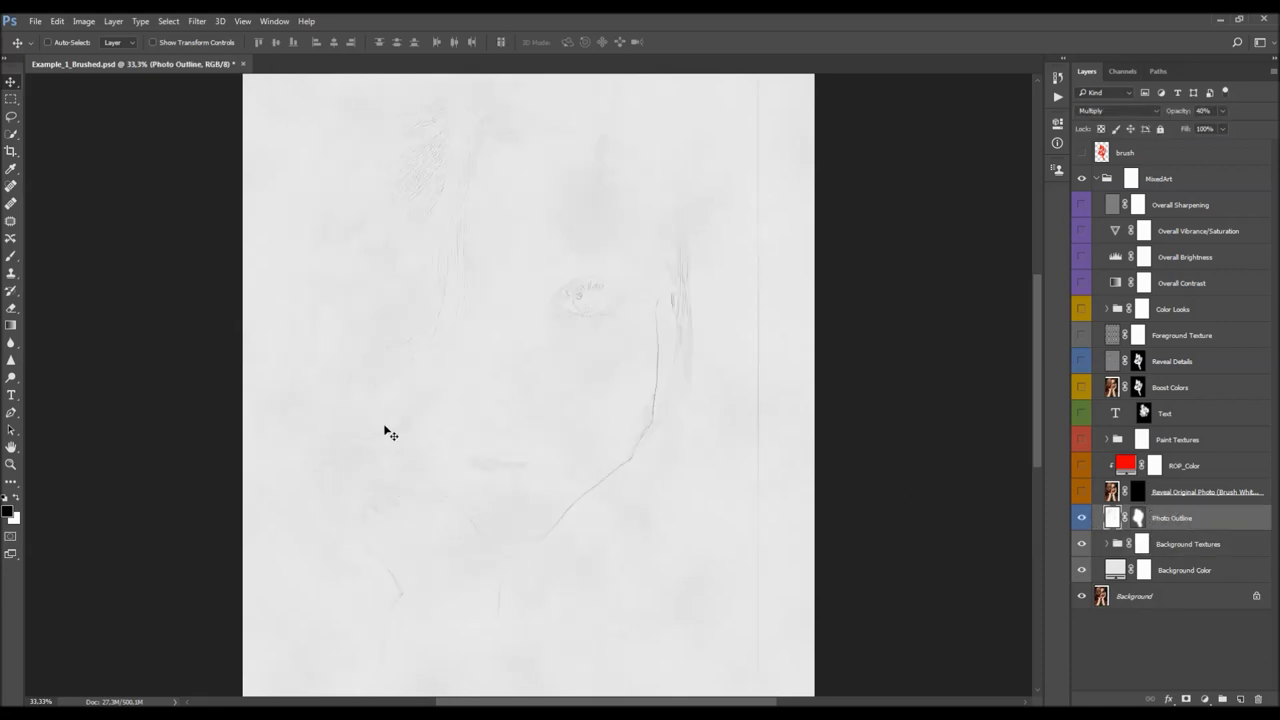
scroll(637, 375, "up", 3)
scroll(633, 380, "down", 3)
scroll(575, 274, "down", 5)
scroll(590, 275, "up", 5)
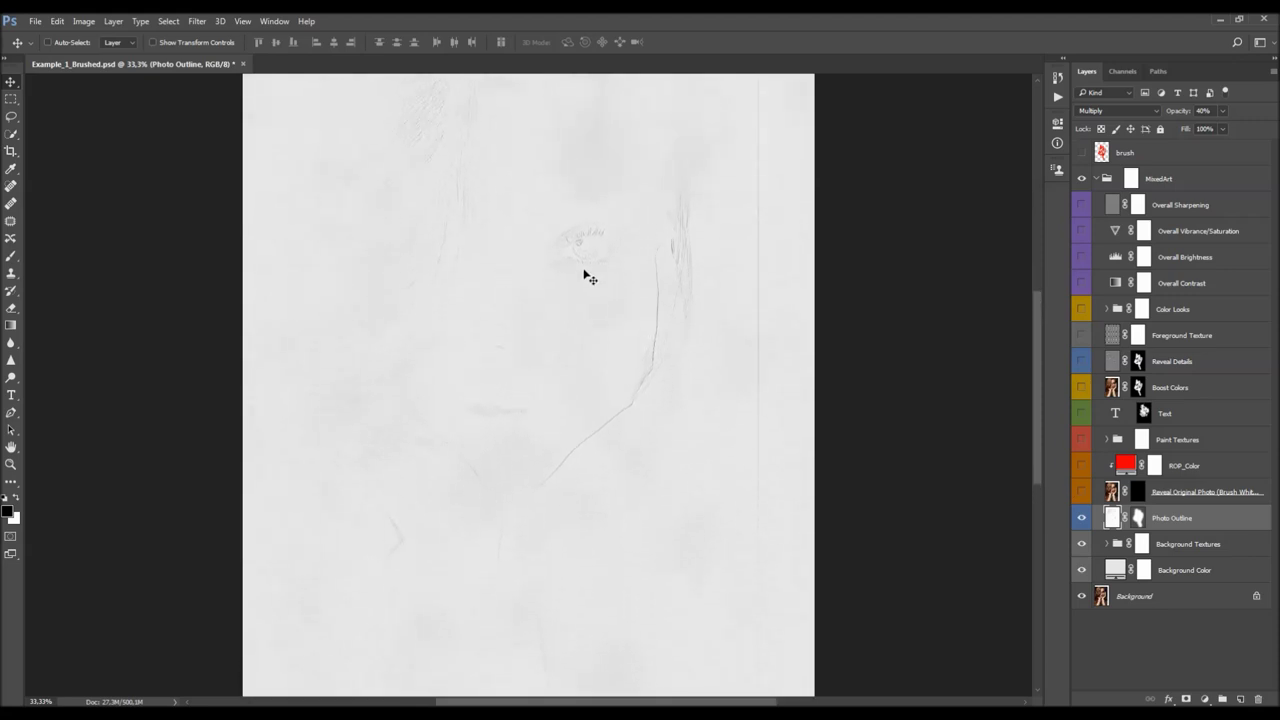
Disable the Photo Outline layer's mask to examine the full outline drawing, and enable the mask again
left_click(1137, 519)
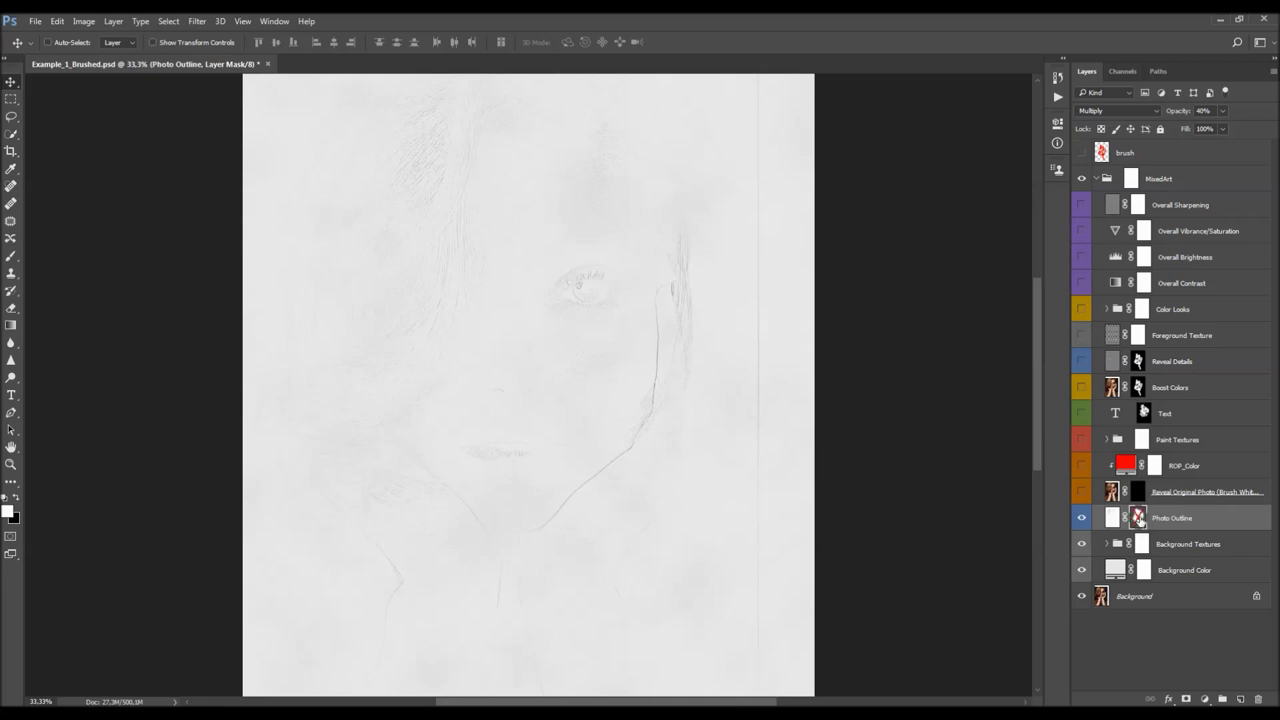
scroll(790, 435, "up", 3)
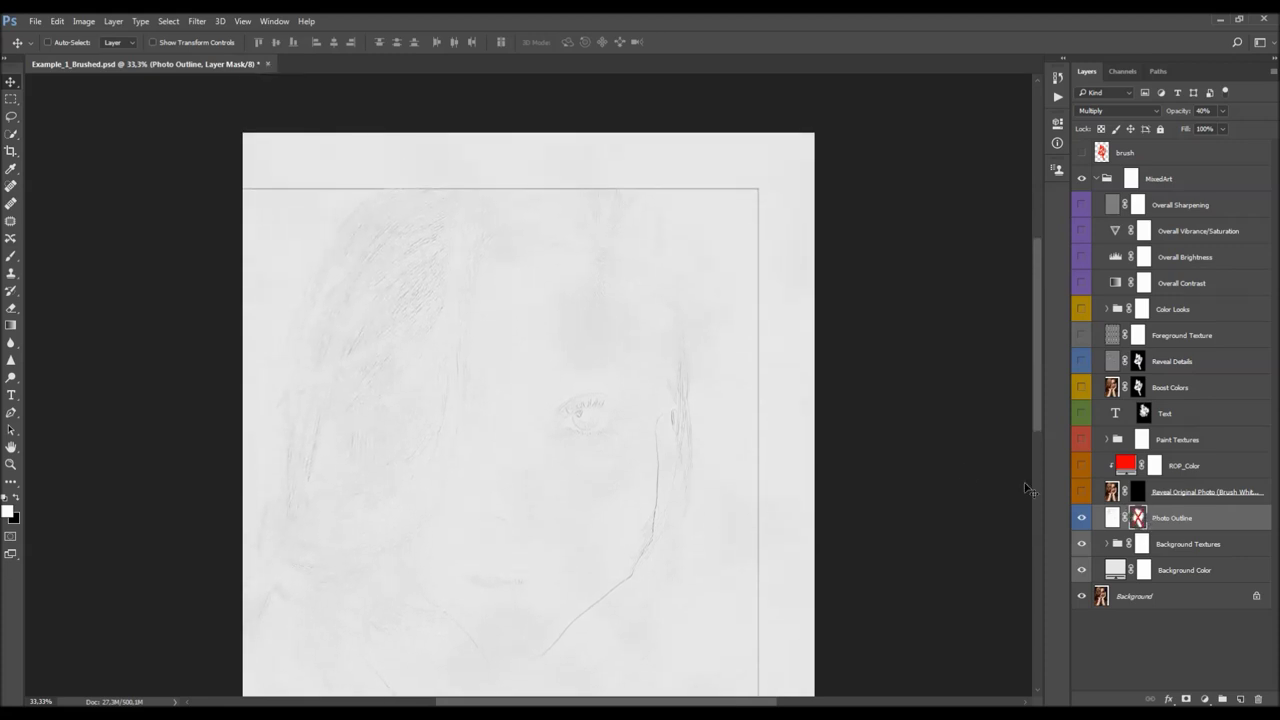
scroll(678, 287, "down", 5)
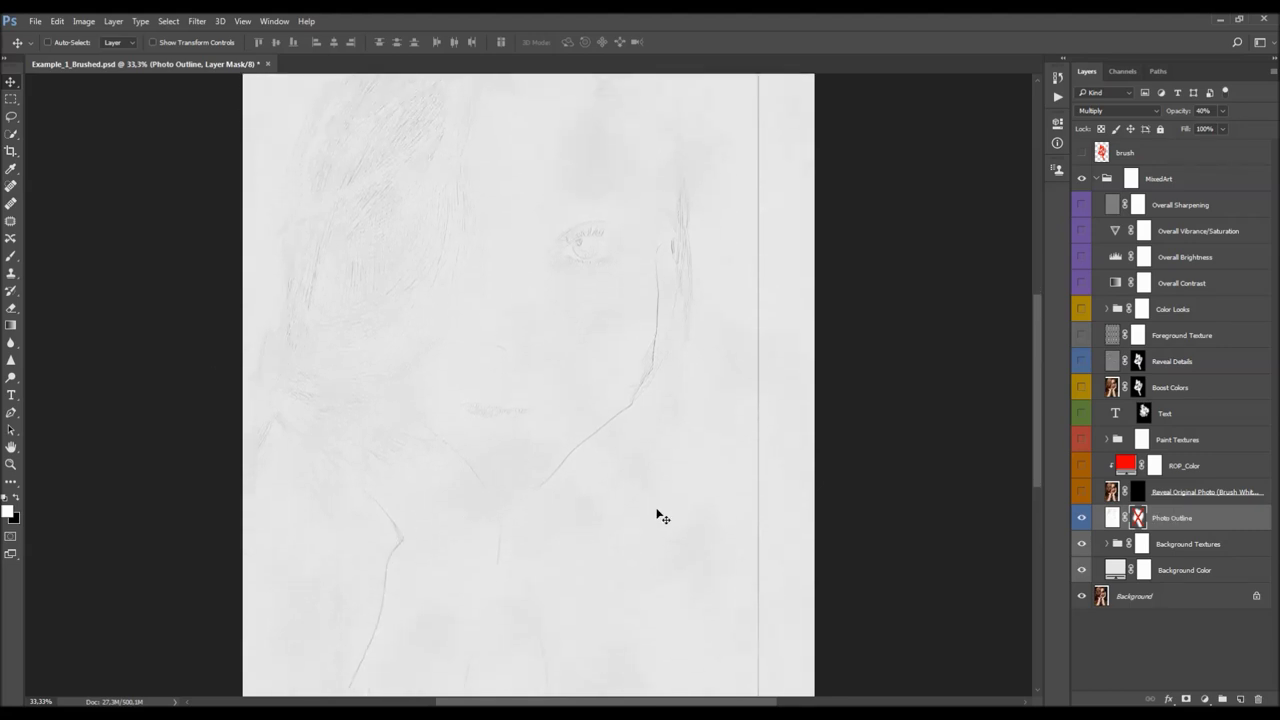
scroll(645, 388, "up", 1)
scroll(480, 309, "up", 2)
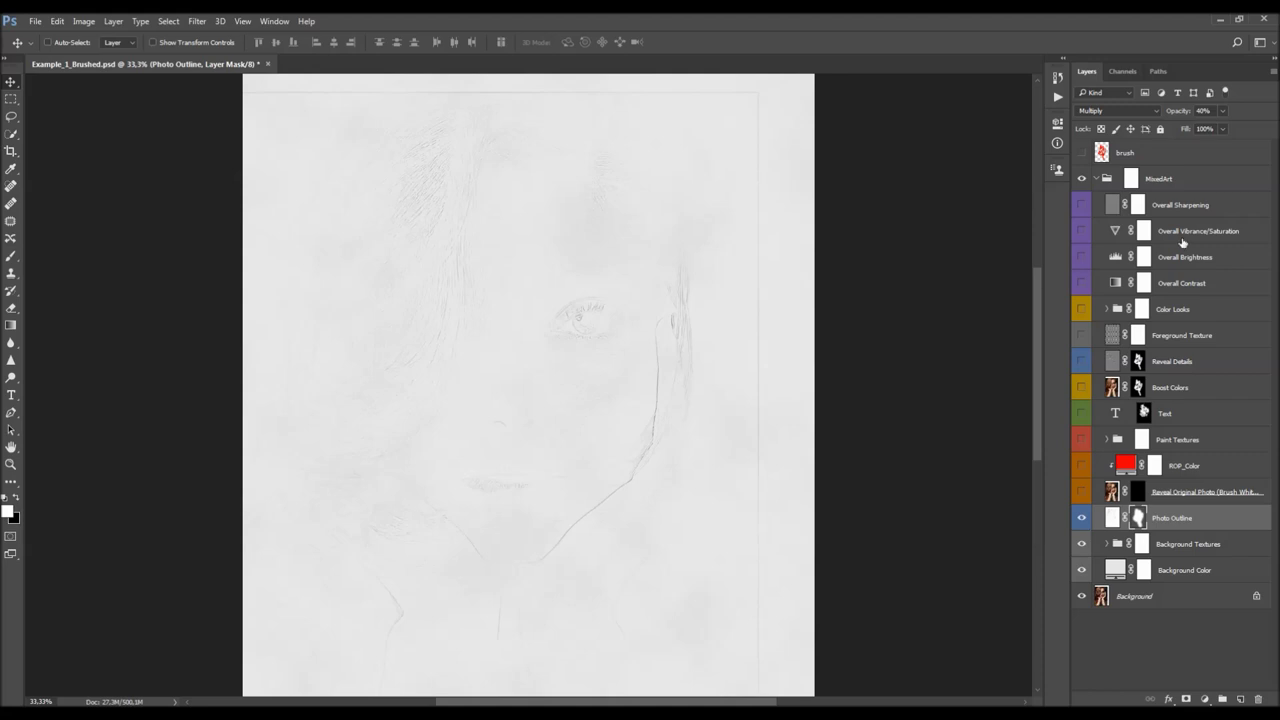
Try mask densities of 100% and 0% on the Photo Outline layer, and bring the density back to about 75%
left_click(274, 21)
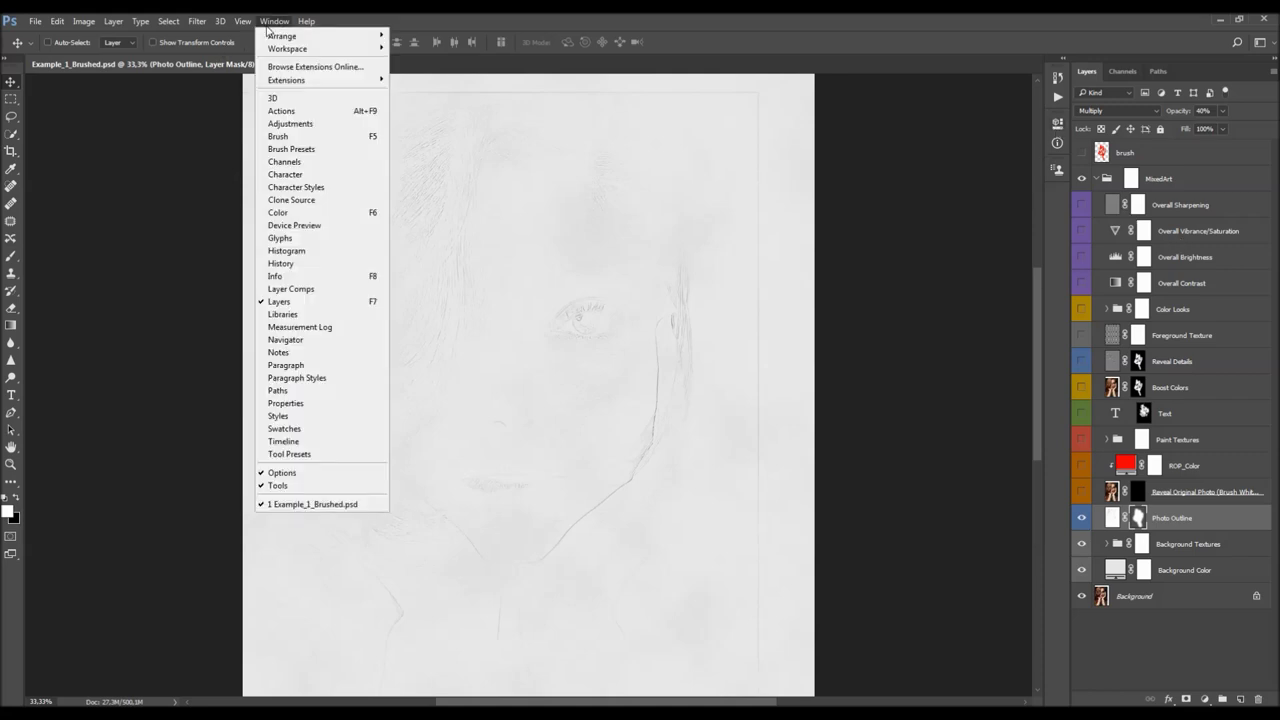
left_click(320, 404)
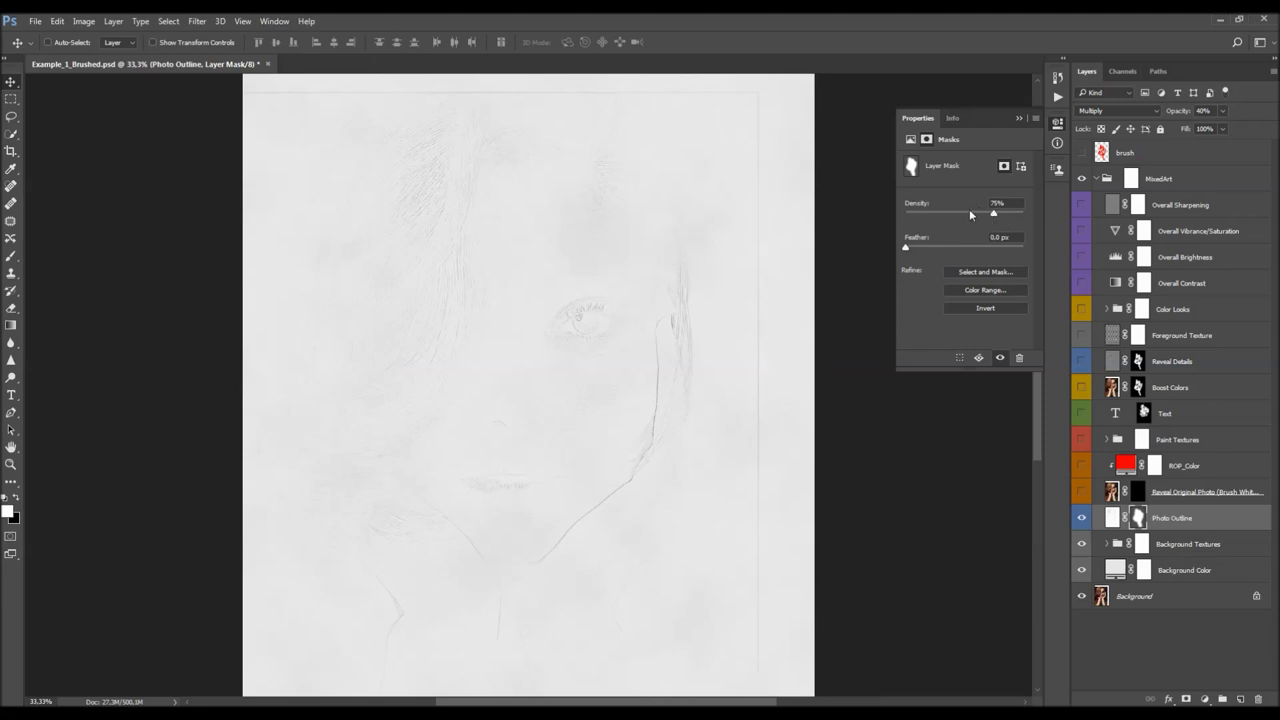
left_click_drag(994, 215, 1042, 218)
scroll(674, 271, "down", 3)
scroll(662, 264, "up", 3)
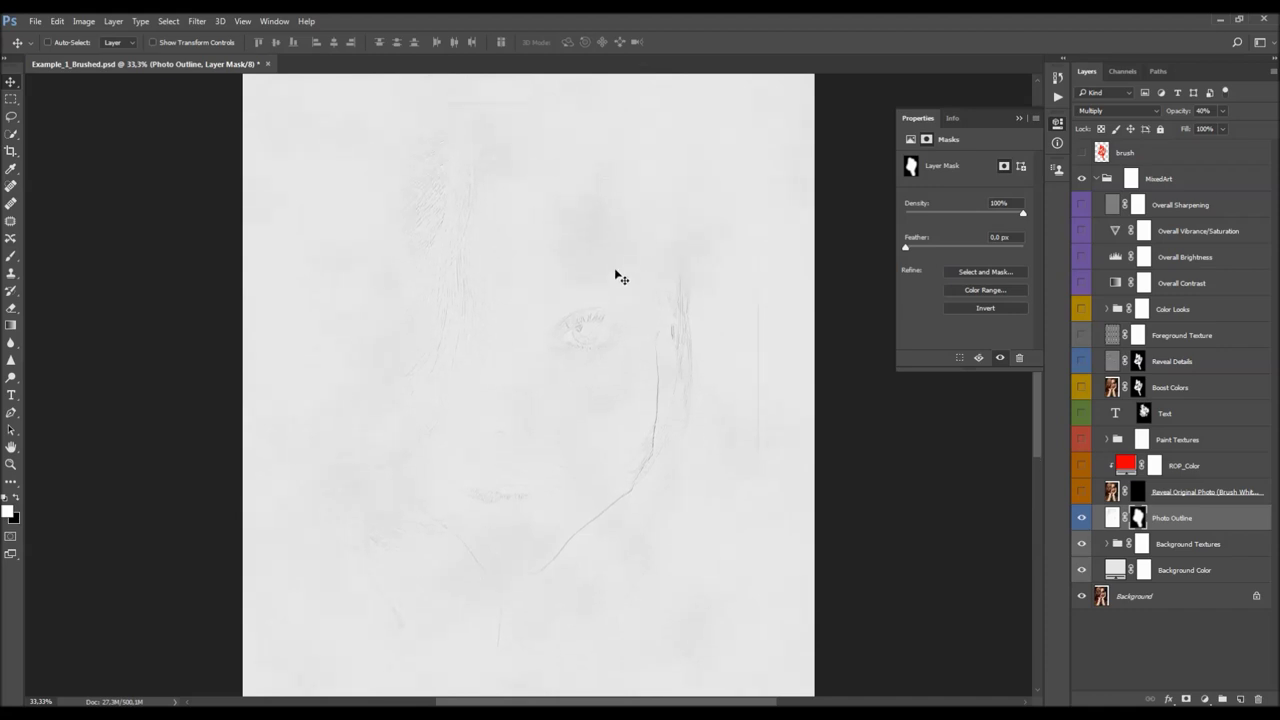
left_click_drag(1016, 212, 785, 229)
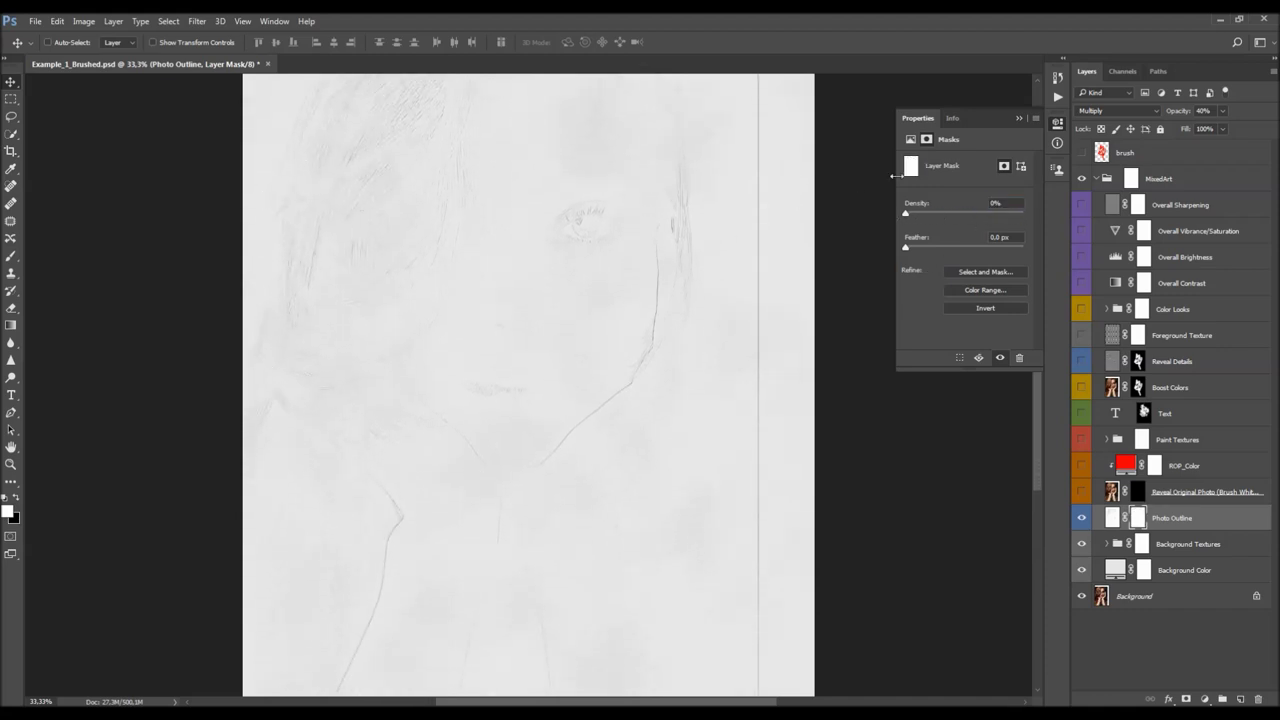
left_click_drag(930, 212, 993, 214)
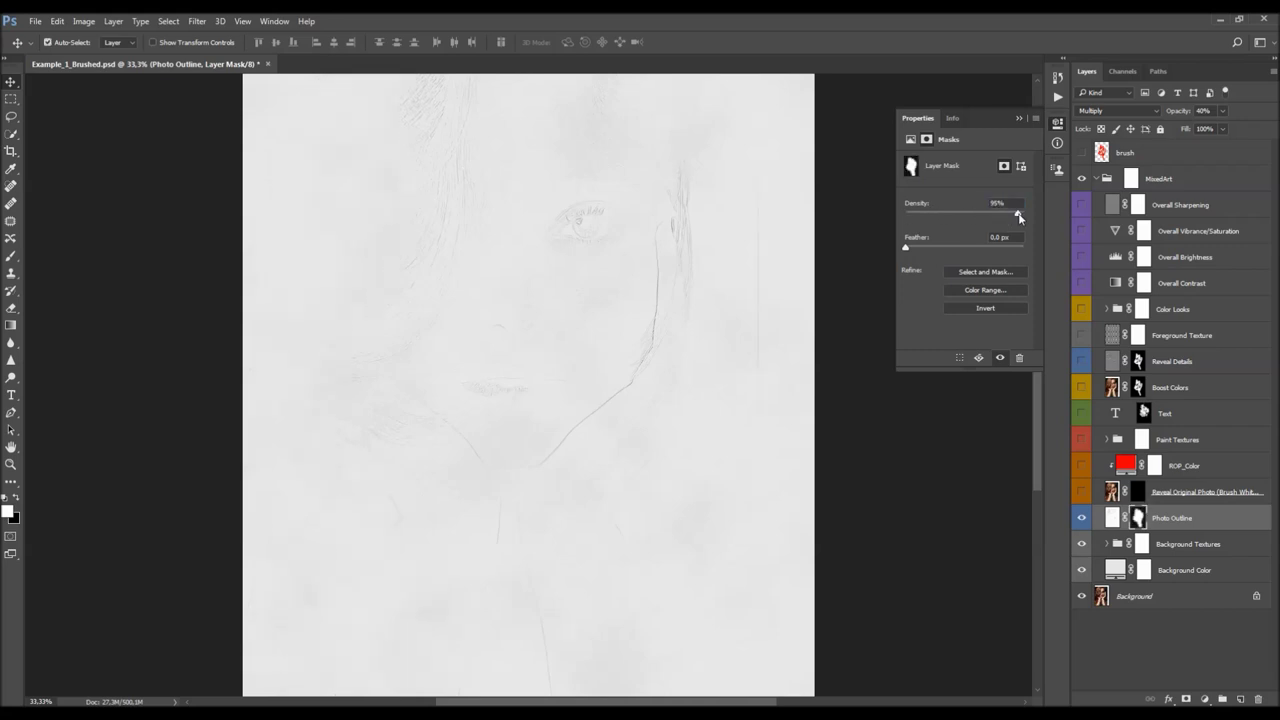
left_click(1019, 119)
Examine where the outline's straight border lines come from by hiding and showing the MixedArt group and the Photo Outline layer
scroll(583, 371, "up", 5)
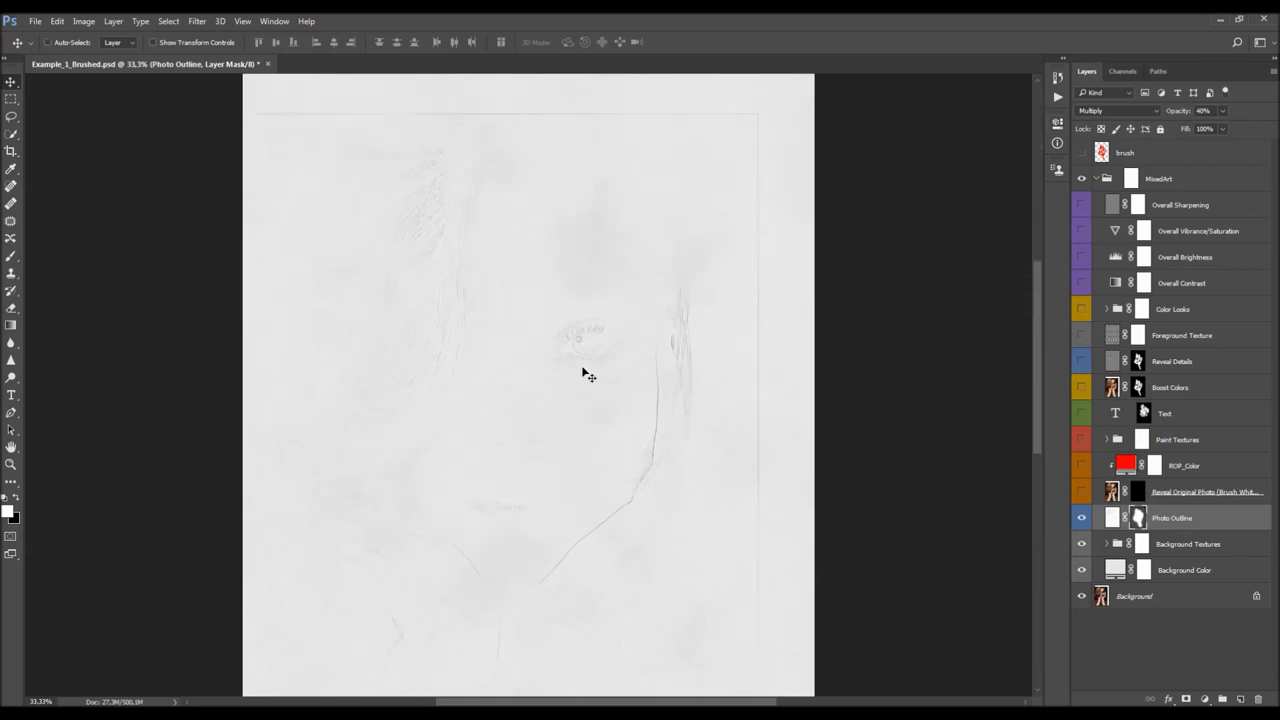
scroll(560, 354, "down", 1)
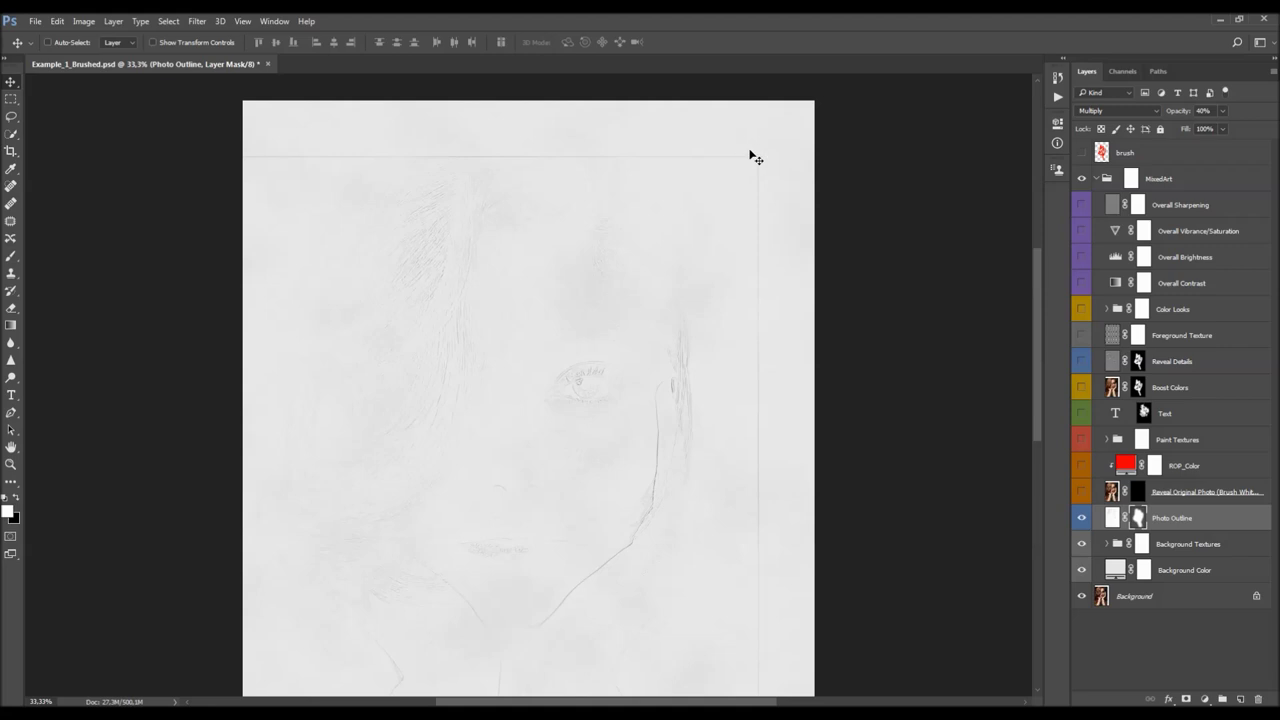
scroll(757, 257, "down", 3)
scroll(760, 430, "down", 2)
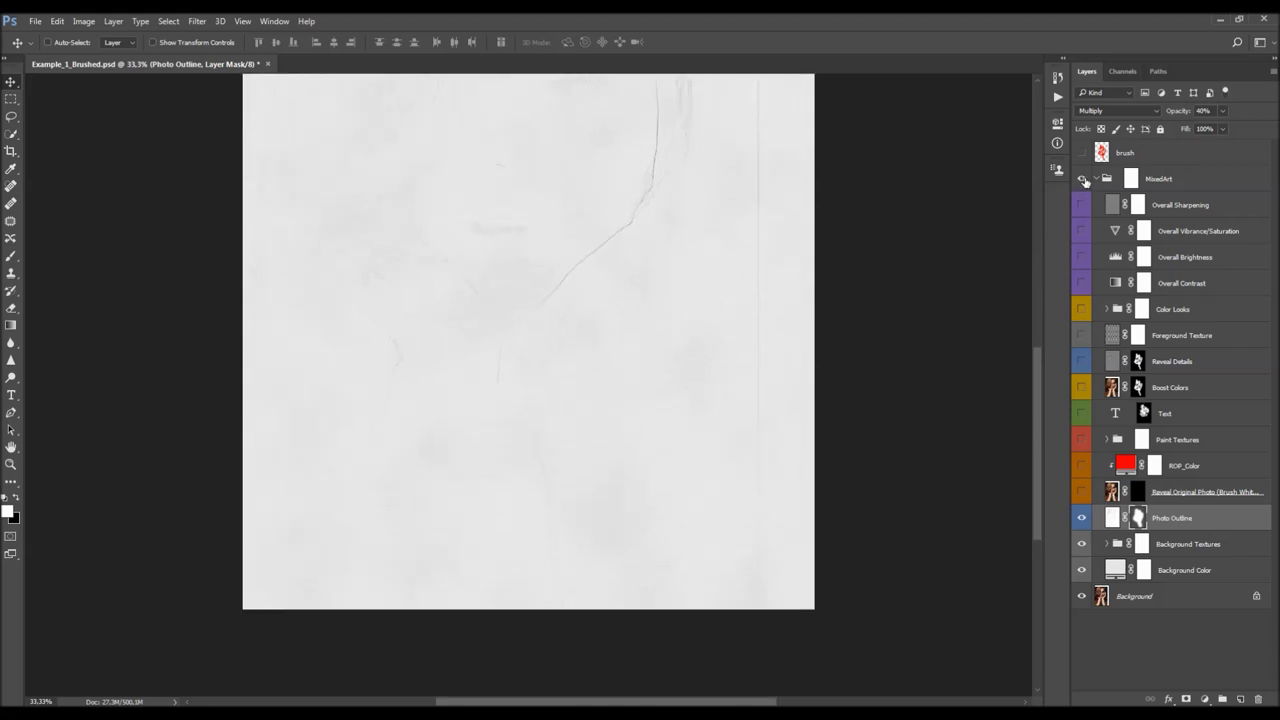
left_click(1081, 178)
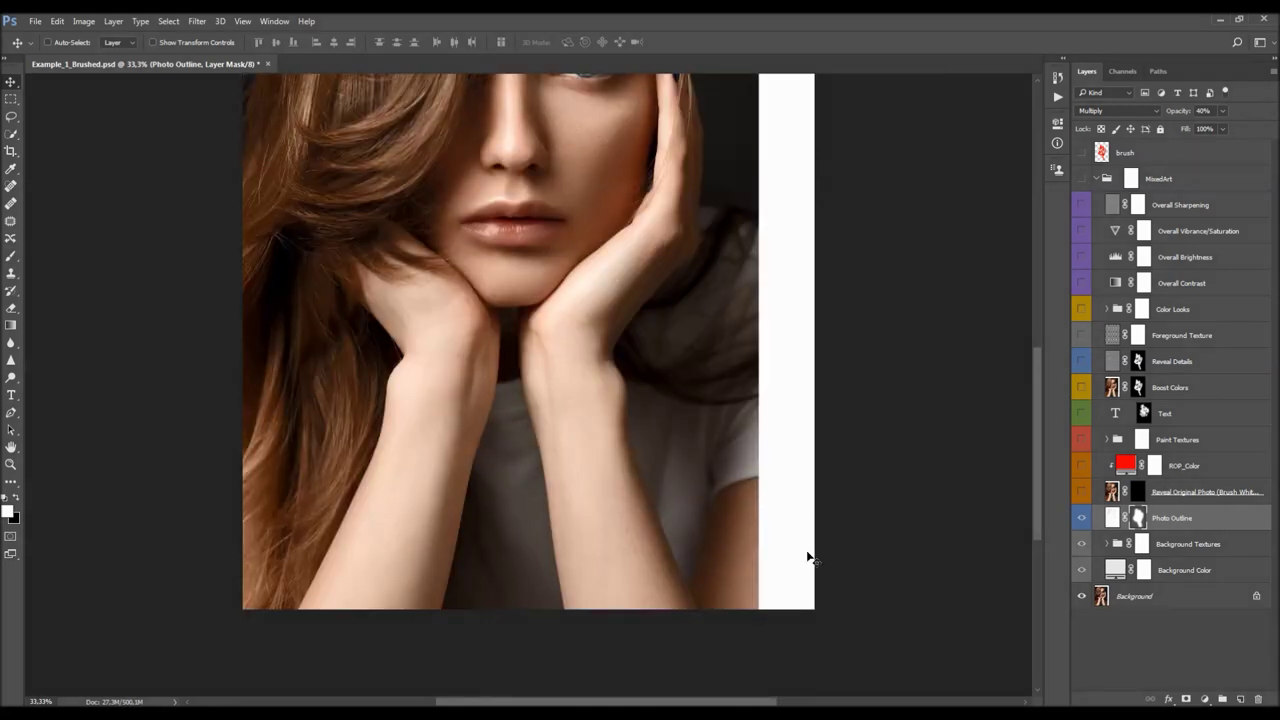
scroll(760, 534, "up", 3)
scroll(764, 470, "up", 4)
left_click(1081, 178)
scroll(709, 263, "down", 1)
left_click(1081, 517)
left_click(1081, 517)
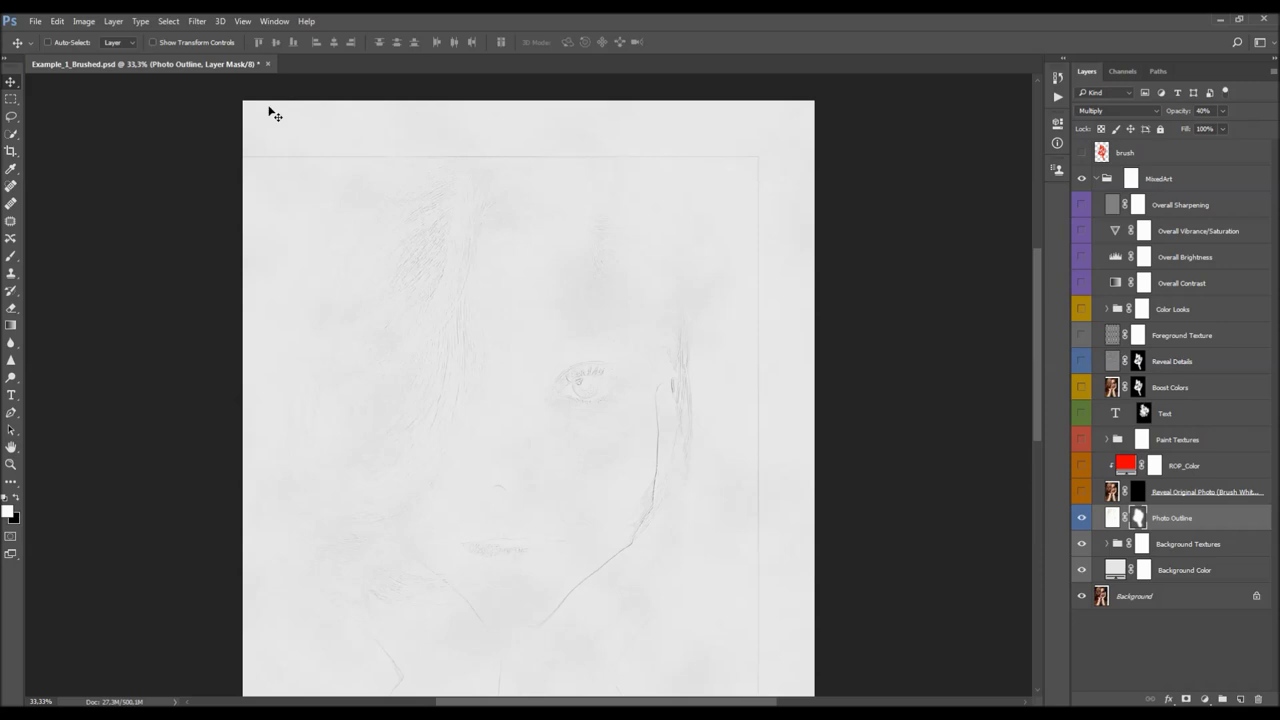
Place the Photo Outline layer in a new group, and add a white layer mask to that group
left_click(1112, 518)
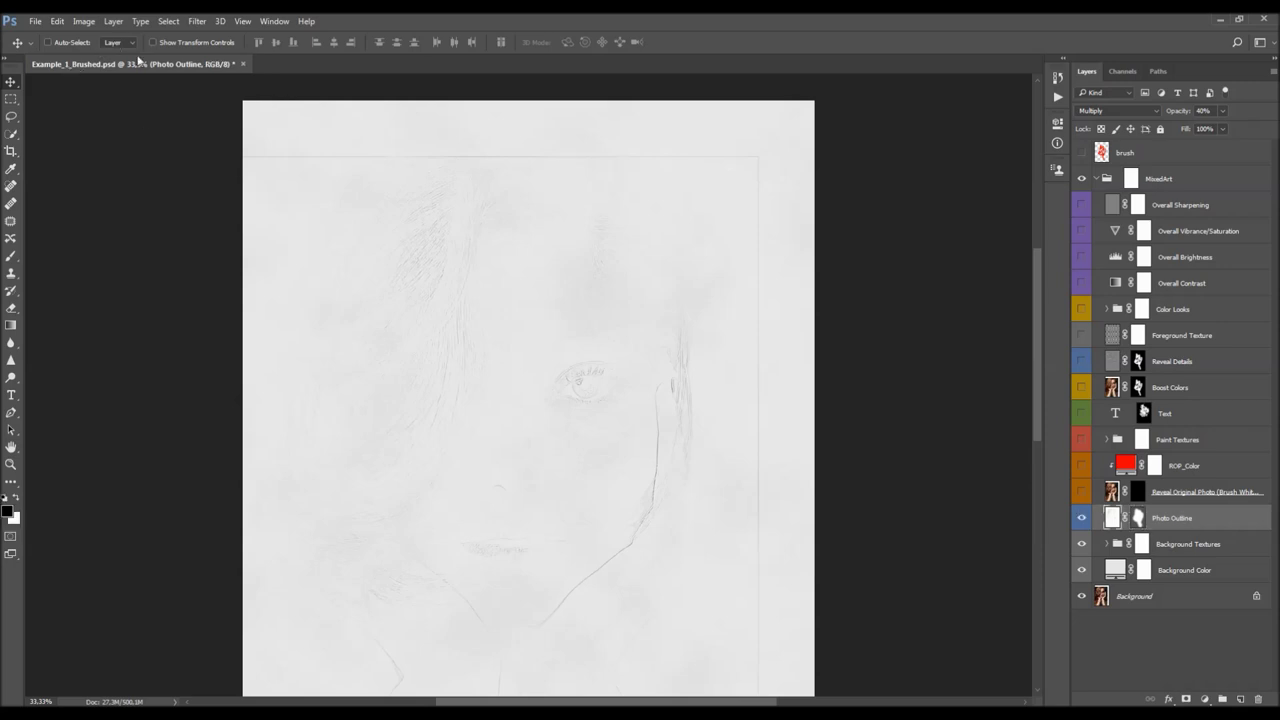
left_click(113, 21)
mouse_move(118, 37)
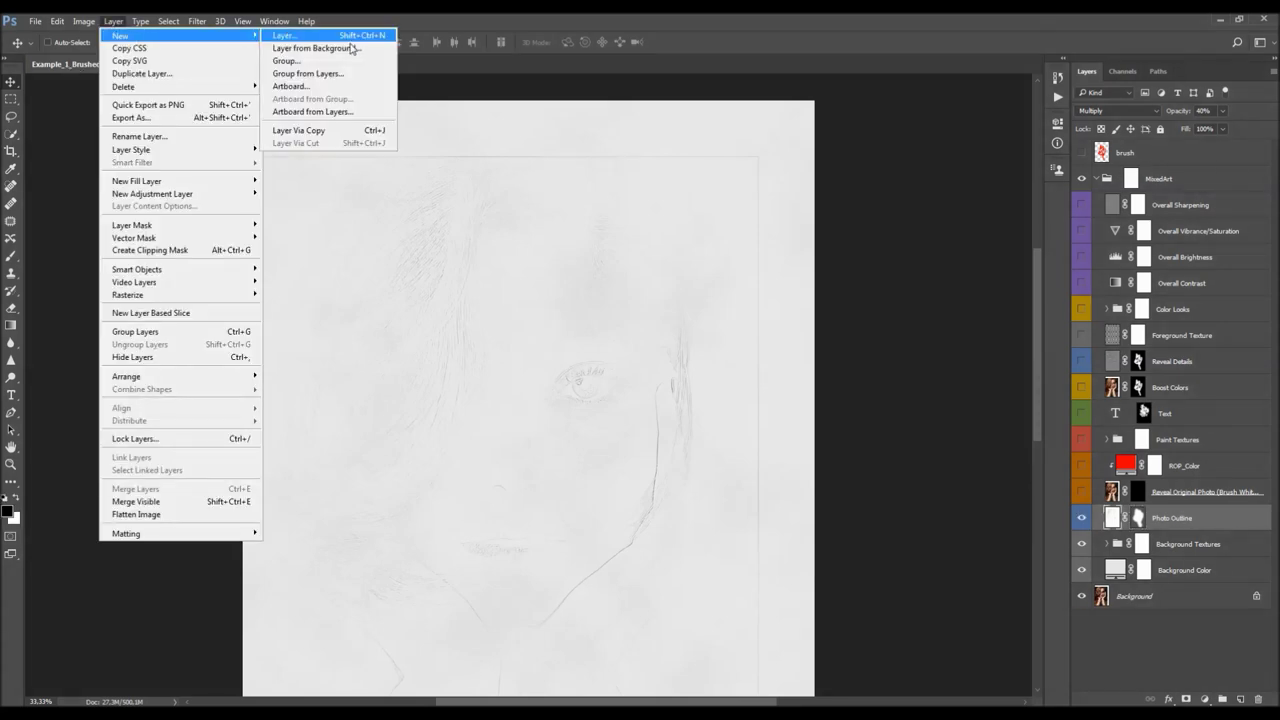
left_click(332, 77)
key("Return")
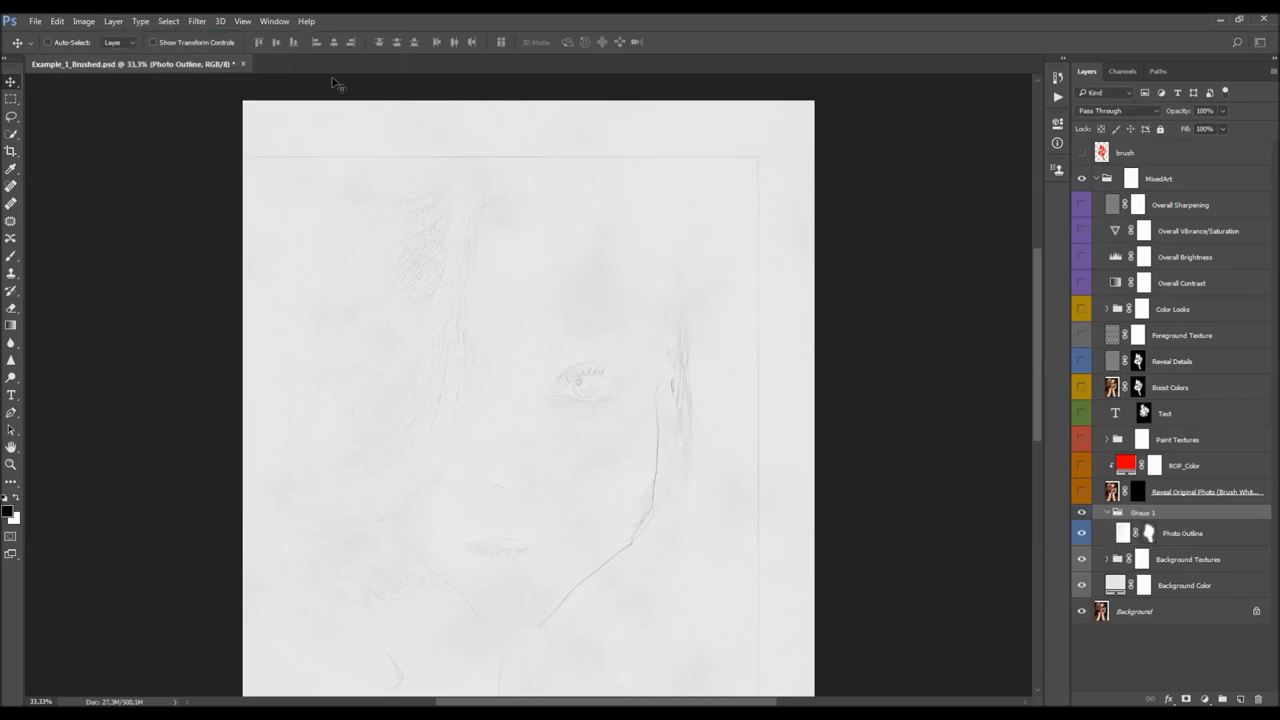
left_click(1107, 512)
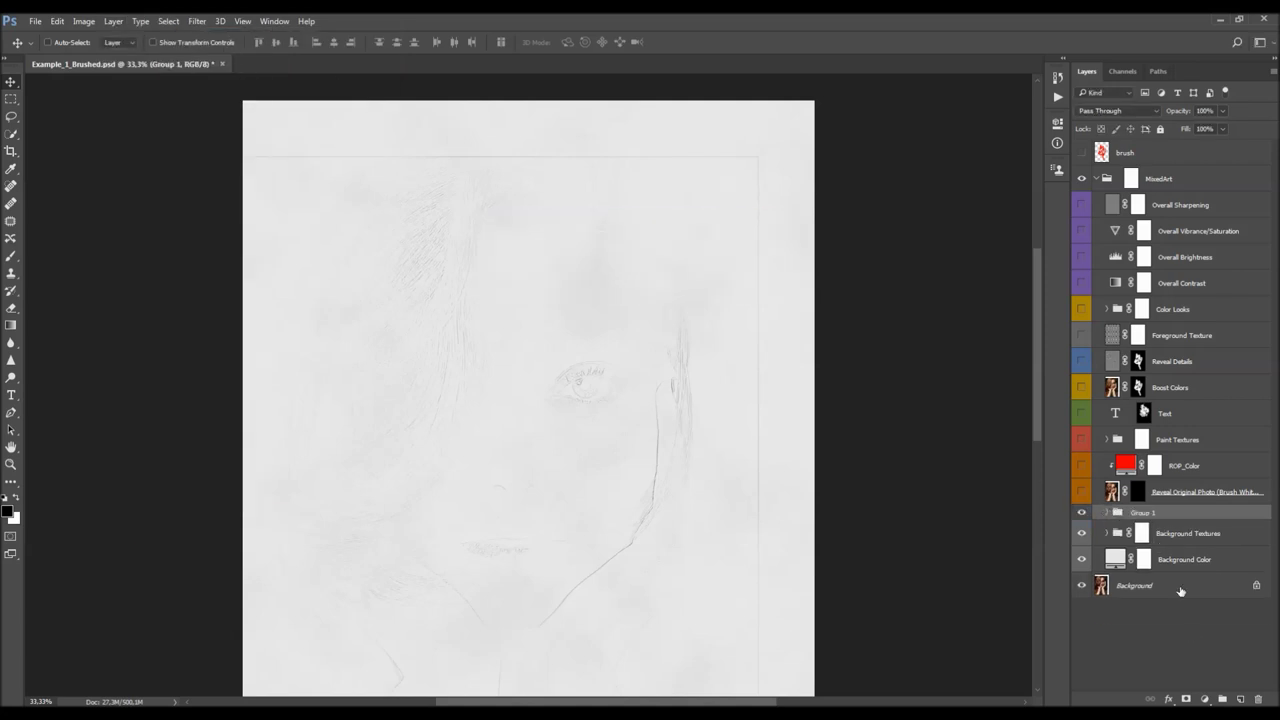
left_click(1187, 698)
Paint black on the new group's mask with a 400 px round brush to hide the straight lines along the photo's upper and right edges
key("b")
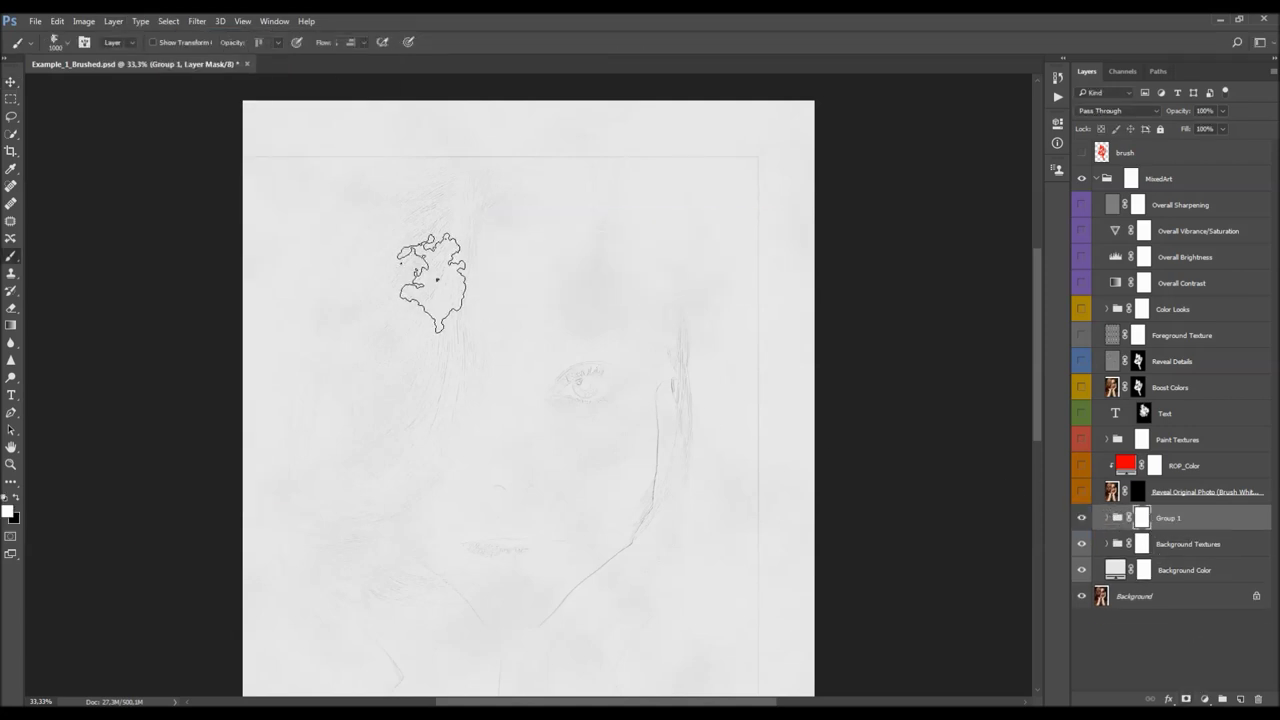
right_click(436, 278)
left_click(102, 458)
key("x")
key("[")
key("[")
key("bracketleft")
key("bracketleft")
key("bracketleft")
key("bracketleft")
key("bracketleft")
key("bracketleft")
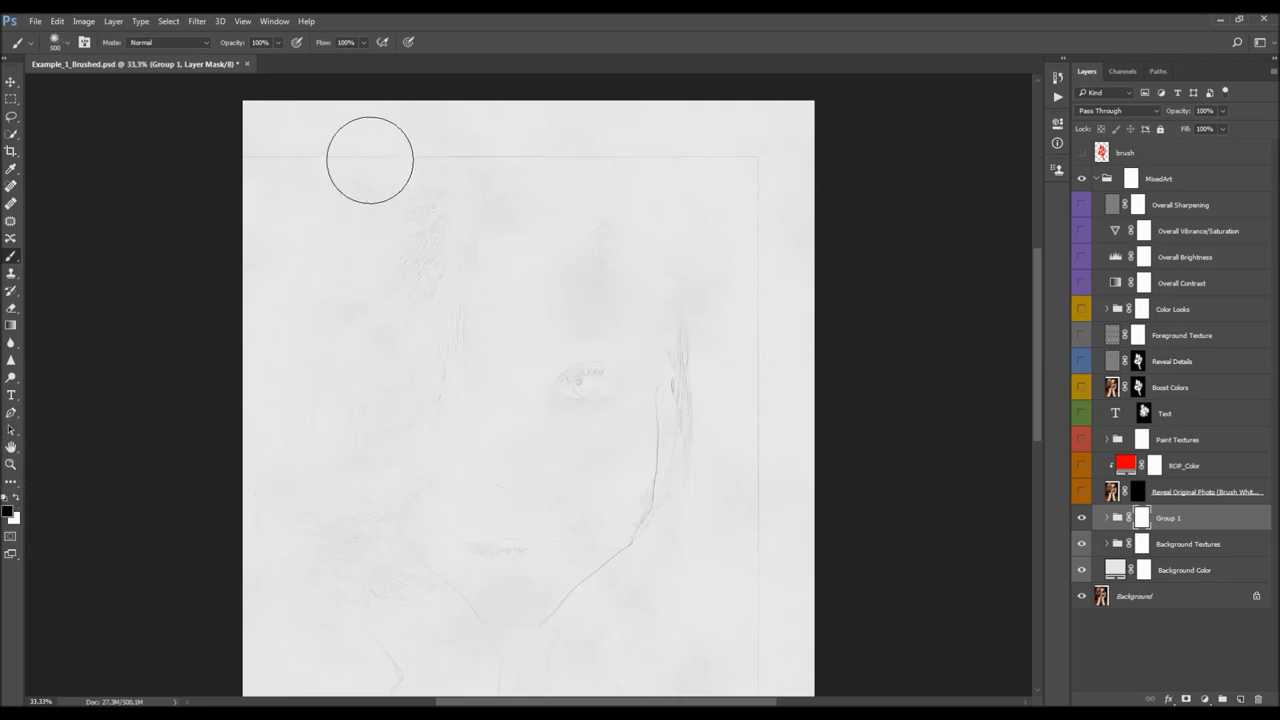
key("bracketright")
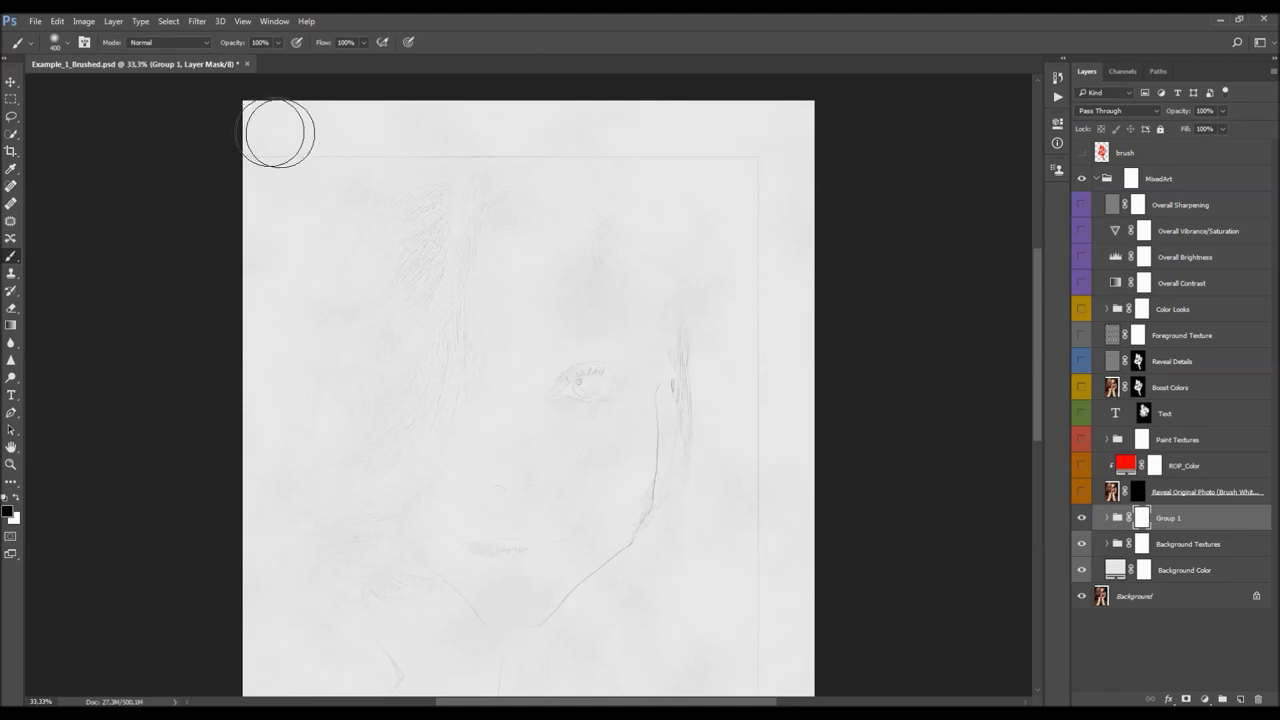
mouse_move(450, 138)
left_mouse_down()
mouse_move(769, 134)
mouse_move(169, 132)
mouse_move(601, 137)
mouse_move(165, 123)
left_mouse_up()
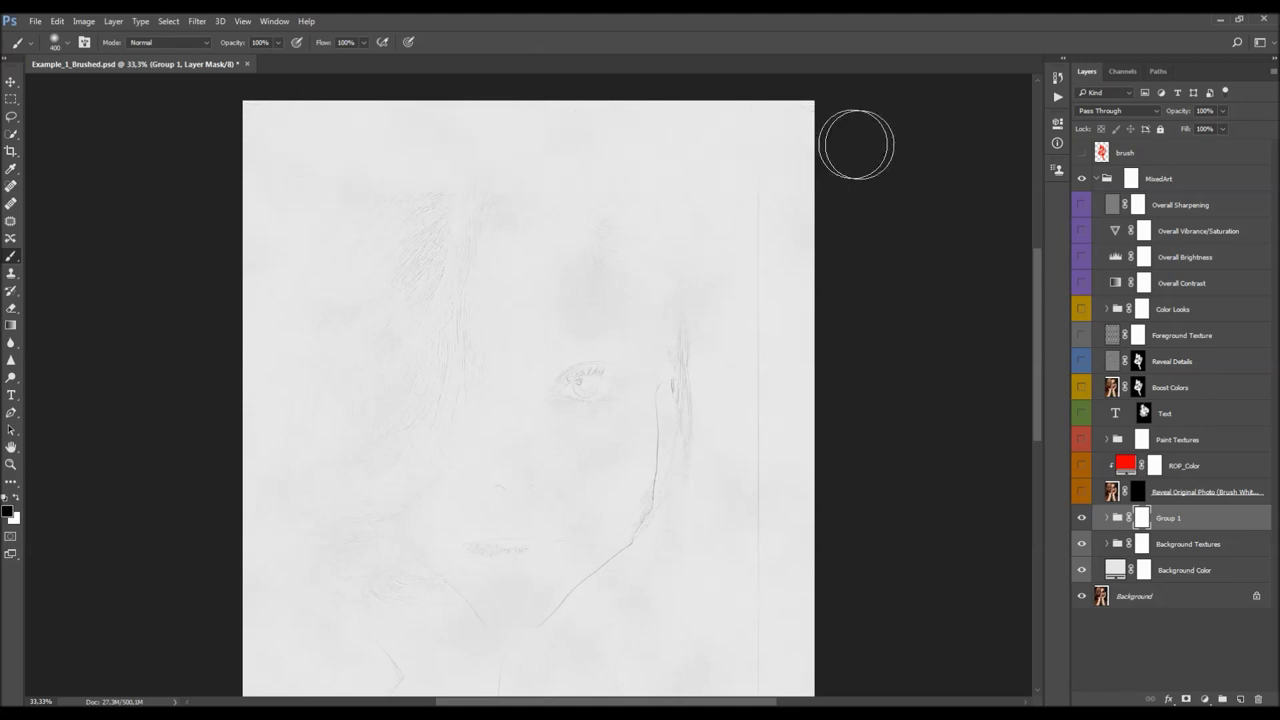
scroll(789, 240, "down", 3)
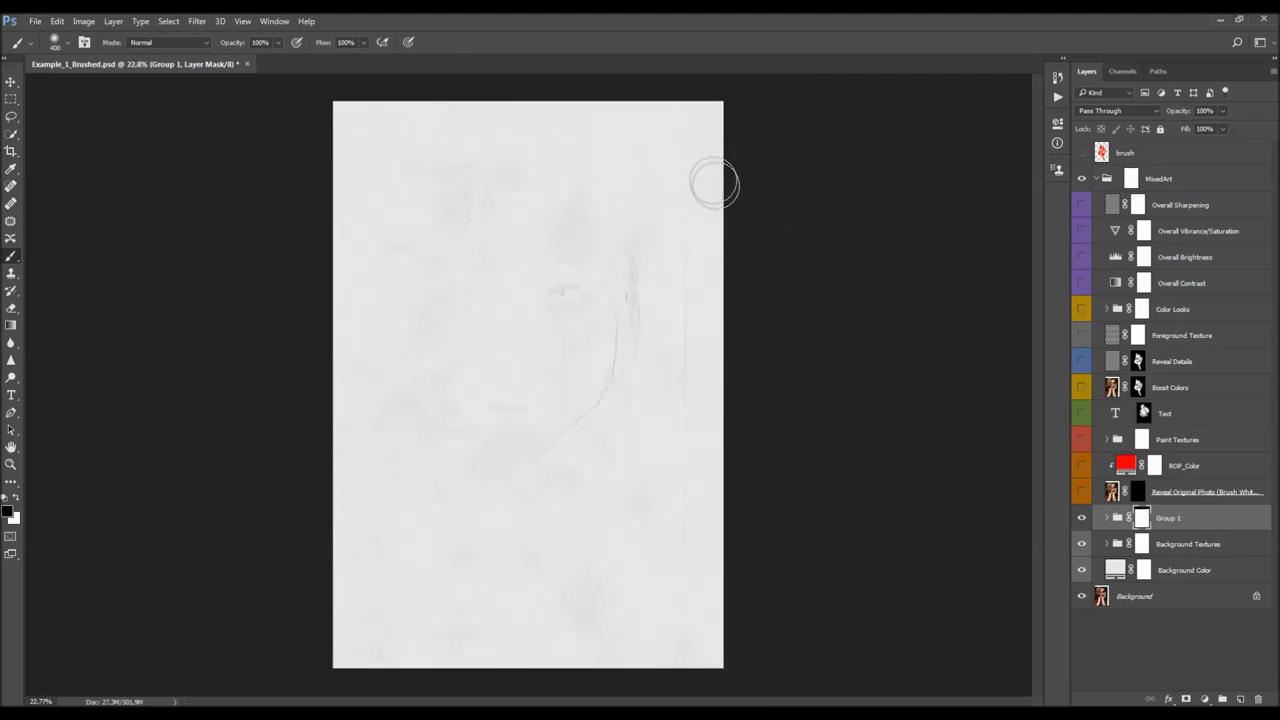
mouse_move(690, 459)
left_mouse_down()
mouse_move(689, 688)
mouse_move(714, 510)
mouse_move(706, 263)
mouse_move(692, 166)
mouse_move(658, 147)
left_mouse_up()
key("v")
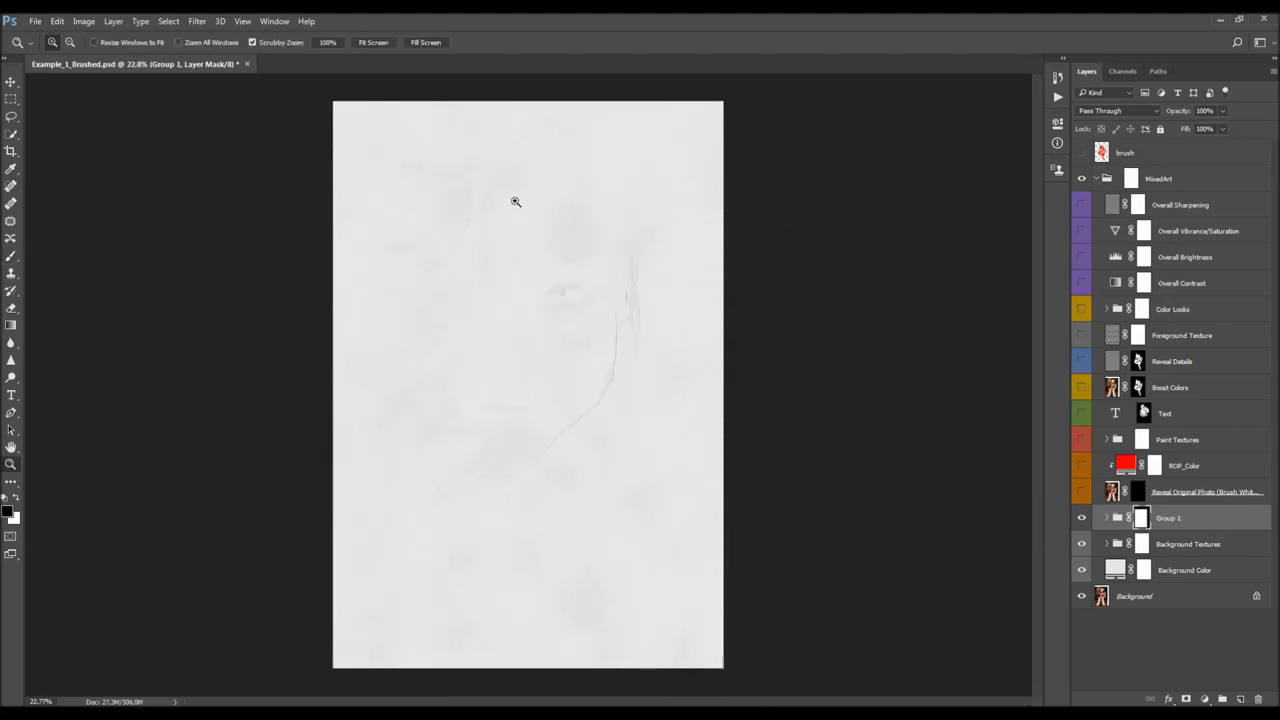
Expand the group holding the Photo Outline layer, and set that layer's opacity to 75%
scroll(514, 200, "up", 5)
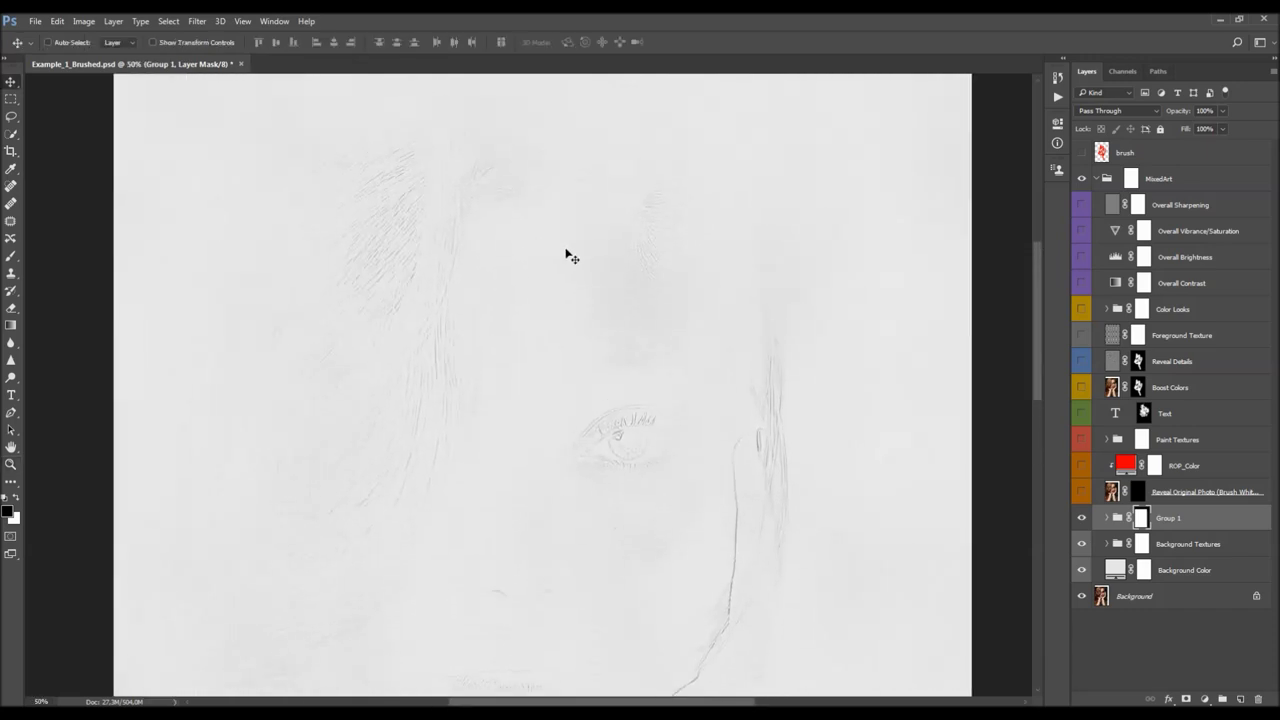
scroll(540, 250, "down", 2)
key("z")
left_click(571, 246, "alt")
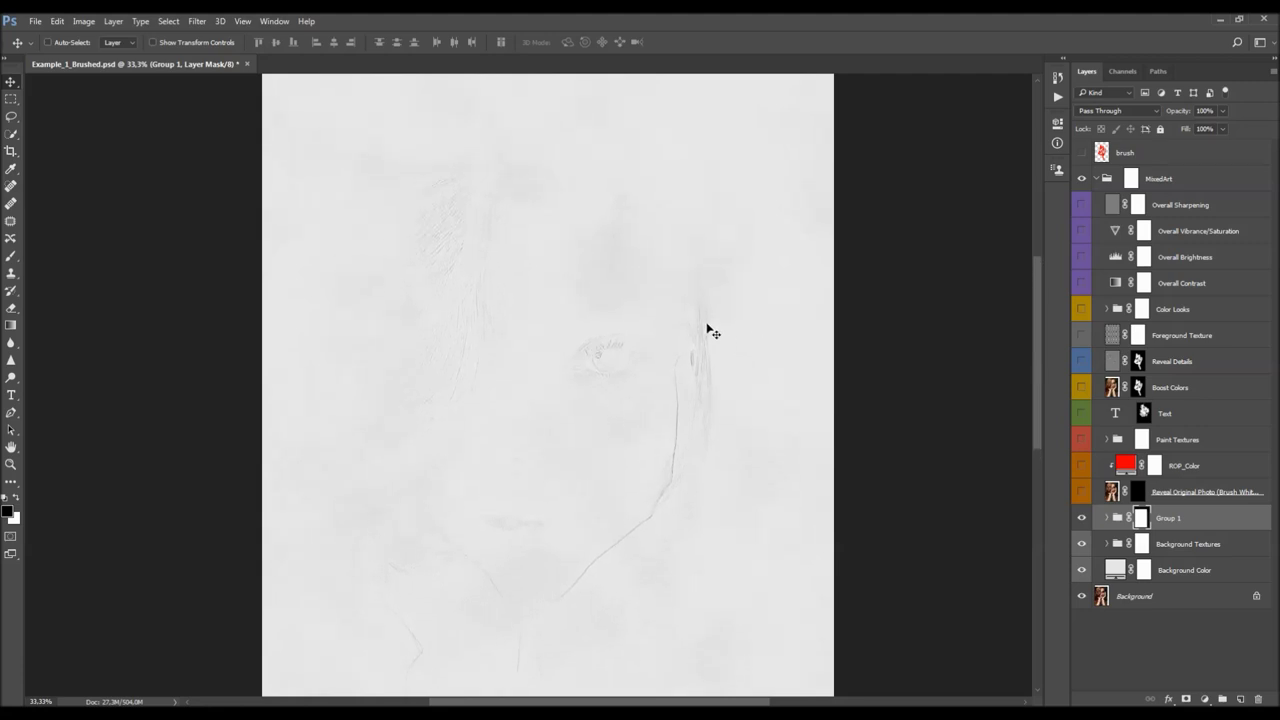
left_click(1106, 518)
left_click(1174, 544)
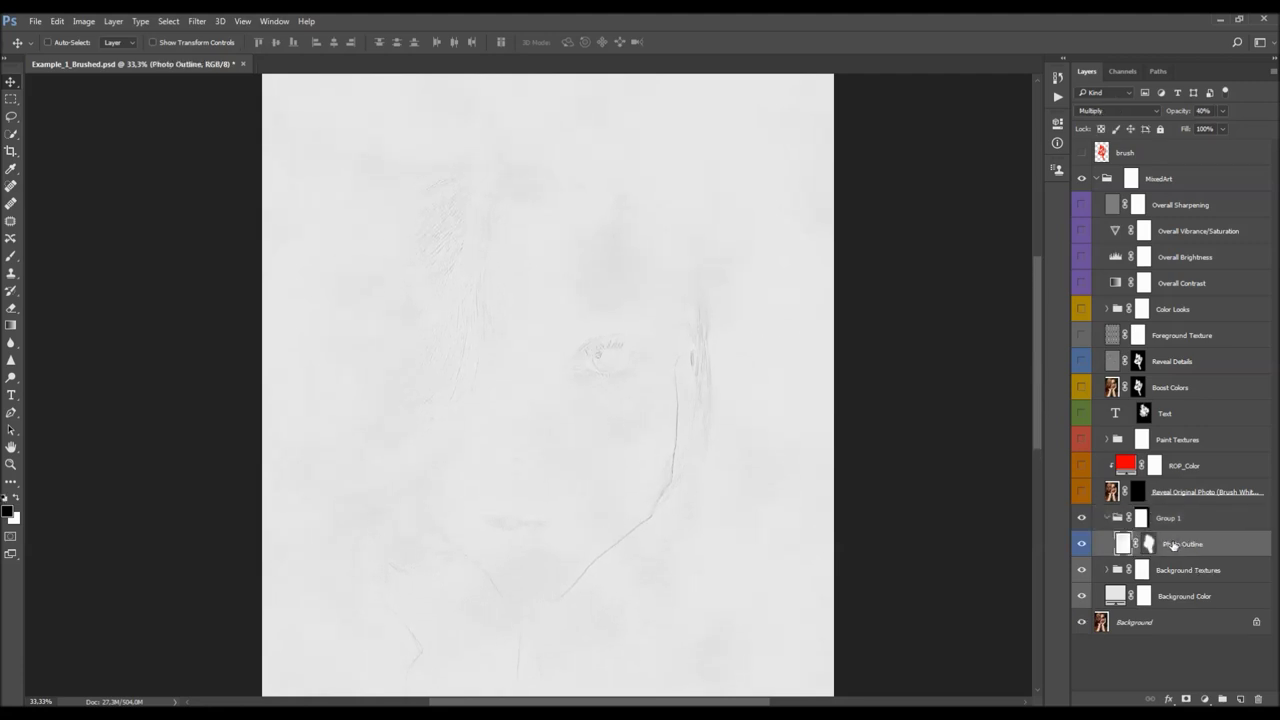
mouse_move(1187, 117)
left_mouse_down()
mouse_move(600, 200)
mouse_move(760, 210)
mouse_move(593, 240)
mouse_move(642, 248)
left_mouse_up()
scroll(690, 290, "down", 3)
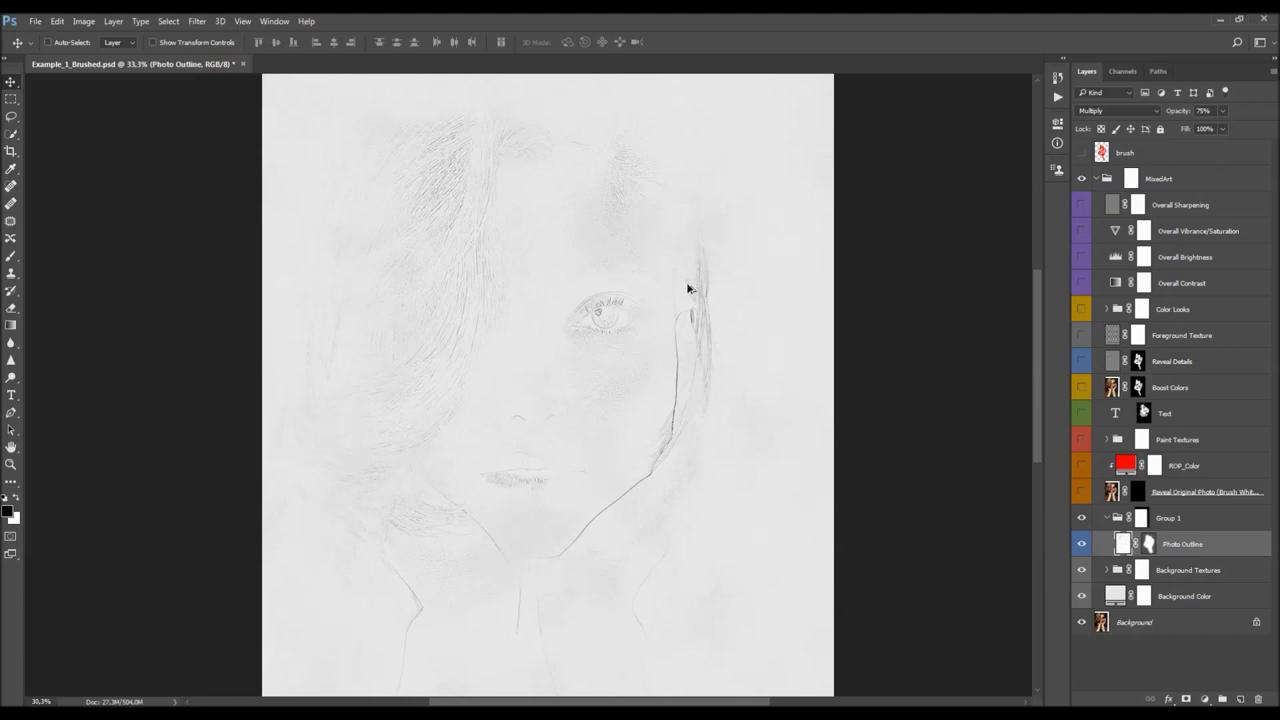
scroll(689, 289, "down", 1)
scroll(677, 289, "down", 1)
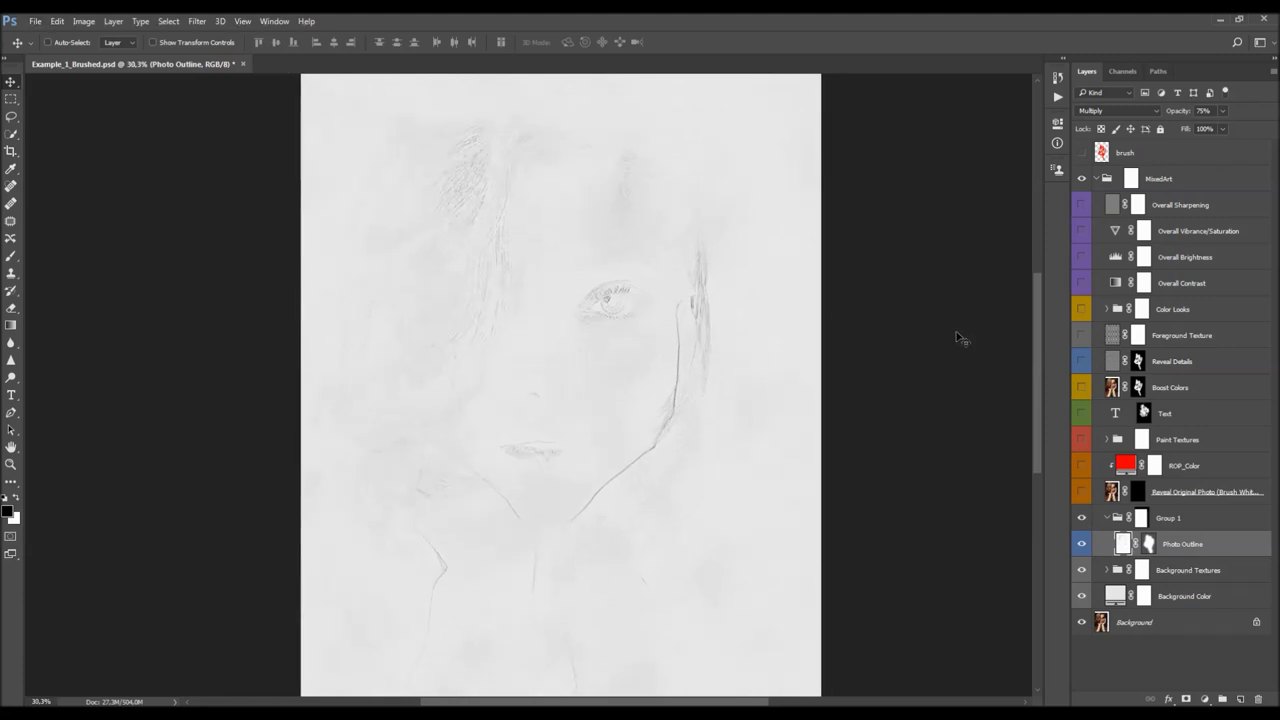
Collapse the outline's group, and show the Paint Textures group and the Reveal Original Photo layer
left_click(1107, 517)
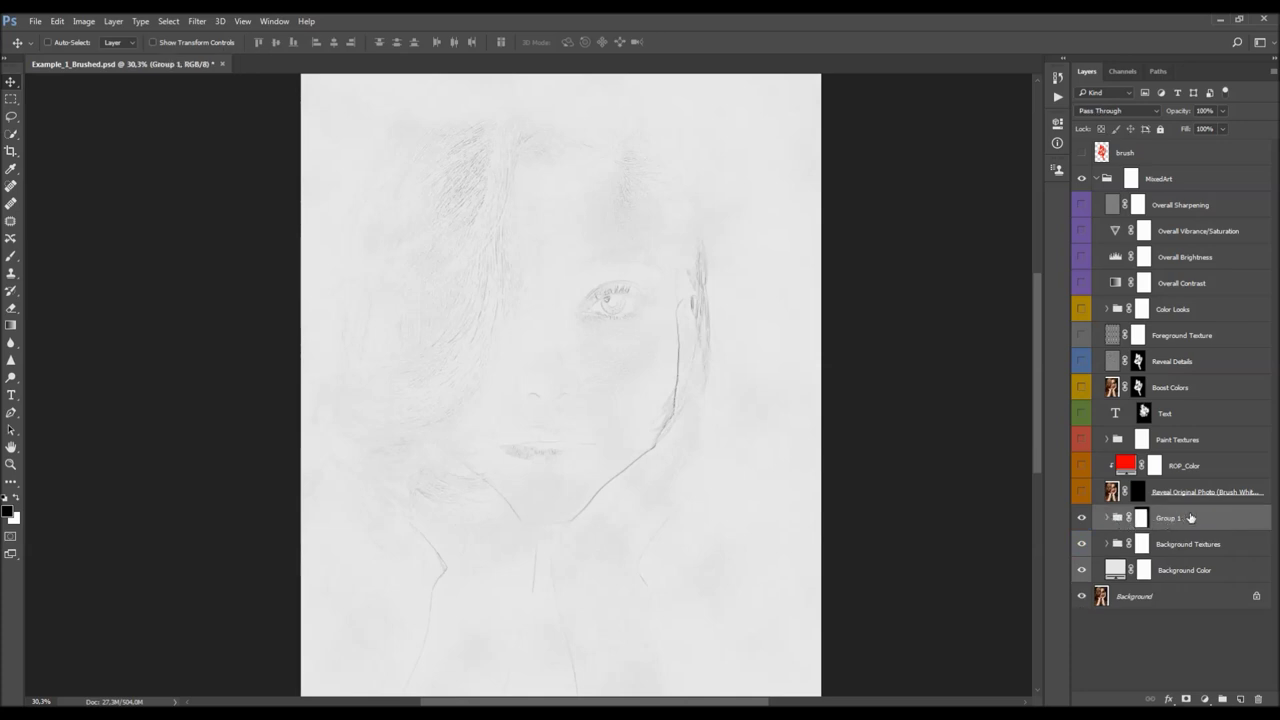
left_click(1081, 440)
left_click(1081, 492)
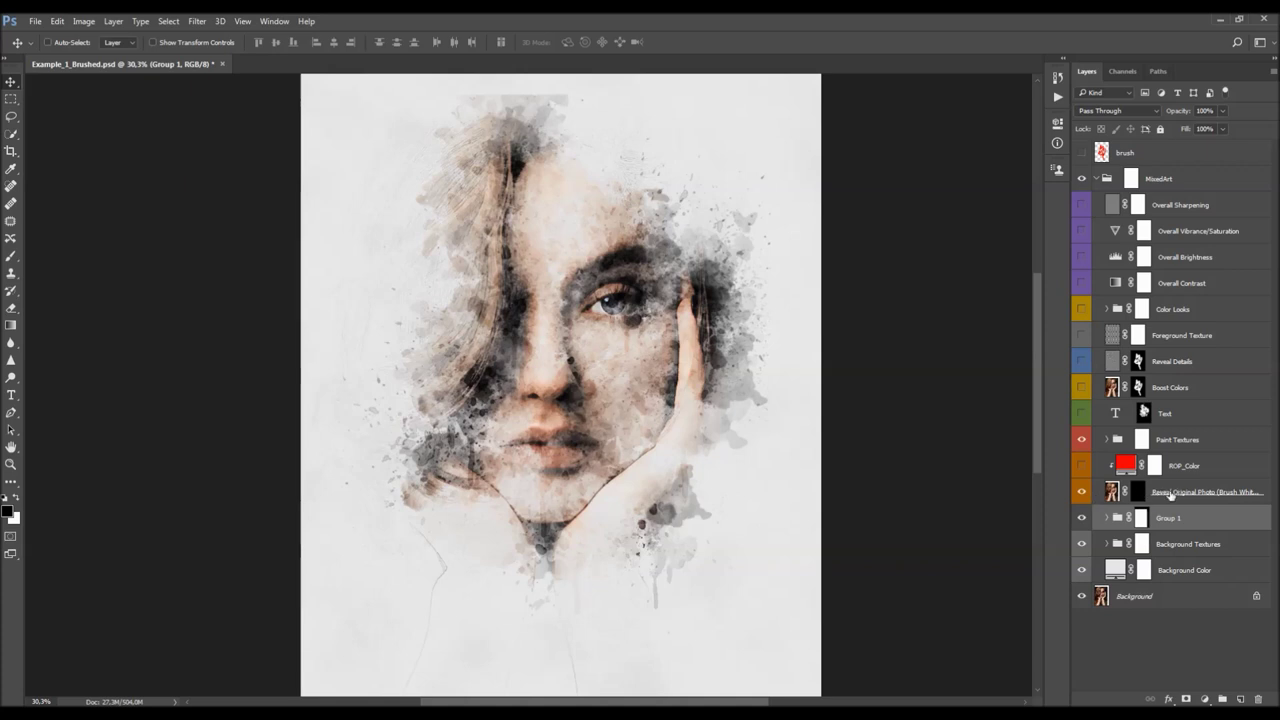
Toggle the Paint Textures group off and on, expand it, and go through its layers PT_1 to PT_6
left_click(1168, 444)
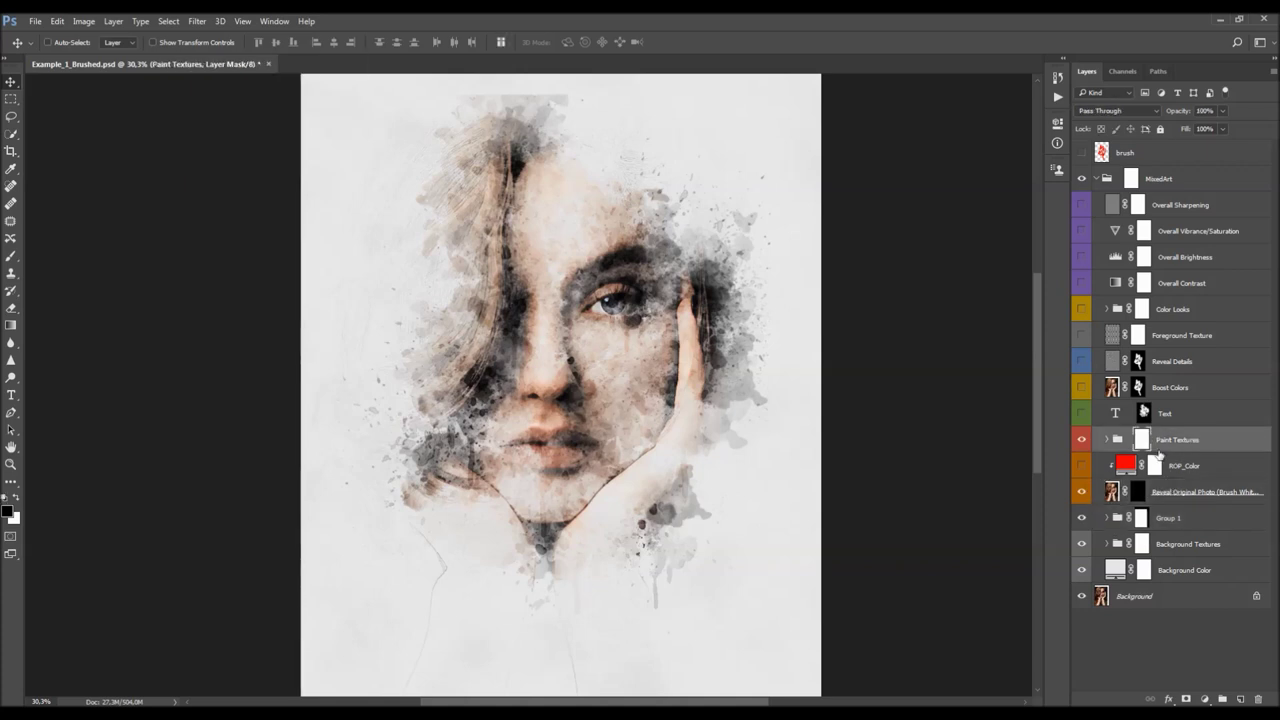
left_click(1081, 440)
left_click(1081, 440)
left_click(1104, 442)
left_click(1185, 468)
left_click(1179, 492)
left_click(1181, 518)
left_click(1185, 547)
left_click(1186, 572)
left_click(1186, 595)
Hide layers PT_1 to PT_6 and show them again in sequence to examine what each paint texture contributes
left_click_drag(1088, 466, 1083, 598)
key("z")
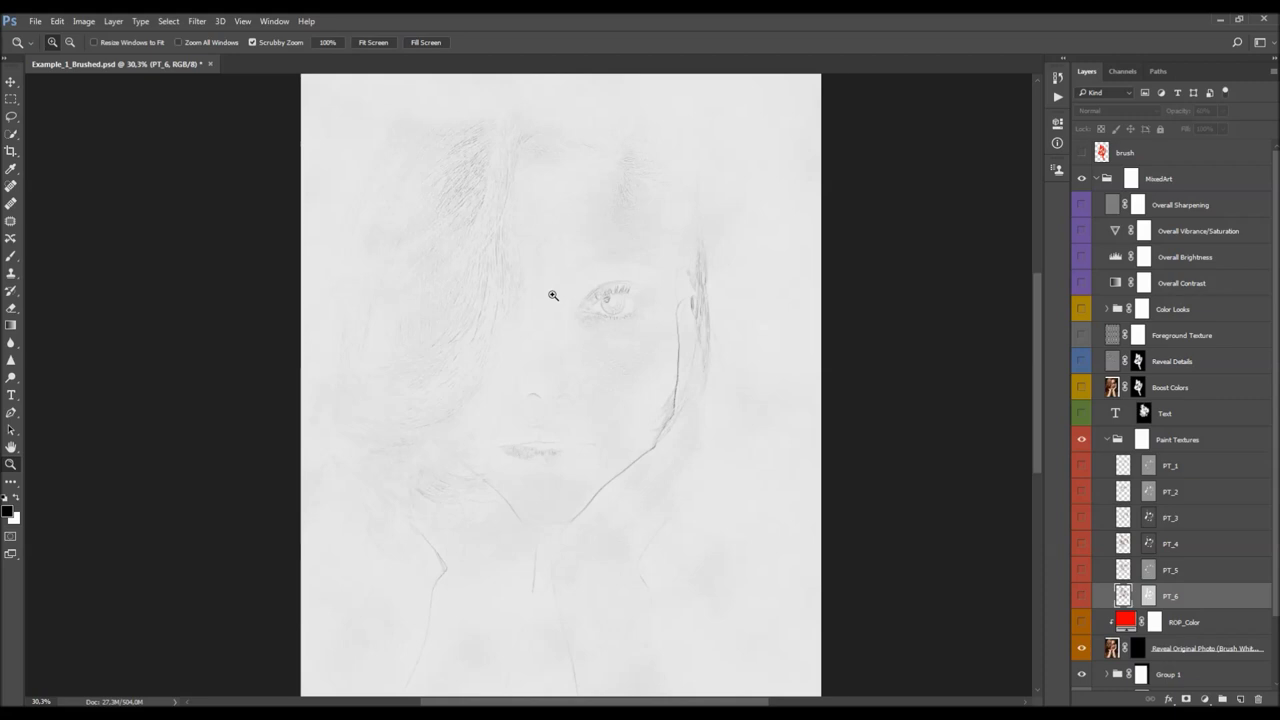
left_click(553, 295)
key("v")
left_click(1083, 490)
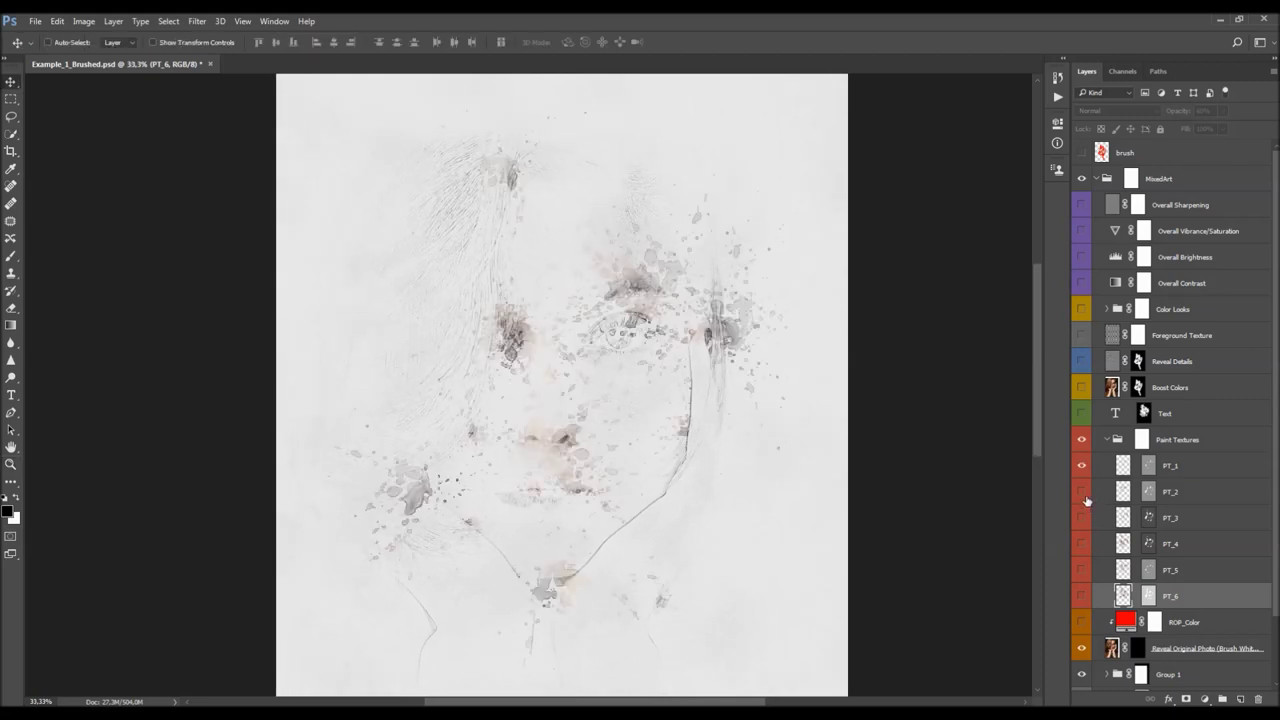
left_click(1081, 517)
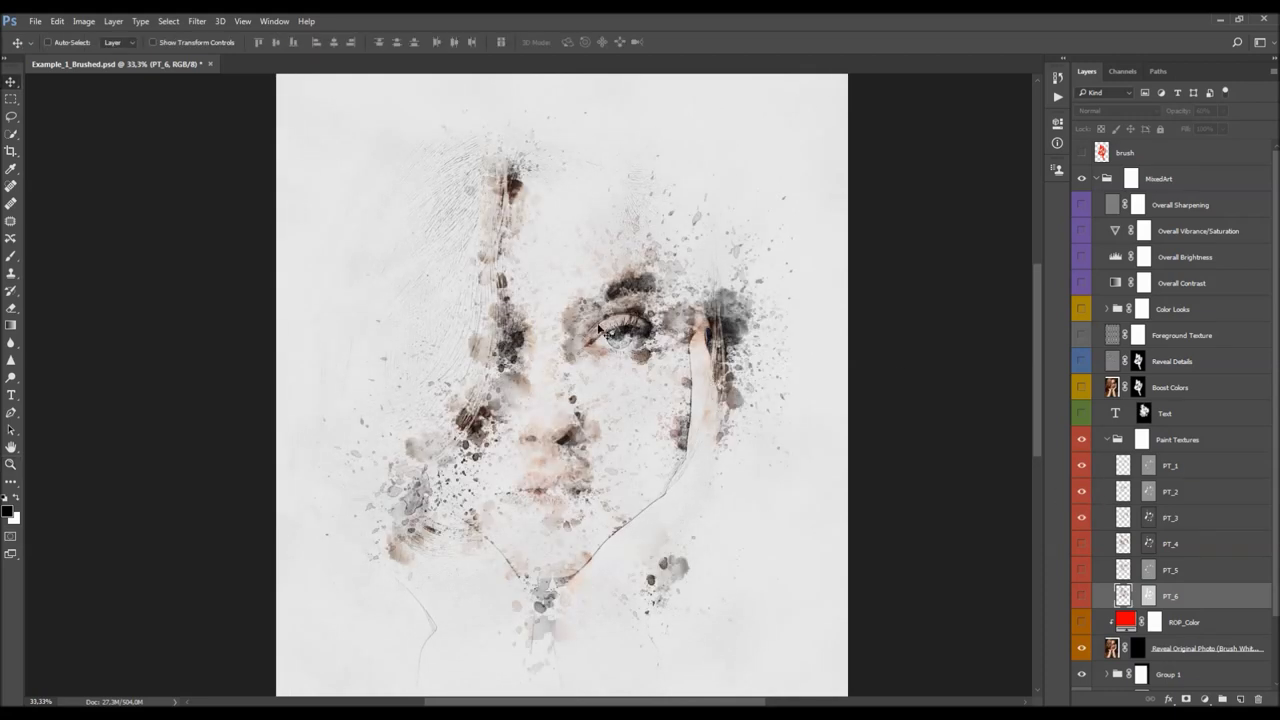
left_click(1084, 571)
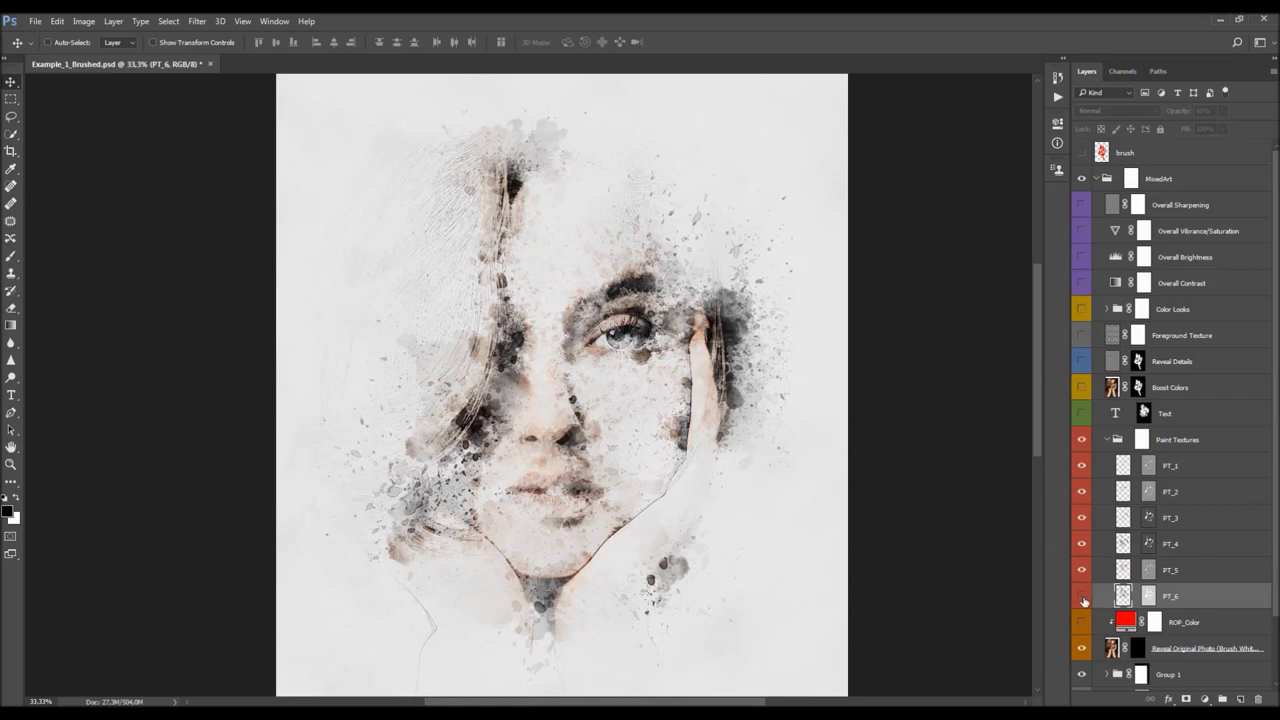
left_click(1083, 597)
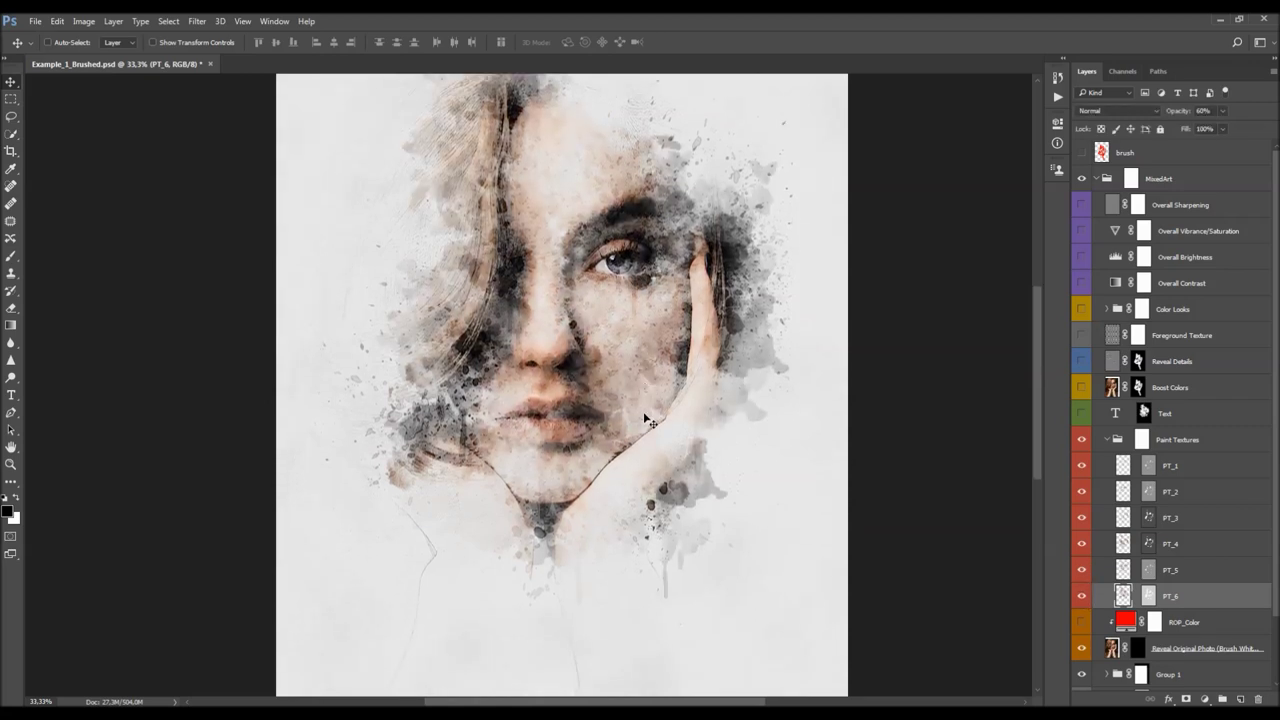
Try layer PT_3 at 9% opacity and a different opacity on layer PT_4, and undo the changes
left_click(1181, 522)
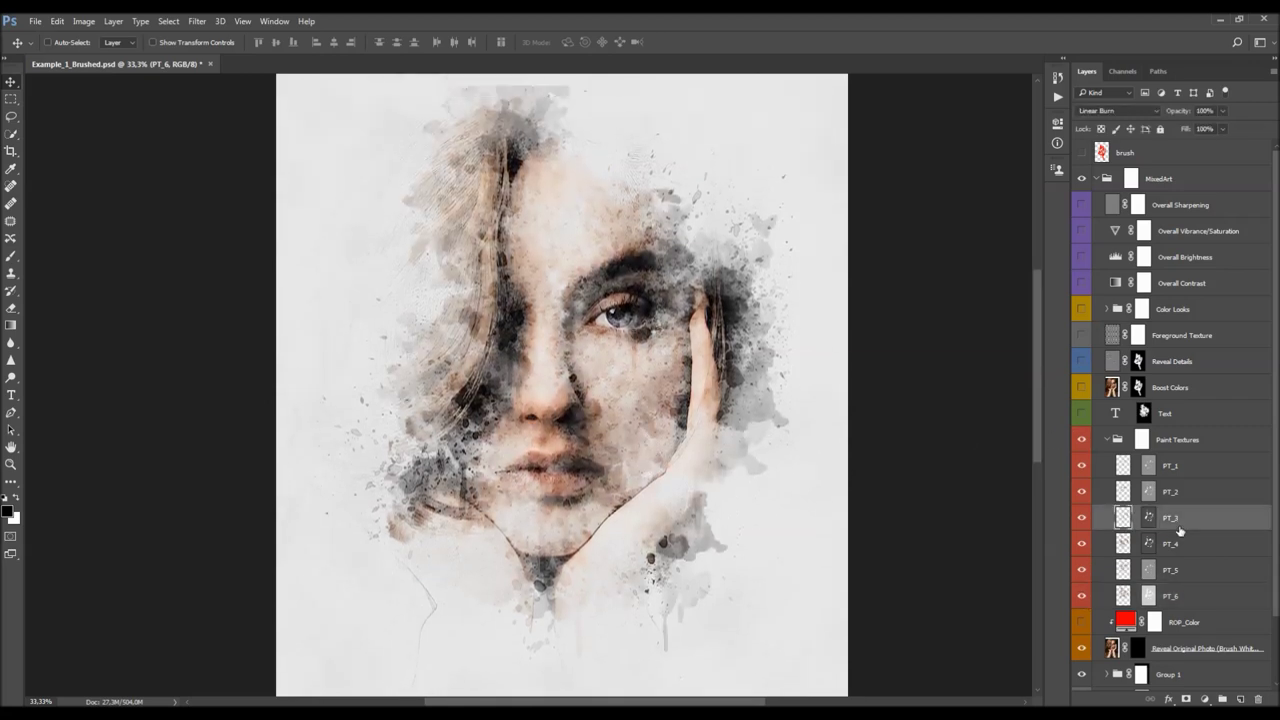
mouse_move(1180, 113)
left_mouse_down()
mouse_move(949, 131)
mouse_move(997, 137)
left_mouse_up()
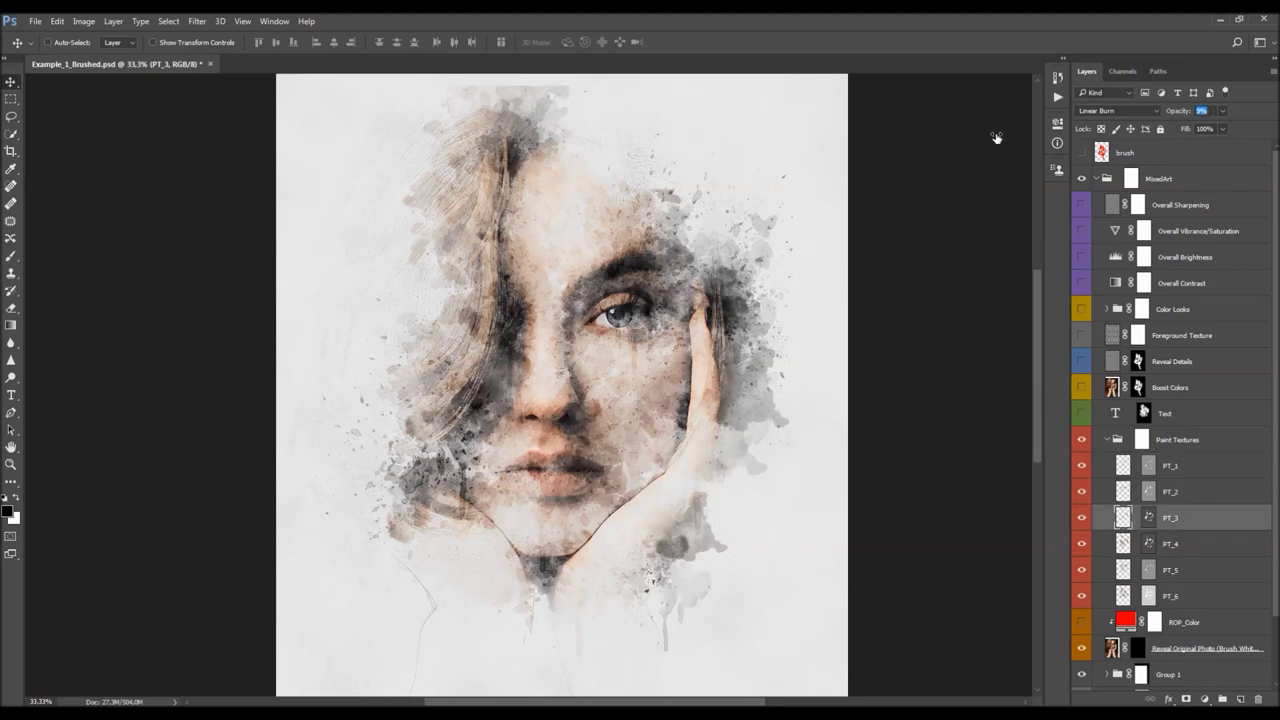
left_click(1183, 545)
left_click_drag(1189, 113, 1276, 113)
left_click_drag(826, 162, 832, 164)
key("ctrl+z")
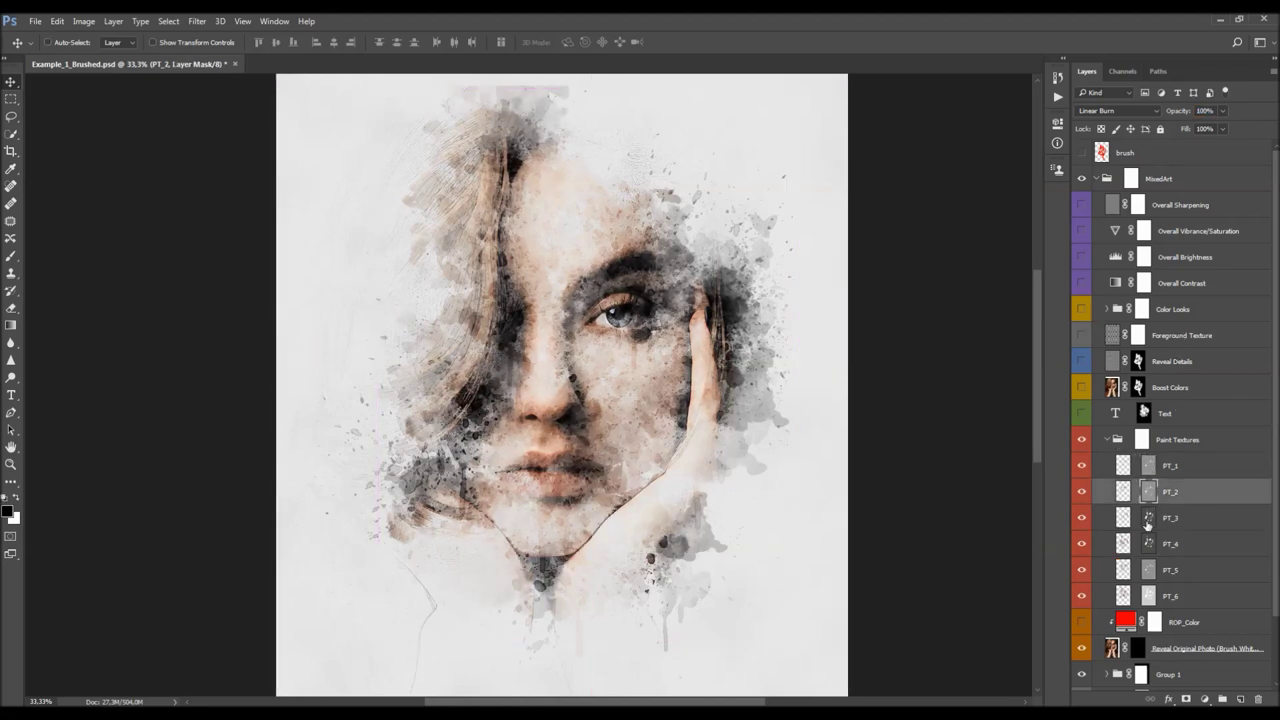
Try a very low density on PT_4's layer mask, and set the density back to 75%
left_click(1150, 545)
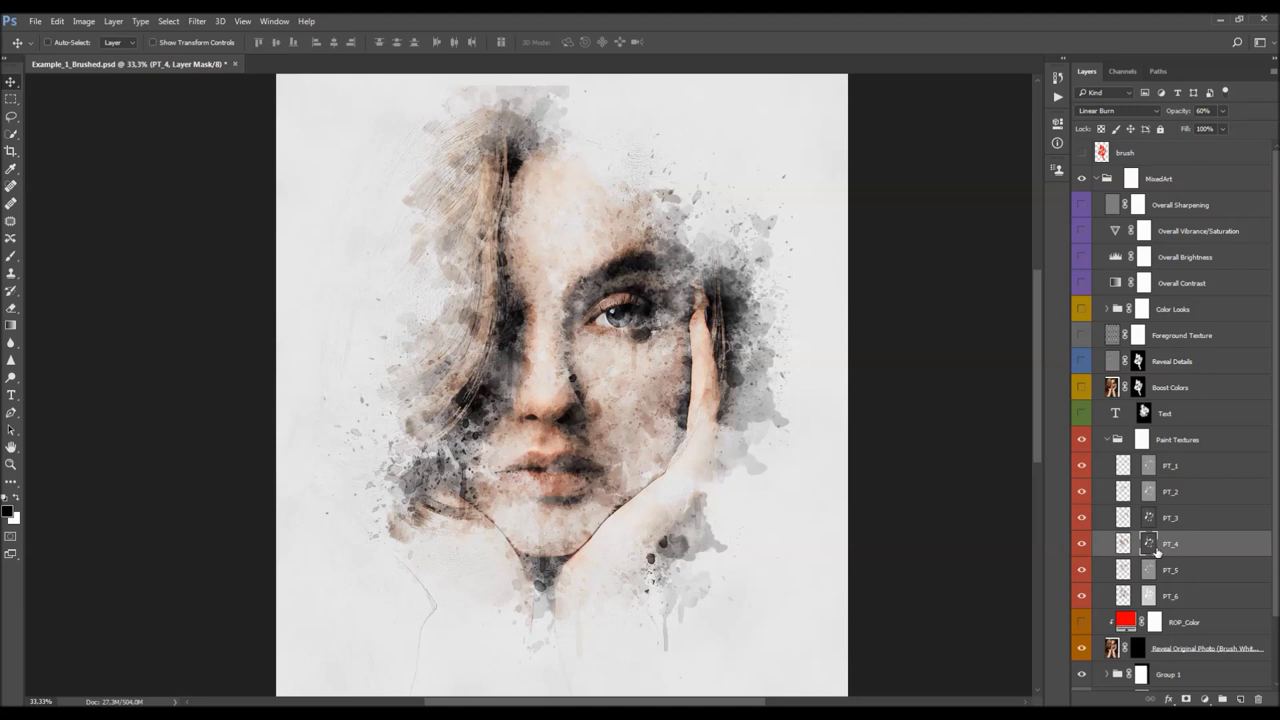
left_click(1057, 140)
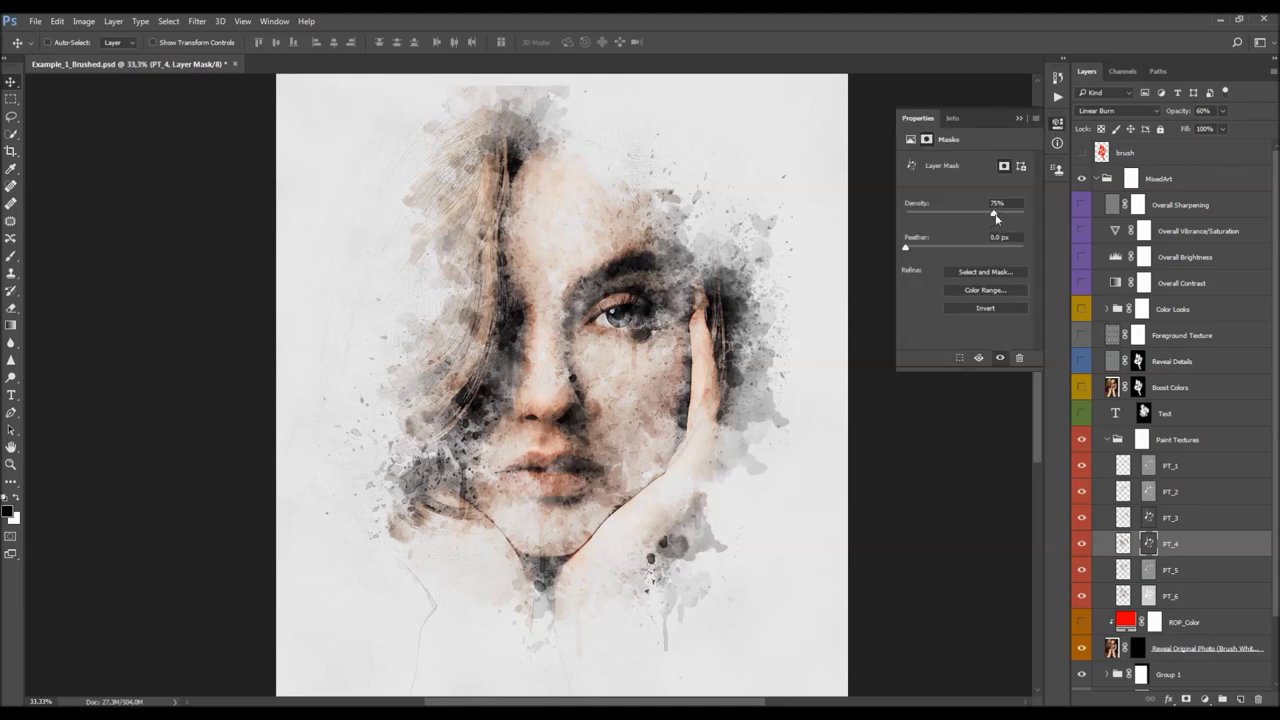
left_click_drag(995, 215, 923, 216)
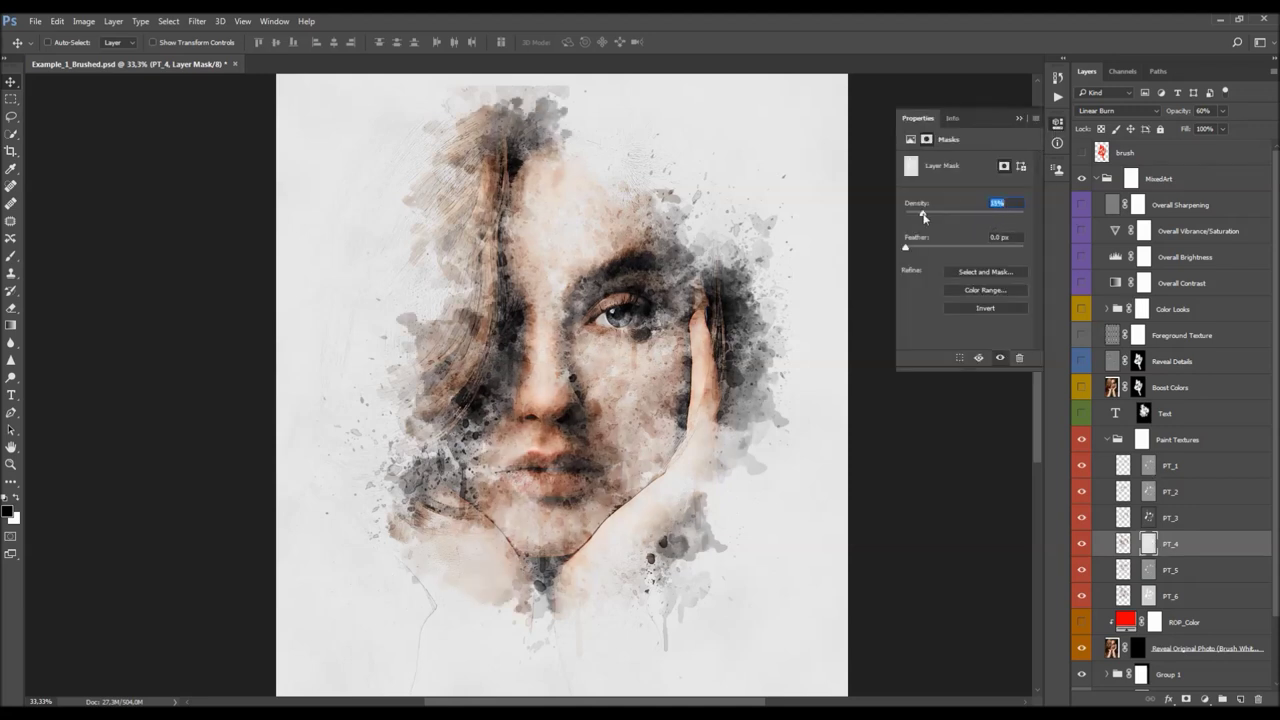
type("75")
key("Return")
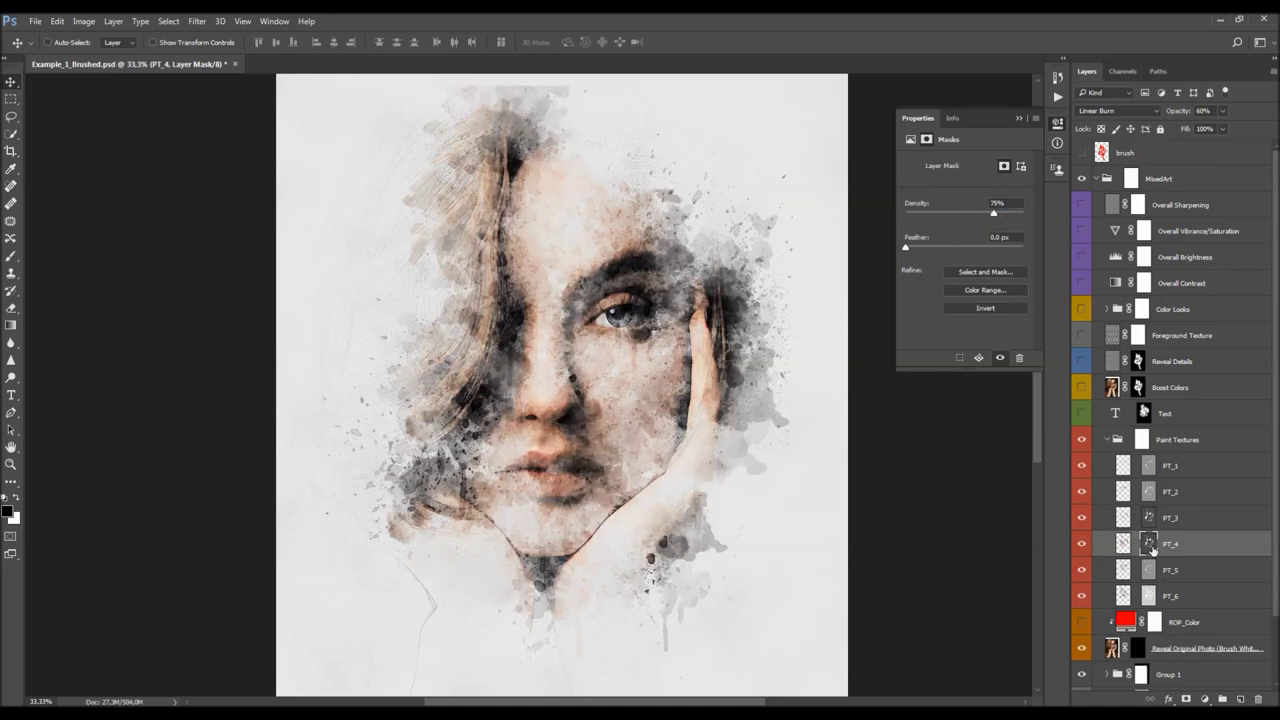
Display PT_4's layer mask alone on the canvas, return to the normal image view, and close the mask properties
left_click(1149, 545, "alt")
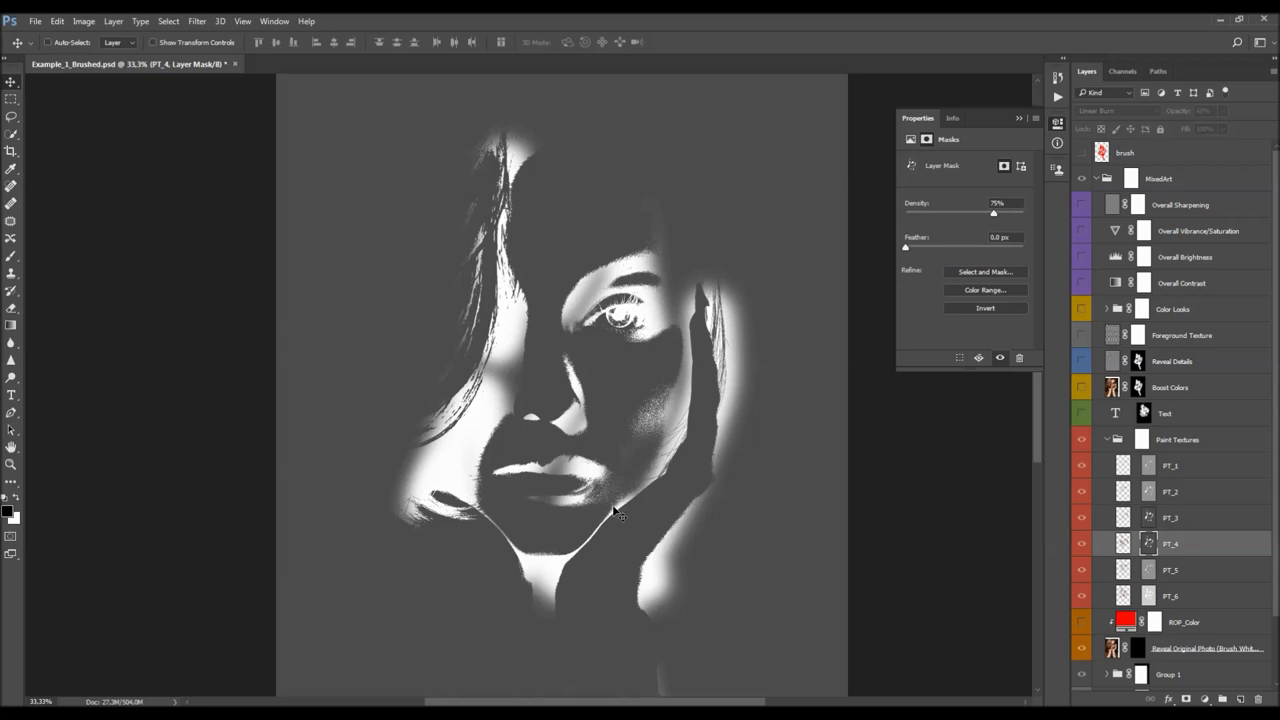
left_click(1148, 546, "alt")
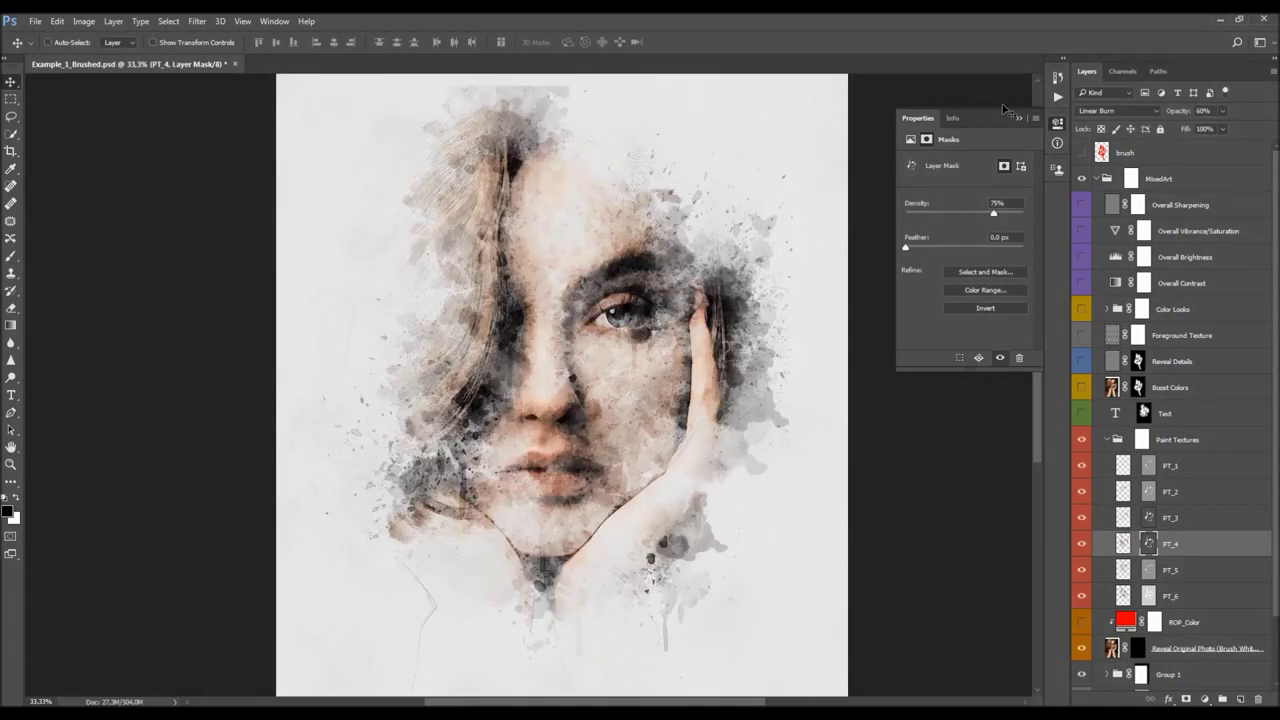
left_click(1019, 118)
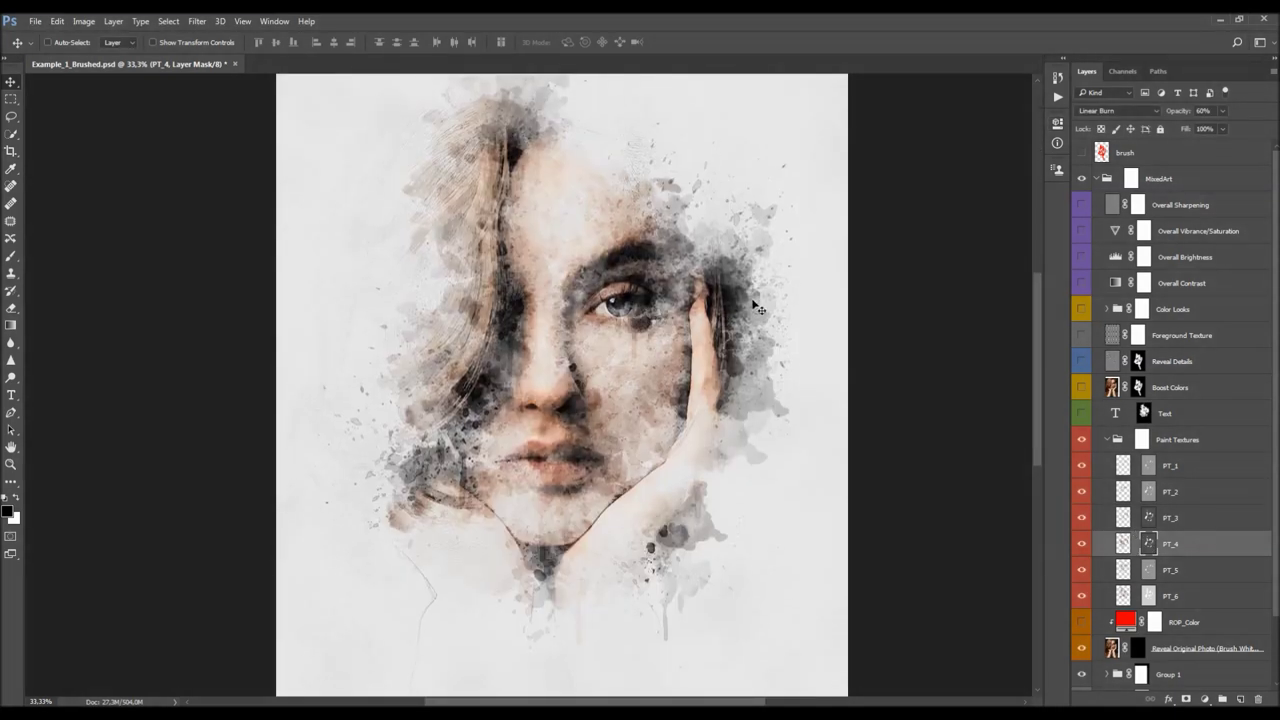
Try the extremes of the density range on PT_4's layer mask, and set its density to about 62%
scroll(1160, 470, "down", 2)
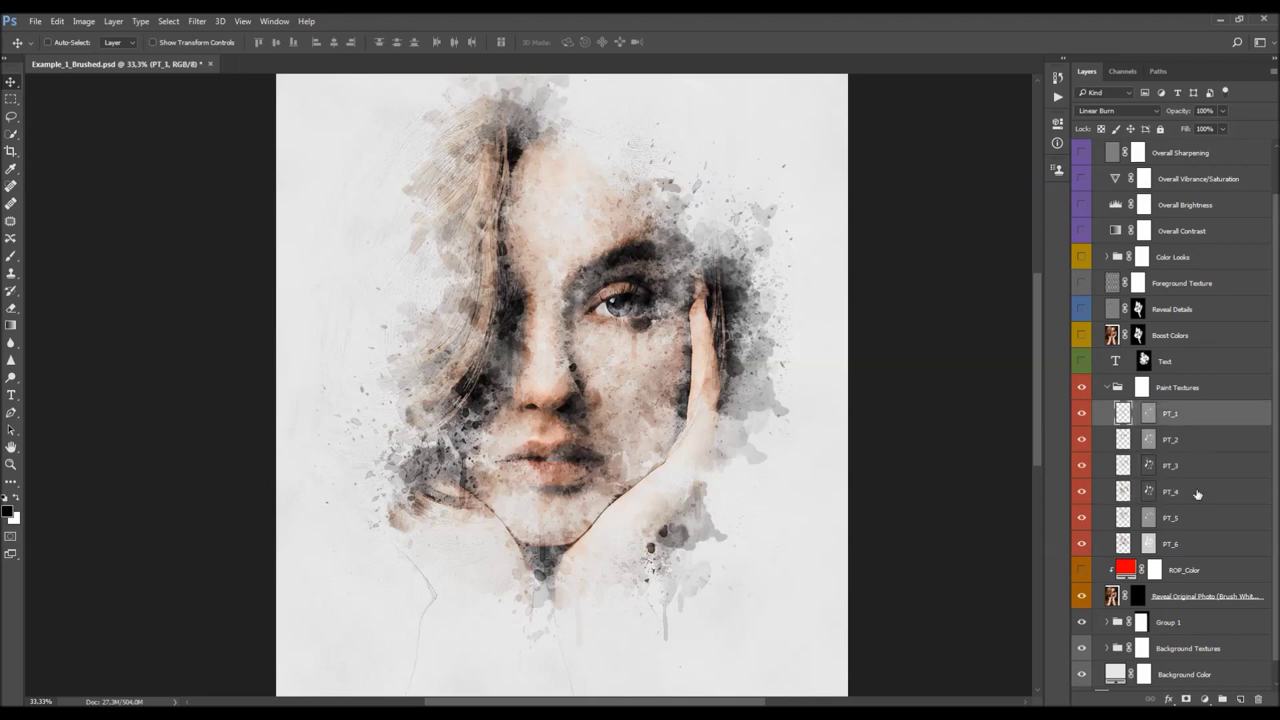
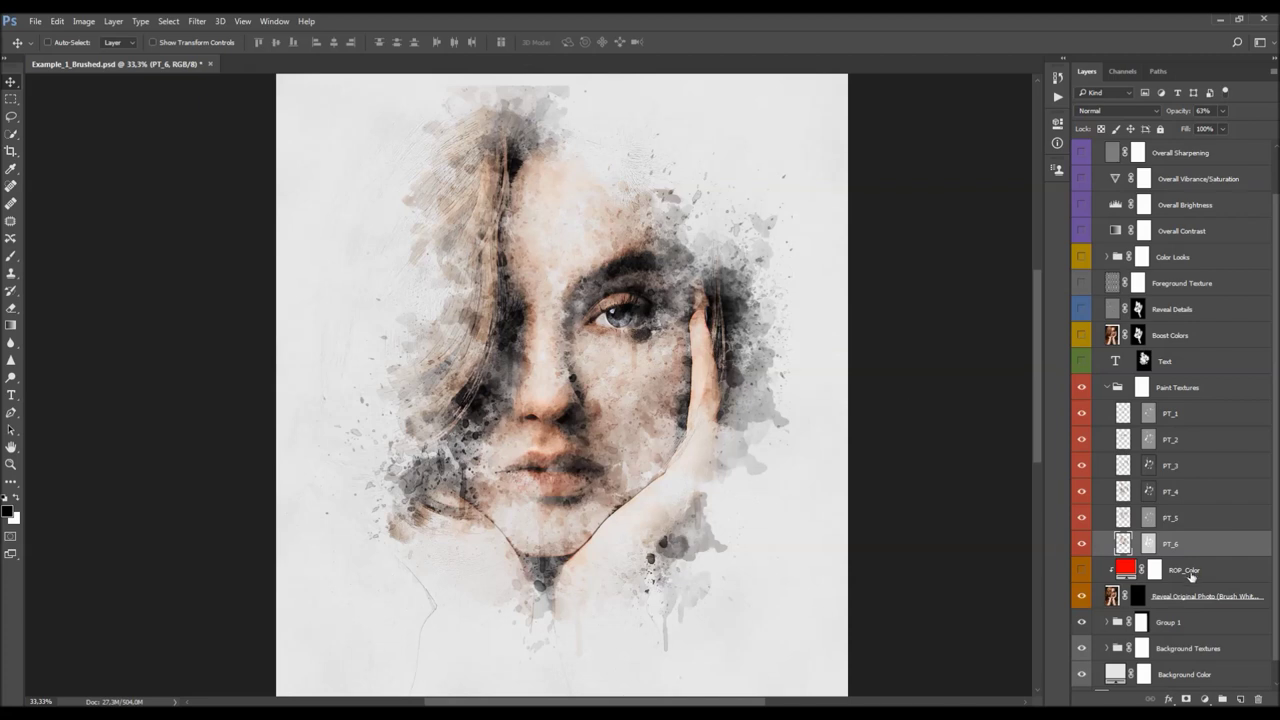
left_click(1150, 494)
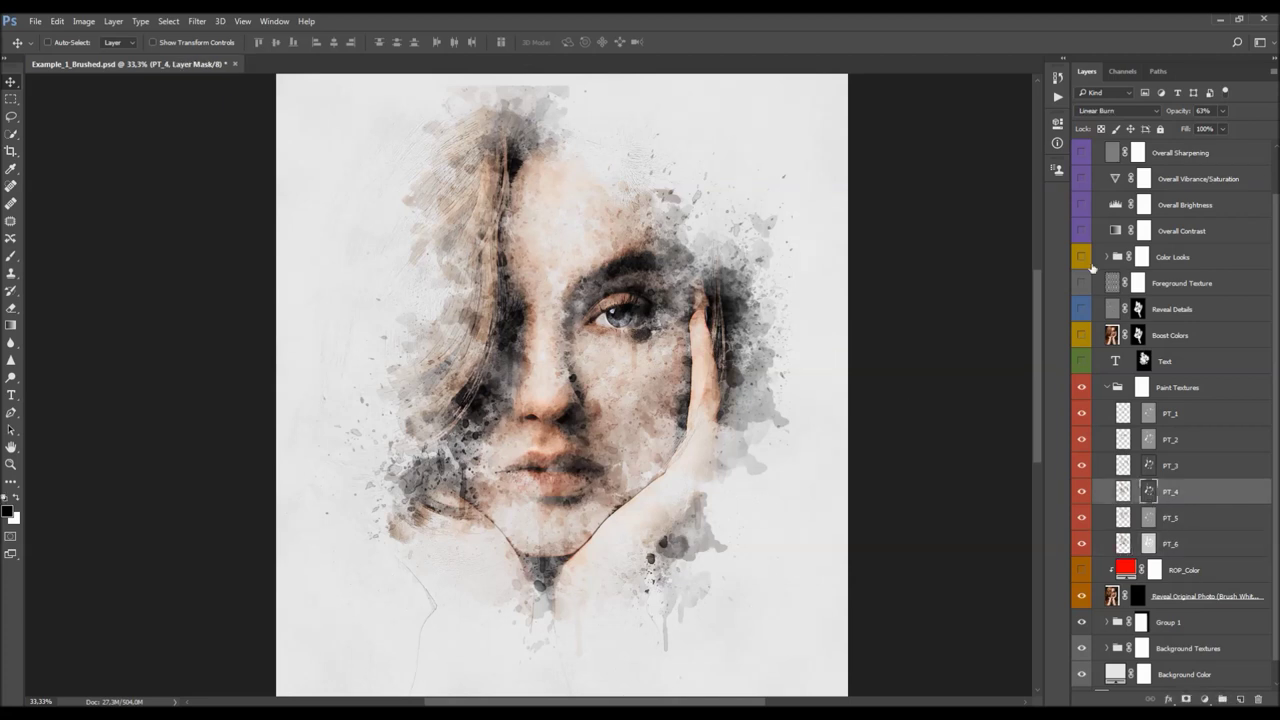
left_click(1060, 125)
left_click_drag(992, 213, 1122, 224)
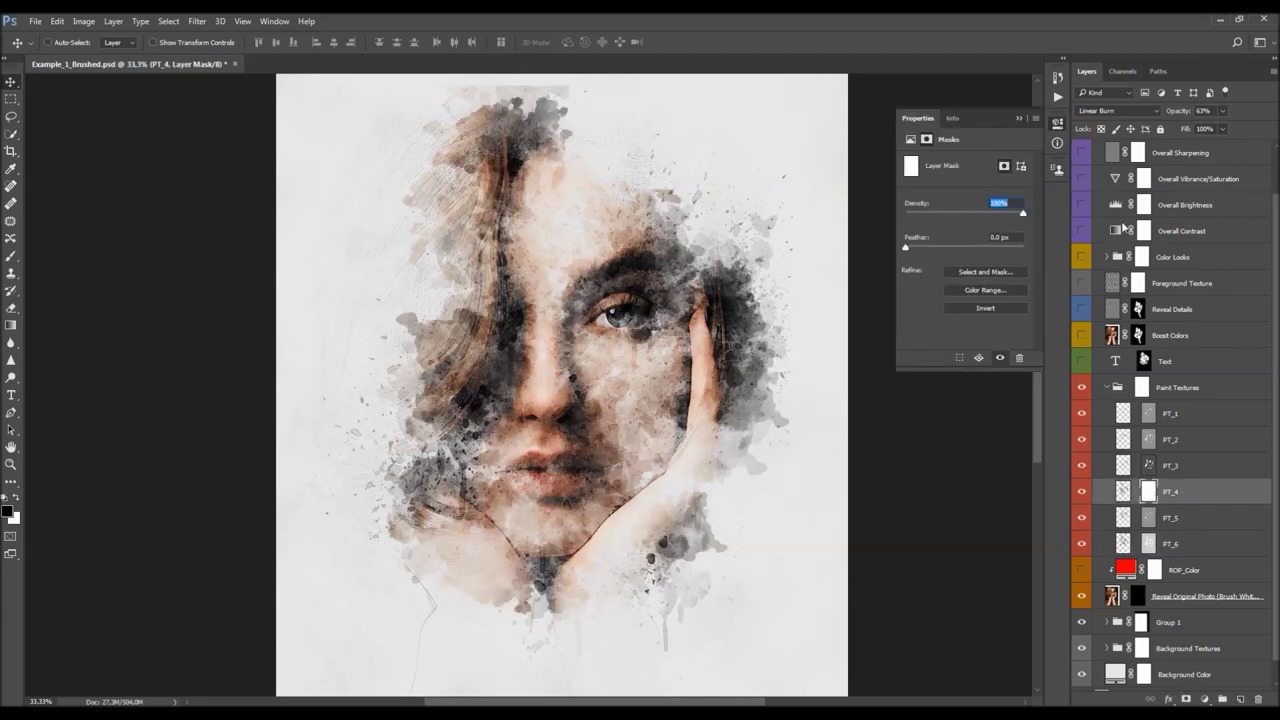
key("ctrl+i")
left_click_drag(903, 214, 918, 214)
left_click_drag(998, 217, 987, 218)
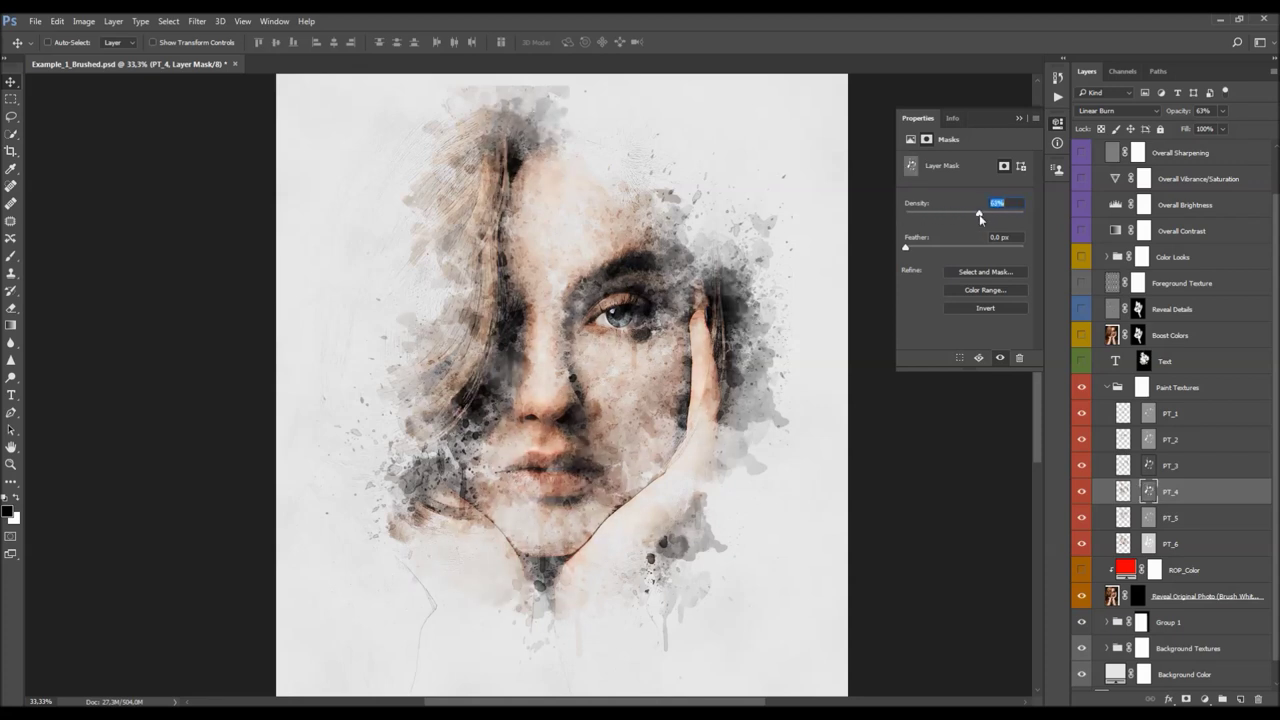
left_click(1019, 119)
Hide and show the MixedArt group to compare the artwork with the original photo's upper edge
scroll(791, 342, "up", 3)
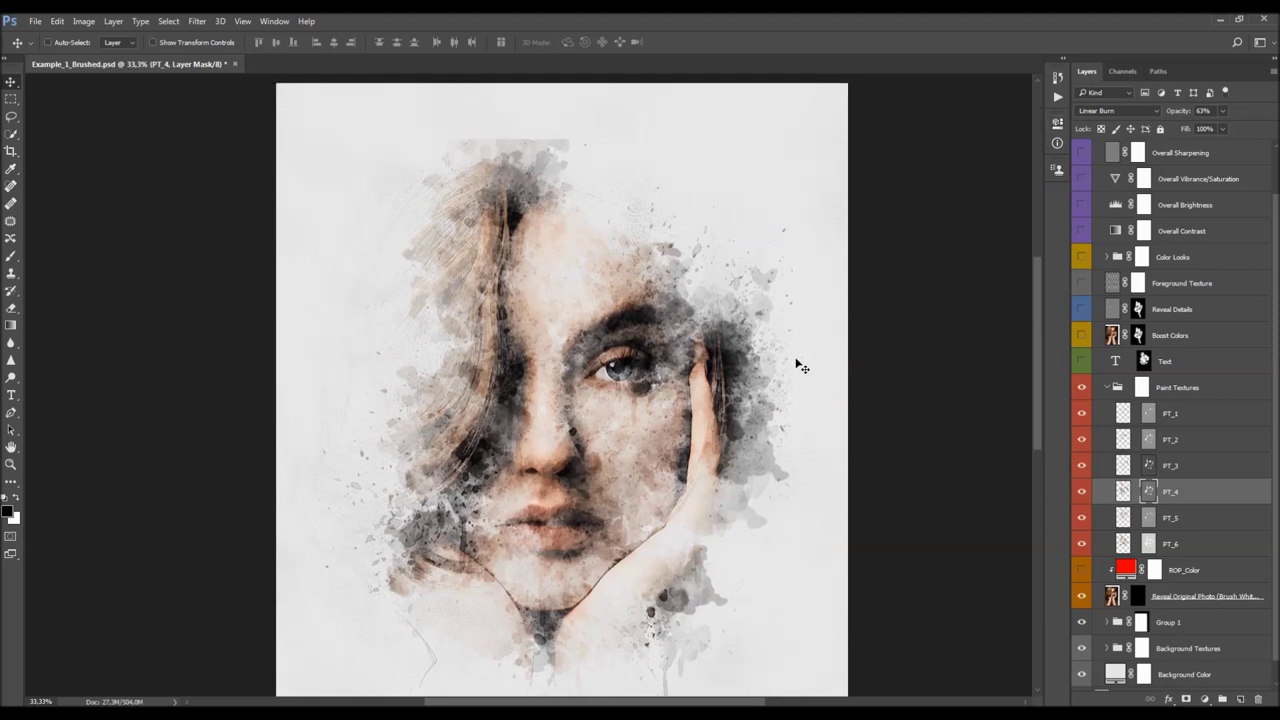
scroll(798, 368, "down", 4)
scroll(810, 380, "up", 2)
scroll(600, 271, "up", 2)
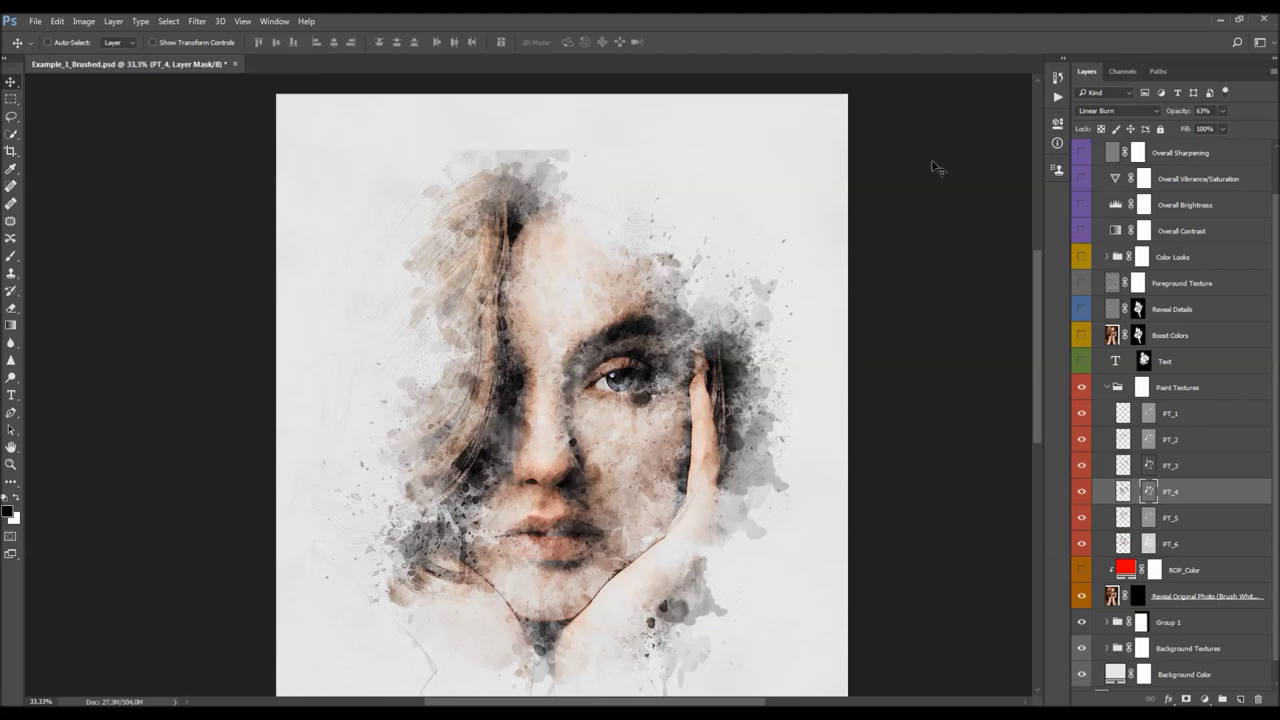
scroll(1106, 176, "up", 2)
left_click(1086, 179)
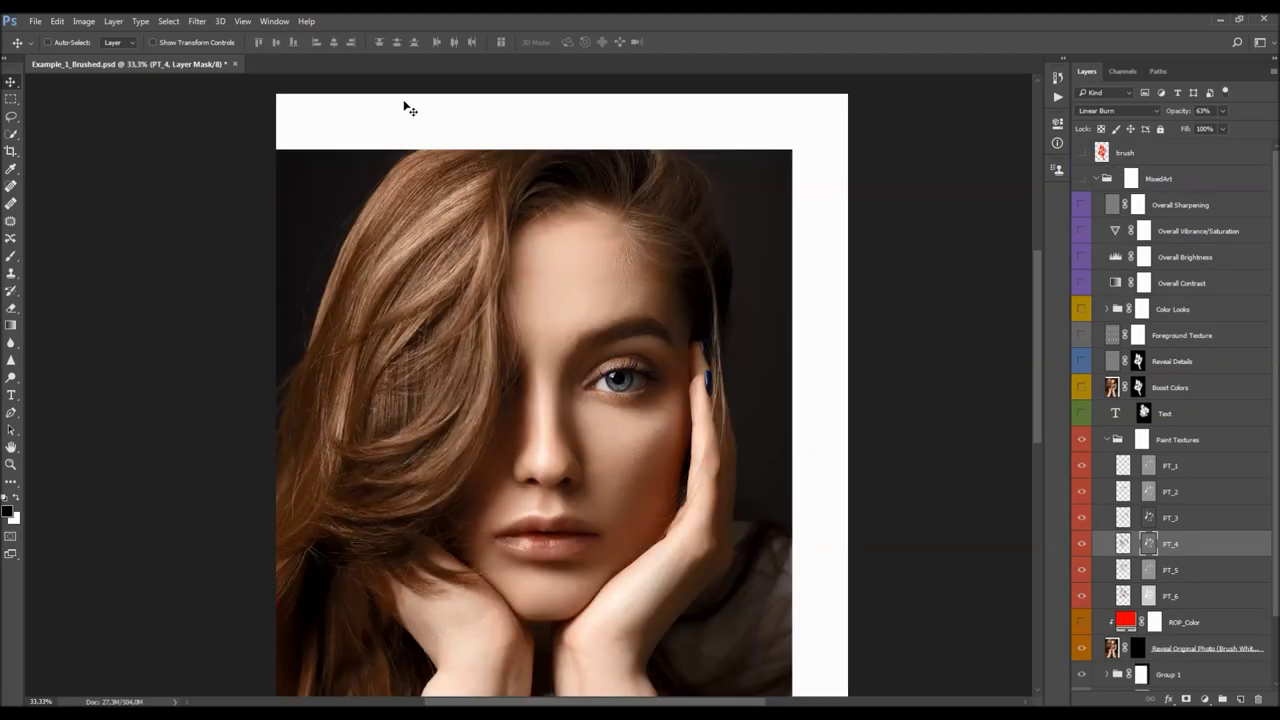
left_click(1081, 178)
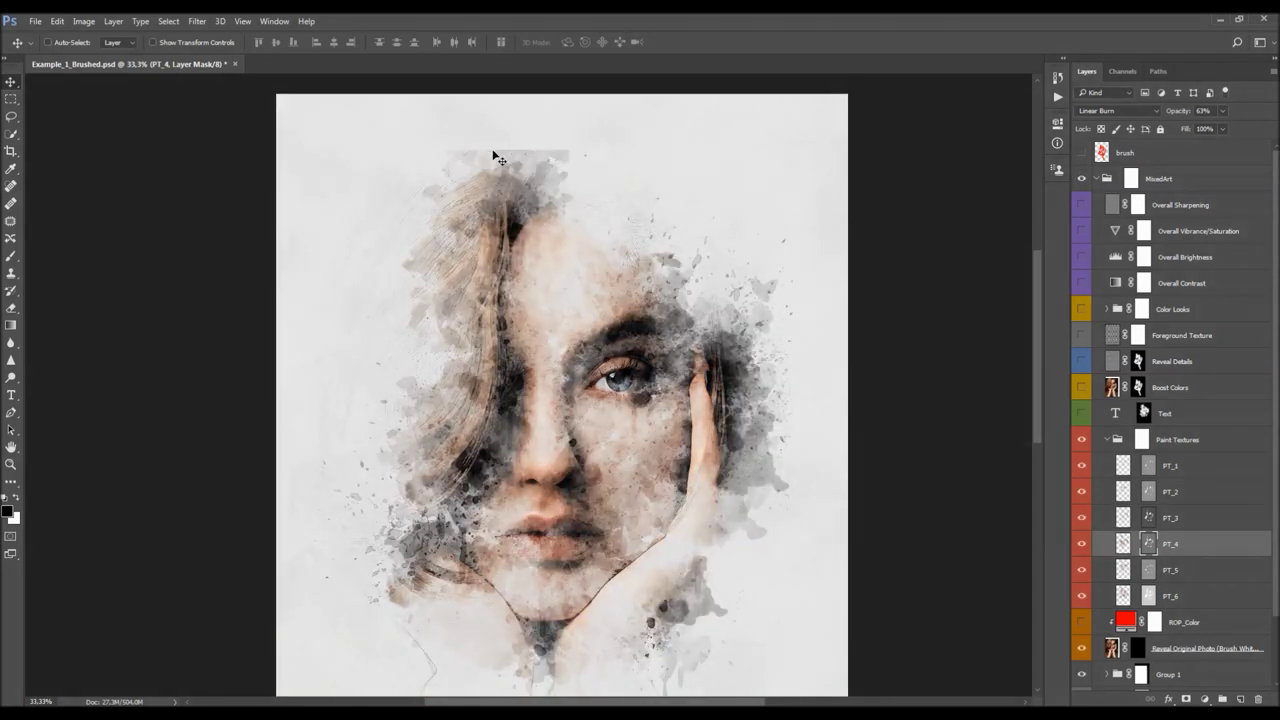
Toggle layers PT_4 and PT_5 off and on to check which one produces the straight edge above the hair
scroll(1182, 373, "down", 3)
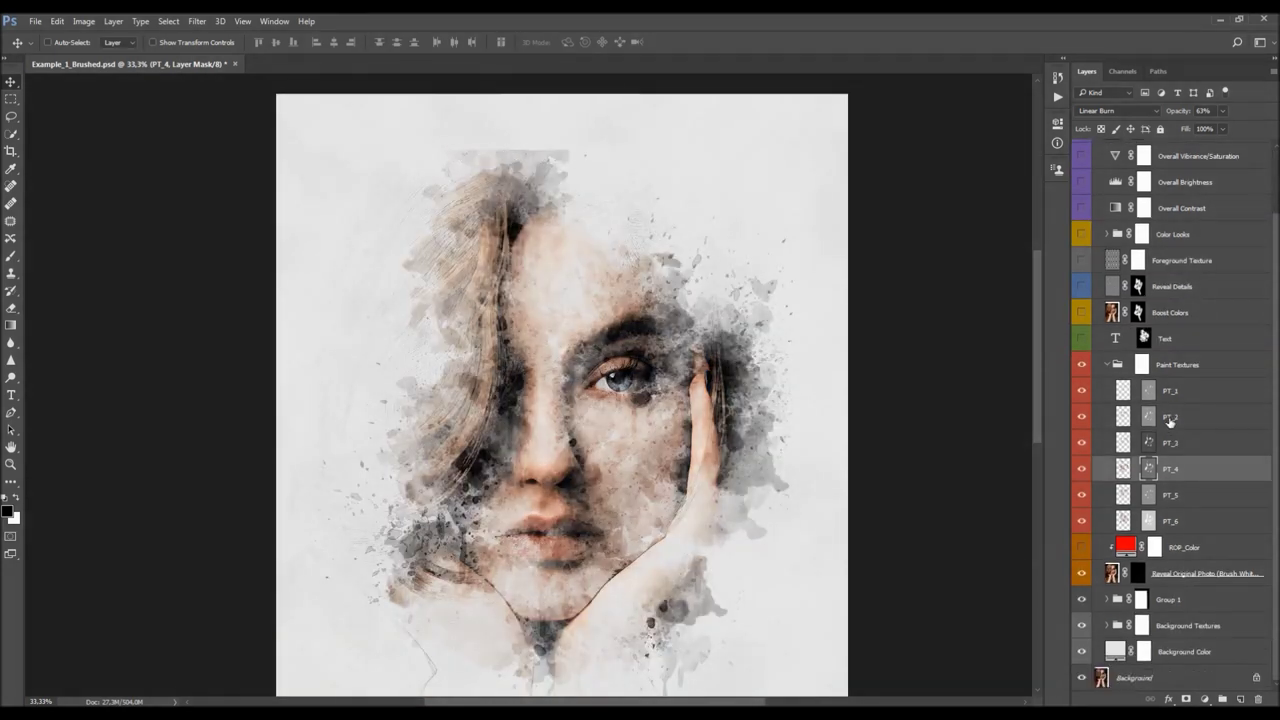
scroll(881, 355, "down", 2)
scroll(520, 186, "up", 3)
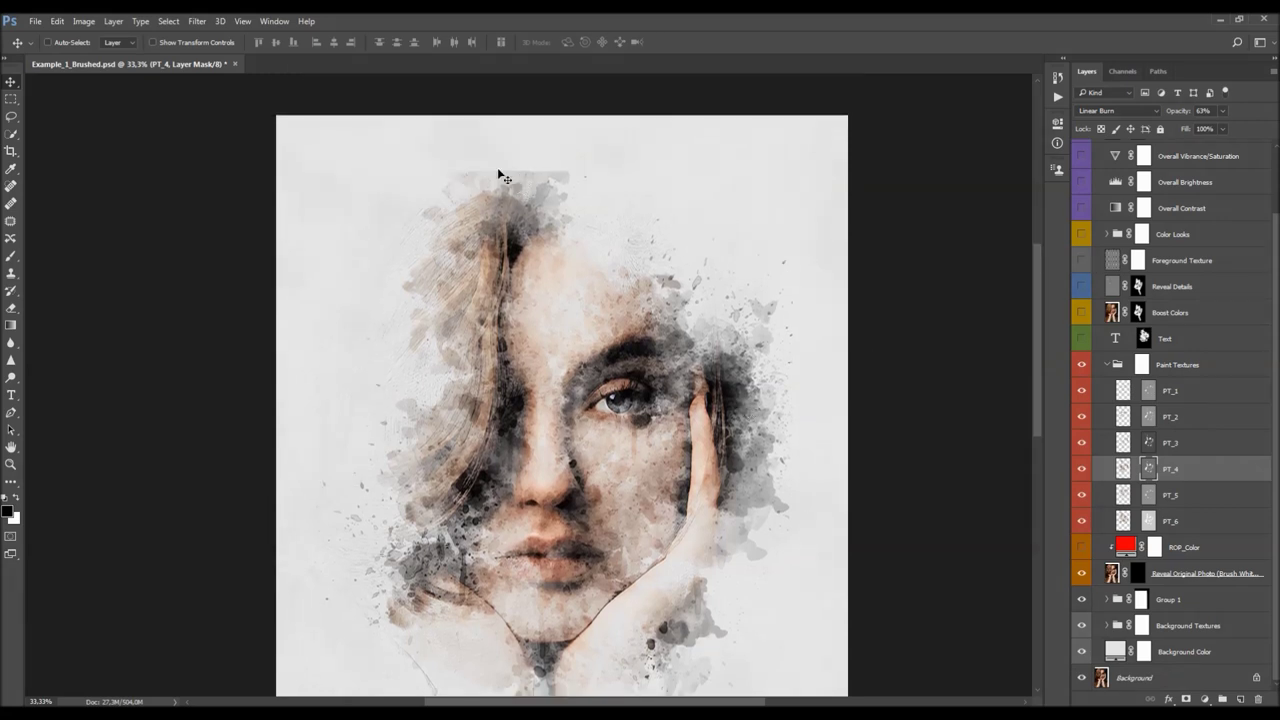
left_click(1083, 470)
left_click(1083, 470)
left_click(1083, 495)
left_click(1111, 498)
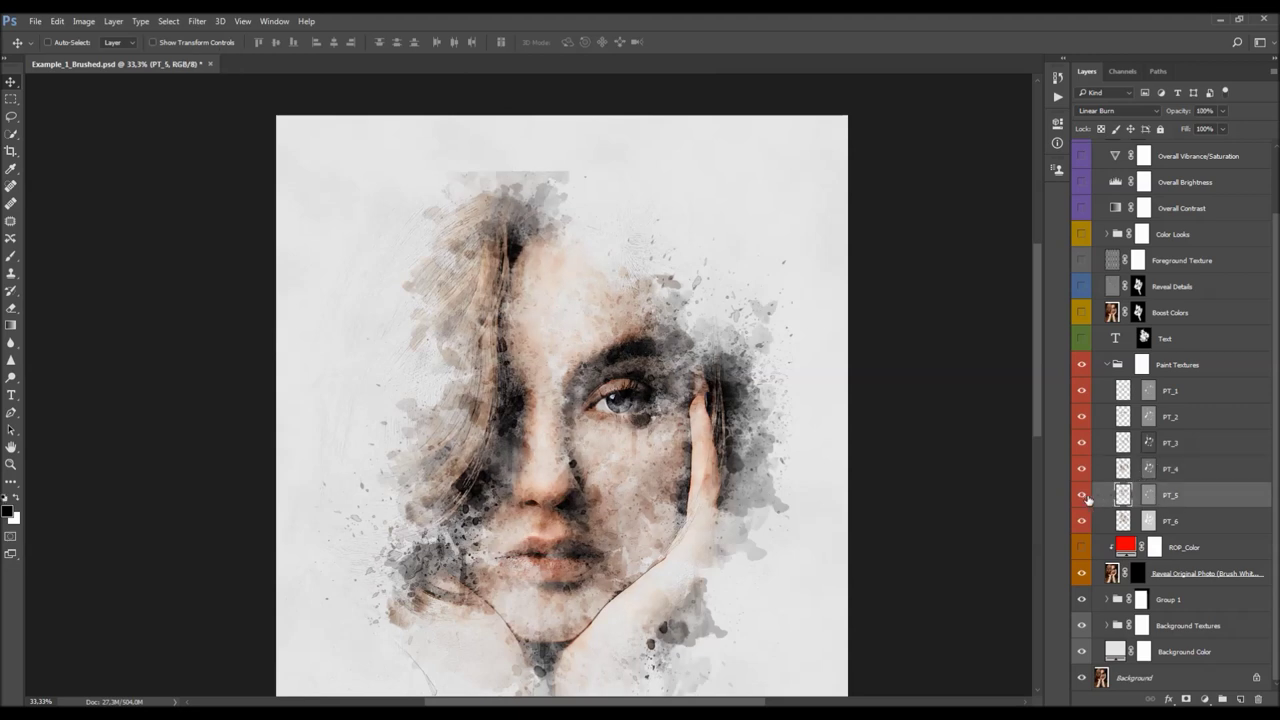
left_click(1084, 497)
left_click(1082, 496)
Place the PT_5 layer in a new group, add a white layer mask to that group, and collapse it
left_click(1148, 494)
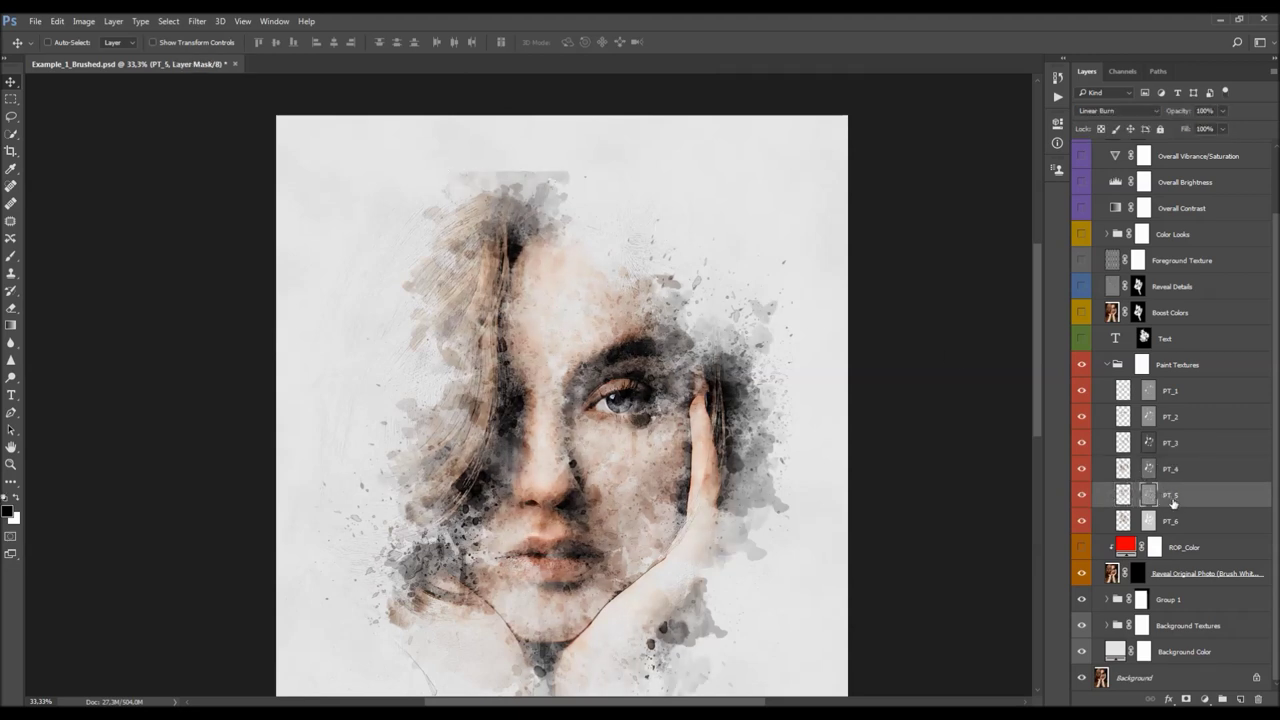
left_click(113, 21)
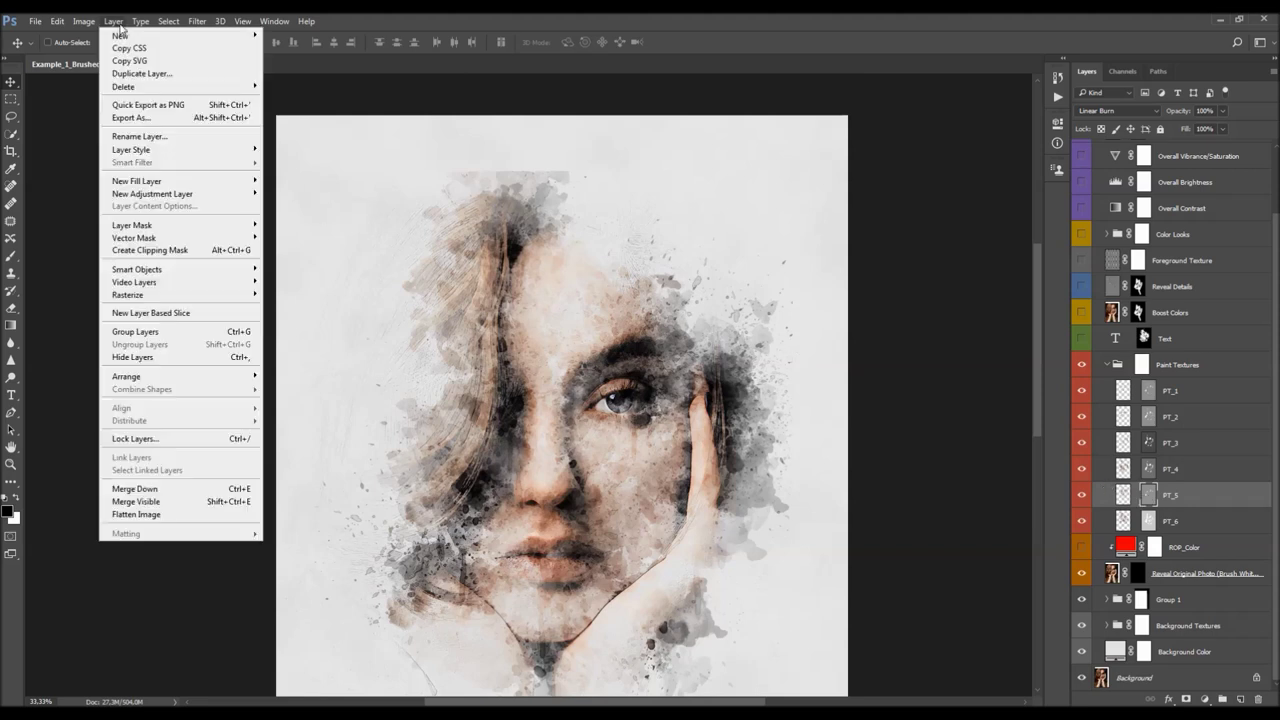
left_click(114, 22)
left_click(113, 21)
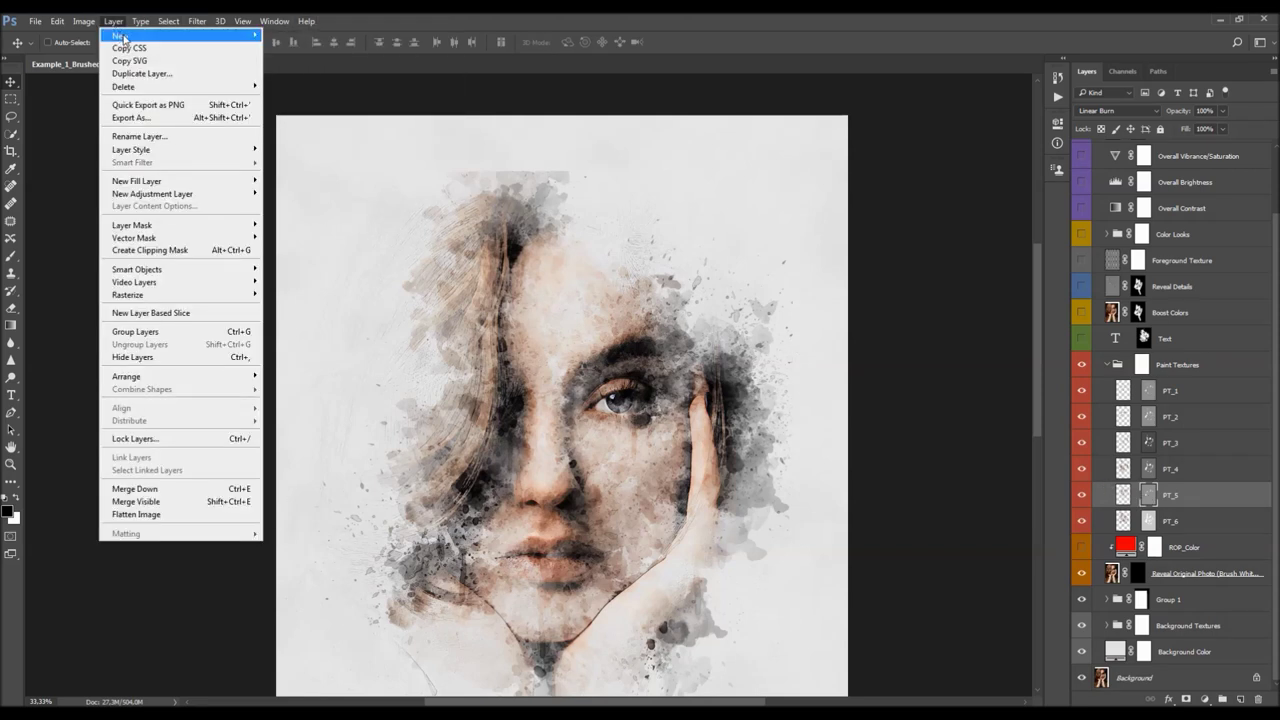
left_click(300, 74)
key("Return")
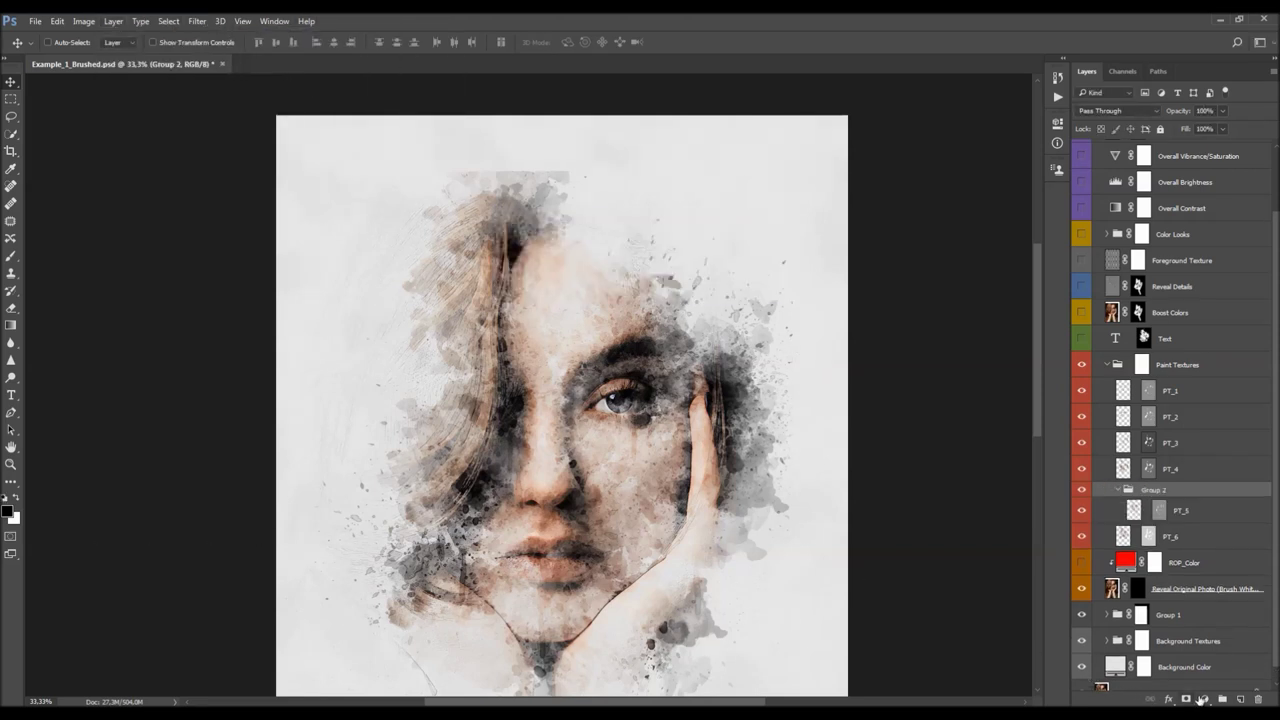
left_click(1188, 699)
left_click(1117, 490)
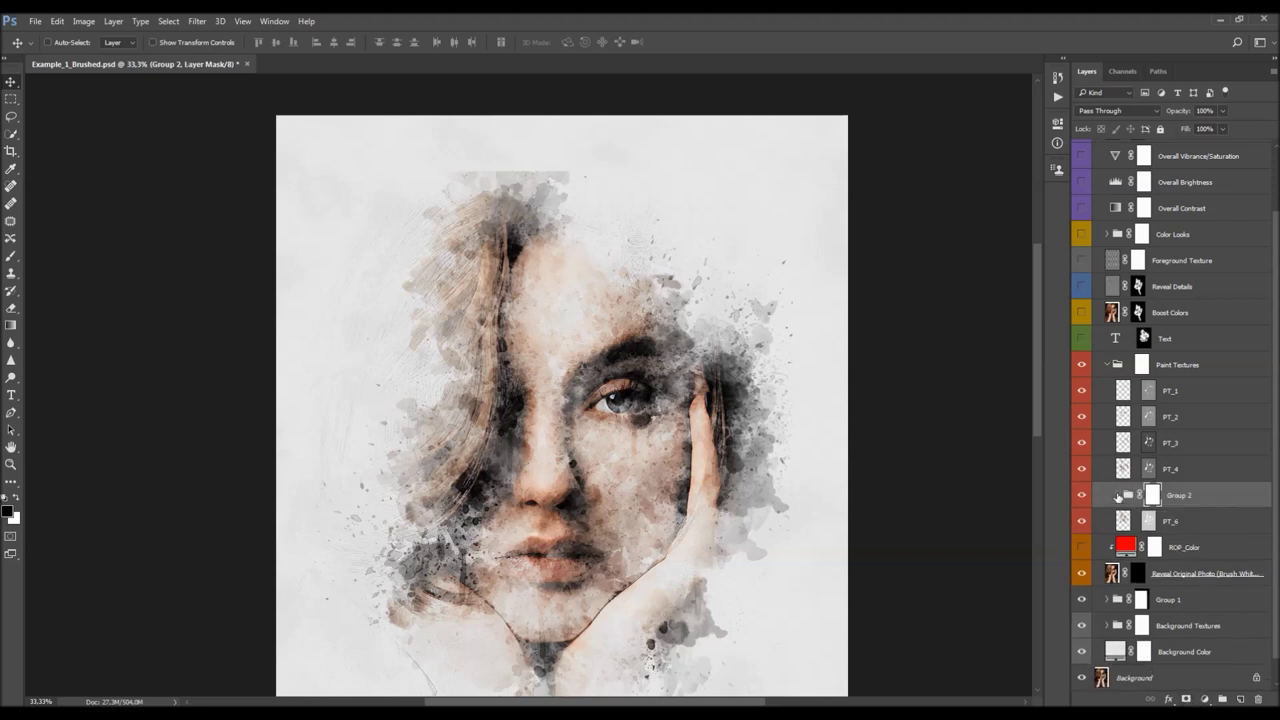
Paint black with a soft round 500 px brush on Group 2's mask to hide the straight photo edge above the hair
key("b")
right_click(405, 332)
left_click(524, 449)
key("Return")
scroll(125, 470, "up", 5)
scroll(440, 489, "down", 3)
left_click_drag(462, 460, 492, 461)
scroll(492, 462, "down", 5)
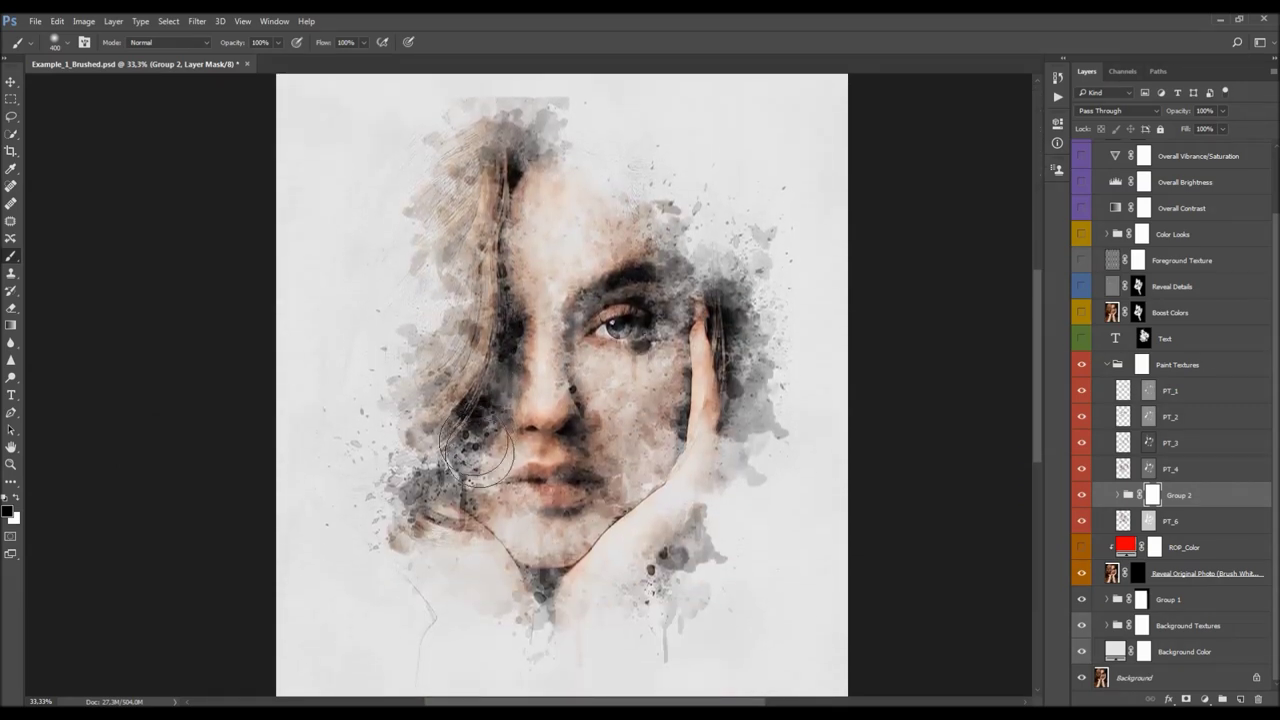
scroll(460, 343, "up", 1)
key("bracketright")
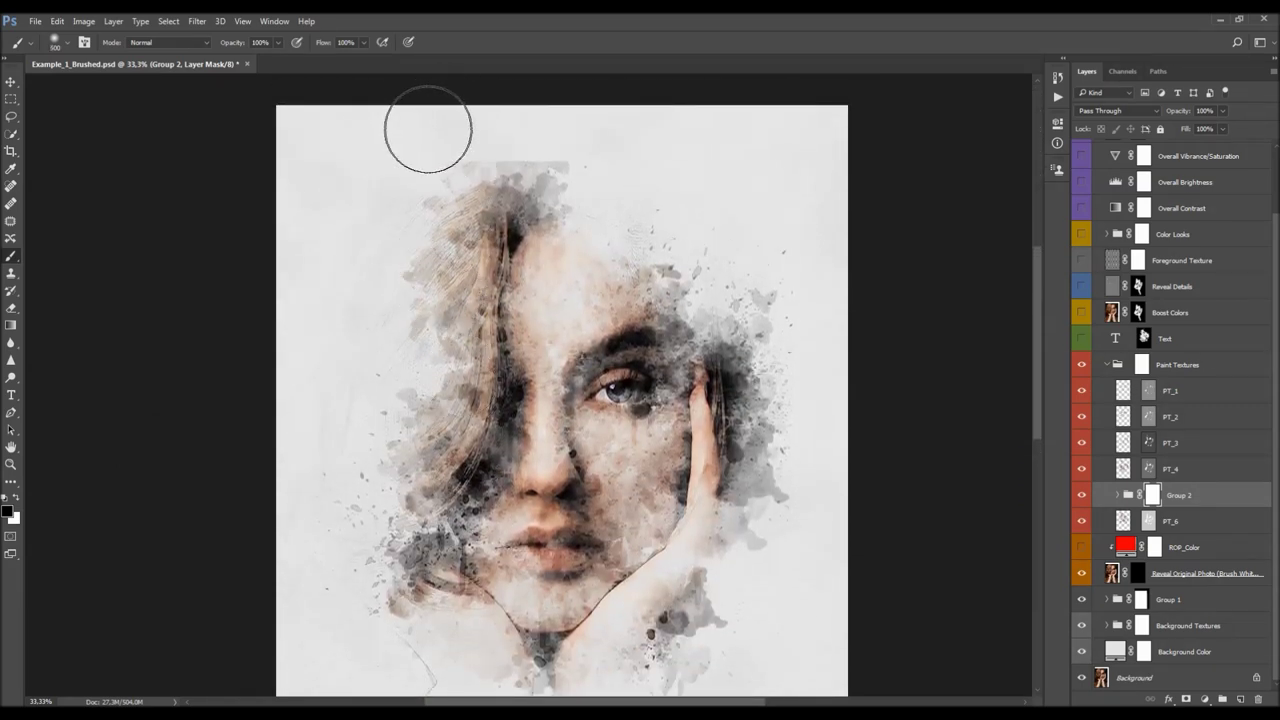
mouse_move(525, 111)
left_mouse_down()
mouse_move(466, 106)
mouse_move(513, 109)
mouse_move(433, 106)
mouse_move(586, 111)
mouse_move(446, 97)
mouse_move(423, 120)
left_mouse_up()
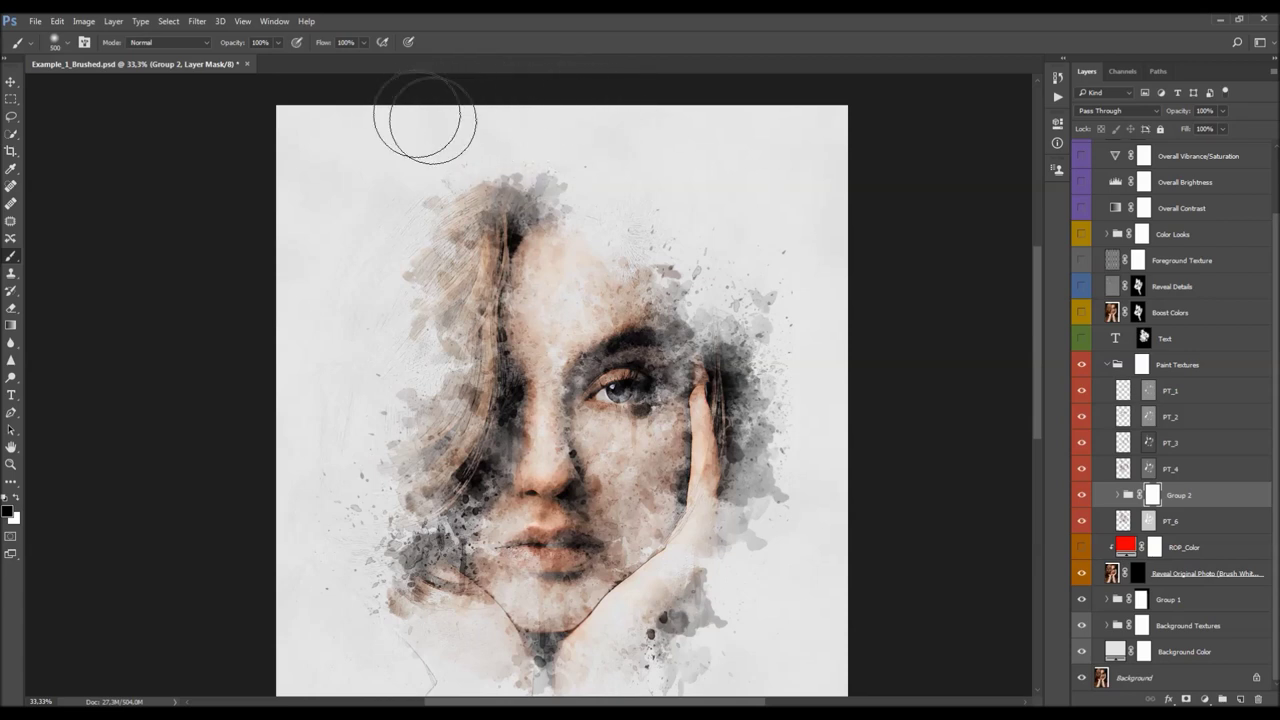
scroll(832, 205, "down", 5)
key("v")
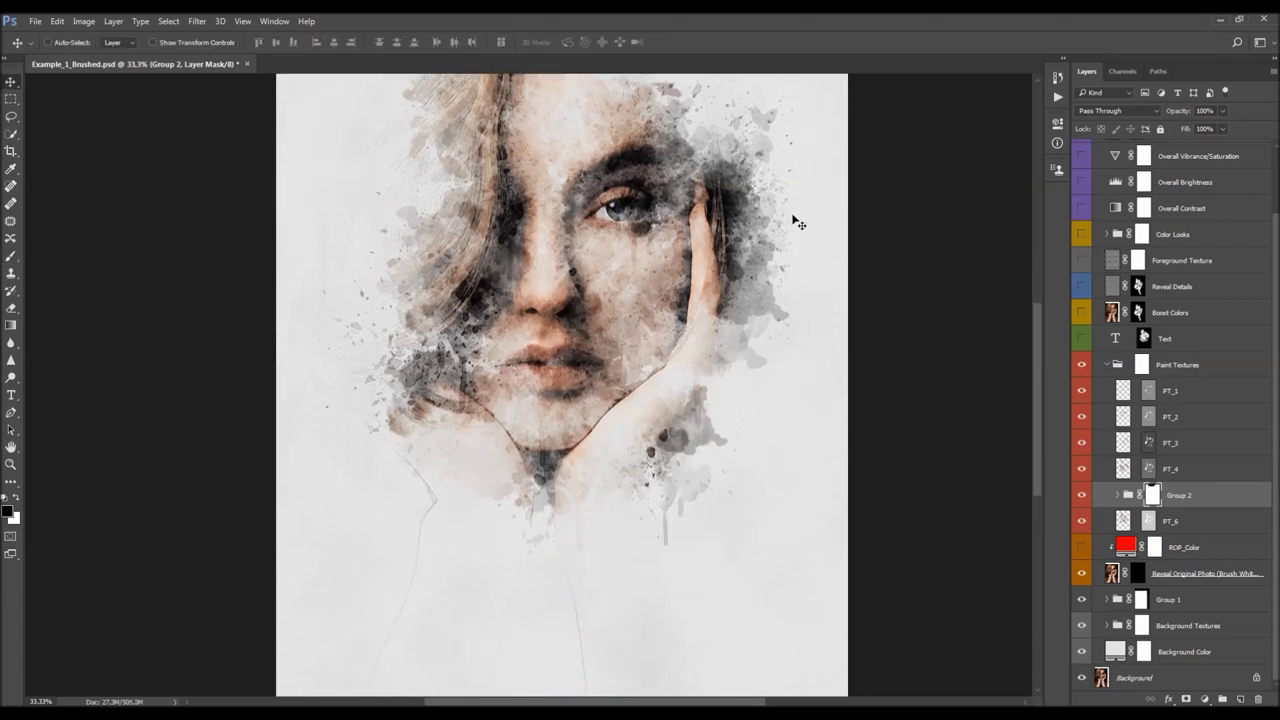
scroll(790, 222, "up", 5)
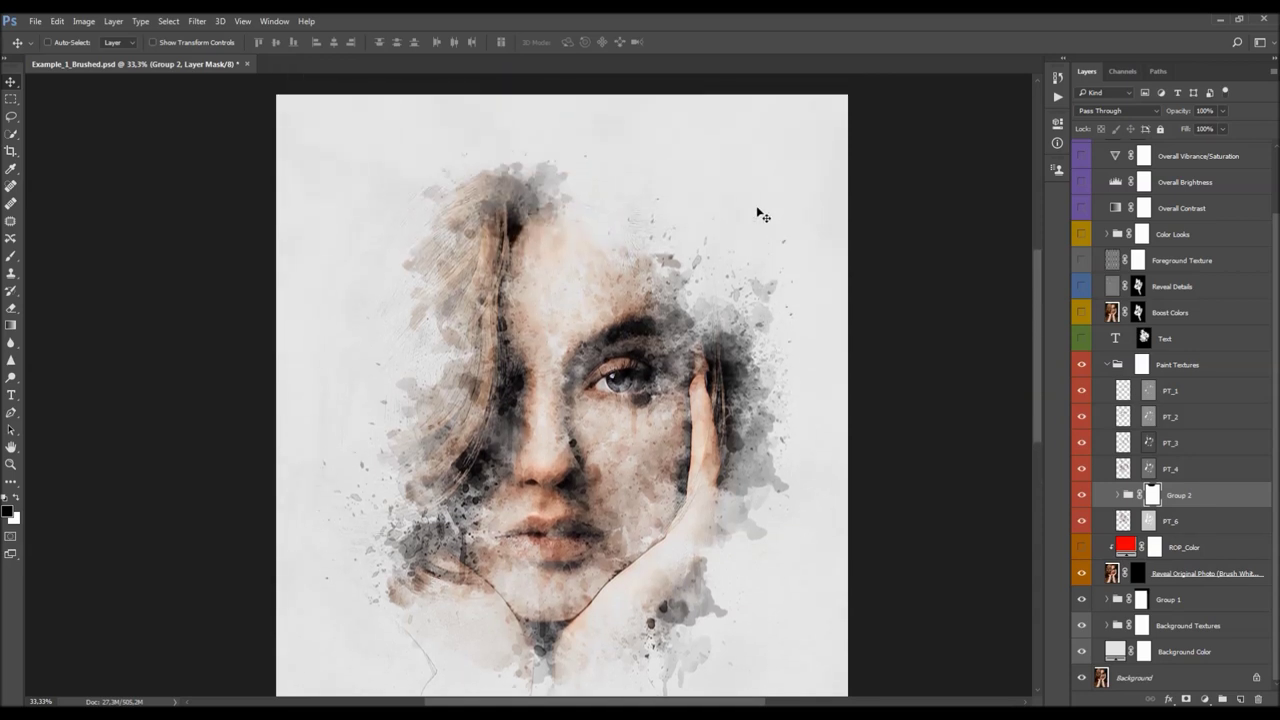
scroll(720, 200, "up", 1)
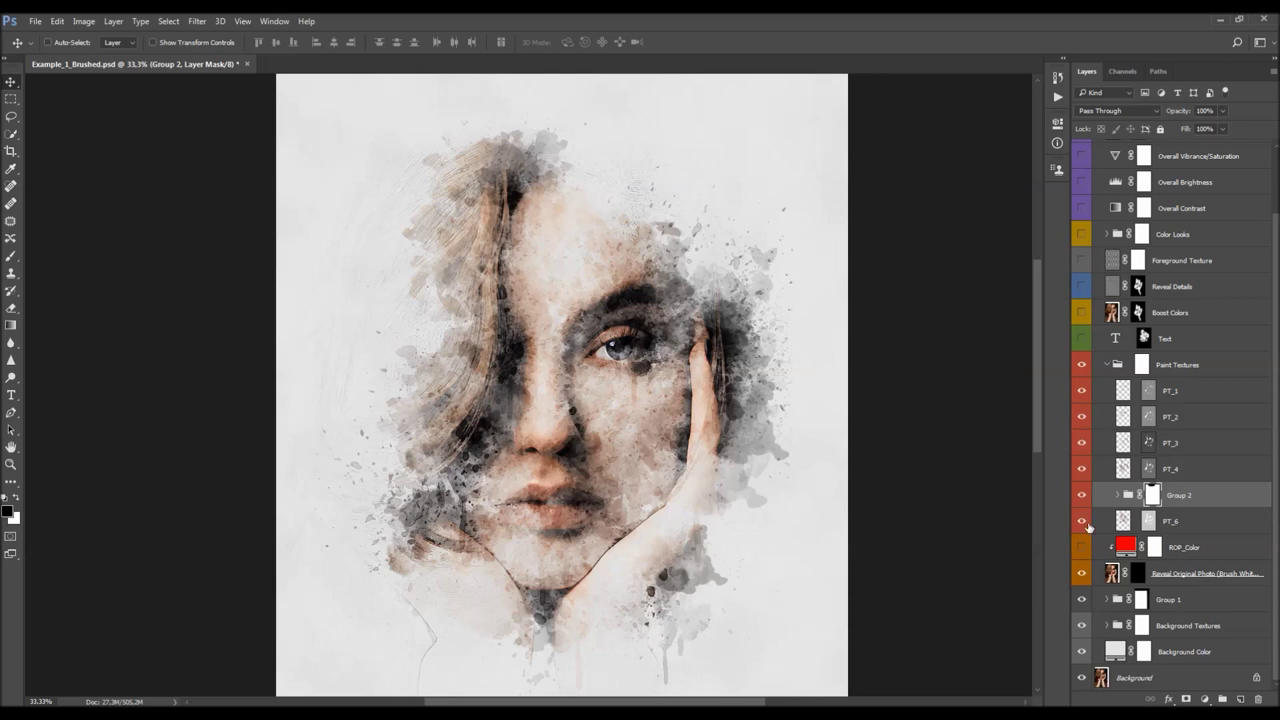
Toggle layers PT_3 and PT_2 off and on to check which one produces the straight edge beside the hand
left_click(1170, 575)
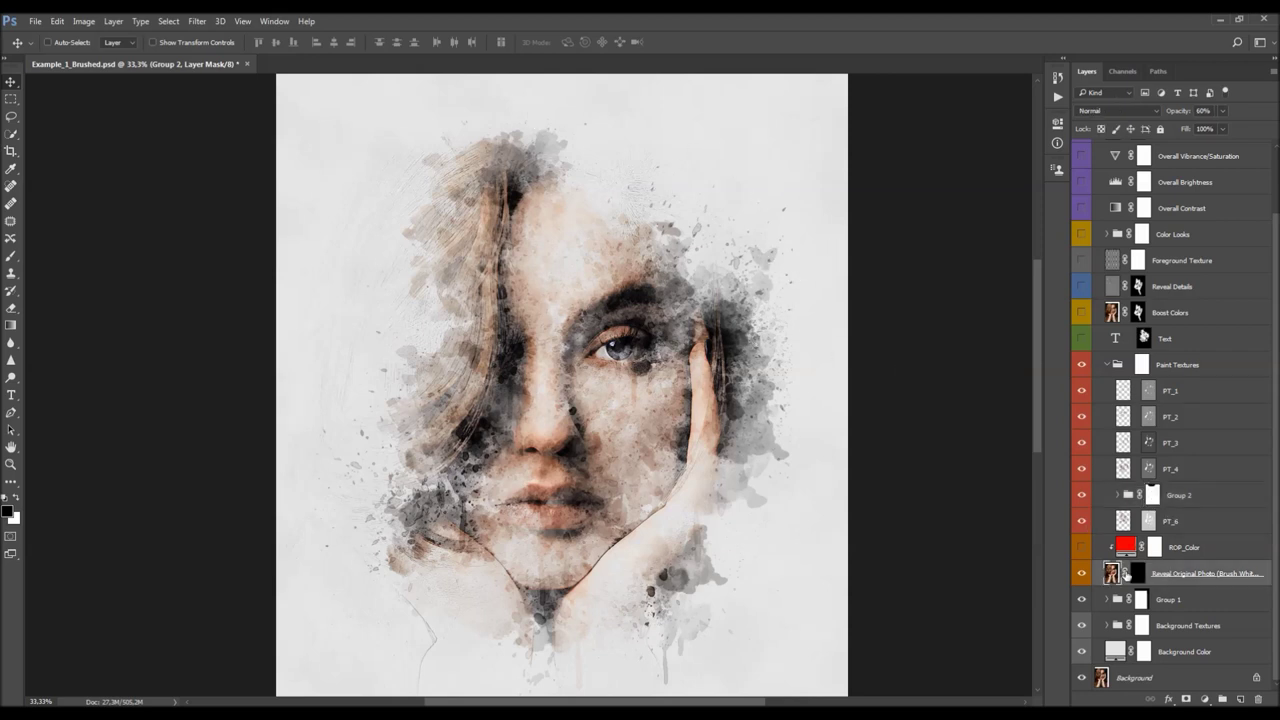
left_click(1149, 499)
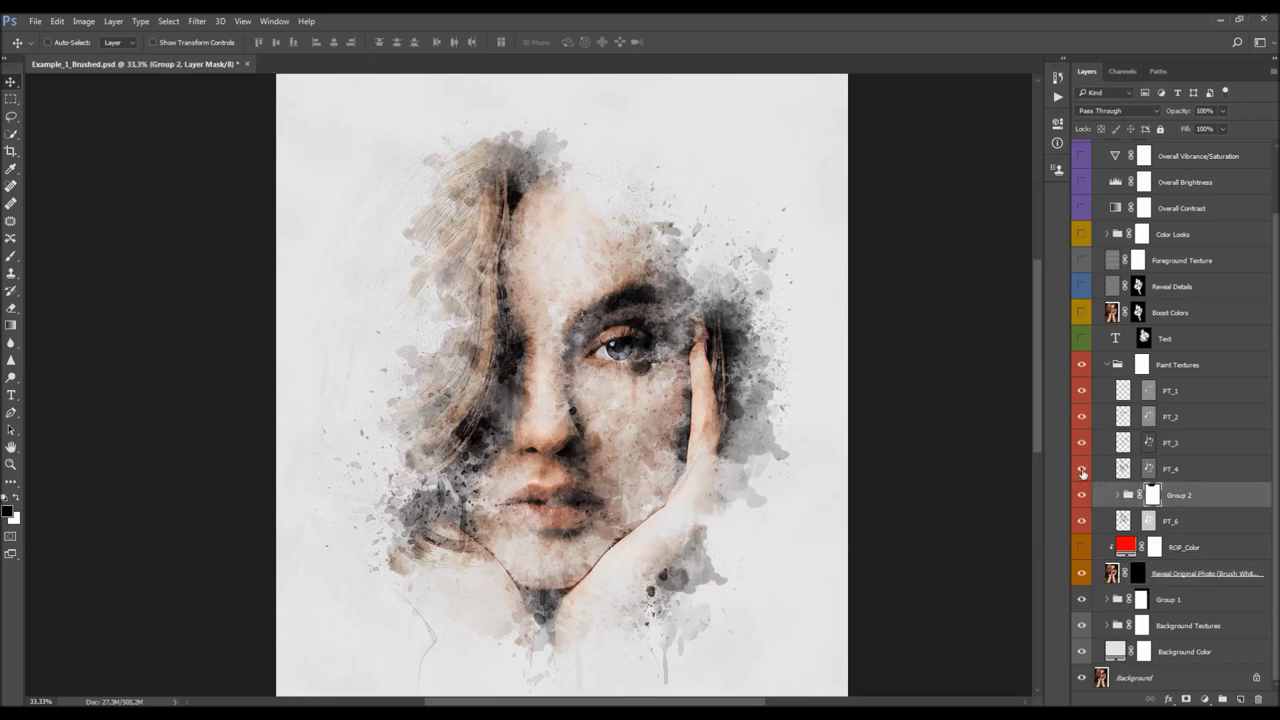
left_click(1086, 443)
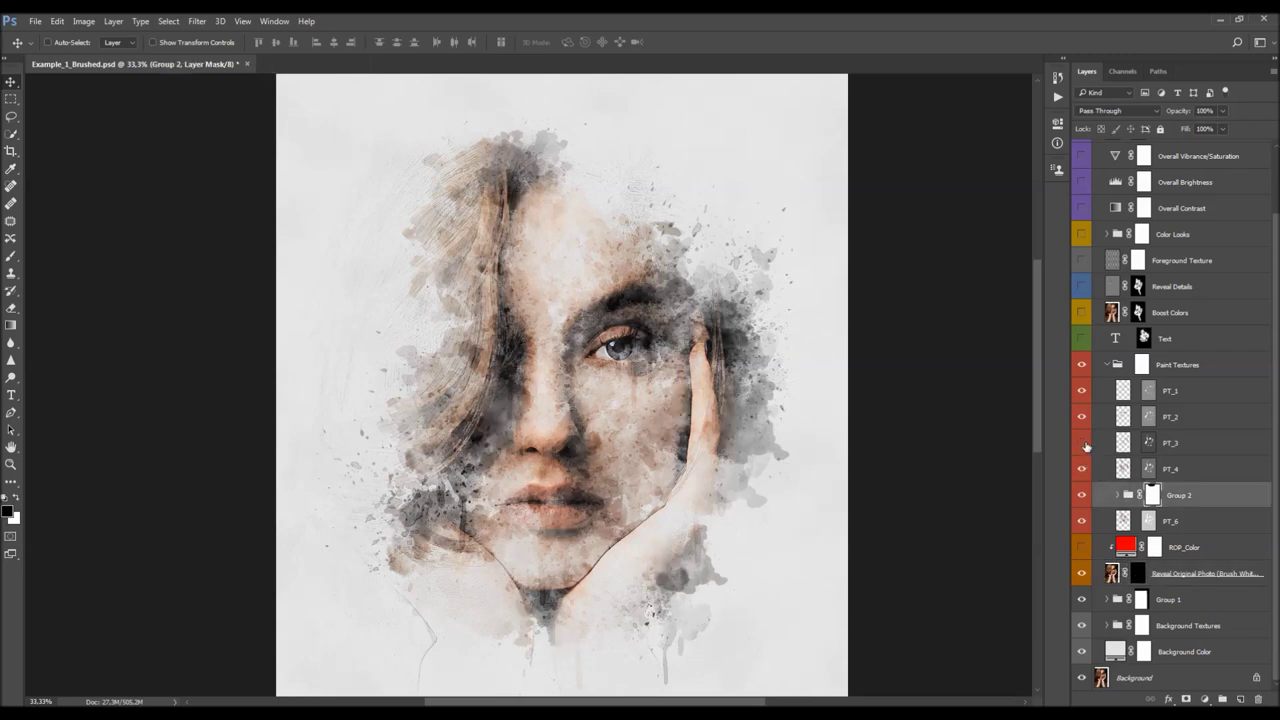
left_click(1086, 443)
left_click(1086, 418)
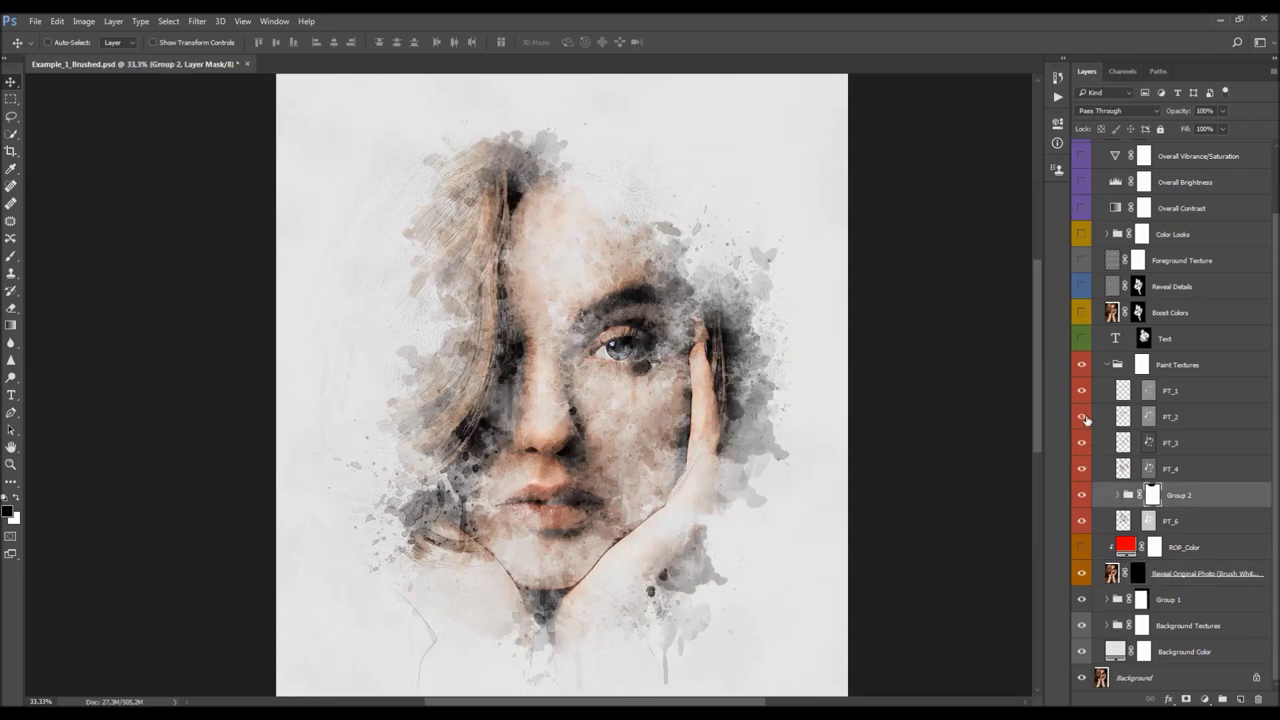
left_click(1086, 418)
scroll(823, 349, "up", 2)
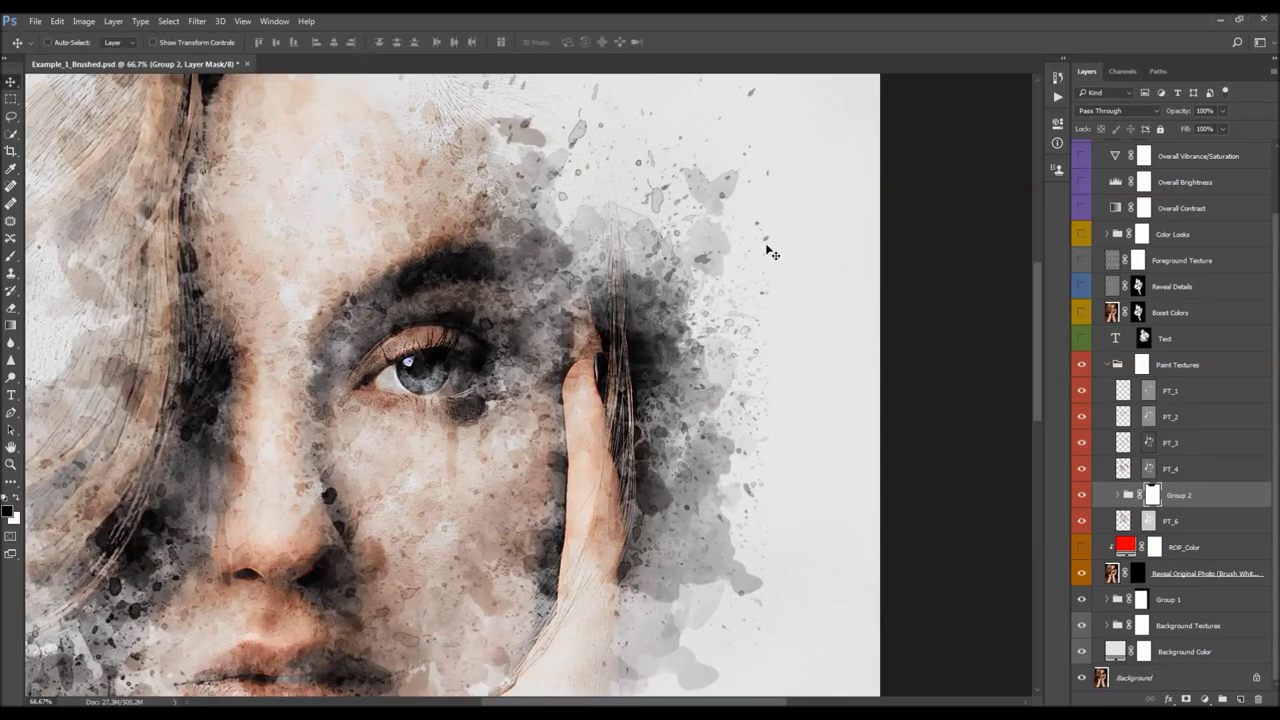
left_click(1084, 443)
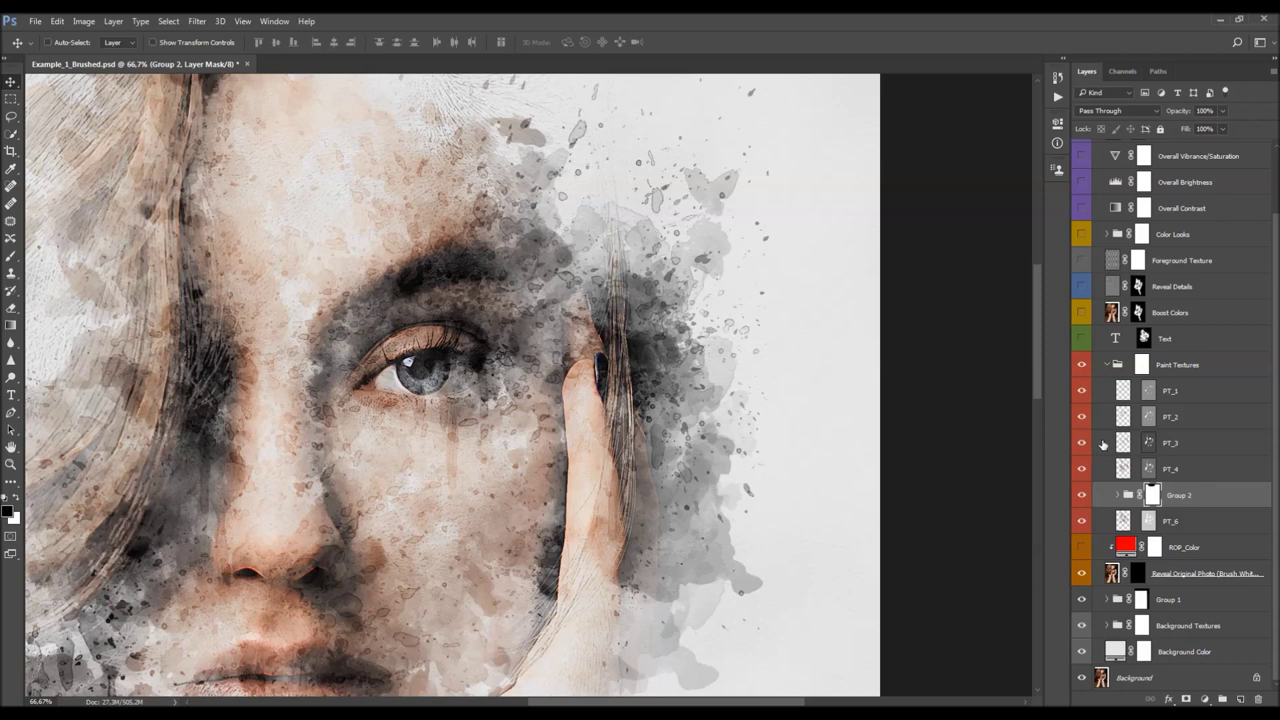
Place the PT_3 layer in a new group, add a white layer mask to that group, and collapse it
left_click(1104, 443)
left_click(113, 21)
mouse_move(126, 36)
left_click(305, 71)
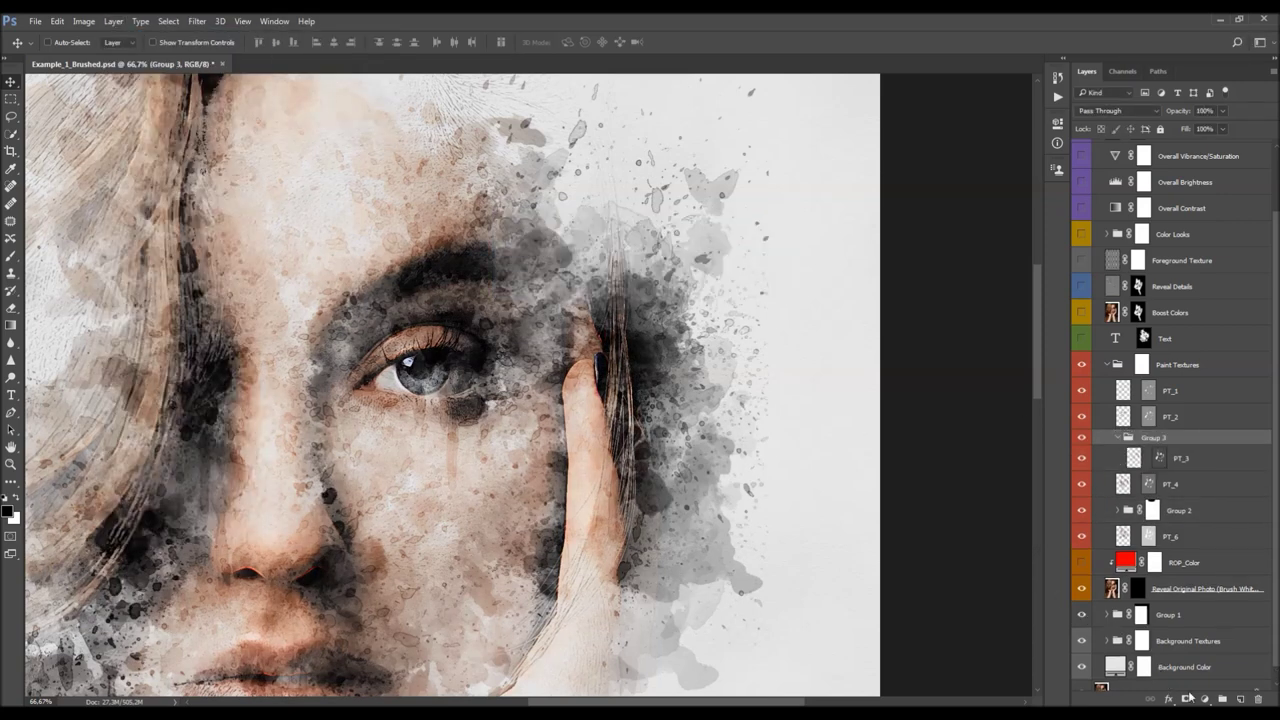
left_click(1187, 698)
left_click(1117, 443)
Paint black with the soft 500 px brush on Group 3's mask to hide the straight edge of the splatters beside the hand
key("b")
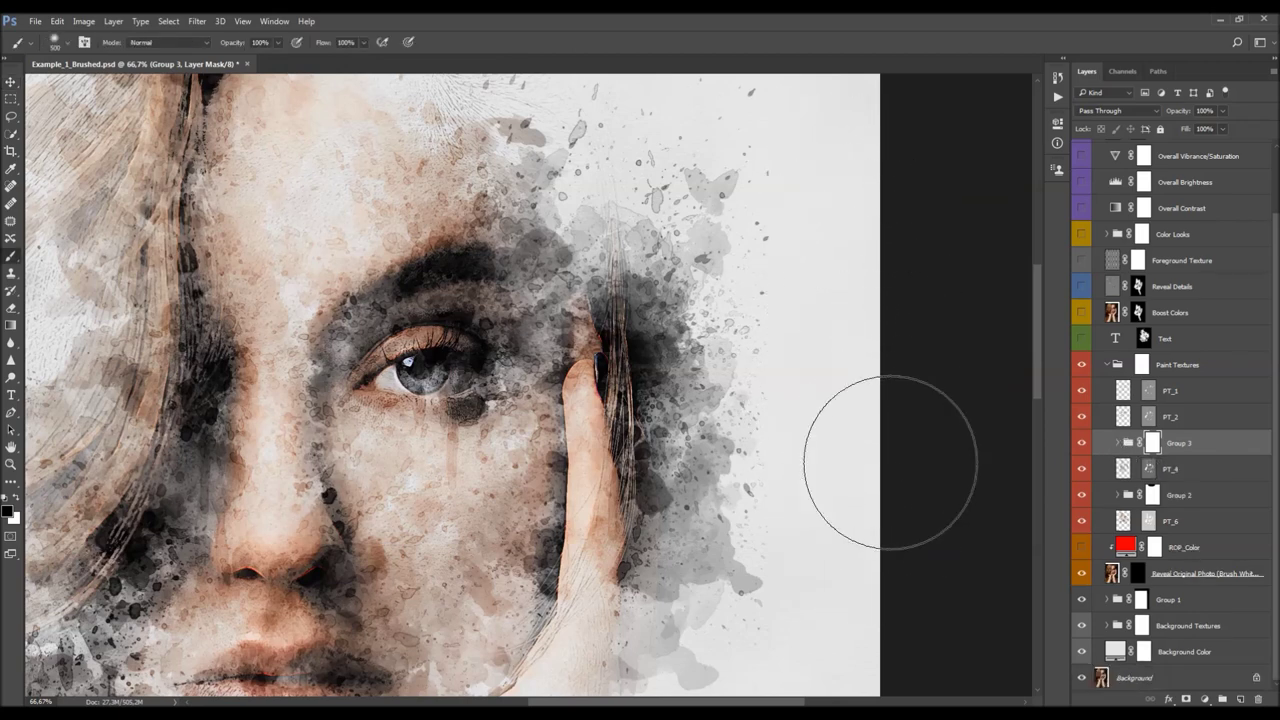
key("v")
scroll(869, 443, "down", 5)
scroll(650, 405, "down", 3)
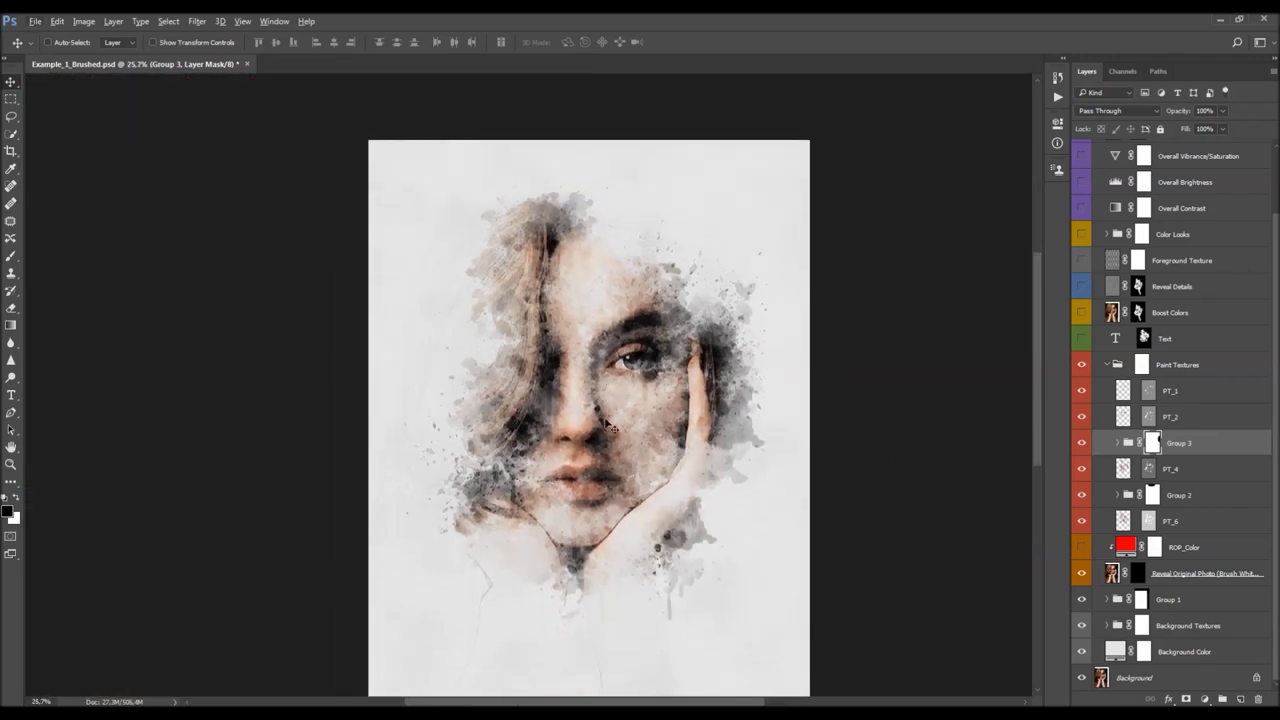
scroll(604, 420, "up", 3)
scroll(656, 424, "down", 3)
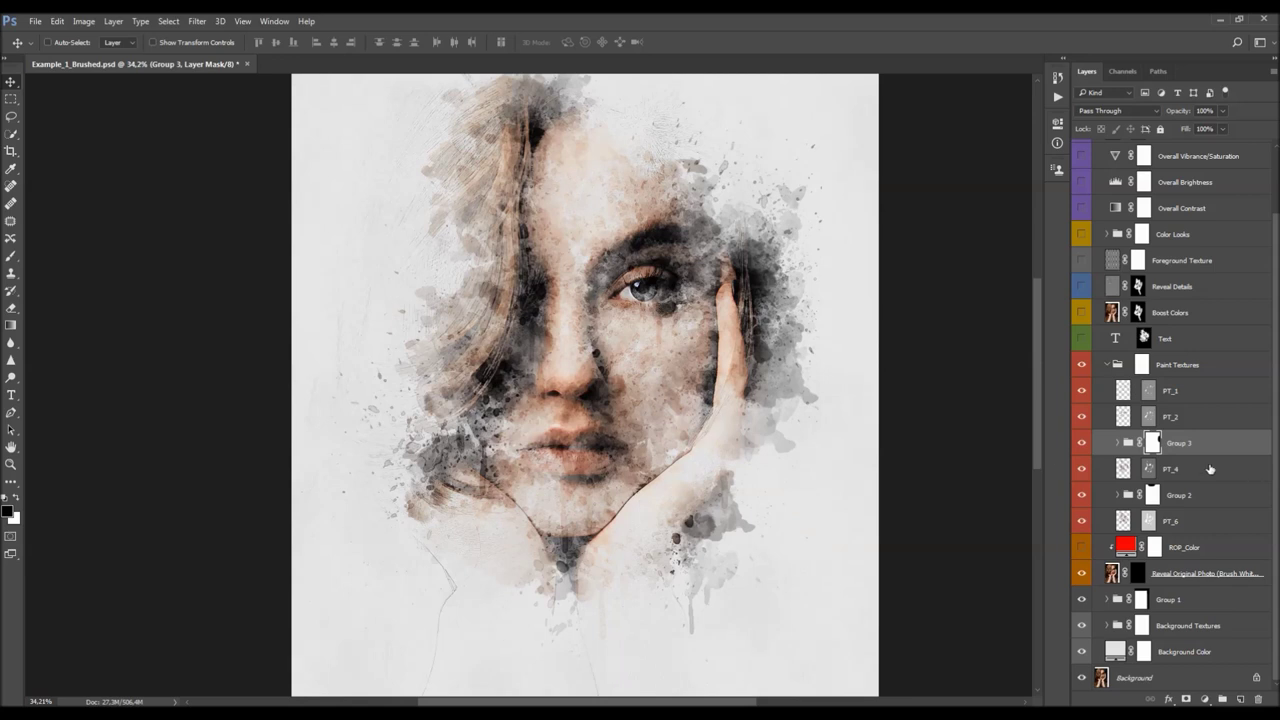
Select the Reveal Original Photo layer's mask and choose the 1000 px splatter brush with white as the foreground colour
left_click(1175, 573)
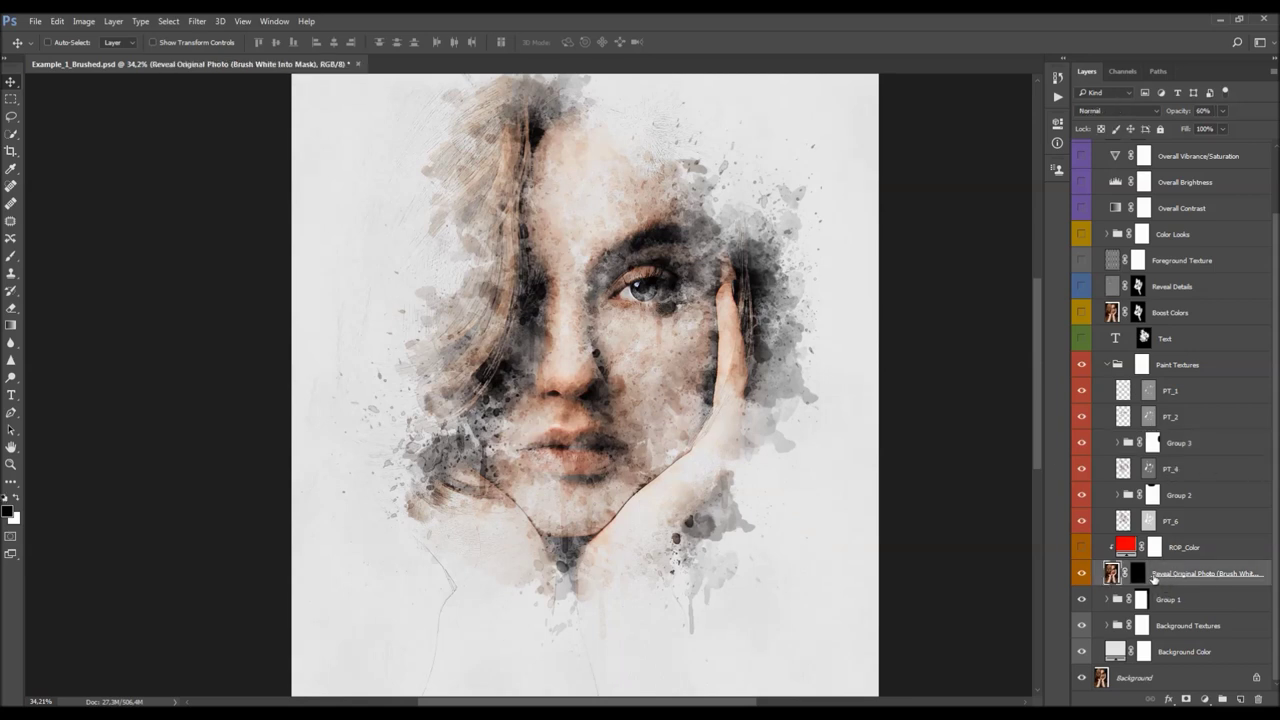
double_click(1210, 576)
key("Return")
left_click(1138, 573)
key("b")
scroll(586, 437, "down", 2)
right_click(586, 437)
scroll(670, 600, "down", 3)
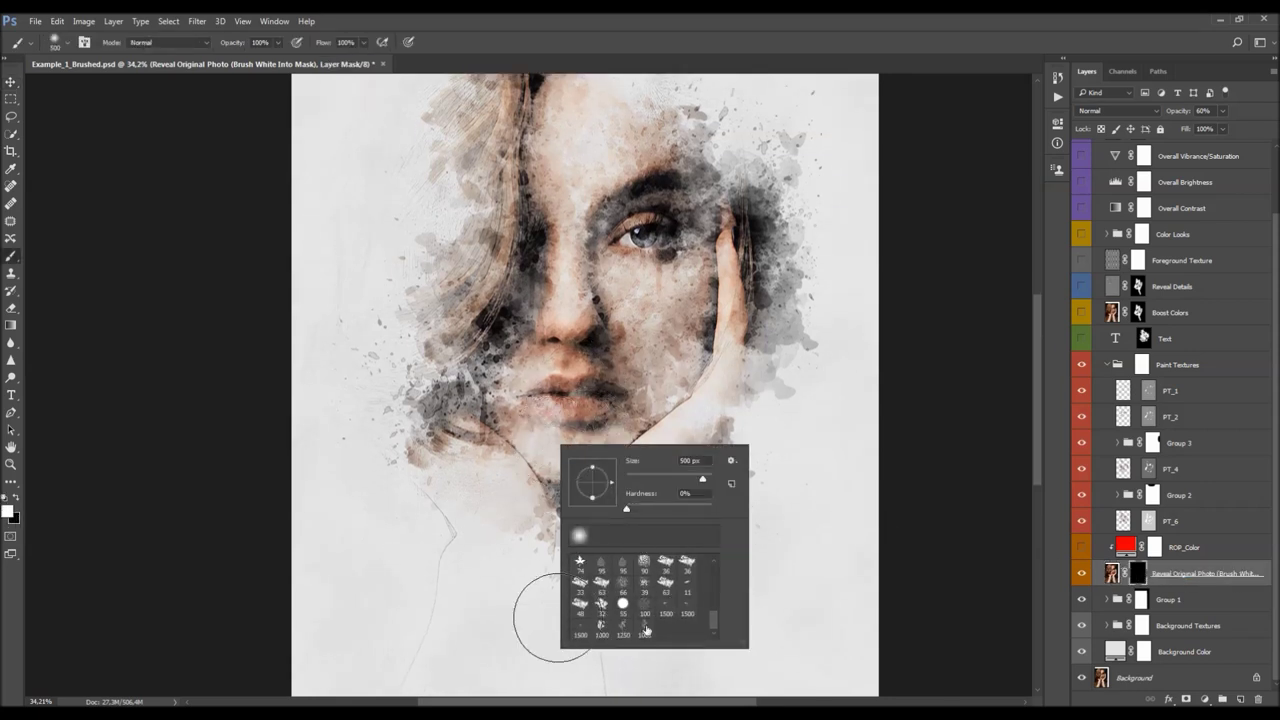
double_click(641, 628)
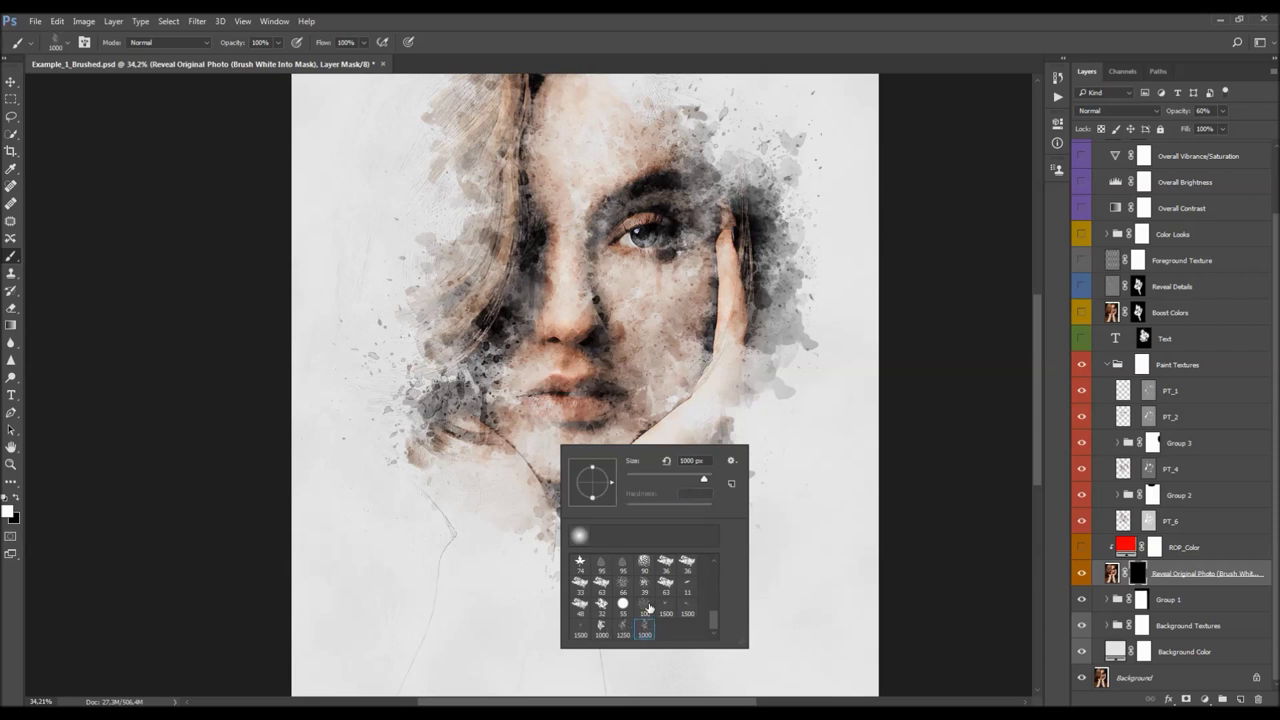
Try stamping white splatters on the Reveal Original Photo mask around the hair, shoulder and arm
left_click(434, 490)
left_click(337, 305)
left_click(540, 500)
mouse_move(575, 600)
left_mouse_down()
mouse_move(643, 620)
mouse_move(768, 586)
left_mouse_up()
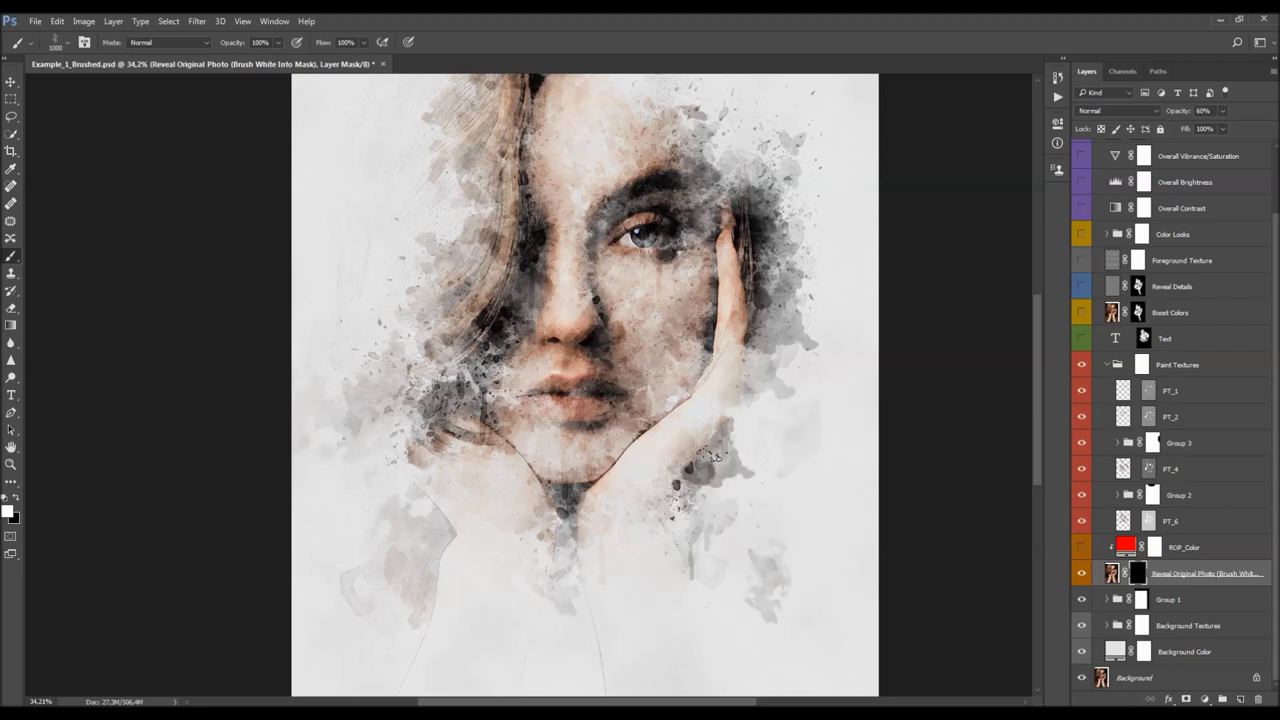
scroll(552, 151, "up", 5)
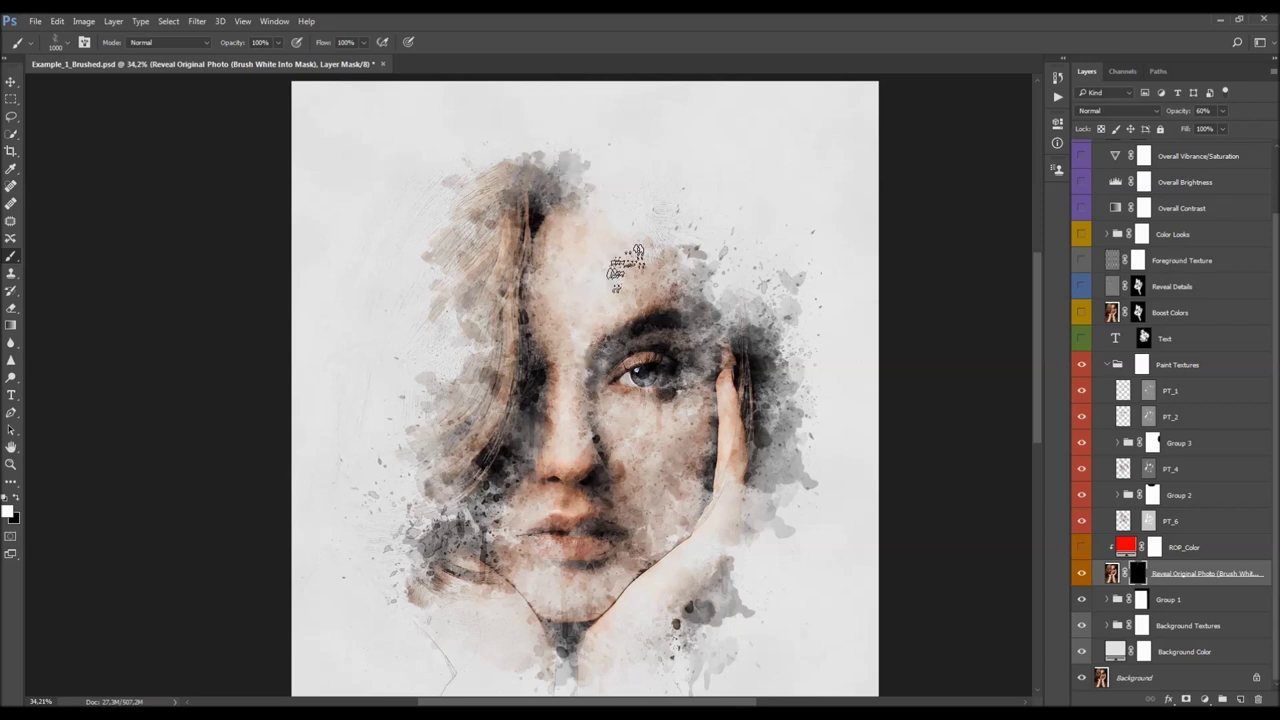
Reveal a splatter above the hair and show the ROP_Color layer, toggling it off and on to compare its fill
scroll(627, 262, "up", 1)
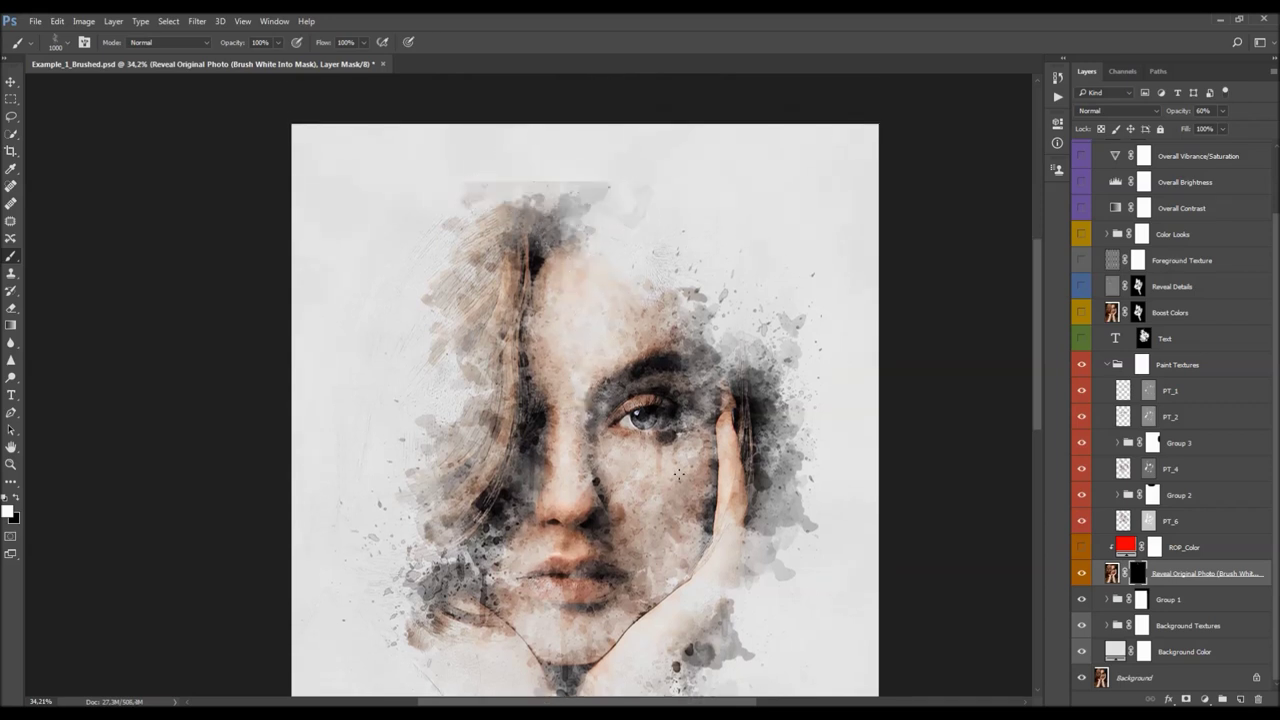
key("v")
key("ctrl+z")
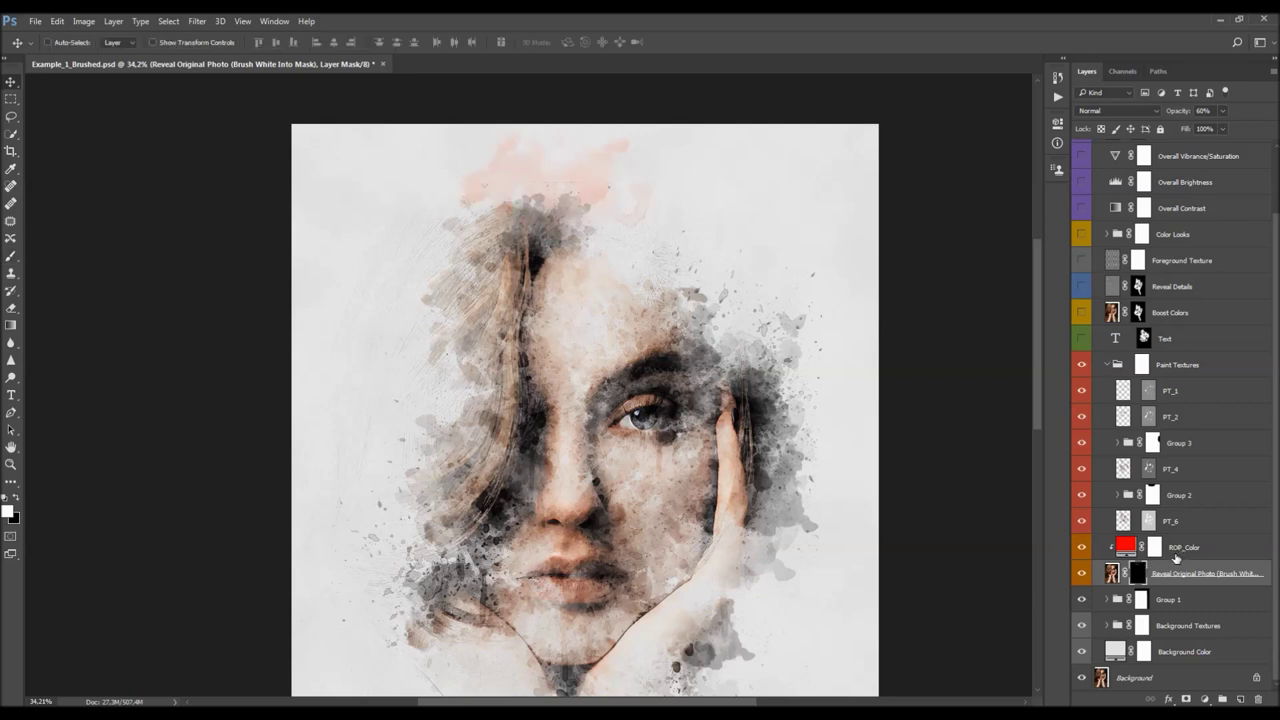
left_click(1177, 550)
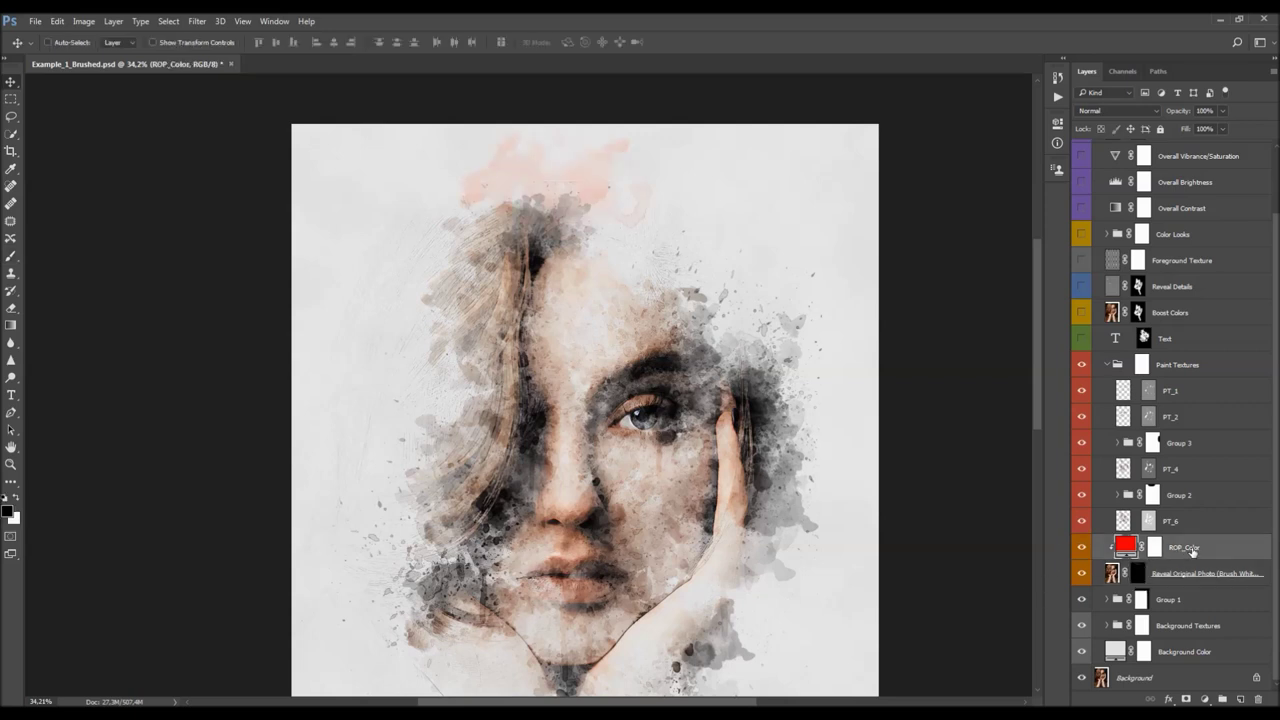
left_click(1083, 547)
left_click(1083, 547)
Change the ROP_Color fill from red to a skin tone sampled from the forehead
double_click(1126, 545)
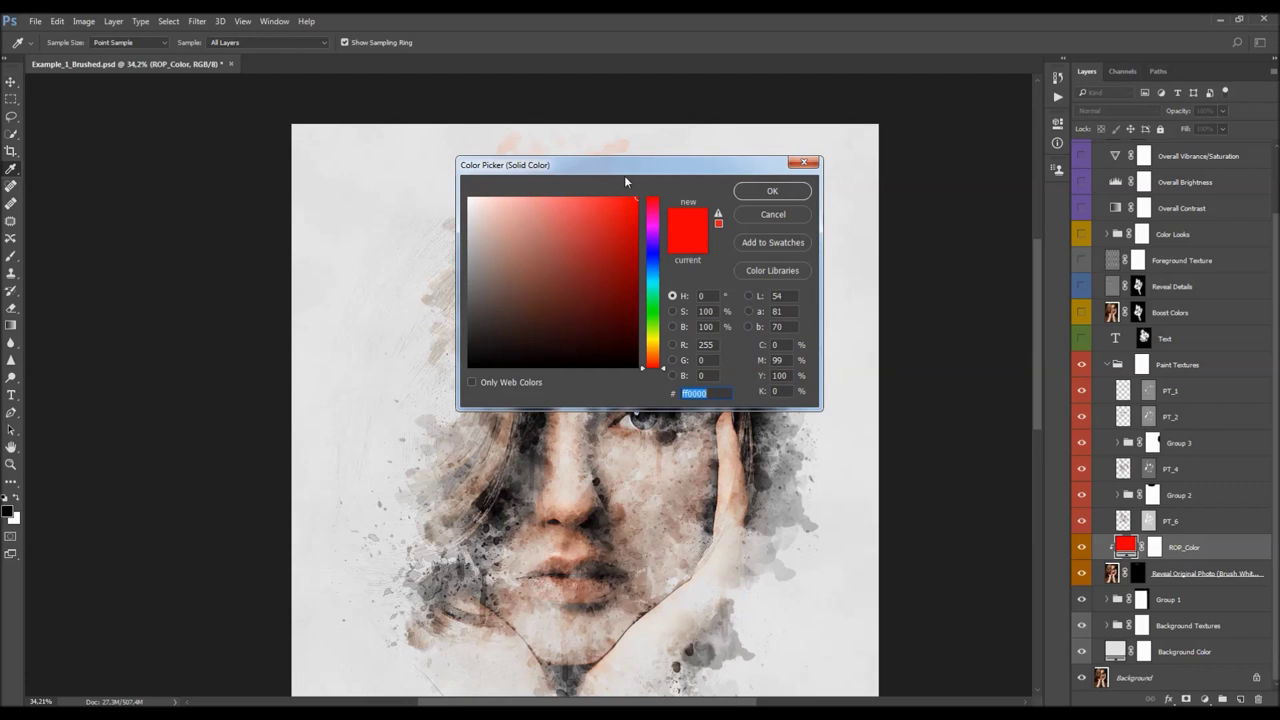
left_click_drag(625, 173, 909, 199)
left_click_drag(840, 307, 886, 291)
left_click_drag(600, 250, 516, 236)
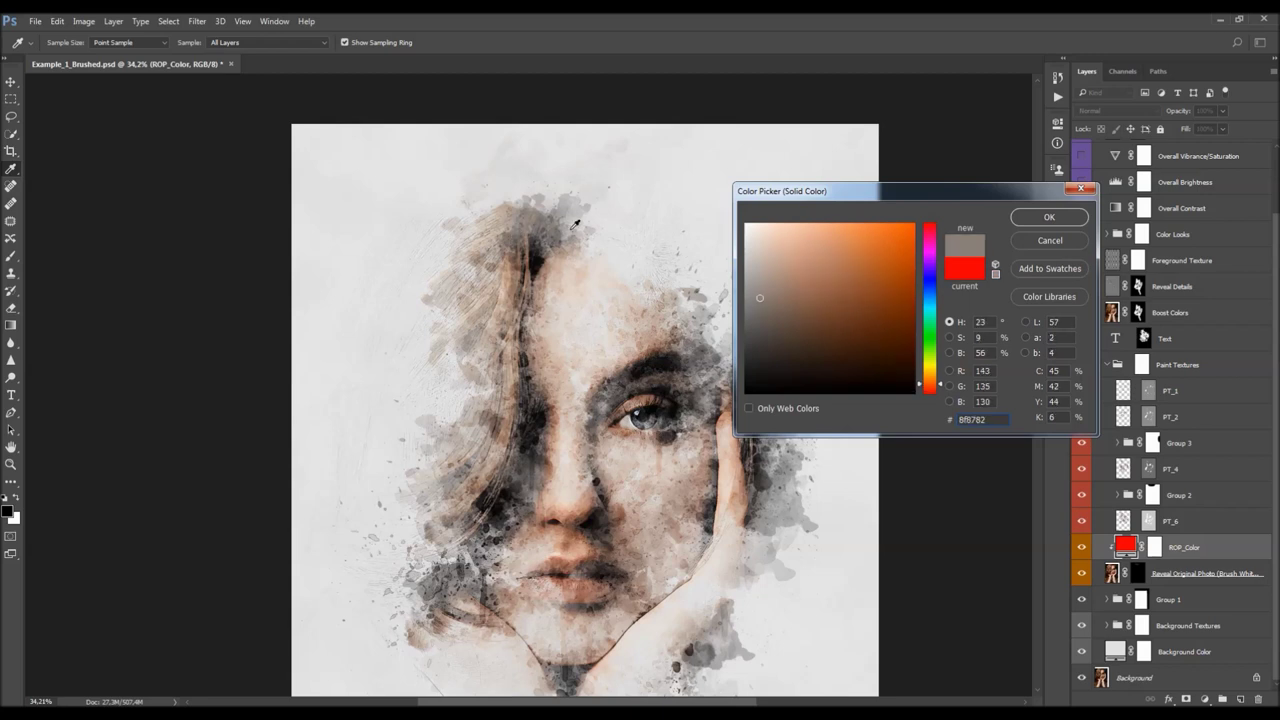
left_click_drag(672, 325, 650, 336)
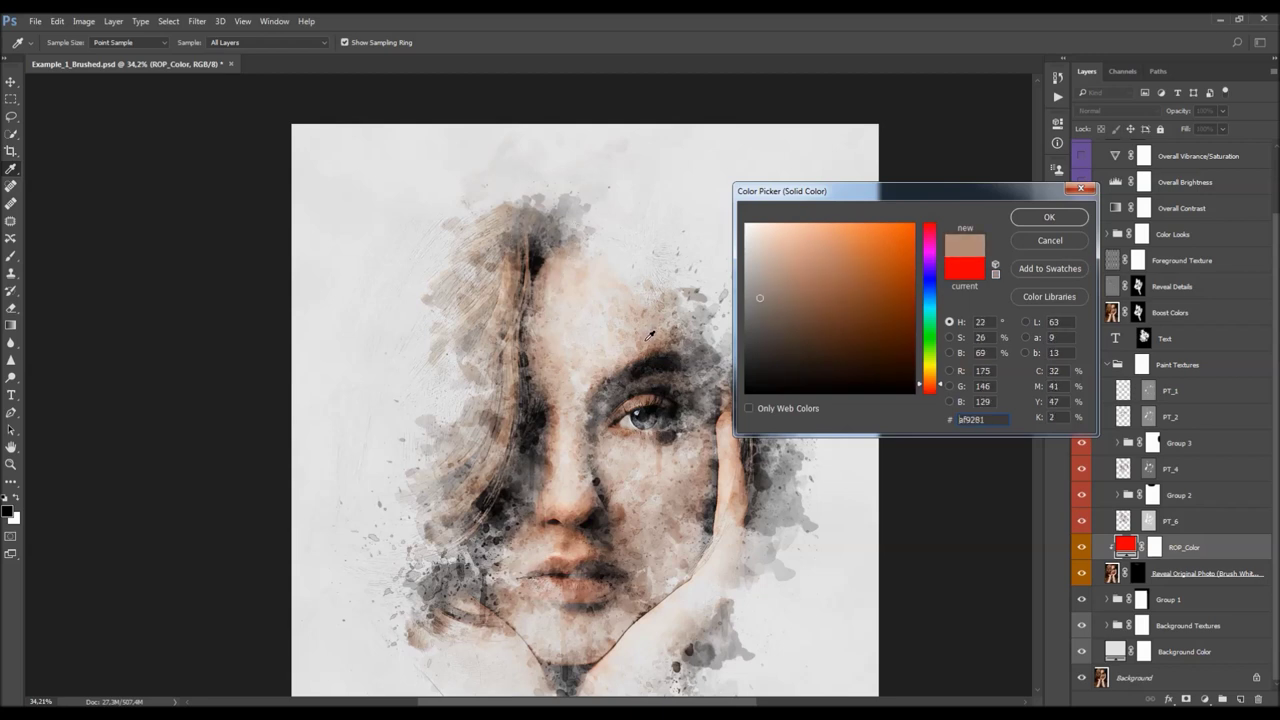
left_click(1049, 218)
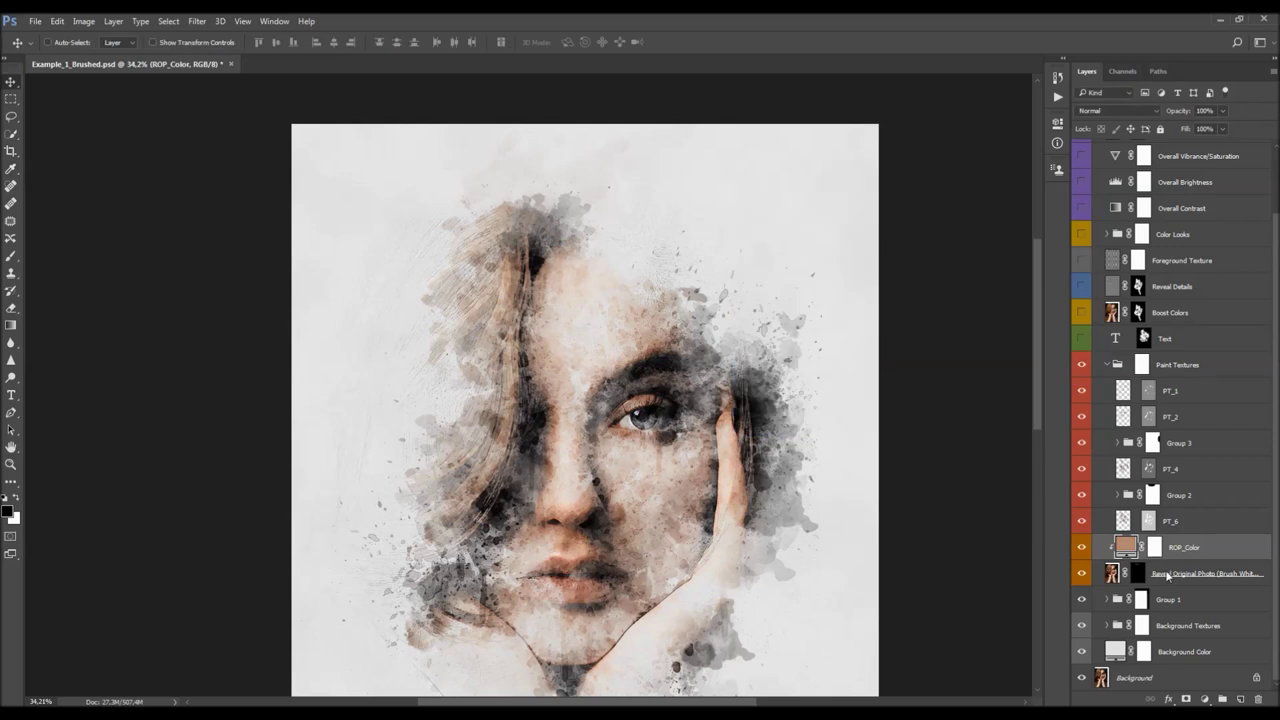
Raise the opacity of the Reveal Original Photo layer to 100%
left_click(1178, 574)
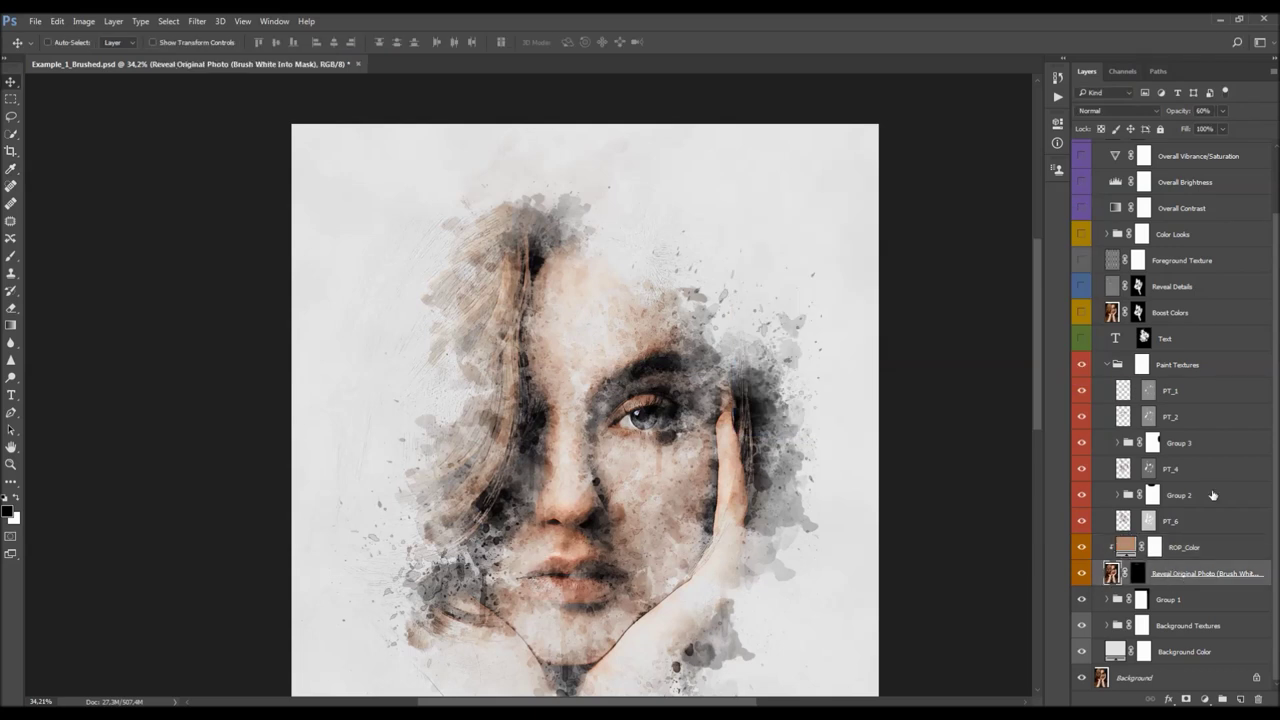
left_click_drag(1183, 113, 1262, 226)
scroll(745, 345, "down", 2)
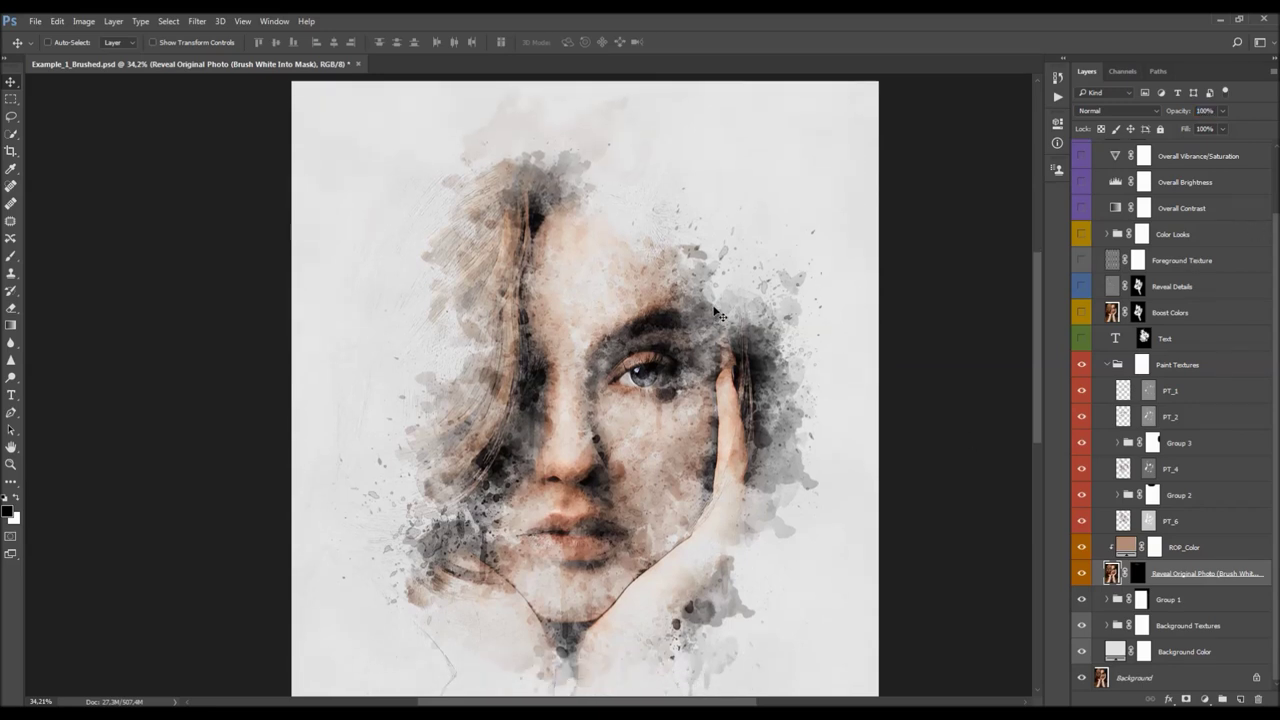
scroll(716, 314, "up", 2)
scroll(714, 303, "up", 2)
scroll(714, 303, "down", 2)
Erase the splatter above the hair by painting black with a soft round 900 px brush on the Reveal Original Photo mask
left_click(1136, 573)
key("b")
right_click(568, 281)
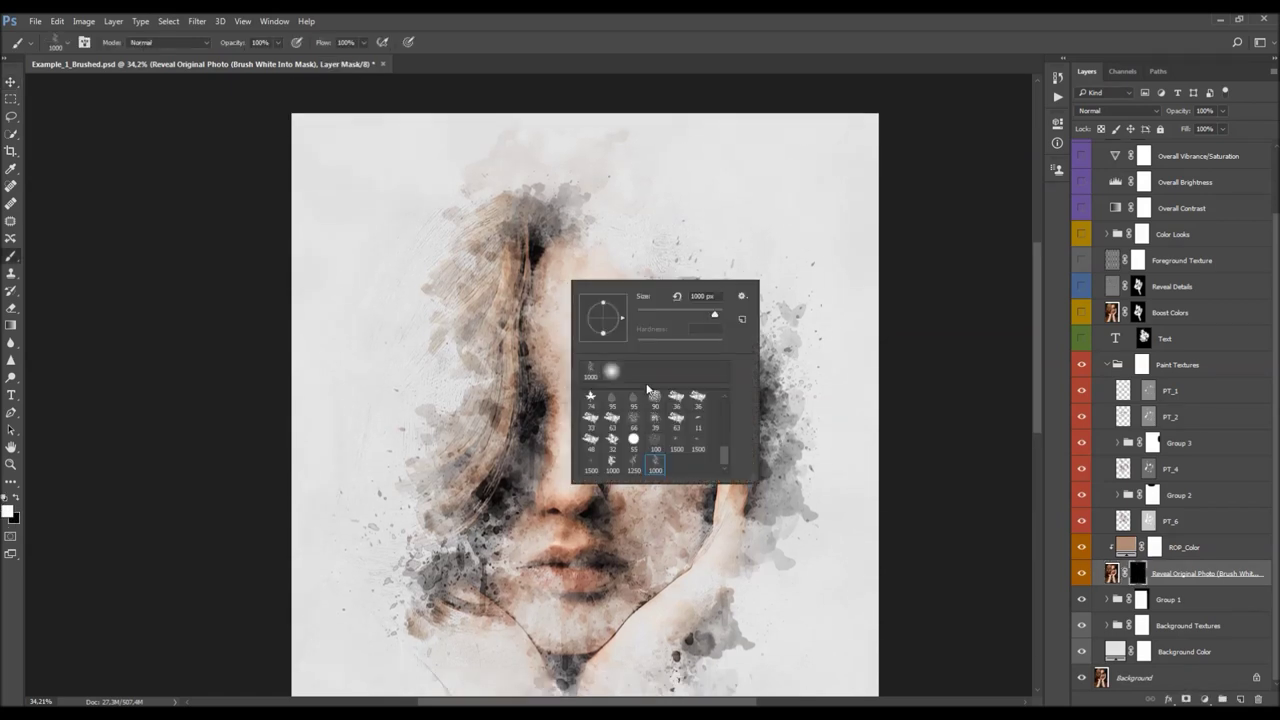
left_click(607, 373)
key("Return")
key("x")
key("[")
mouse_move(609, 231)
left_mouse_down()
mouse_move(665, 144)
mouse_move(721, 140)
mouse_move(378, 181)
mouse_move(421, 206)
mouse_move(436, 299)
left_mouse_up()
key("v")
right_click(523, 270)
key("Escape")
Choose the 1000 px splatter brush with white and stamp a new splatter above the hair on the Reveal Original Photo mask
key("b")
right_click(604, 267)
scroll(698, 444, "down", 4)
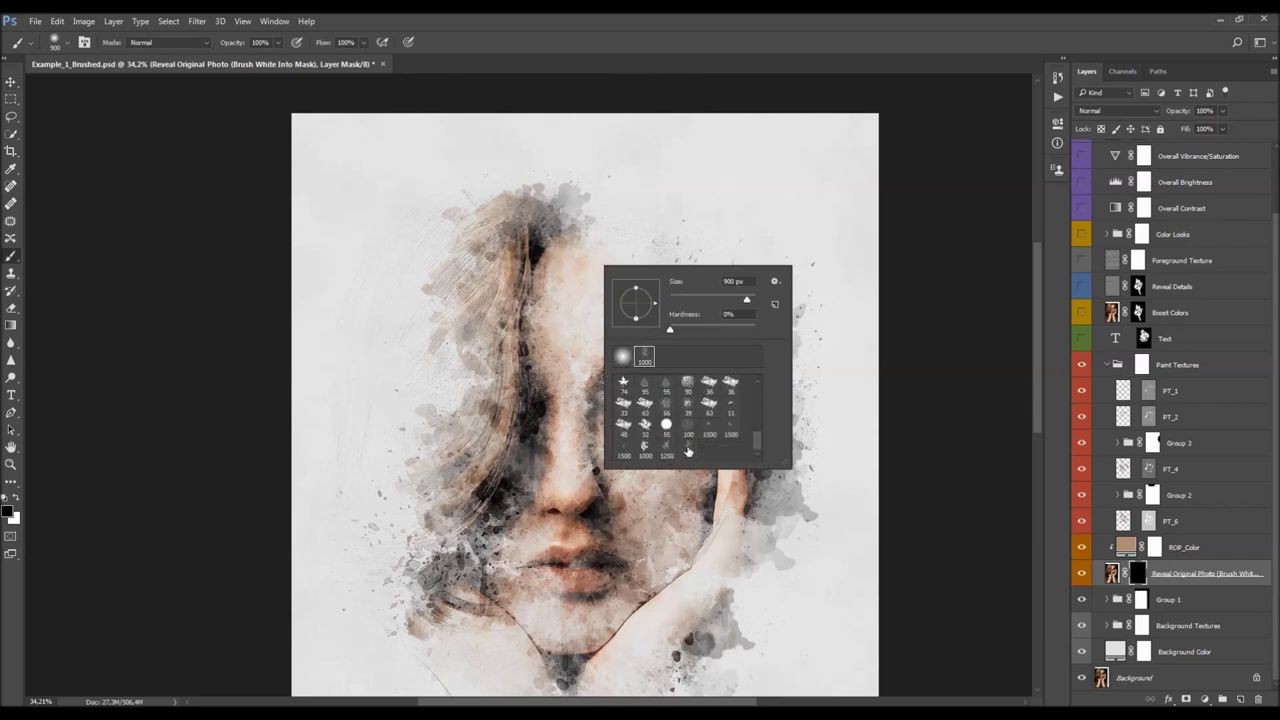
double_click(688, 448)
key("x")
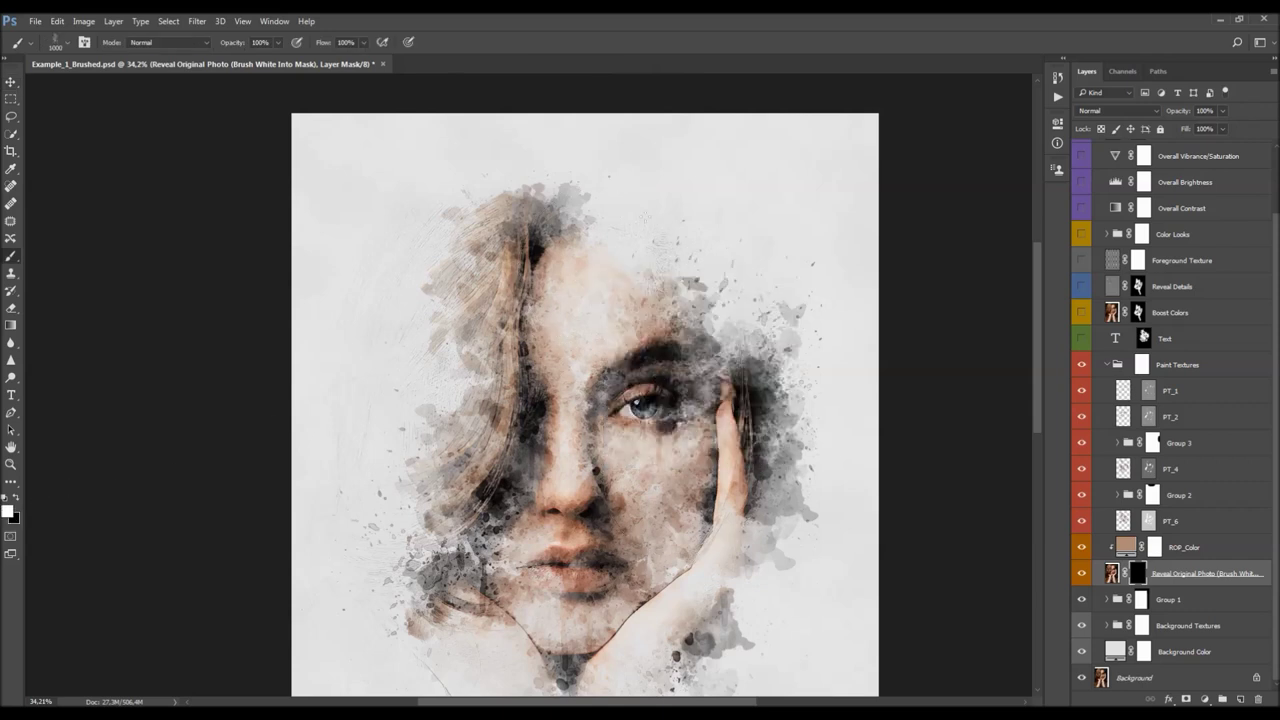
left_click(568, 176)
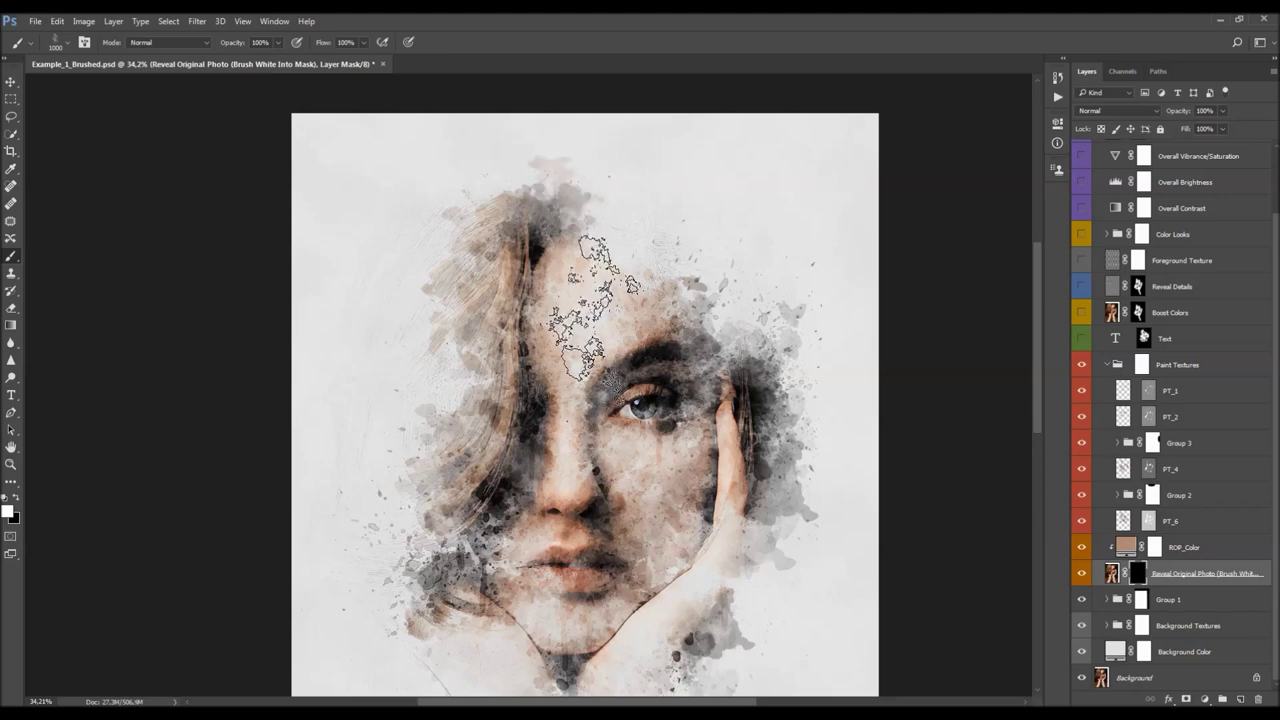
mouse_move(586, 298)
left_mouse_down()
mouse_move(600, 200)
mouse_move(675, 214)
mouse_move(527, 218)
mouse_move(549, 198)
mouse_move(684, 214)
left_mouse_up()
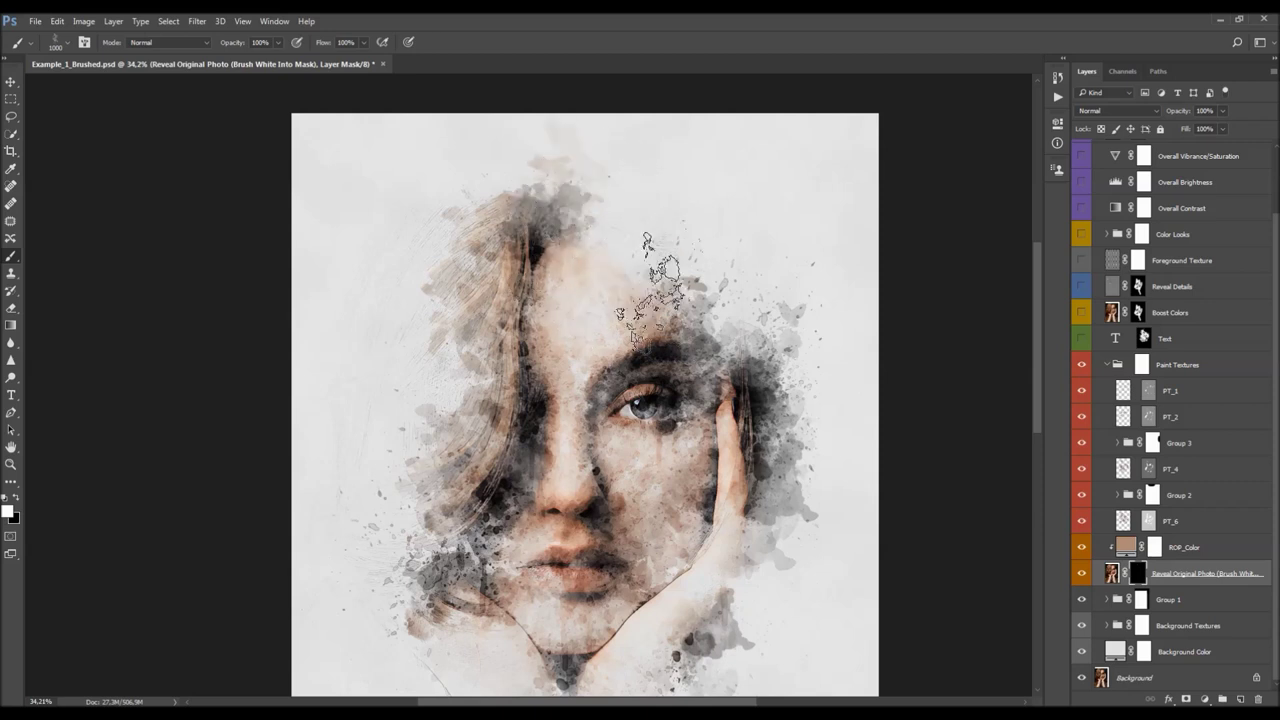
Try another white splatter stroke around the forehead and hair on the Reveal Original Photo mask
left_click_drag(643, 288, 513, 326)
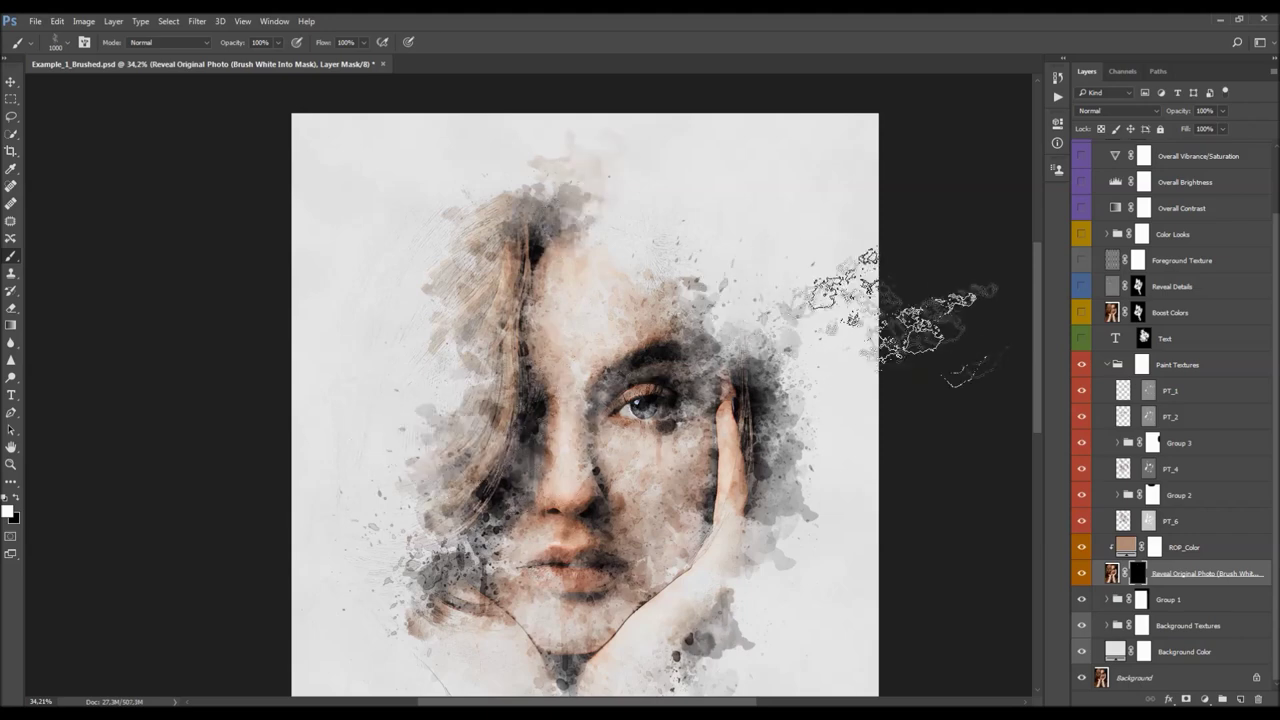
scroll(504, 366, "down", 1)
scroll(504, 366, "down", 1)
scroll(504, 366, "up", 1)
key("ctrl+z")
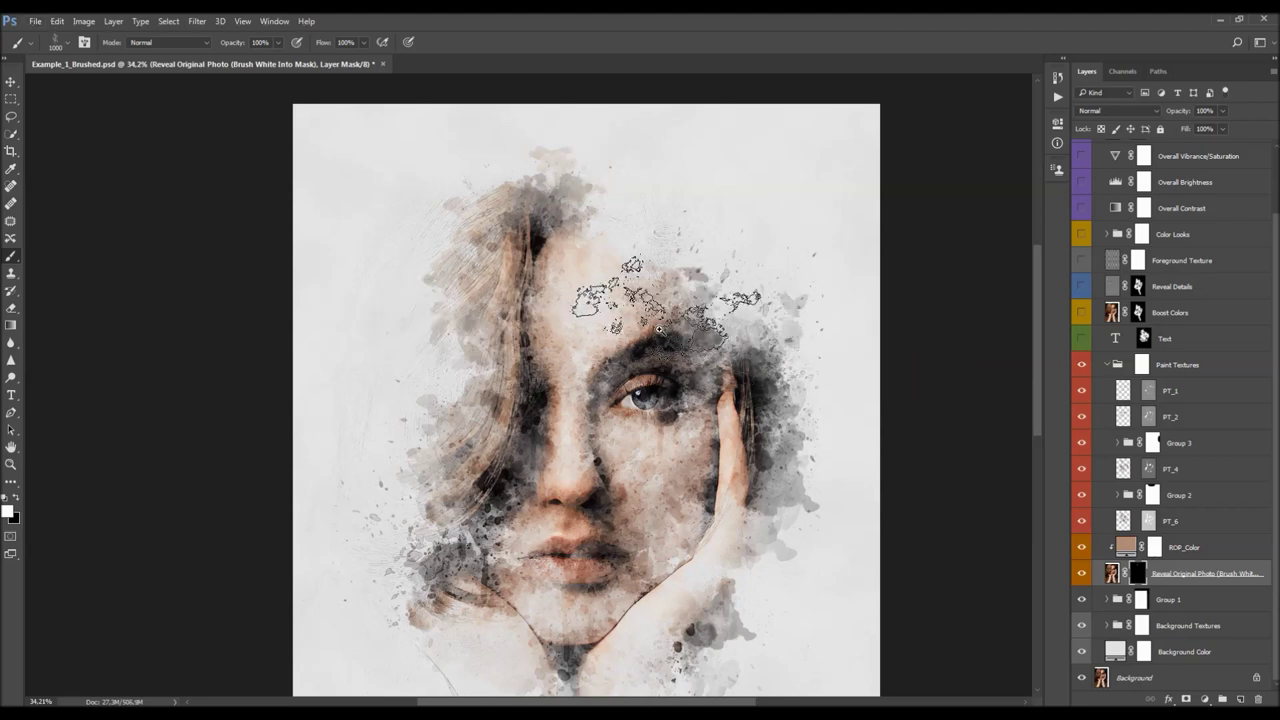
Duplicate the Reveal Original Photo layer together with its clipped ROP_Color fill
key("z")
left_click(603, 312)
left_click(603, 310, "alt")
key("b")
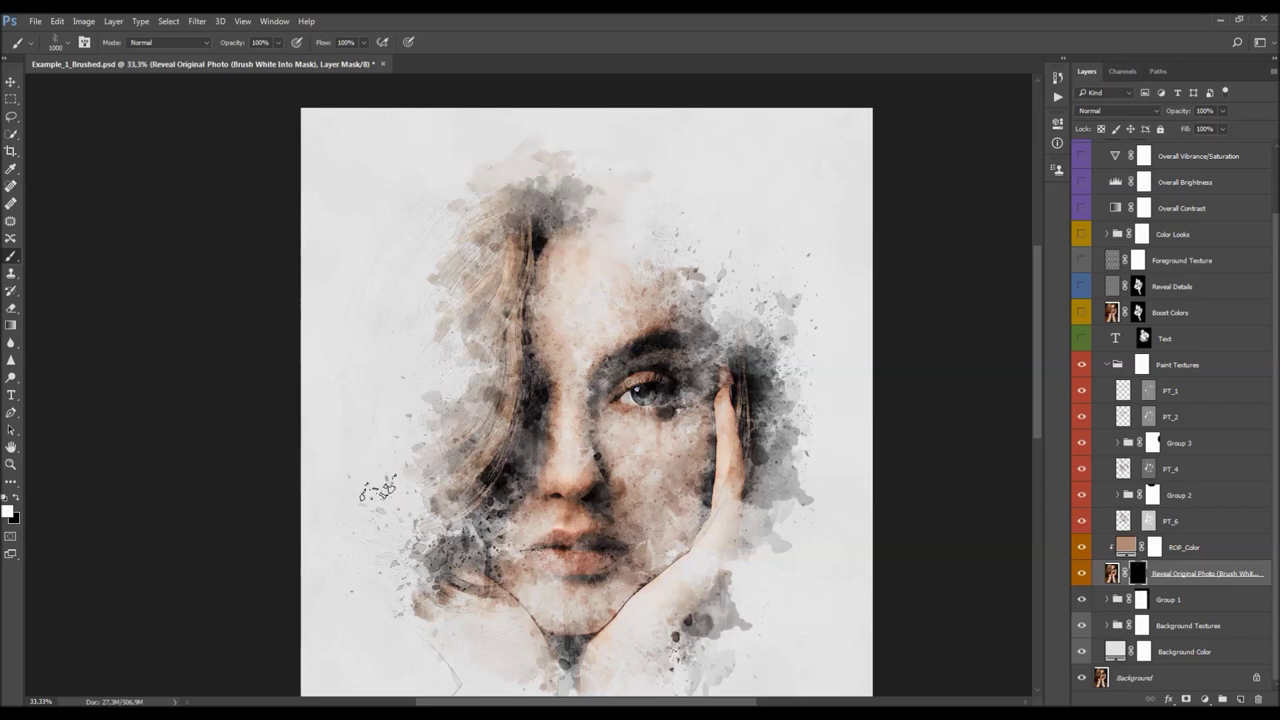
key("v")
scroll(825, 450, "down", 2)
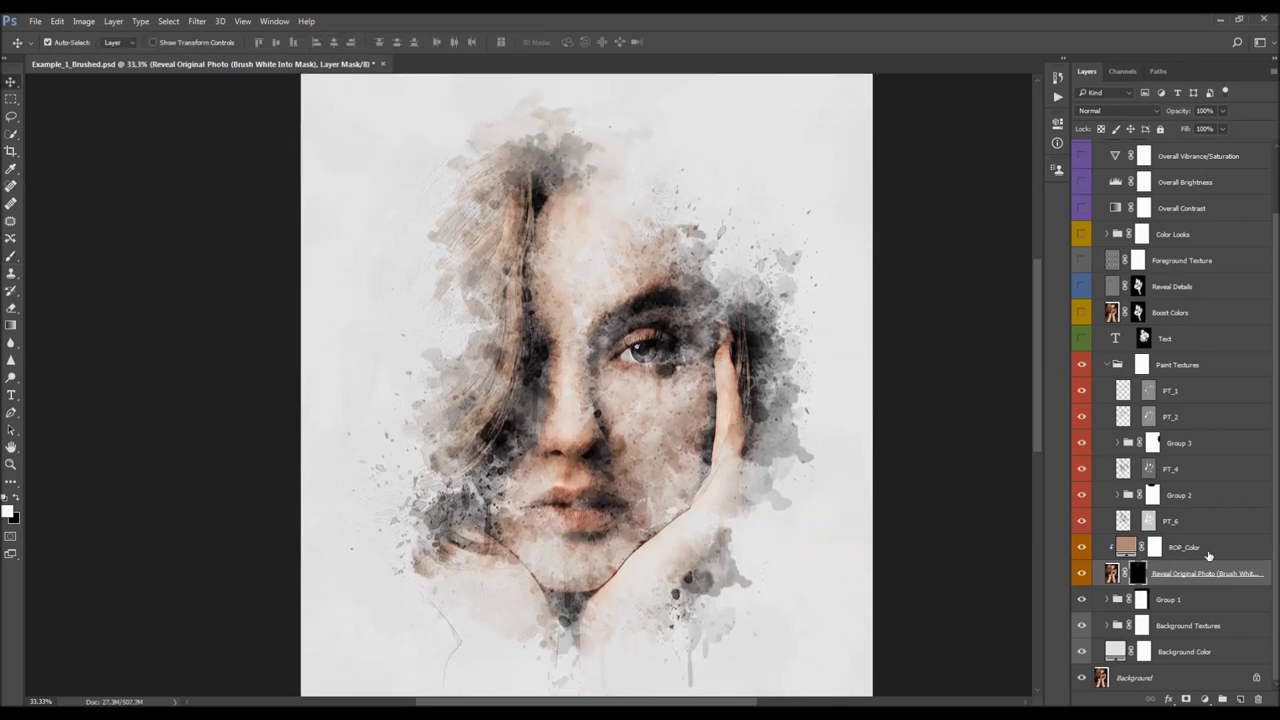
left_click(1208, 553)
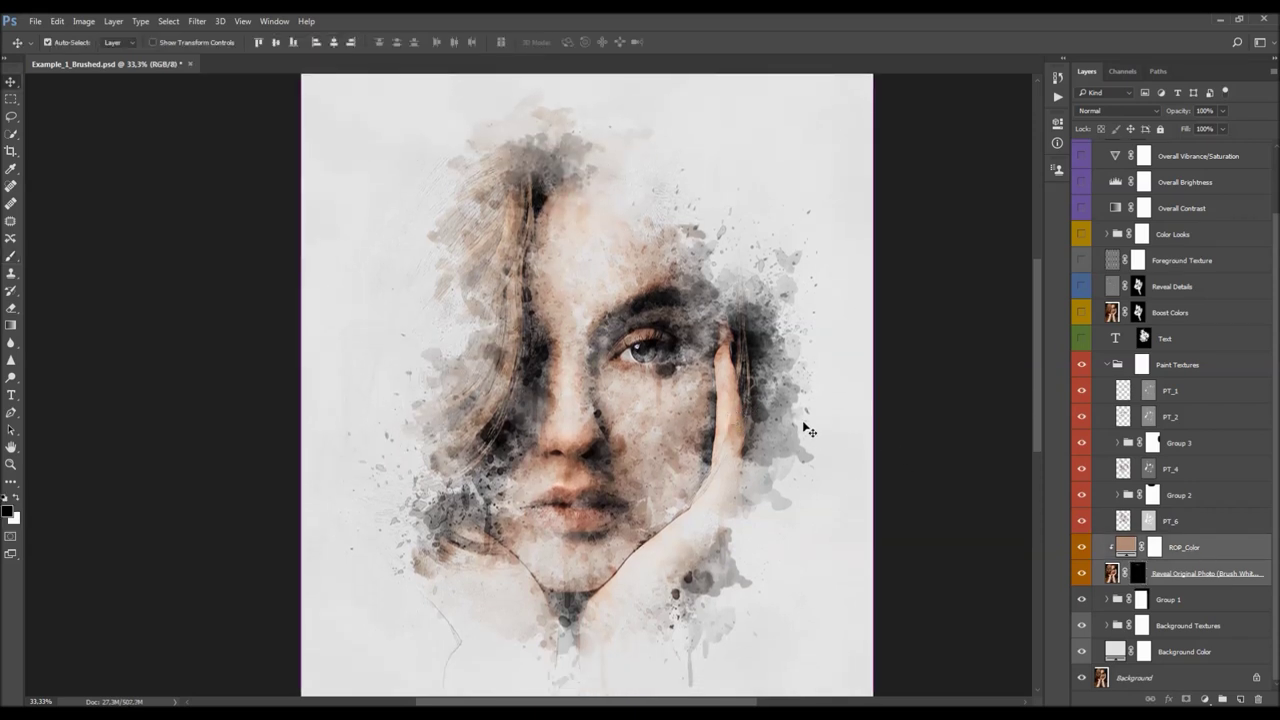
key("ctrl+j")
scroll(800, 428, "up", 2)
scroll(800, 428, "down", 2)
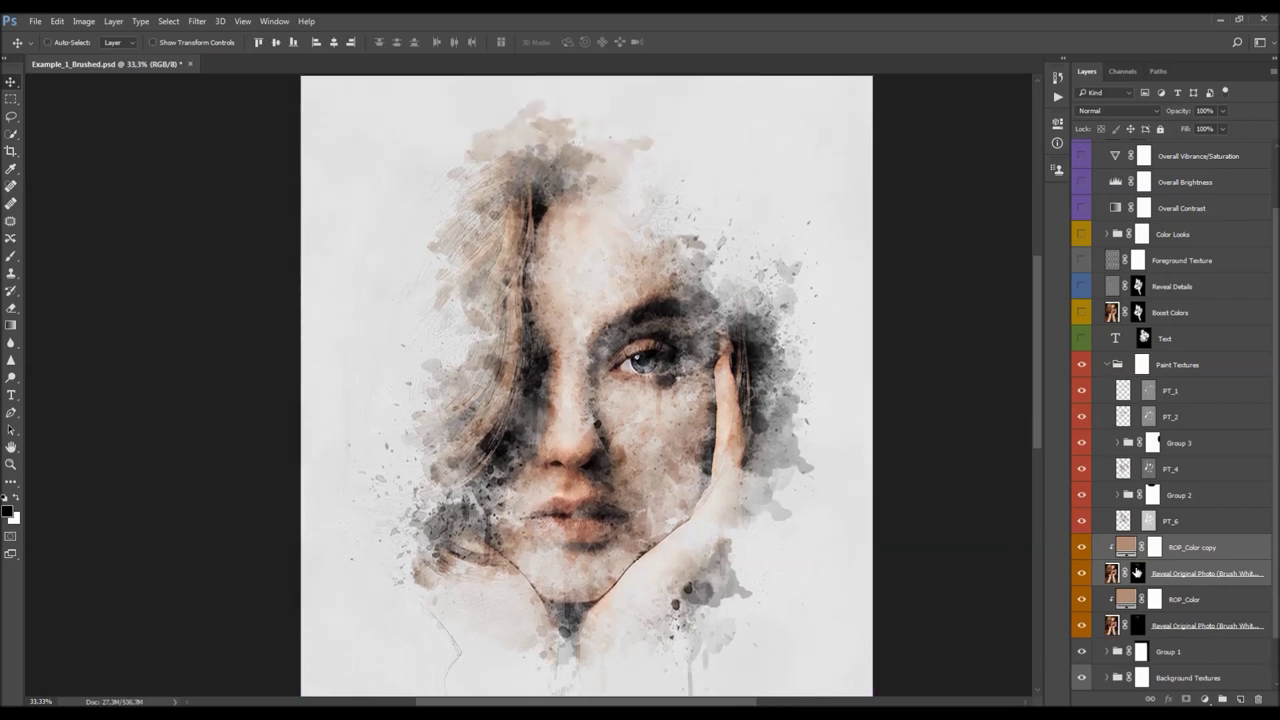
Fill the mask of the duplicated Reveal Original Photo layer with black at 100% opacity and check the mask
left_click(1137, 571)
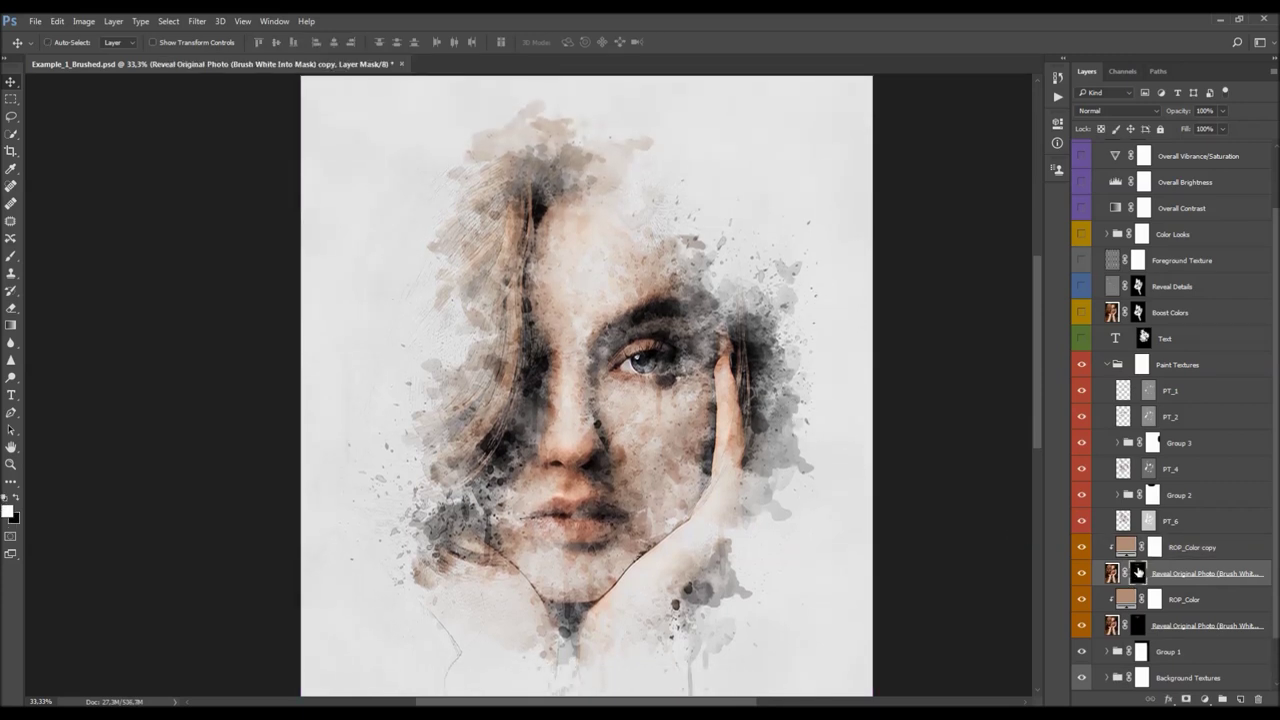
key("x")
key("alt+BackSpace")
key("shift+BackSpace")
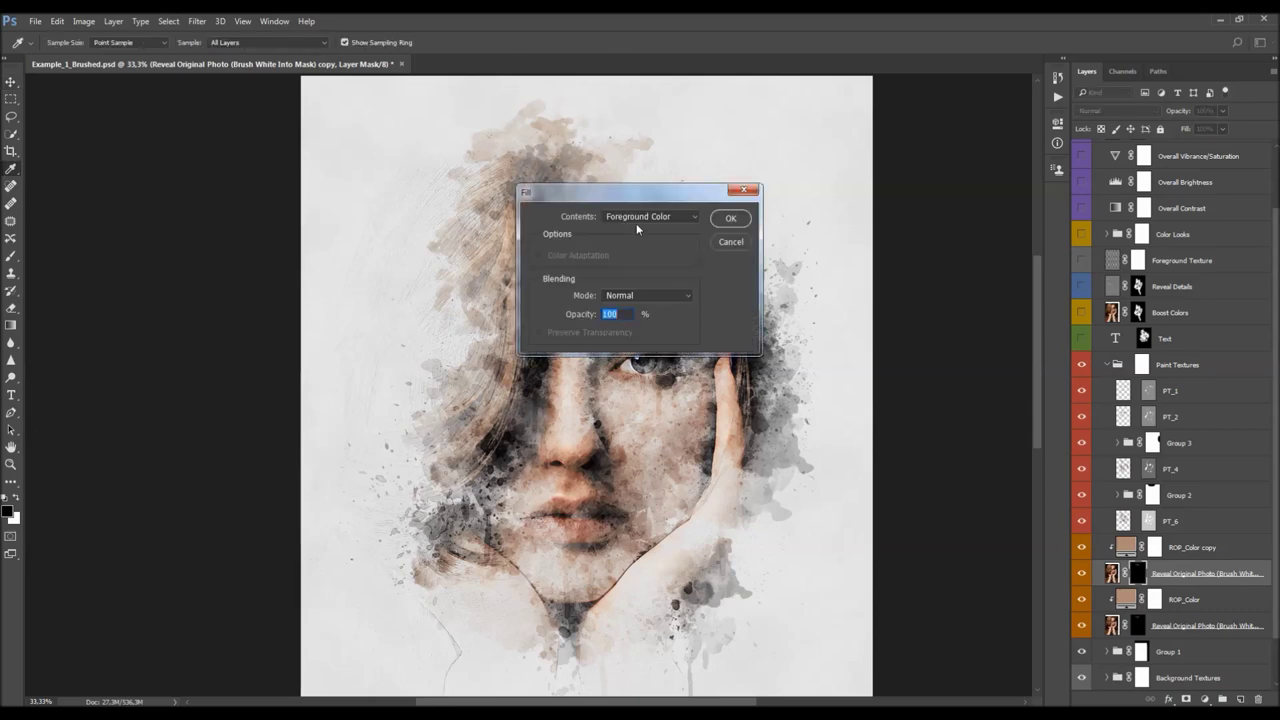
left_click(731, 218)
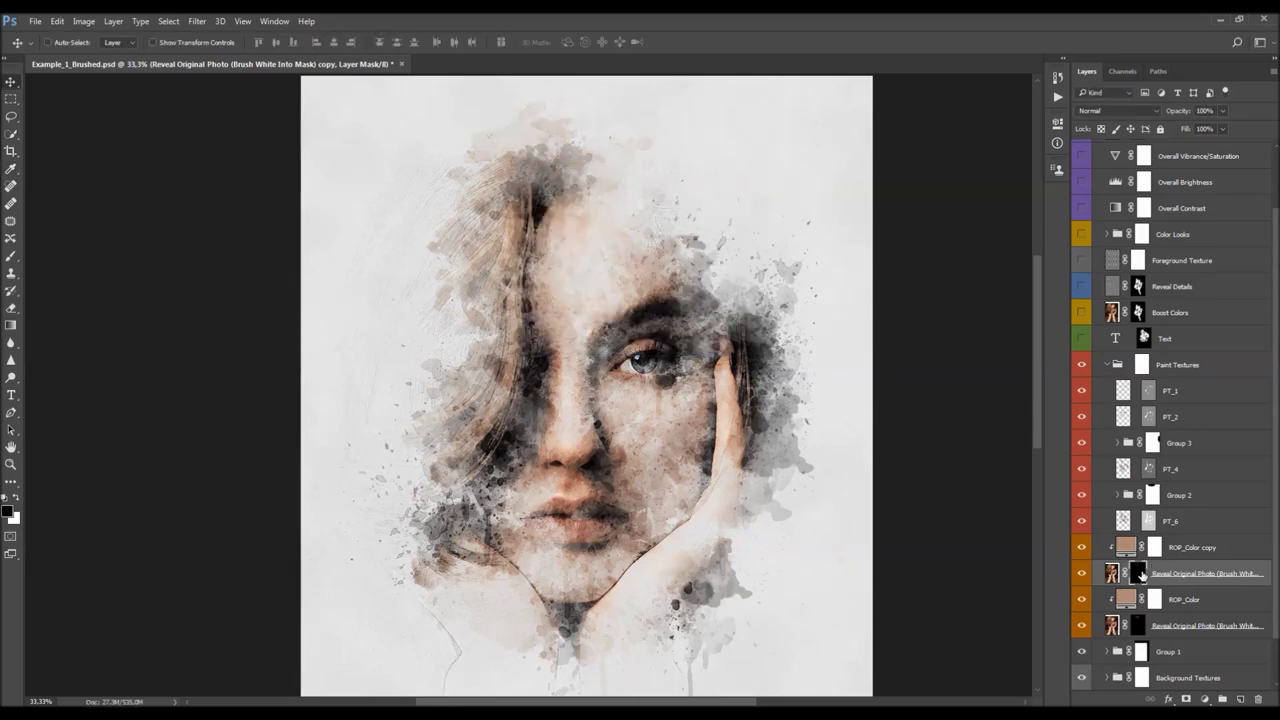
left_click(1139, 574, "alt")
left_click(1139, 574, "alt")
Hide the ROP_Color copy layer and stamp a white splatter beside the long hair strands on the duplicated Reveal Original Photo mask
left_click_drag(1082, 575, 1081, 547)
left_click(1081, 573)
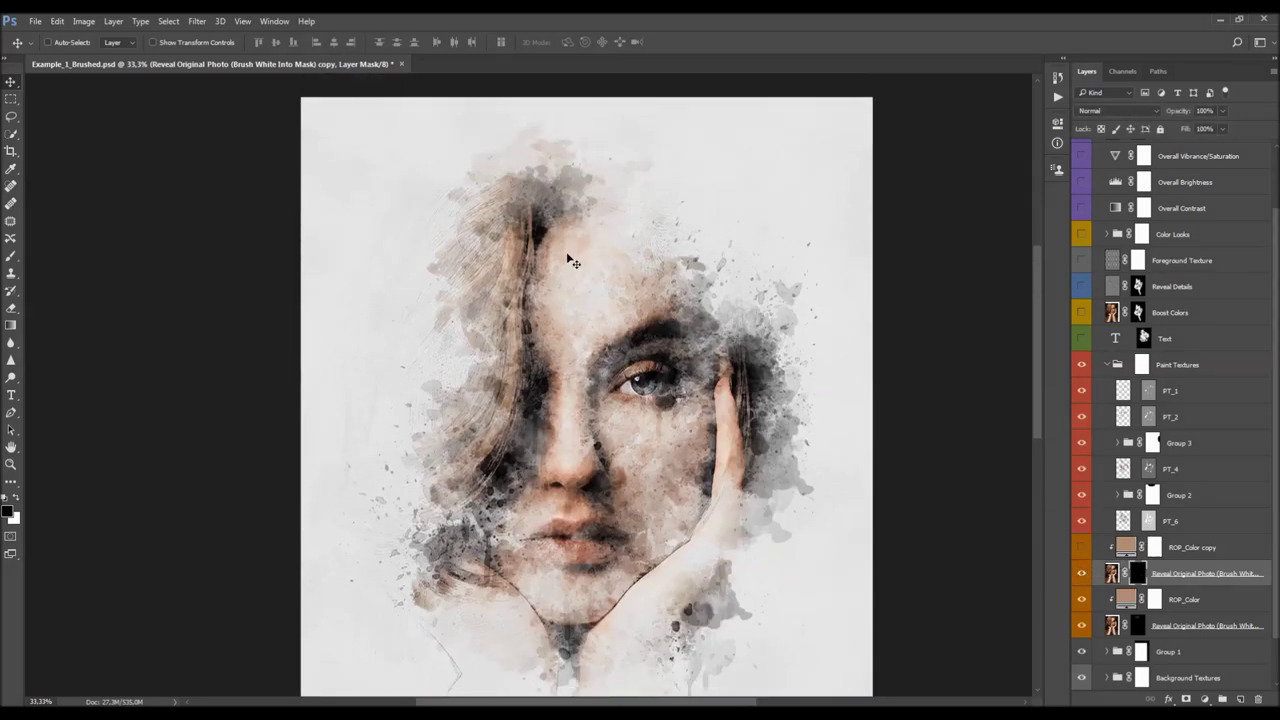
scroll(568, 252, "up", 3)
scroll(580, 246, "down", 5)
key("b")
scroll(600, 229, "up", 2)
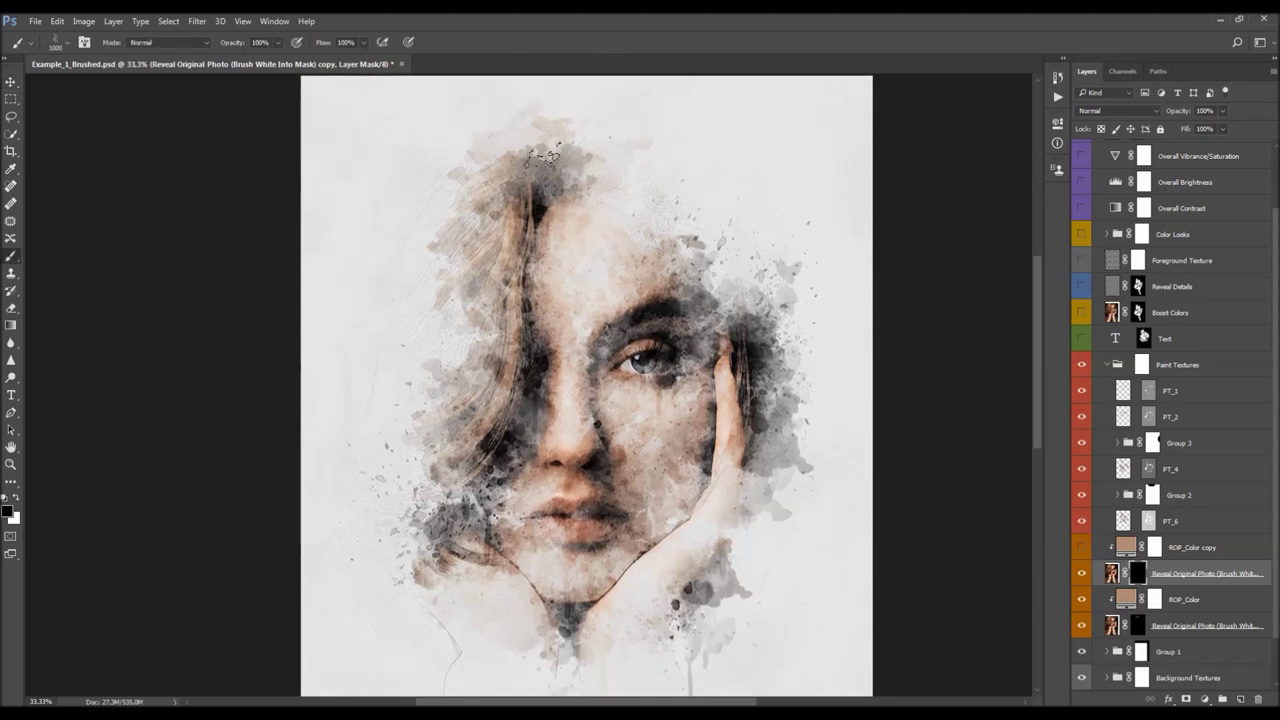
scroll(660, 318, "down", 6)
scroll(590, 330, "down", 2)
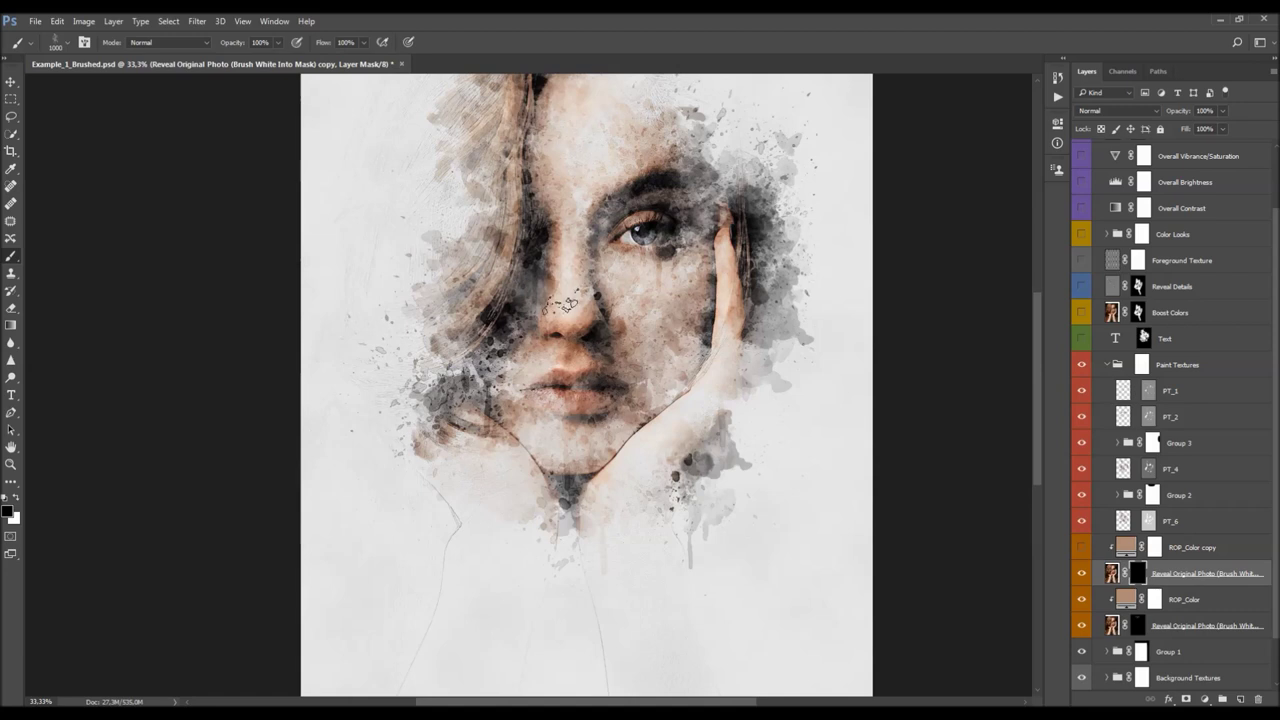
scroll(560, 305, "up", 1)
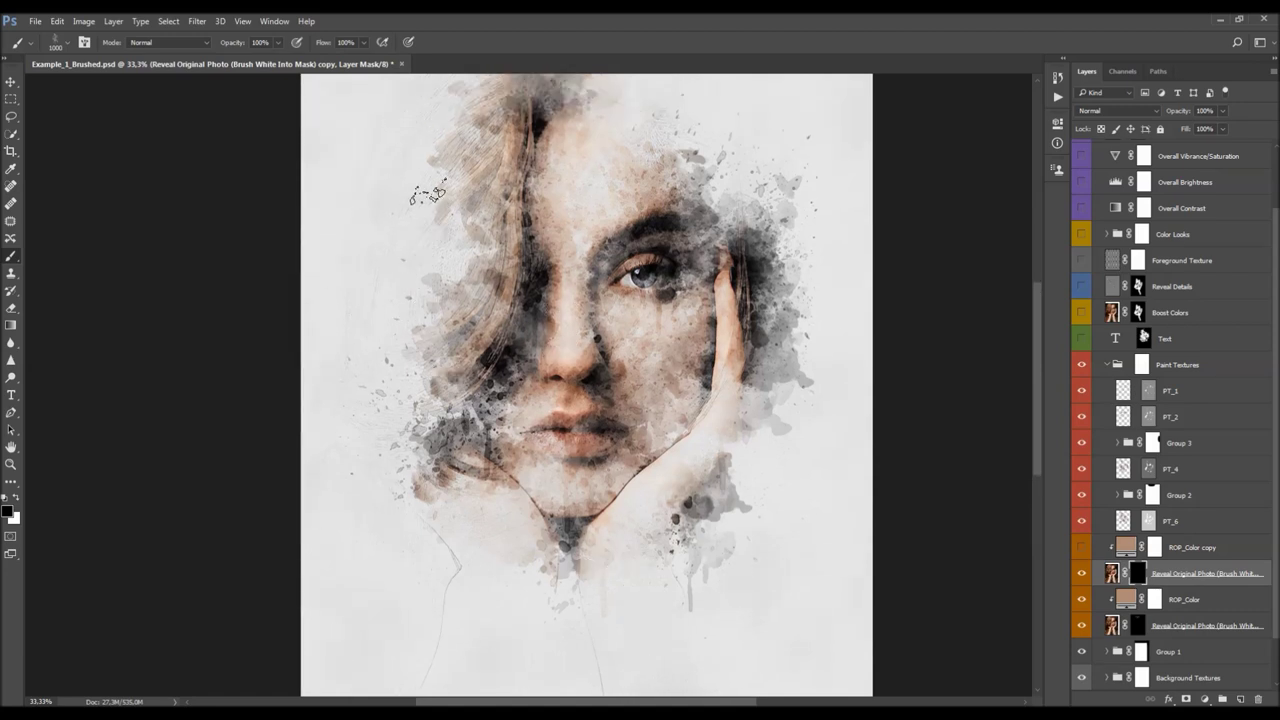
scroll(428, 192, "up", 1)
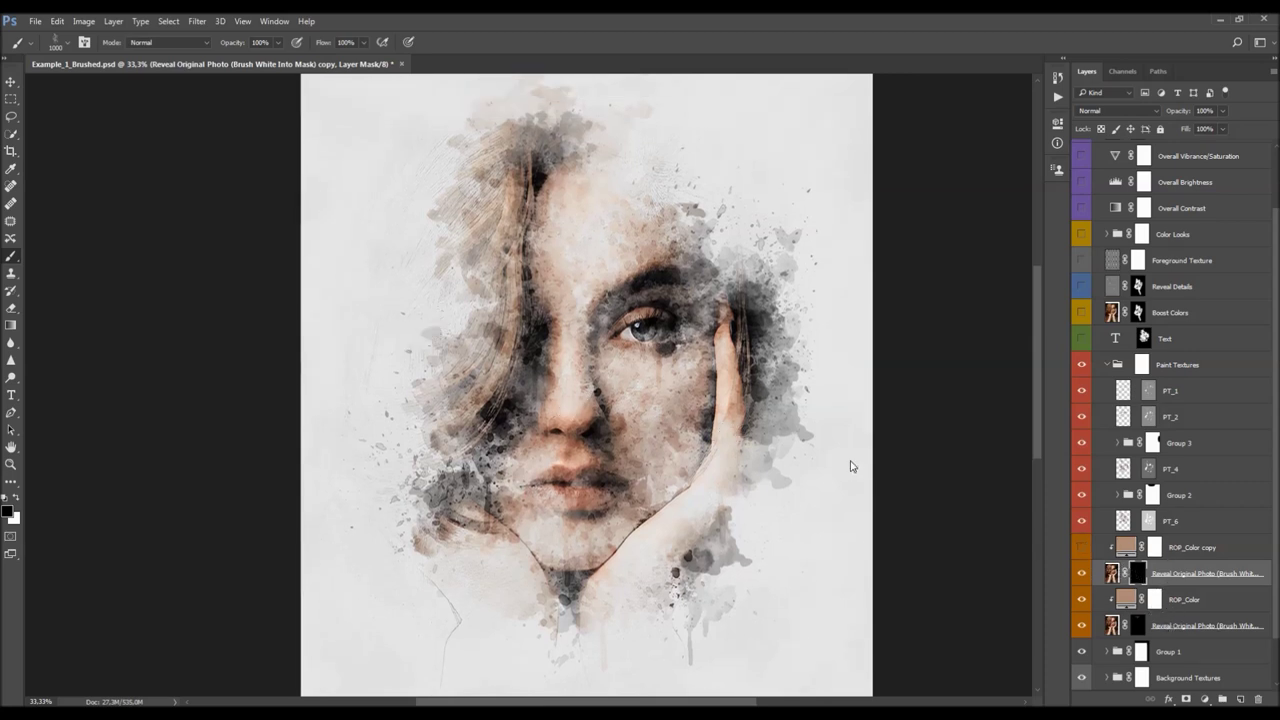
scroll(585, 300, "down", 2)
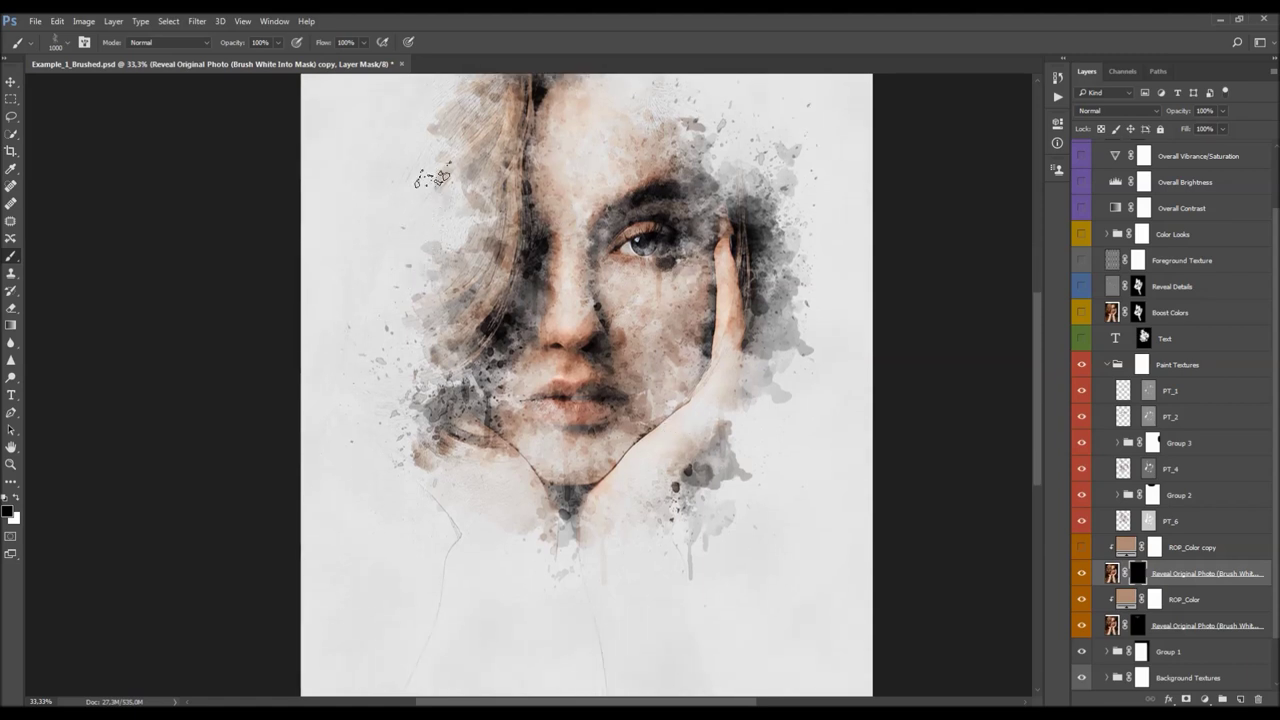
key("x")
left_click(443, 251)
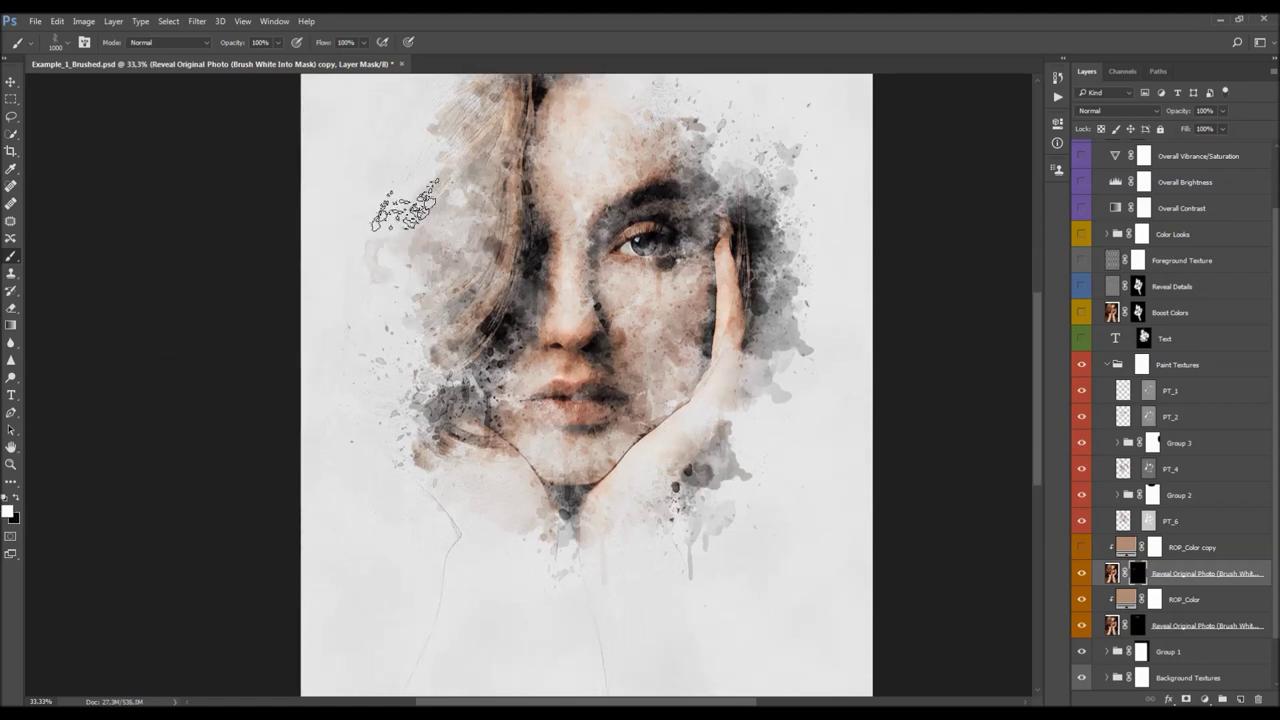
scroll(430, 200, "up", 1)
Show the ROP_Color copy layer and set its fill colour to pure red (ff0000)
key("v")
left_click(1081, 547)
double_click(1126, 546)
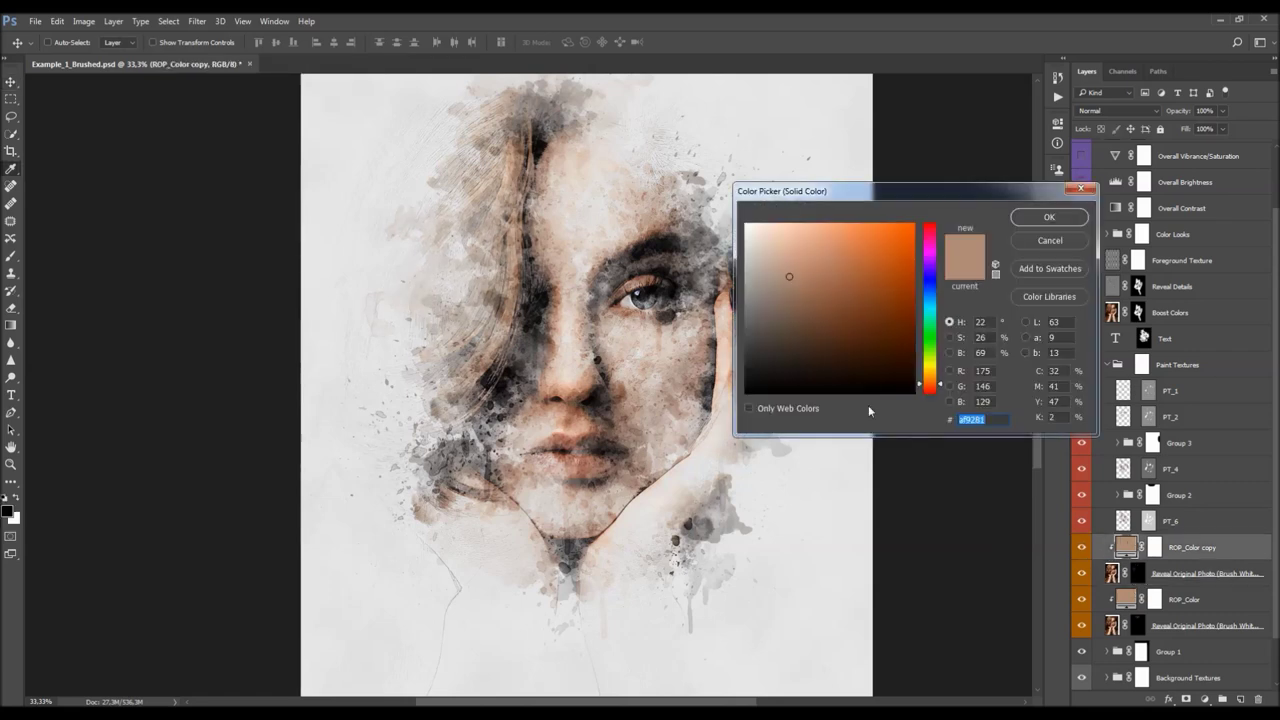
left_click(826, 309)
left_click(927, 229)
left_click_drag(927, 229, 928, 222)
left_click_drag(900, 236, 960, 203)
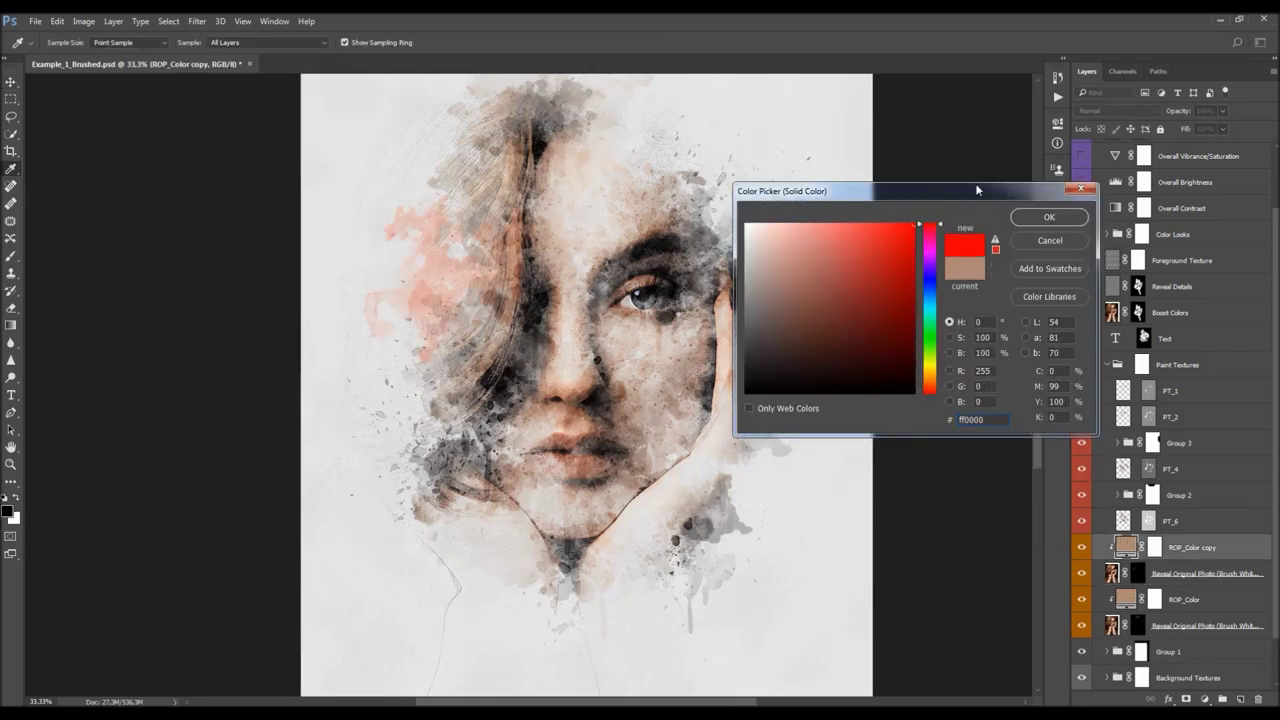
left_click(1050, 218)
scroll(600, 335, "up", 2)
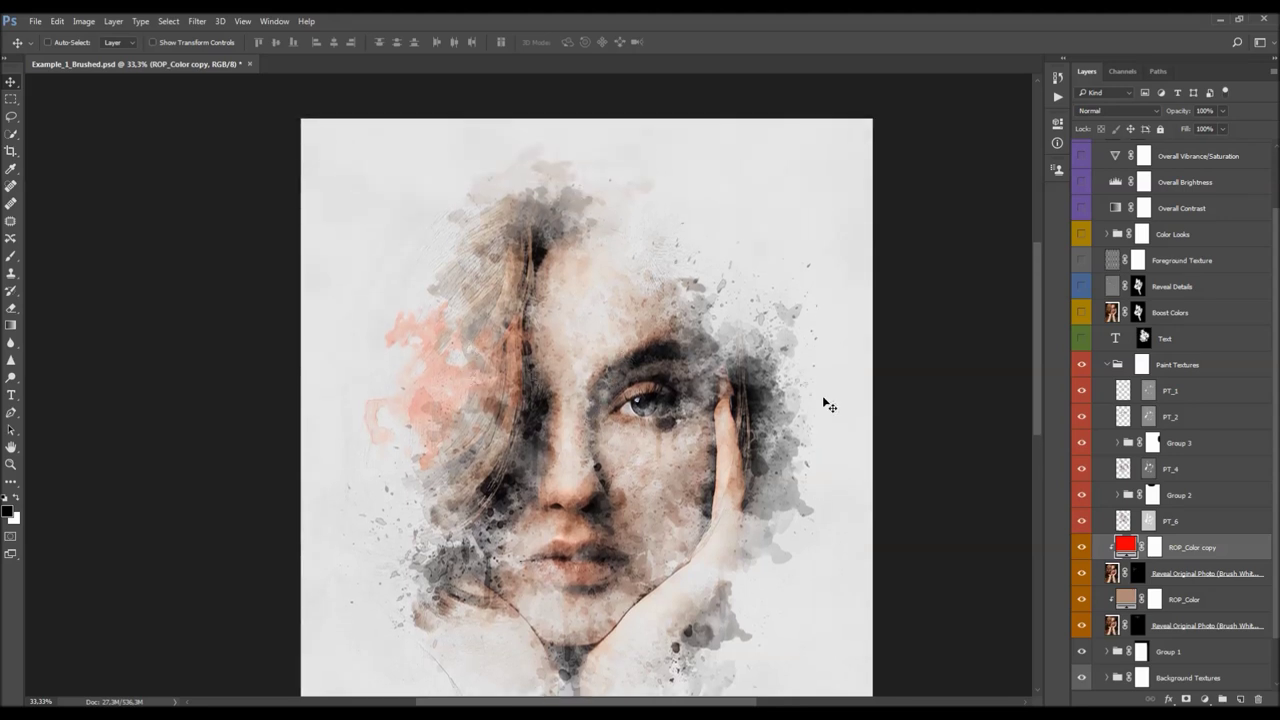
Change the ROP_Color copy fill to a brown tone sampled from the hair
scroll(829, 405, "down", 3)
double_click(1126, 546)
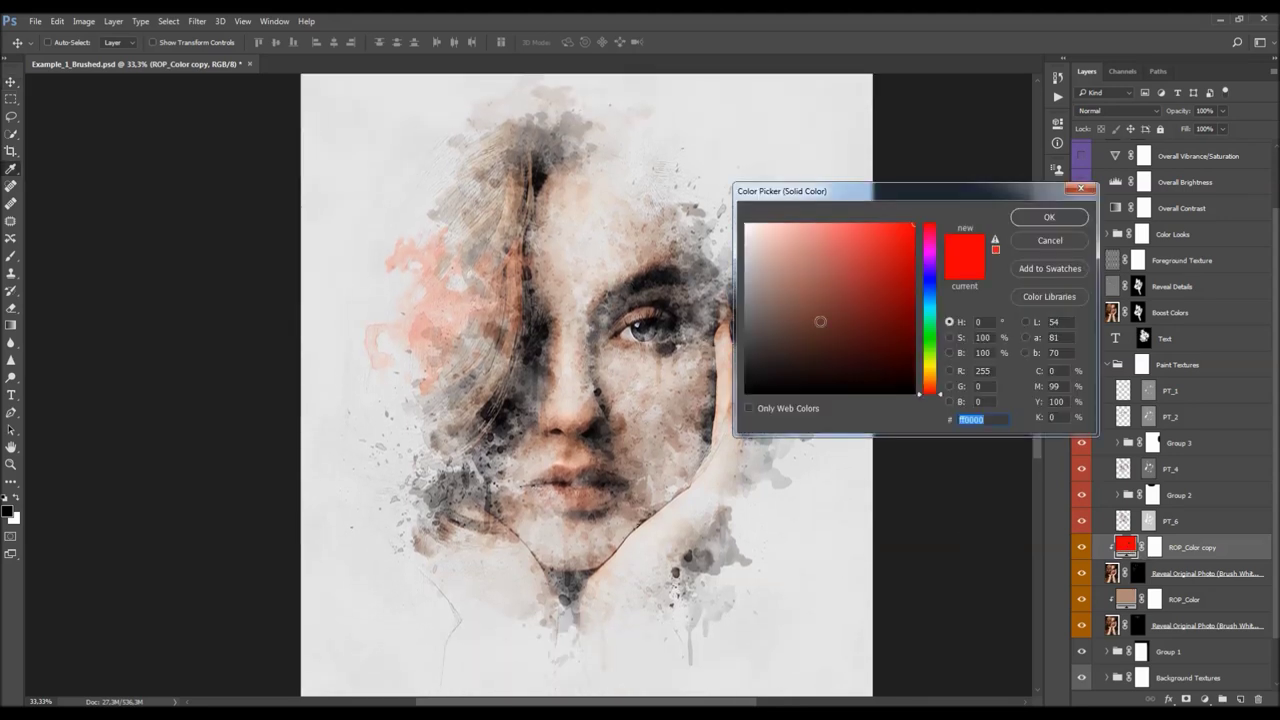
left_click(561, 316)
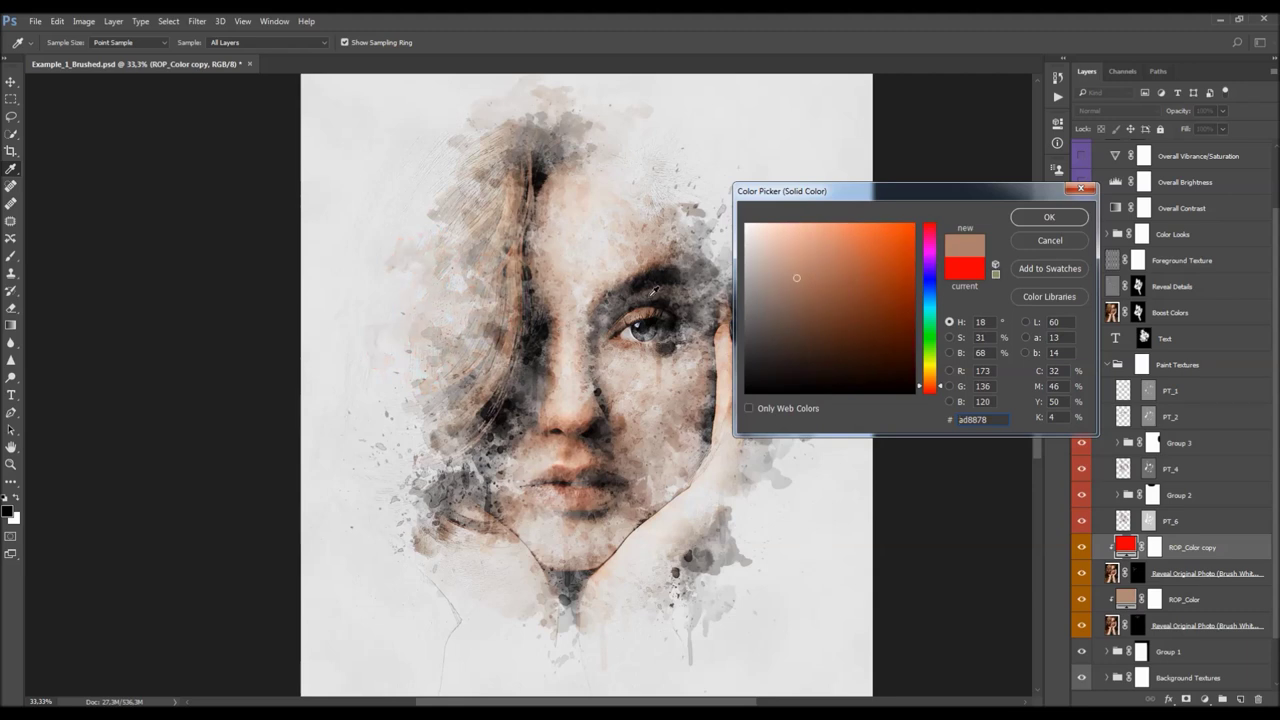
left_click_drag(548, 267, 520, 263)
key("Return")
key("v")
Set the opacity of the duplicated Reveal Original Photo layer to 75%
left_click(1190, 574)
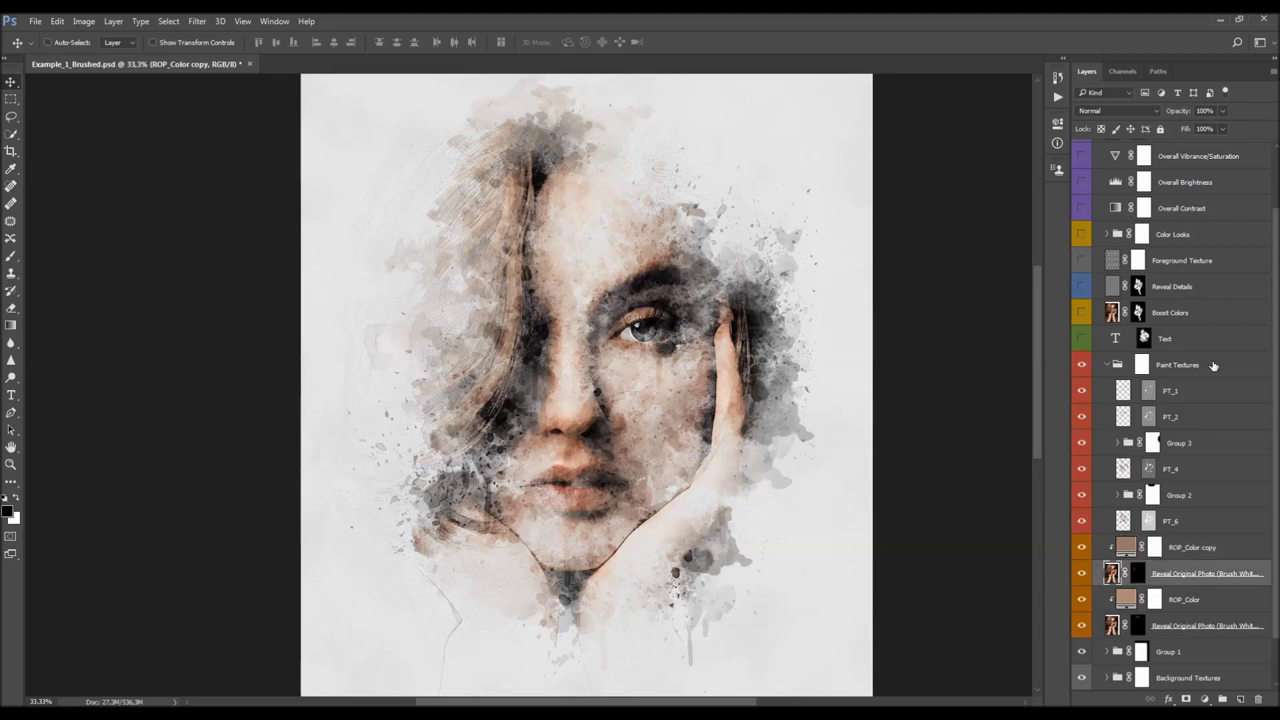
left_click_drag(1171, 113, 921, 204)
key("7")
key("5")
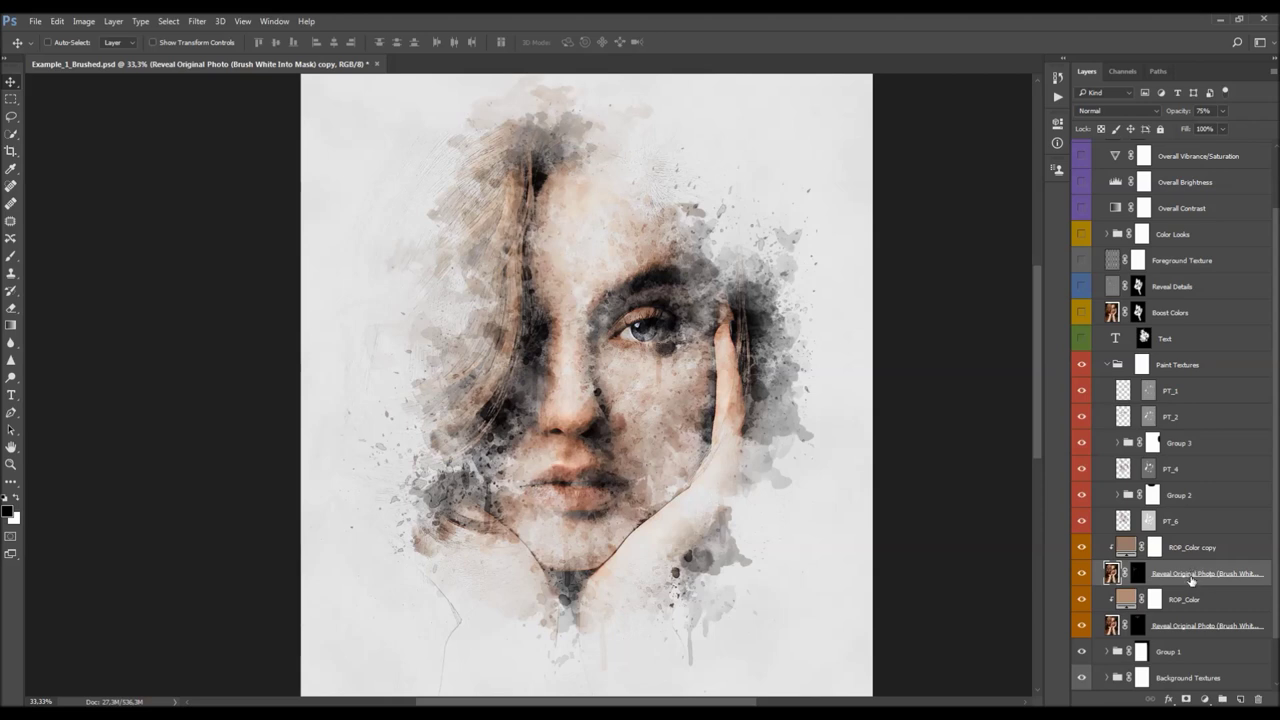
Examine the two Reveal Original Photo layers, the ROP_Color copy fill and their splatters on the portrait
left_click(1136, 572)
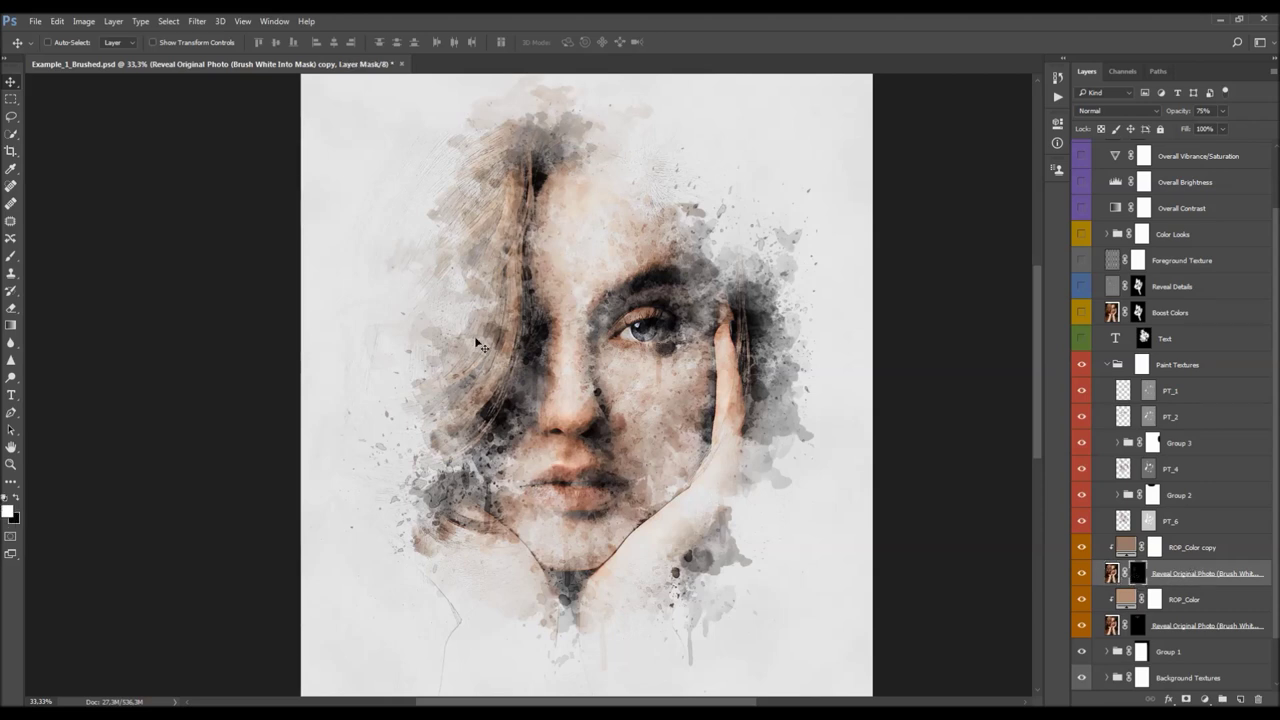
left_click(1176, 625)
scroll(701, 236, "up", 1)
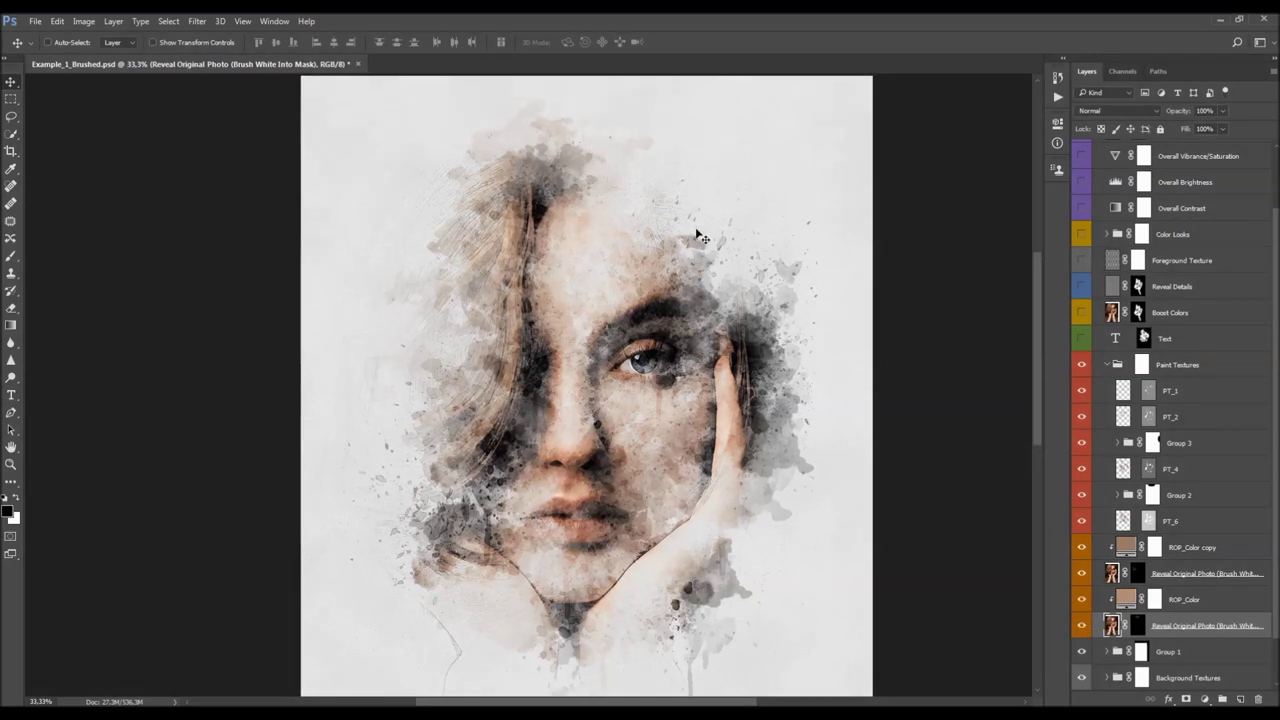
scroll(701, 236, "down", 2)
left_click(1178, 575)
left_click(1192, 548, "ctrl")
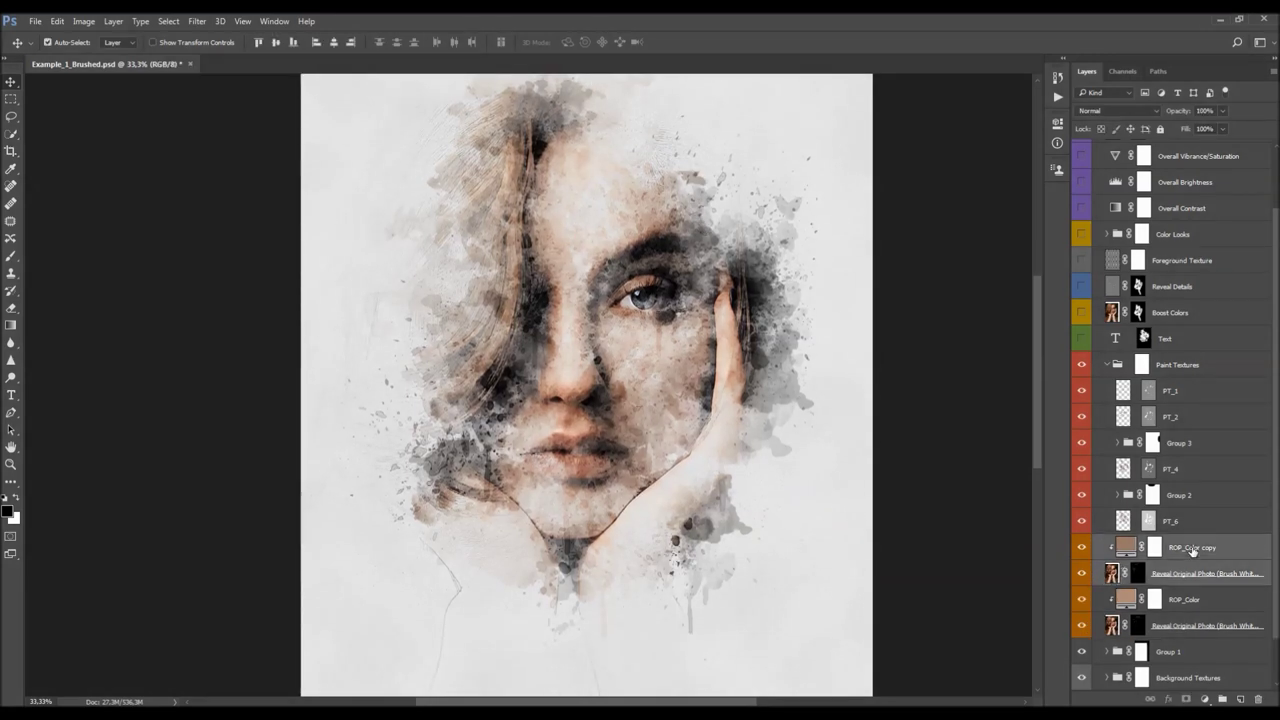
scroll(706, 424, "up", 1)
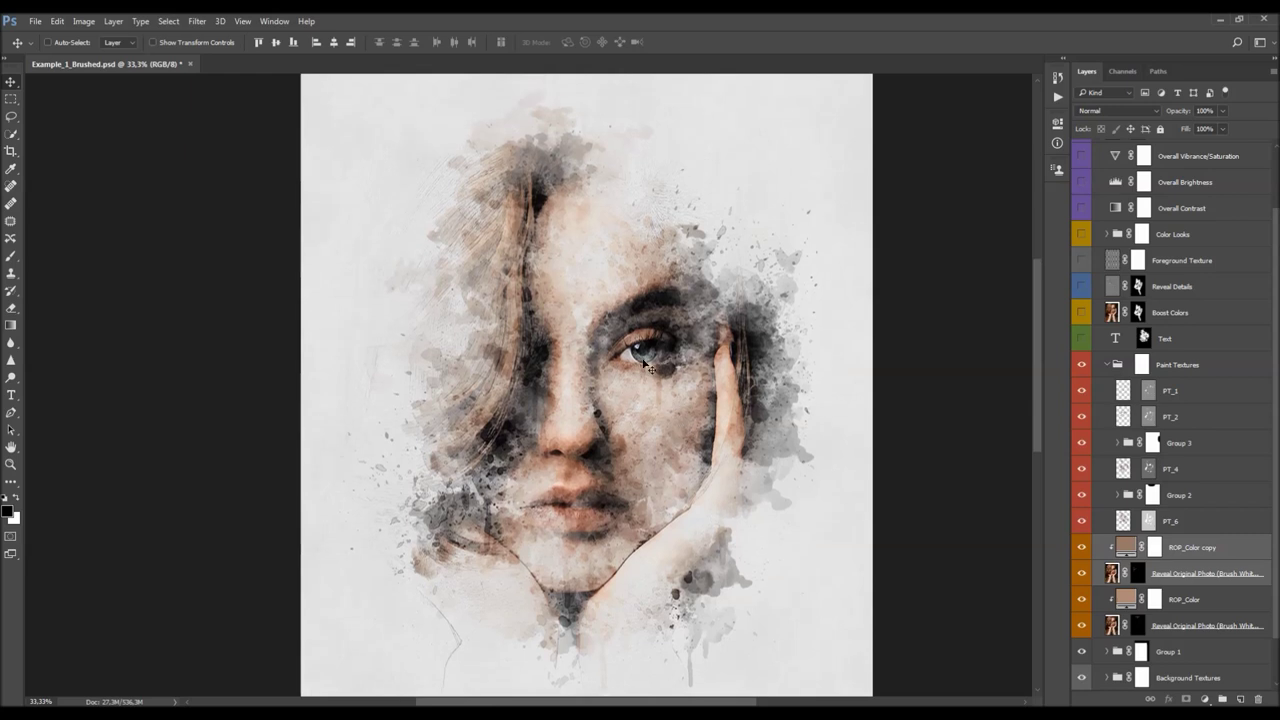
scroll(545, 357, "down", 2)
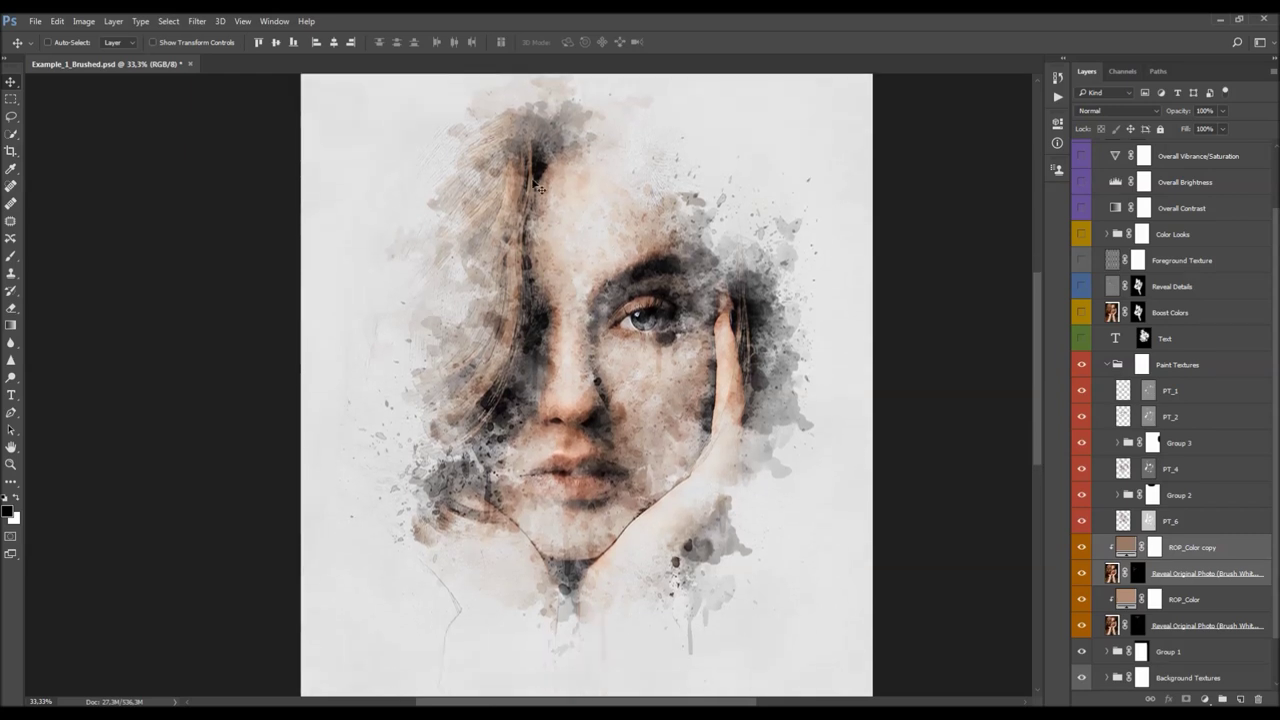
left_click(1144, 562)
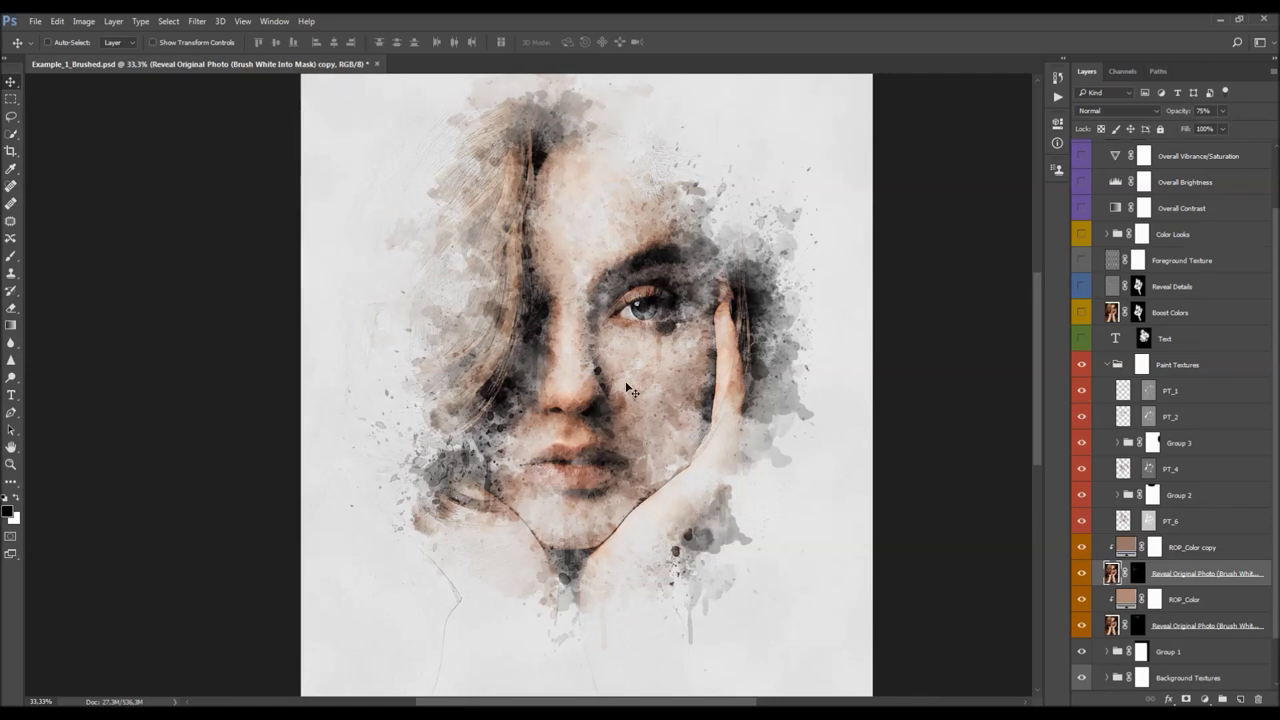
Hide the ROP_Color copy layer and compare the MixedArt artwork with the original photo
left_click(1085, 547)
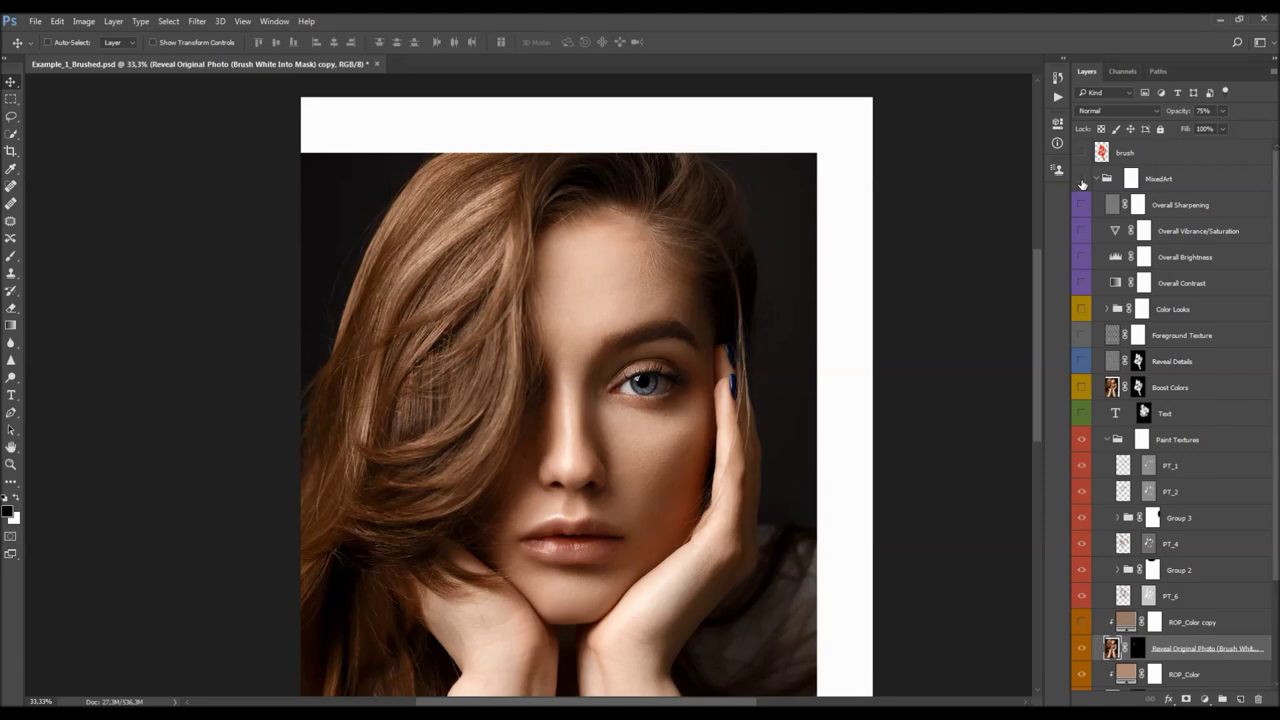
scroll(1122, 400, "down", 3)
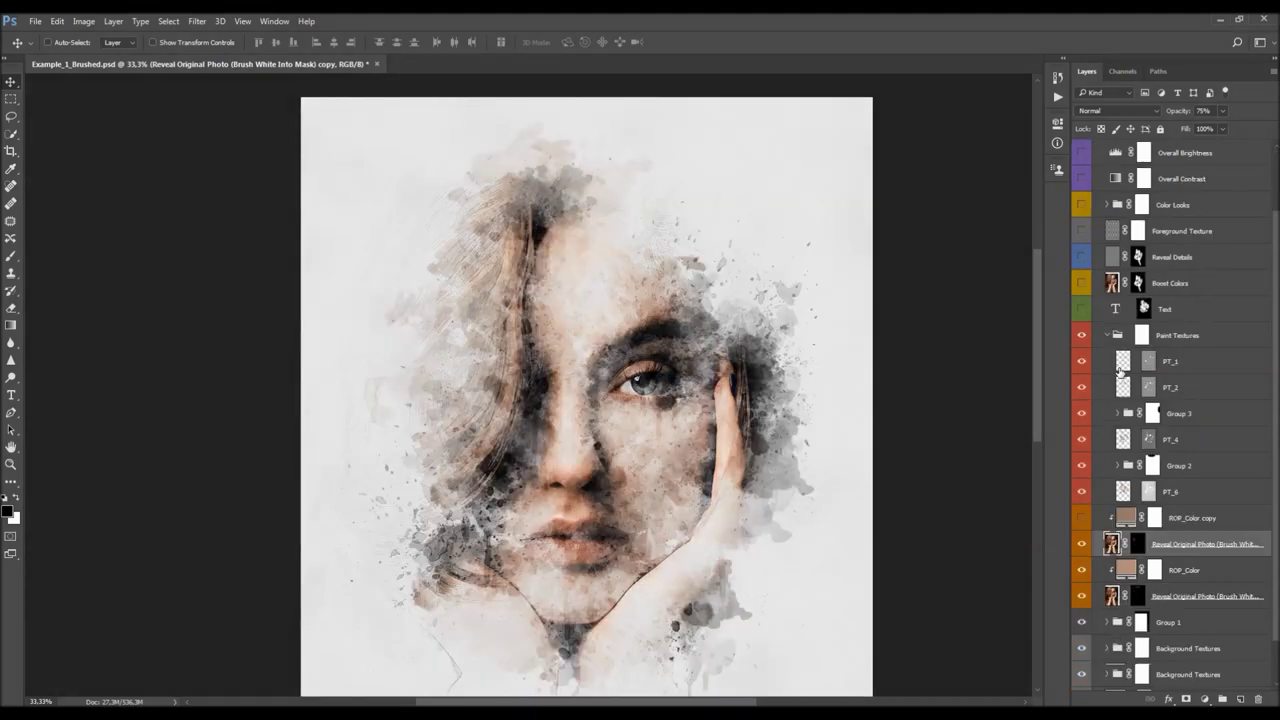
left_click(1125, 547)
left_click(1080, 549)
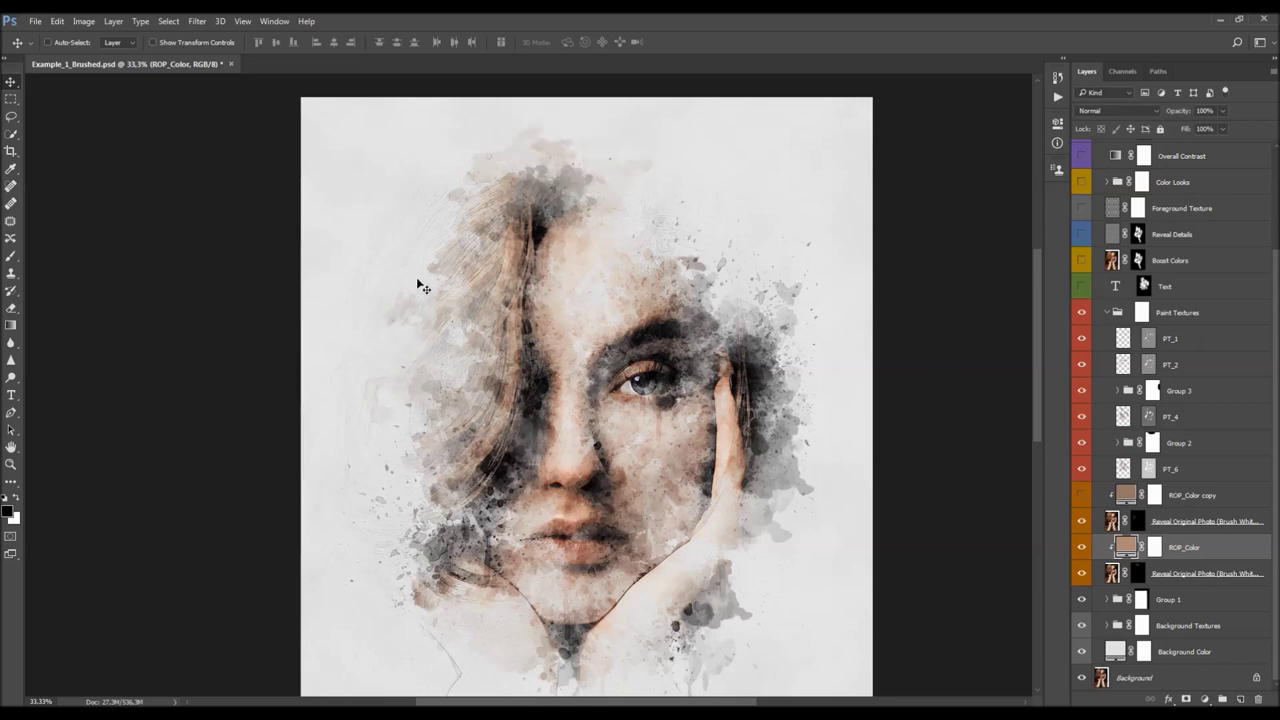
scroll(532, 400, "down", 3)
scroll(816, 471, "up", 1)
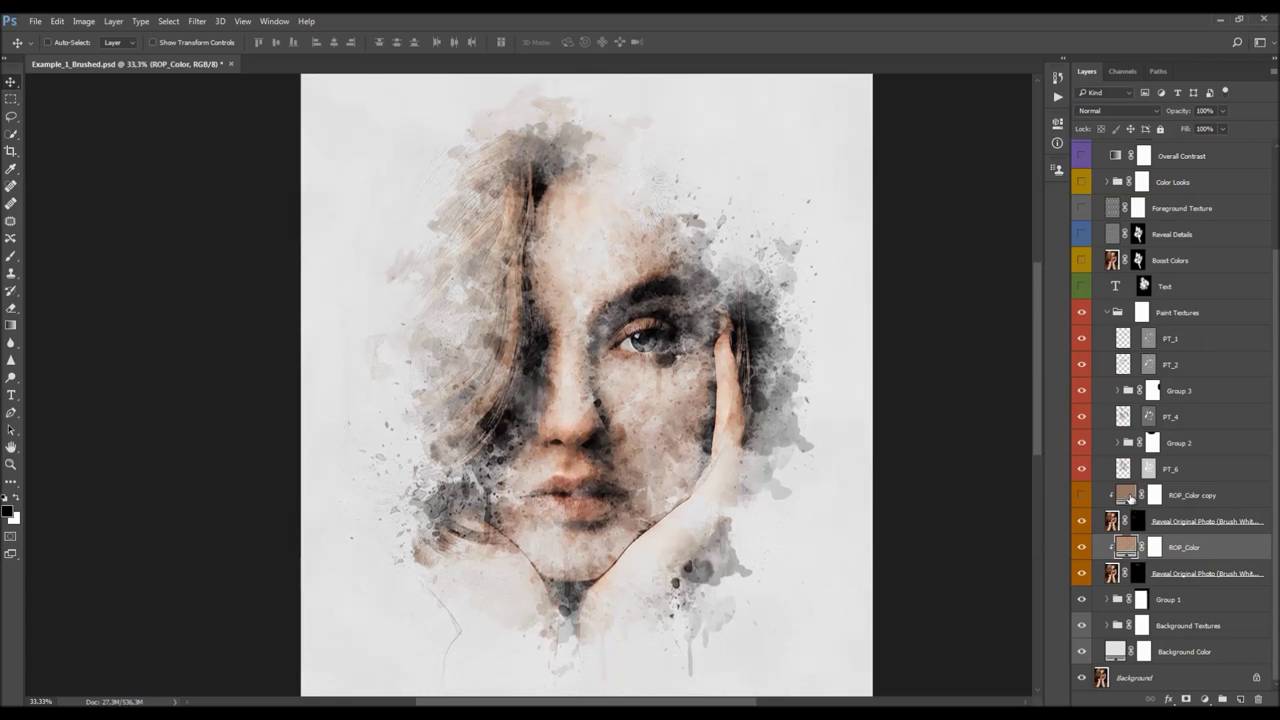
Try a muted green colour for the ROP_Color copy fill and cancel the change
double_click(1126, 494)
left_click_drag(934, 350, 938, 335)
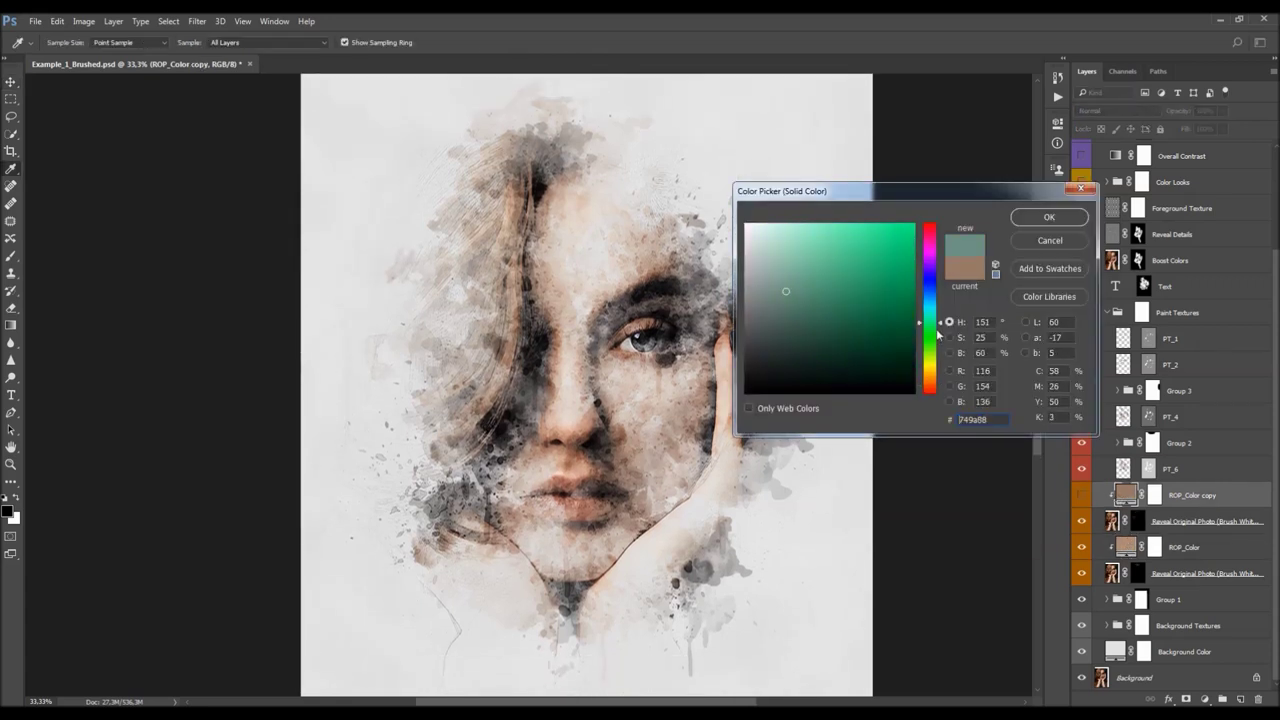
left_click(1055, 241)
scroll(657, 414, "down", 3)
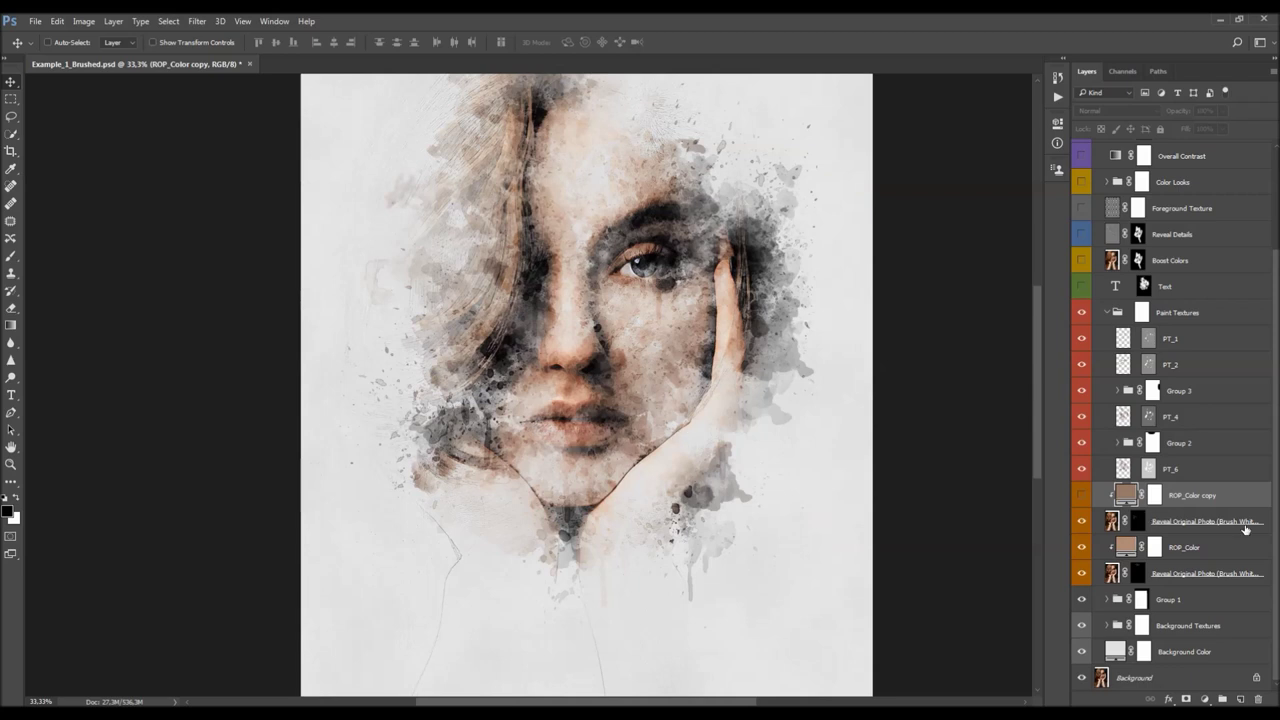
Collapse the Paint Textures group, then select the Text layer and make it visible
scroll(1150, 522, "up", 3)
left_click(1107, 440)
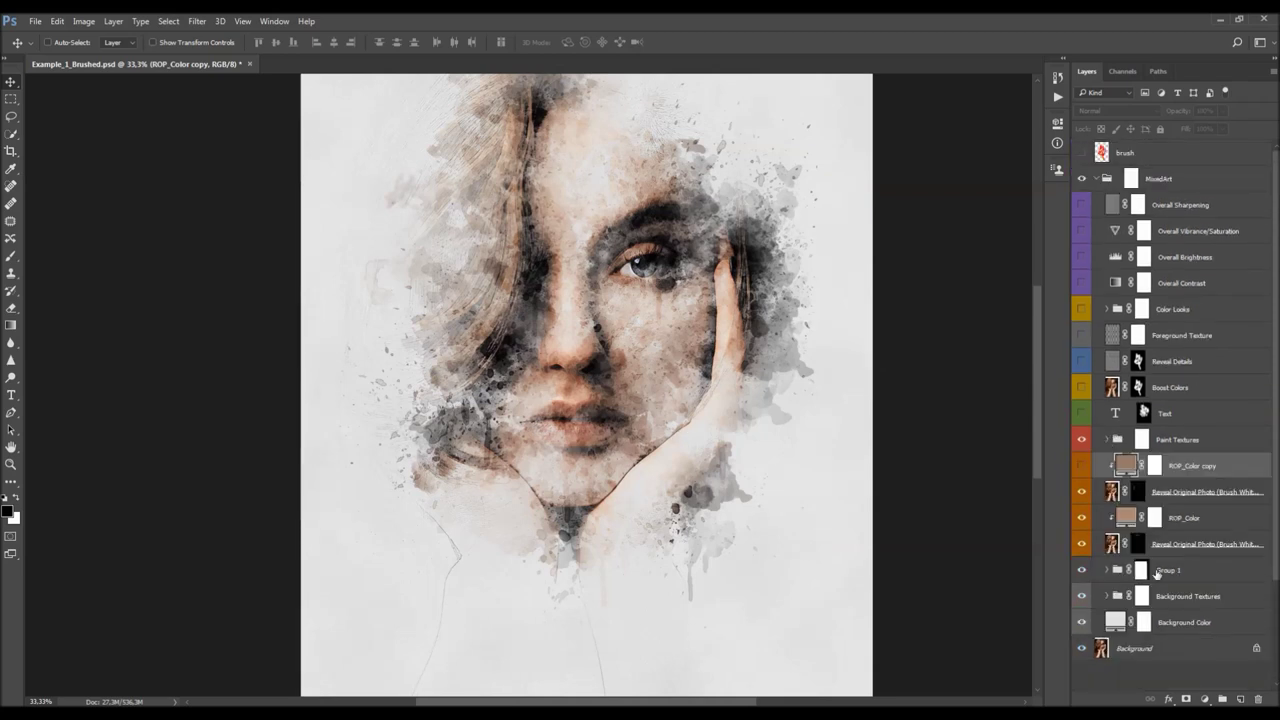
left_click(1115, 418)
left_click(1084, 416)
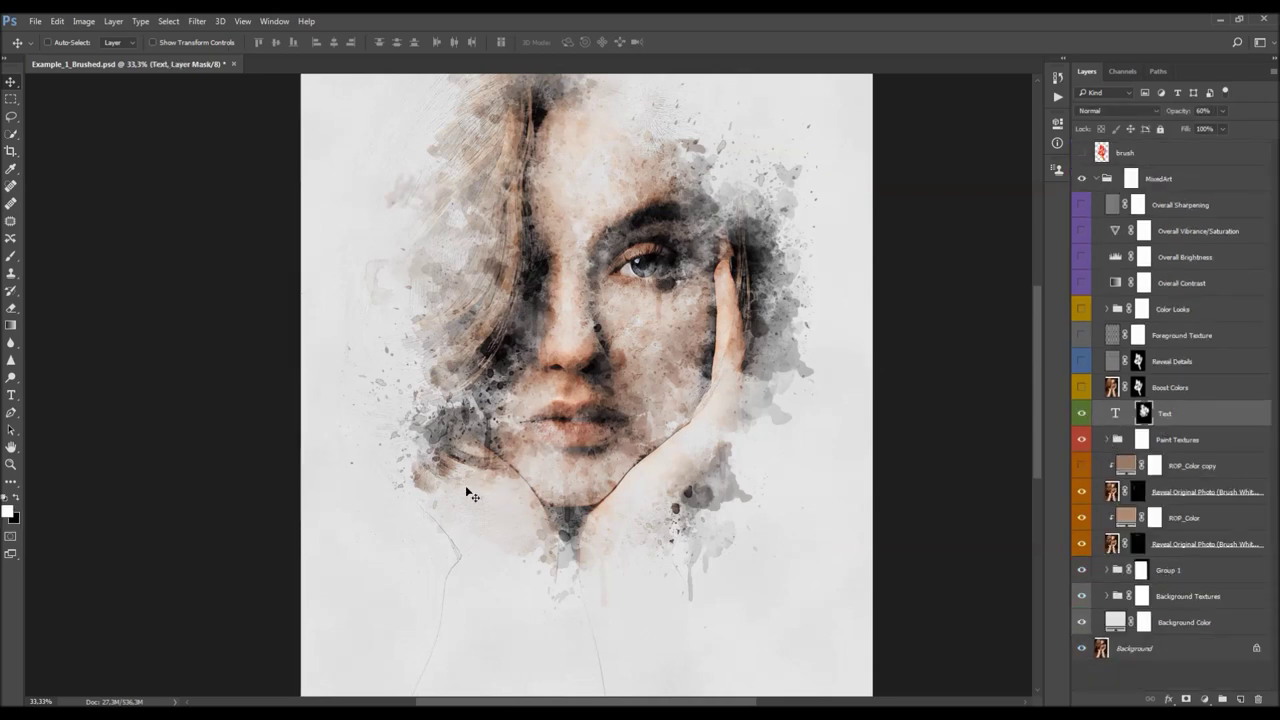
scroll(600, 445, "up", 5)
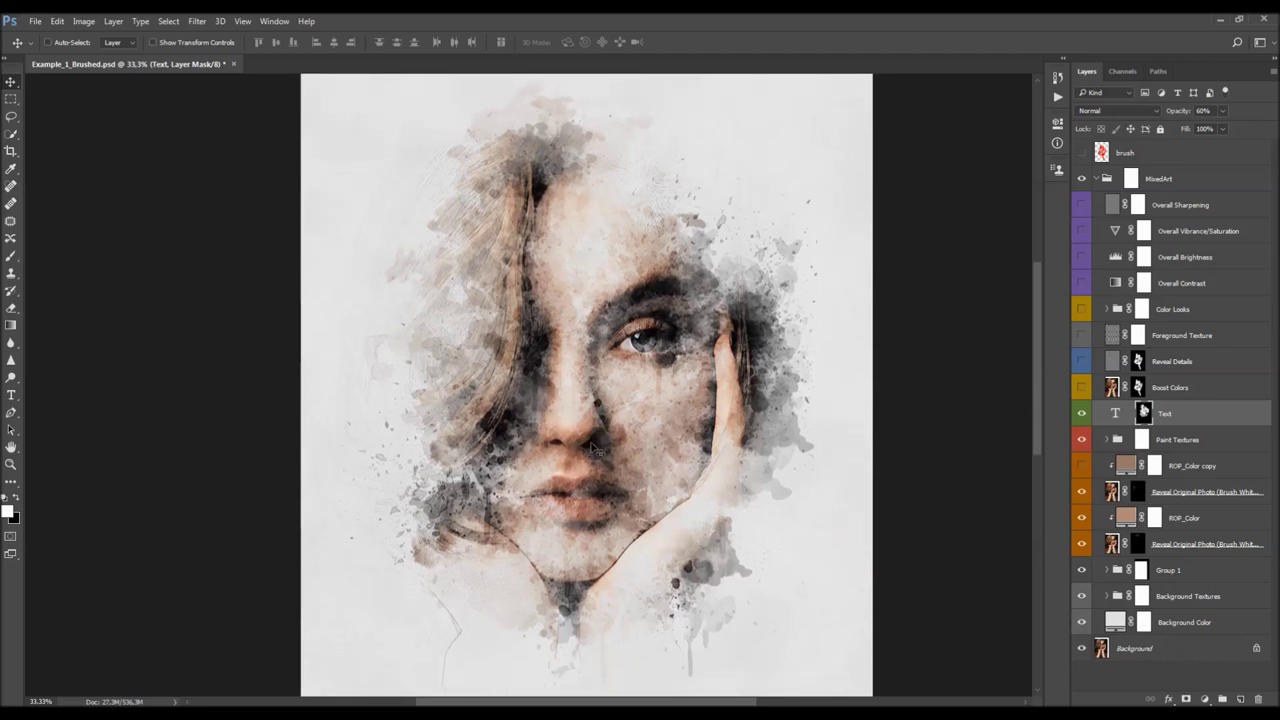
Format the Text layer with the Randomine font at 100 px and centre alignment
double_click(1115, 413)
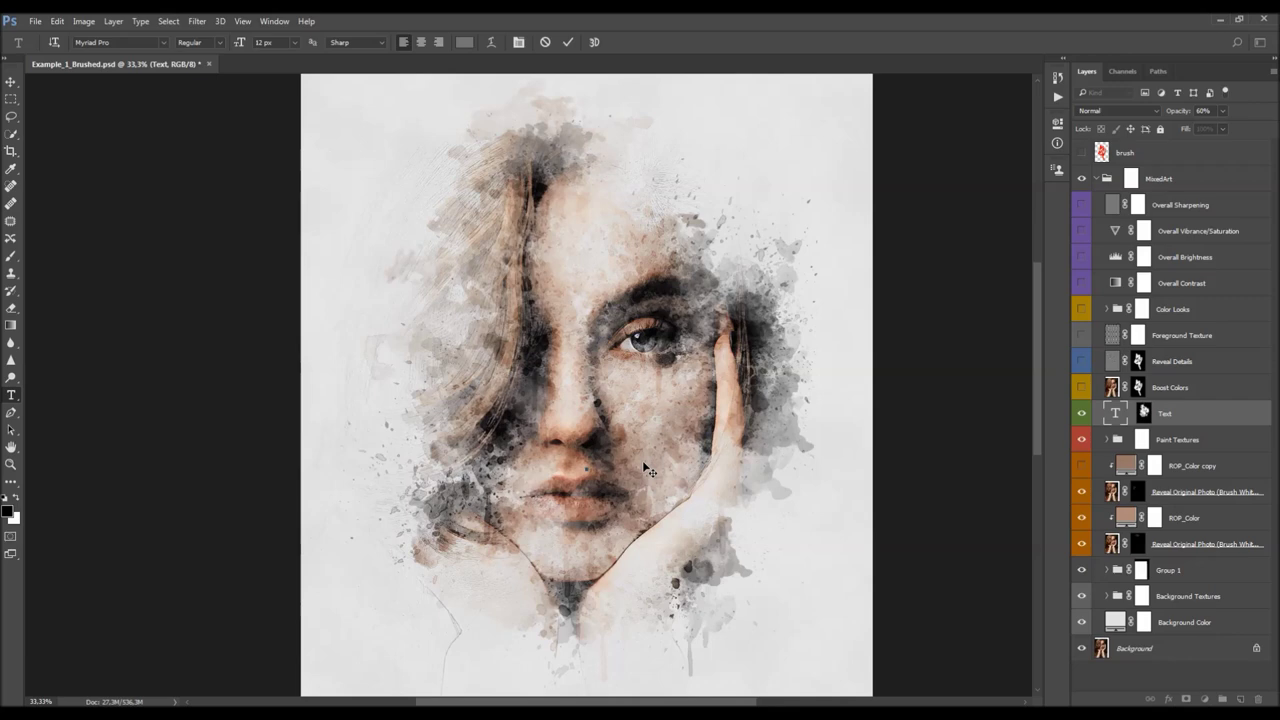
left_click(136, 44)
type("Randomine")
key("Return")
left_click(421, 42)
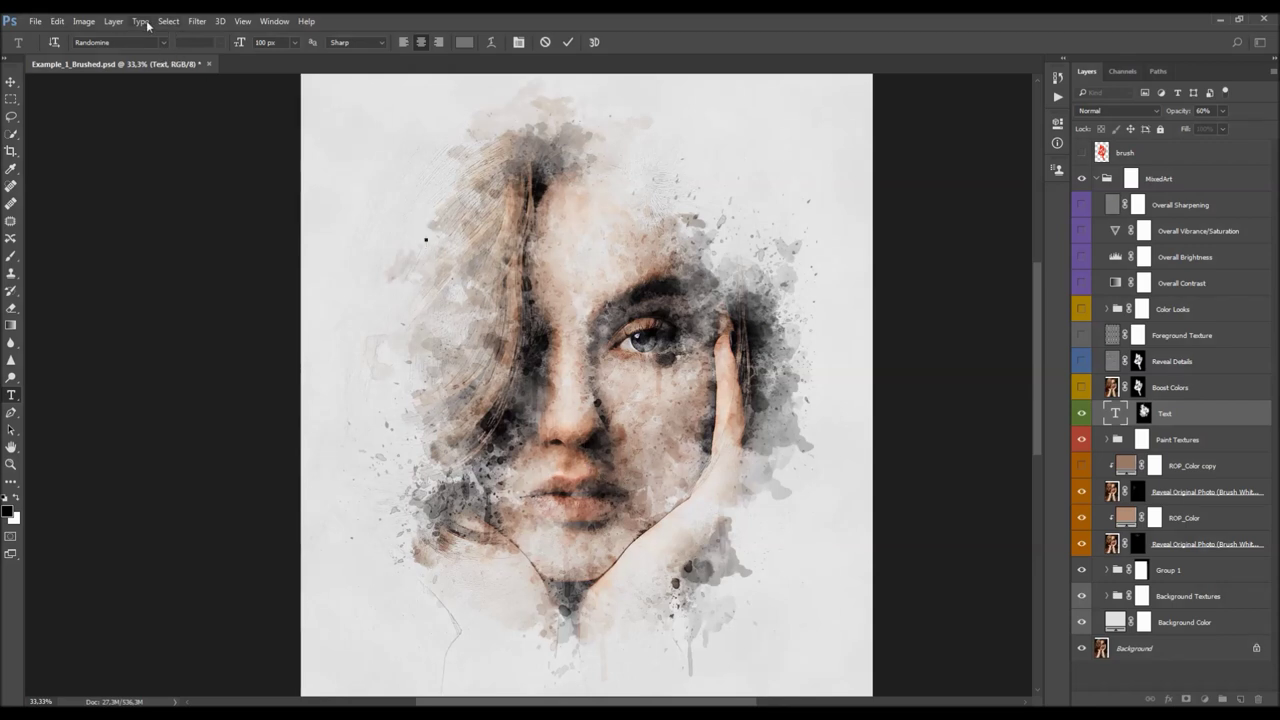
Insert Lorem Ipsum placeholder text into the Text layer and commit it
left_click(147, 23)
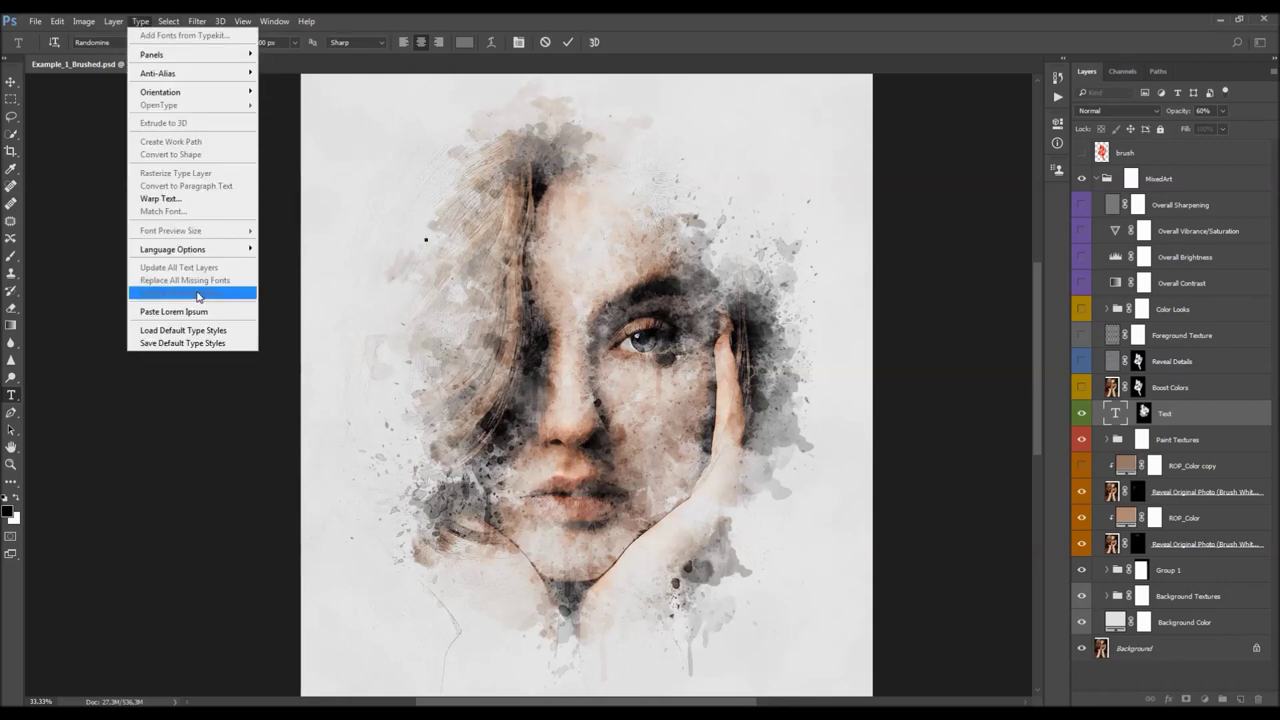
left_click(174, 312)
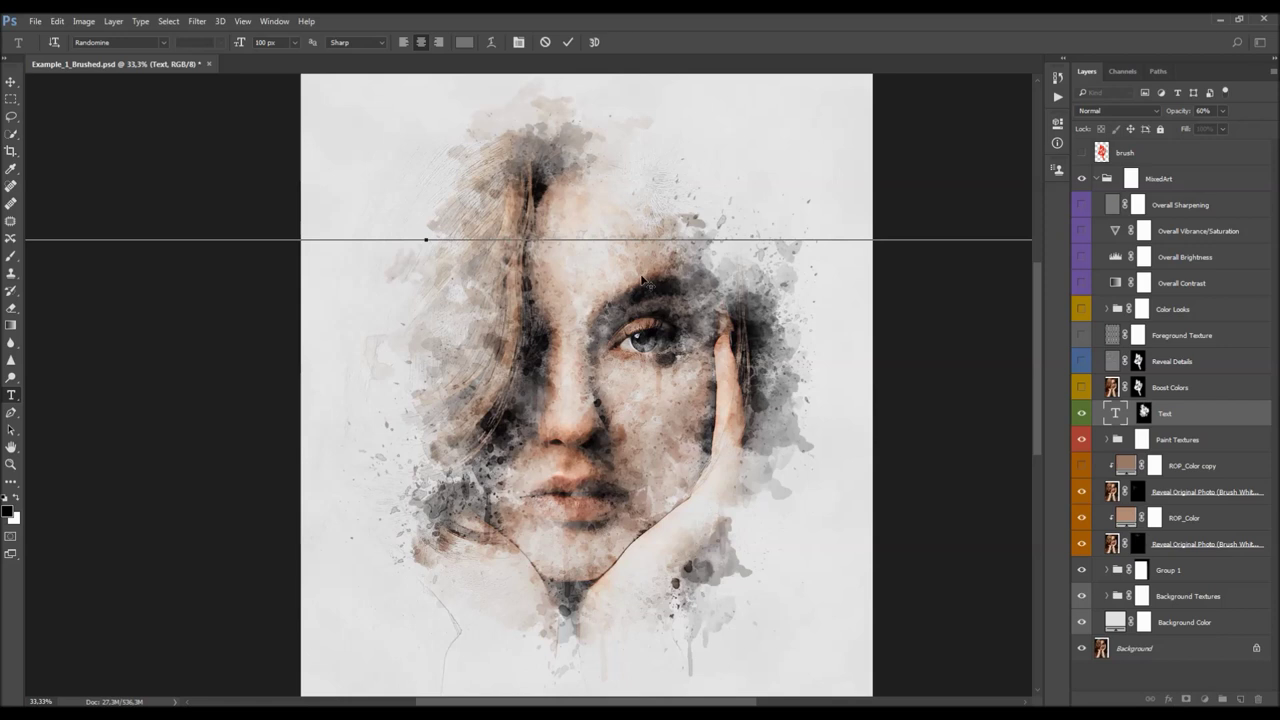
scroll(538, 282, "down", 2)
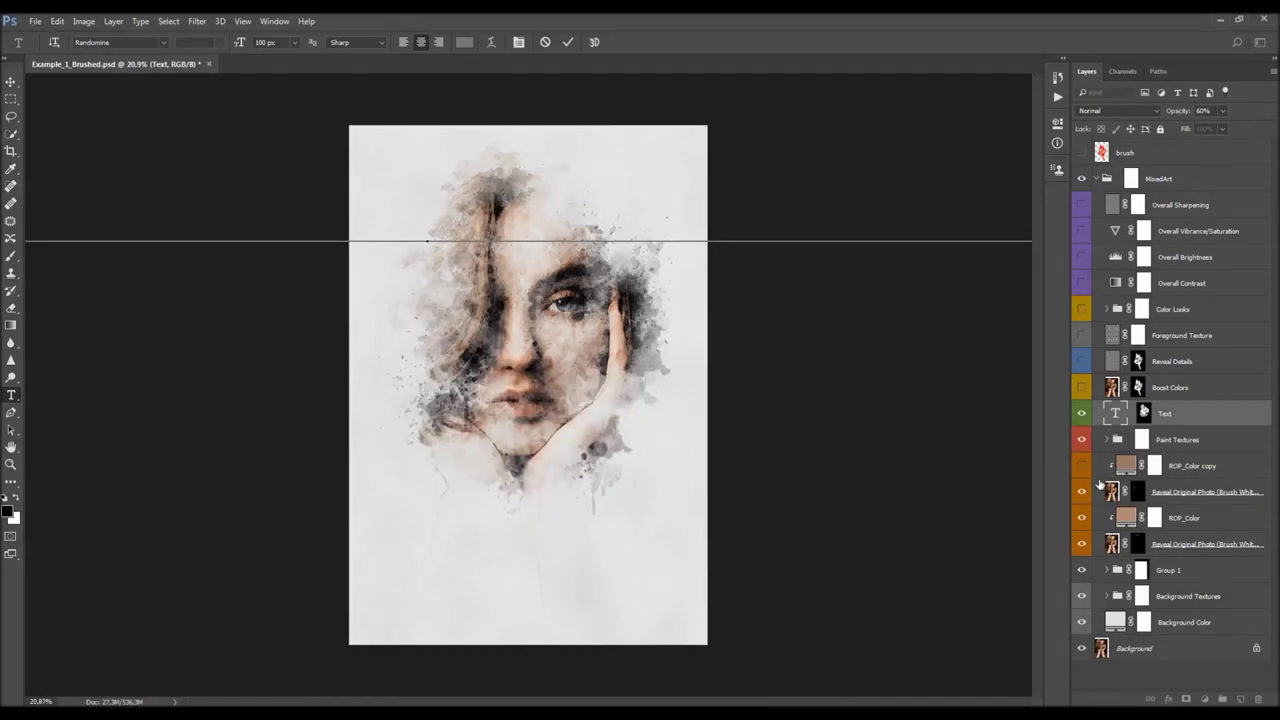
key("ctrl+Return")
Convert the Text layer to paragraph text and resize its text box to extend slightly beyond all canvas edges
right_click(1194, 410)
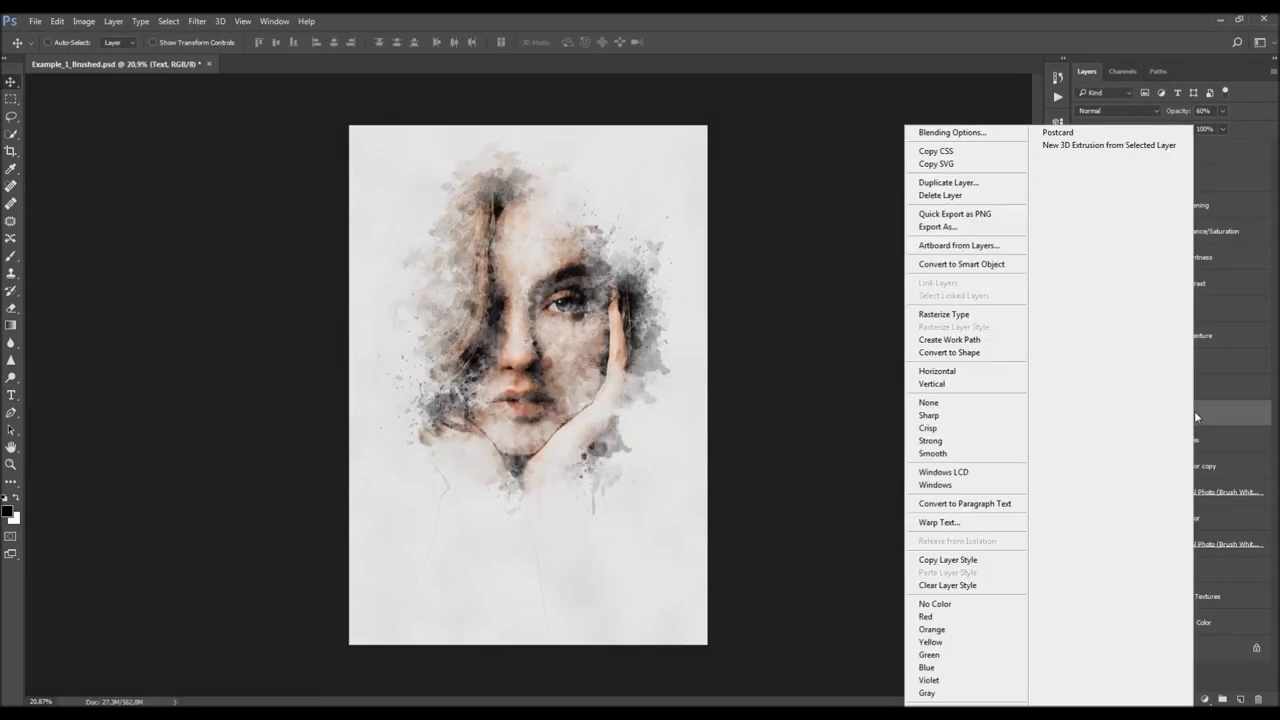
left_click(957, 504)
scroll(694, 391, "down", 4)
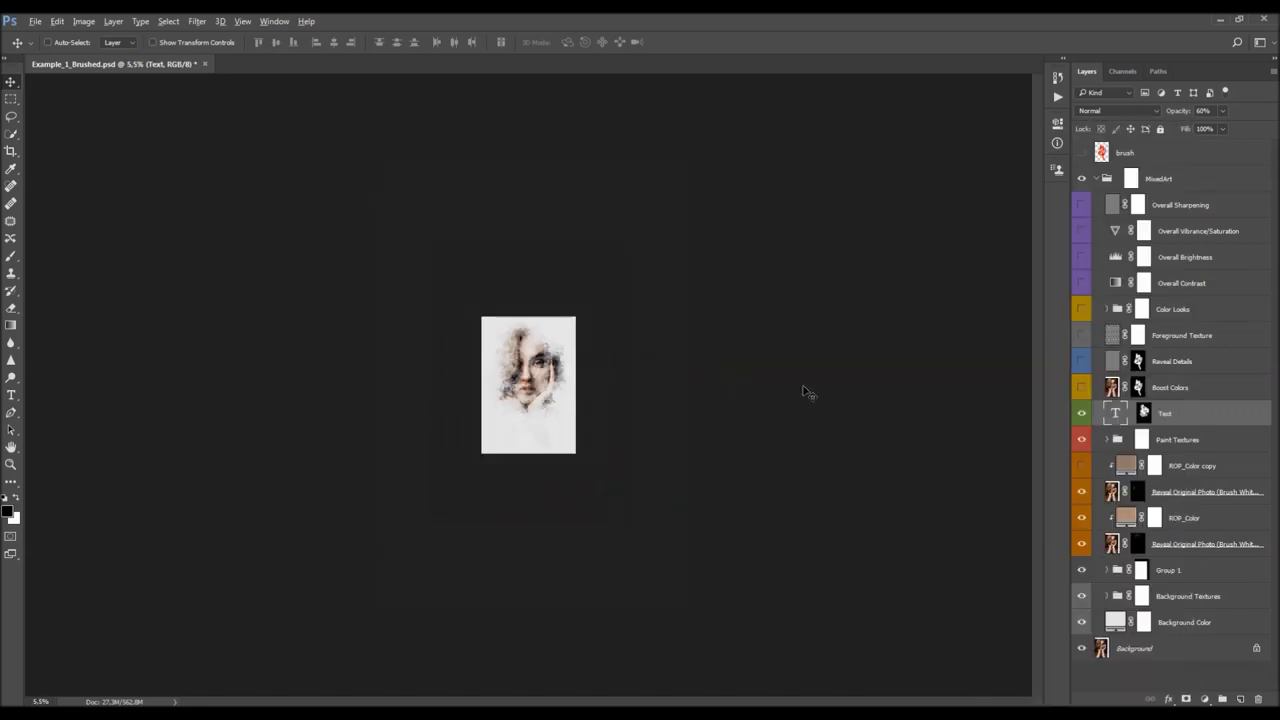
double_click(1114, 413)
left_click_drag(139, 357, 471, 461)
left_click_drag(860, 464, 588, 463)
left_click_drag(471, 346, 467, 302)
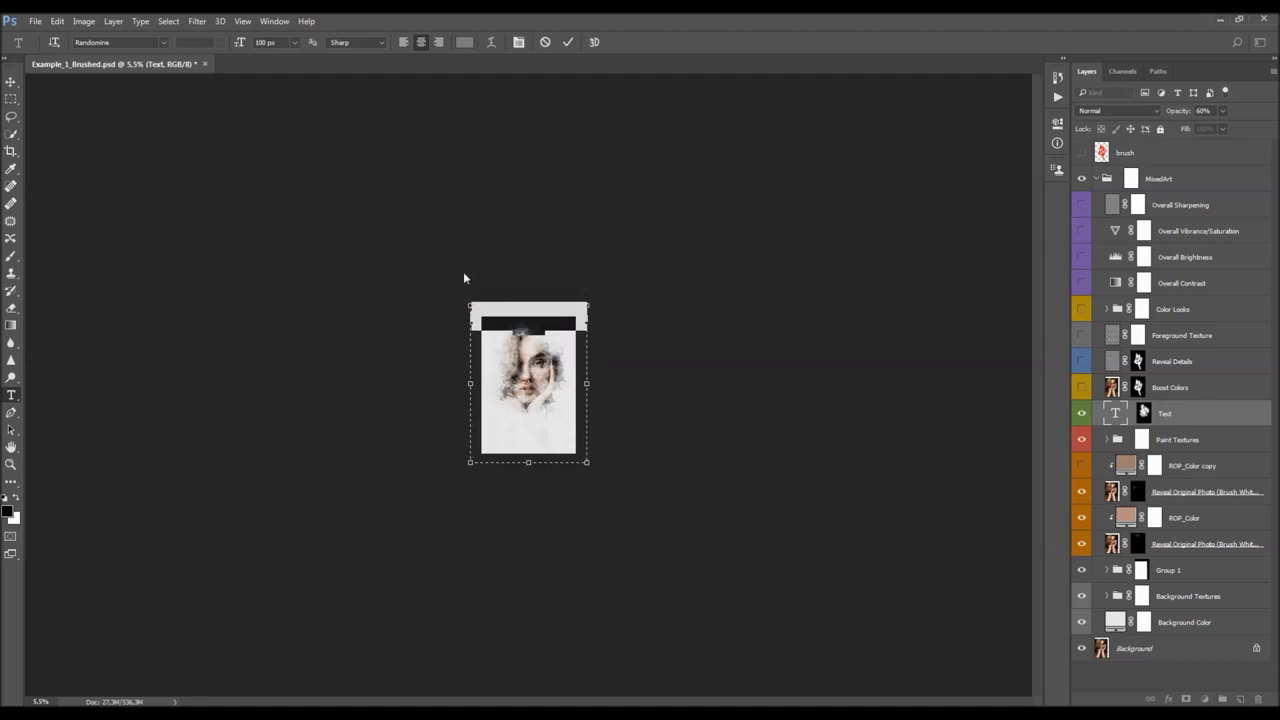
key("ctrl+Return")
Fill more of the text box with repeated Lorem Ipsum text over the portrait and check it up close
key("z")
left_click_drag(440, 349, 580, 340)
key("v")
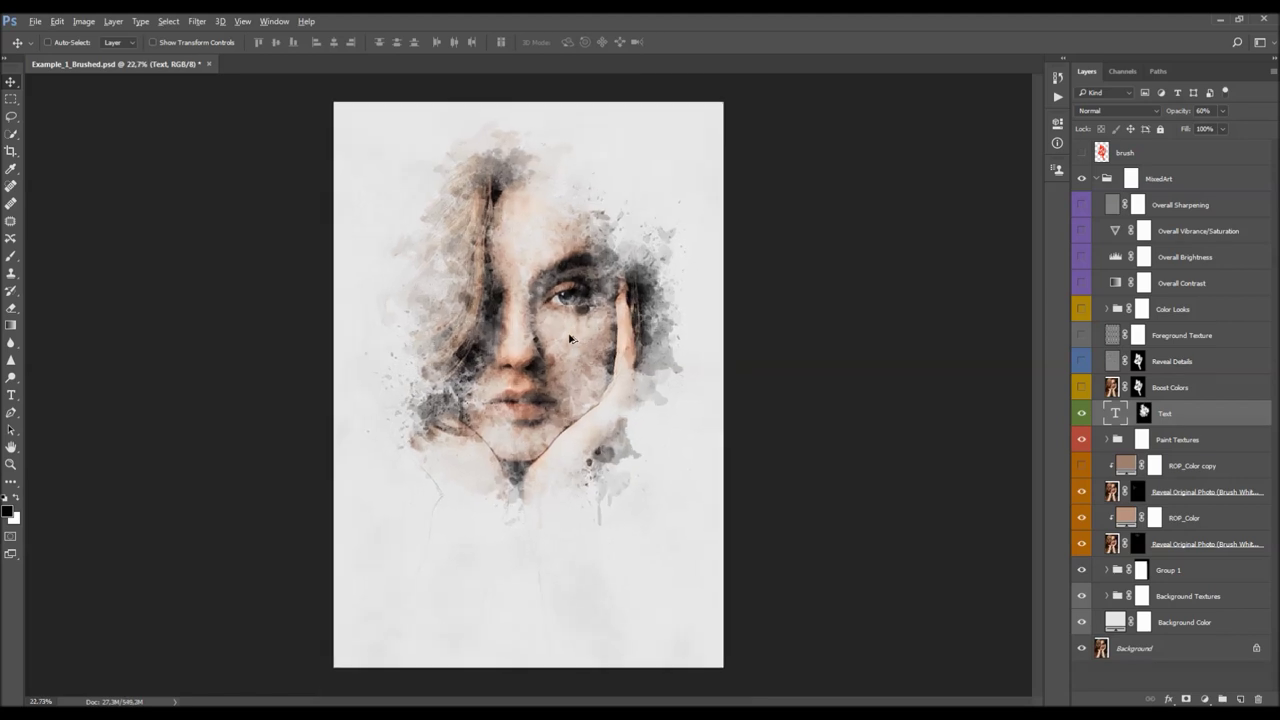
double_click(1116, 414)
left_click(612, 180)
key("ctrl+a")
left_click(613, 176)
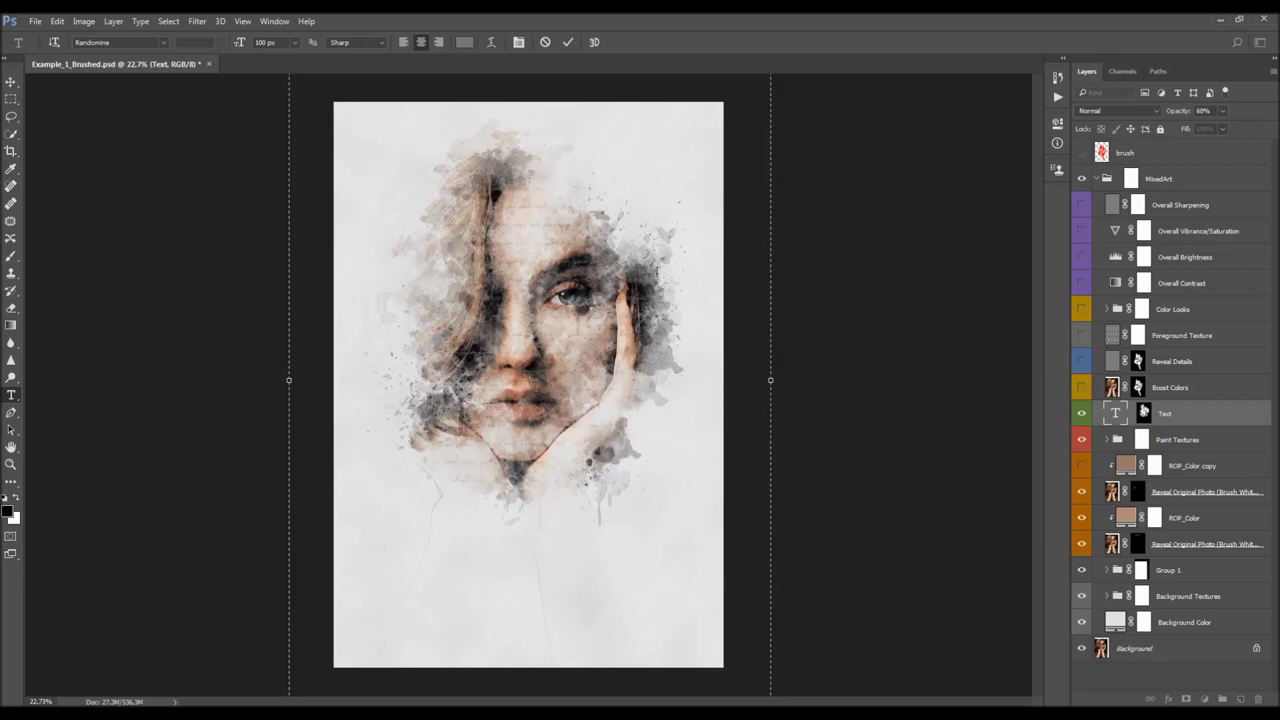
key("ctrl+Return")
key("z")
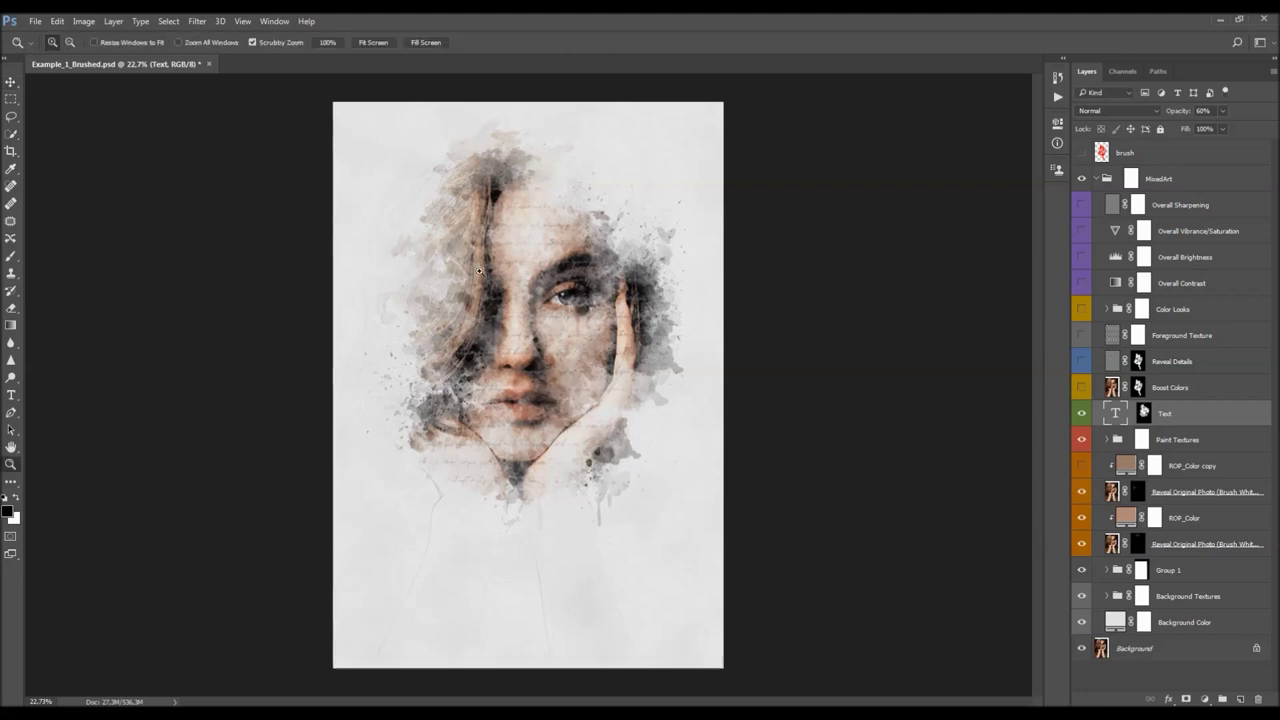
left_click(519, 276)
left_click(518, 259)
key("v")
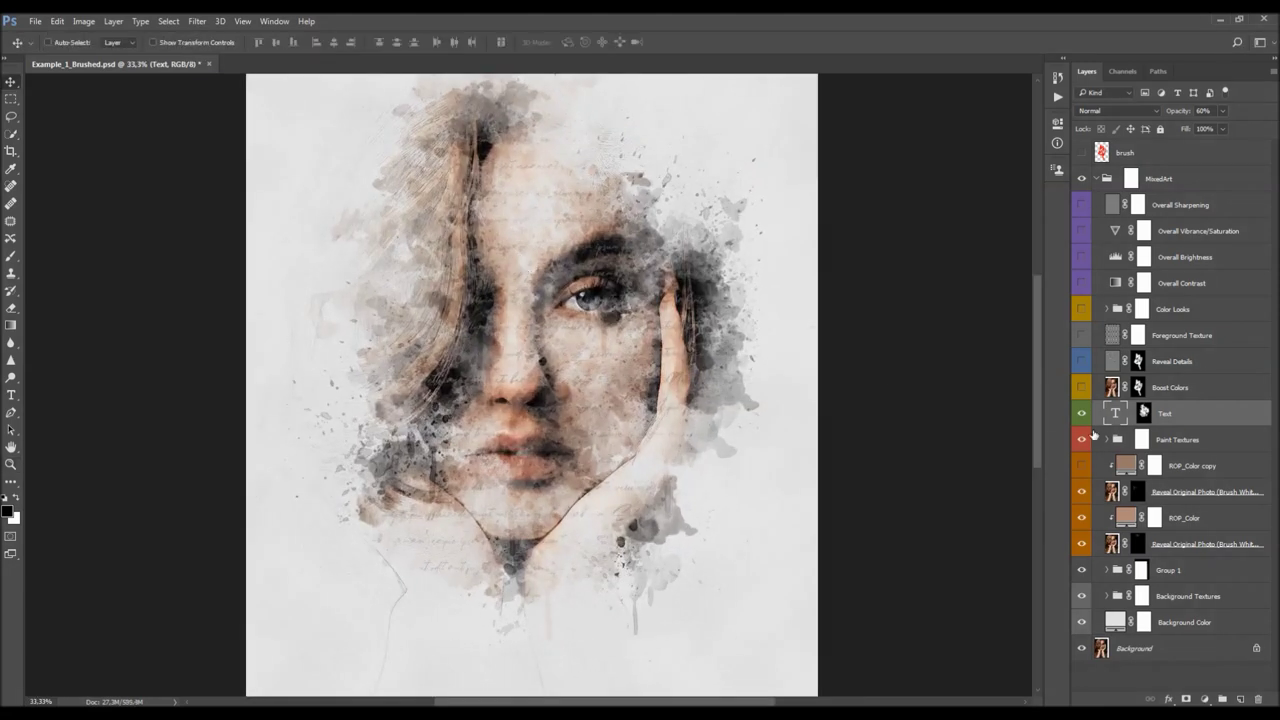
Show the character settings and set the leading of all the text to 60 px
left_click(274, 21)
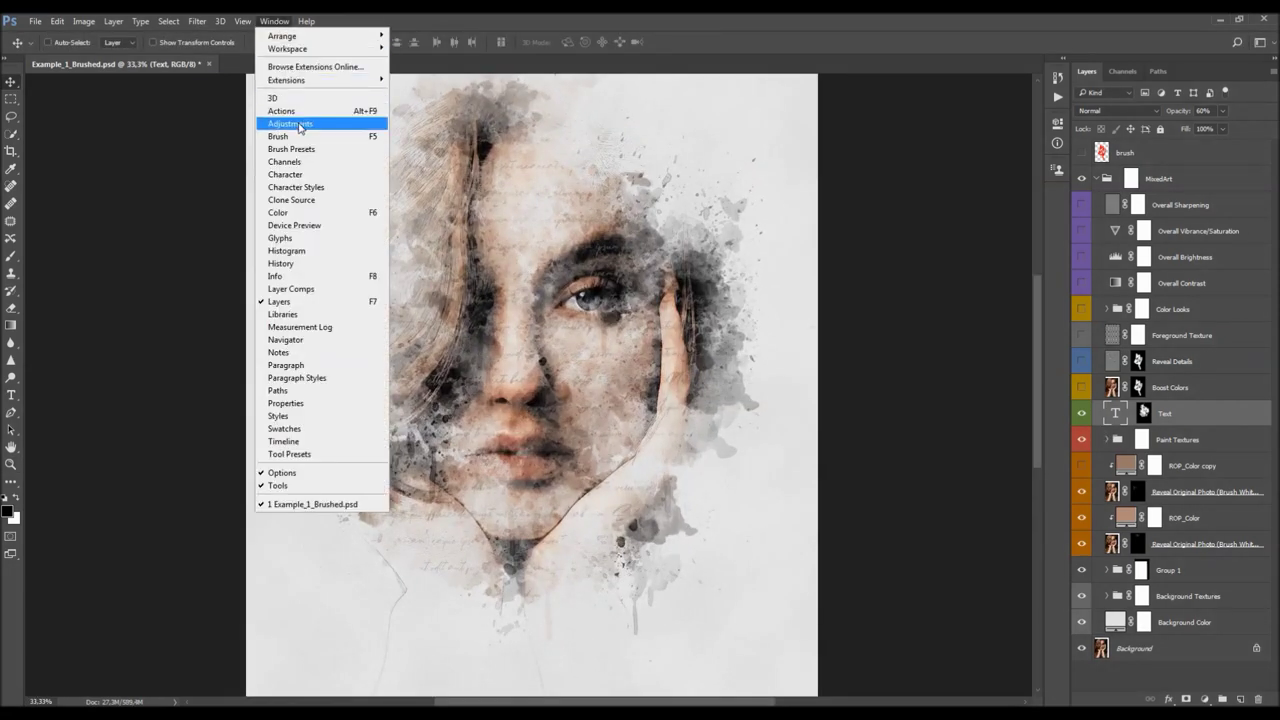
left_click(300, 165)
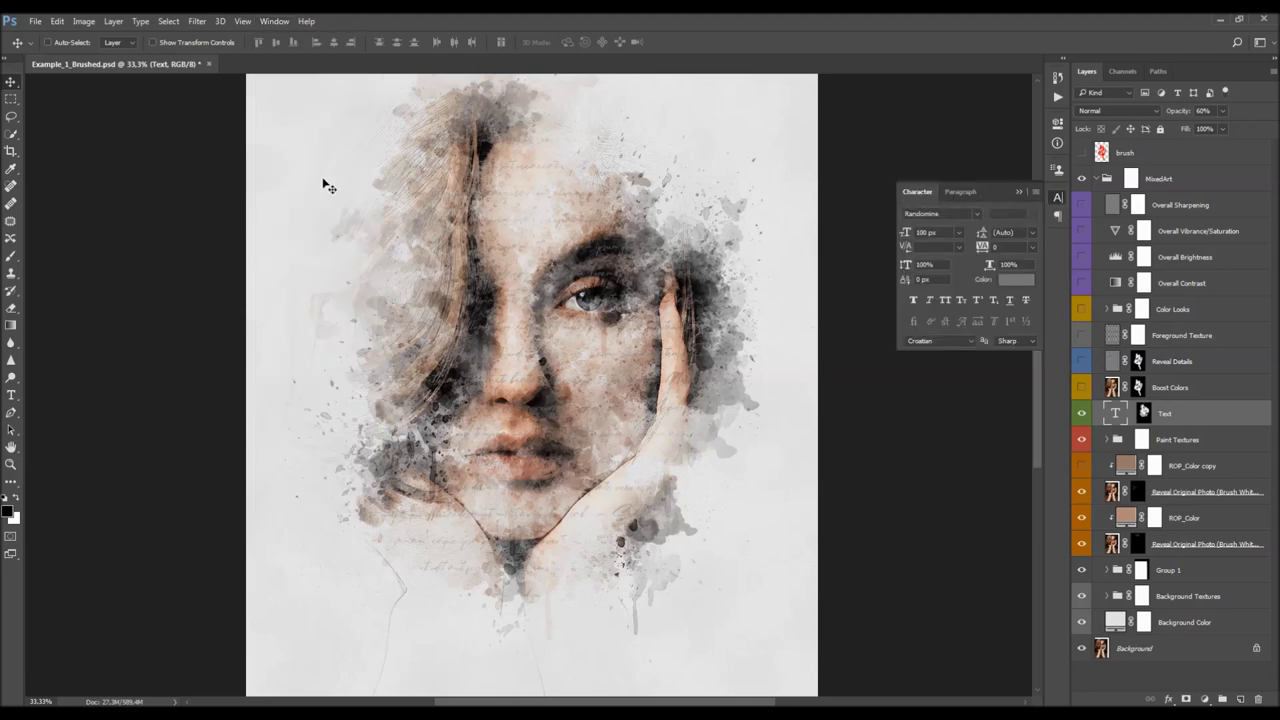
double_click(1116, 413)
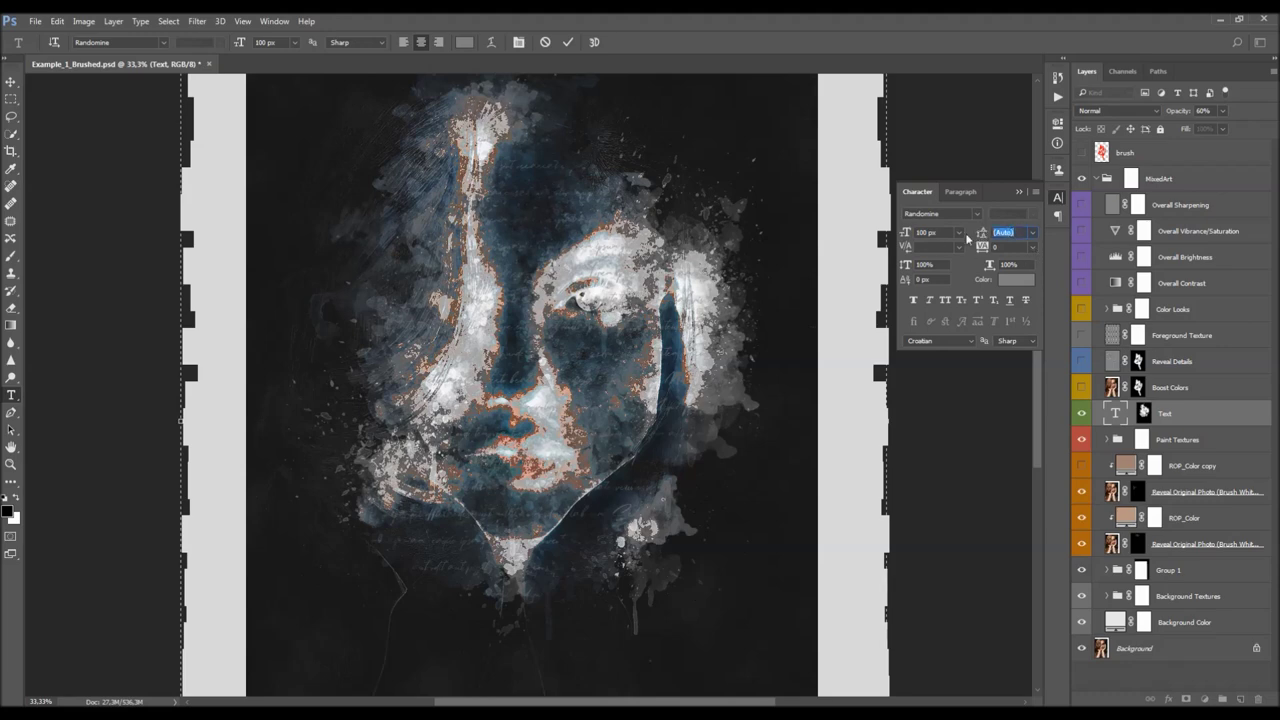
type("60")
key("Return")
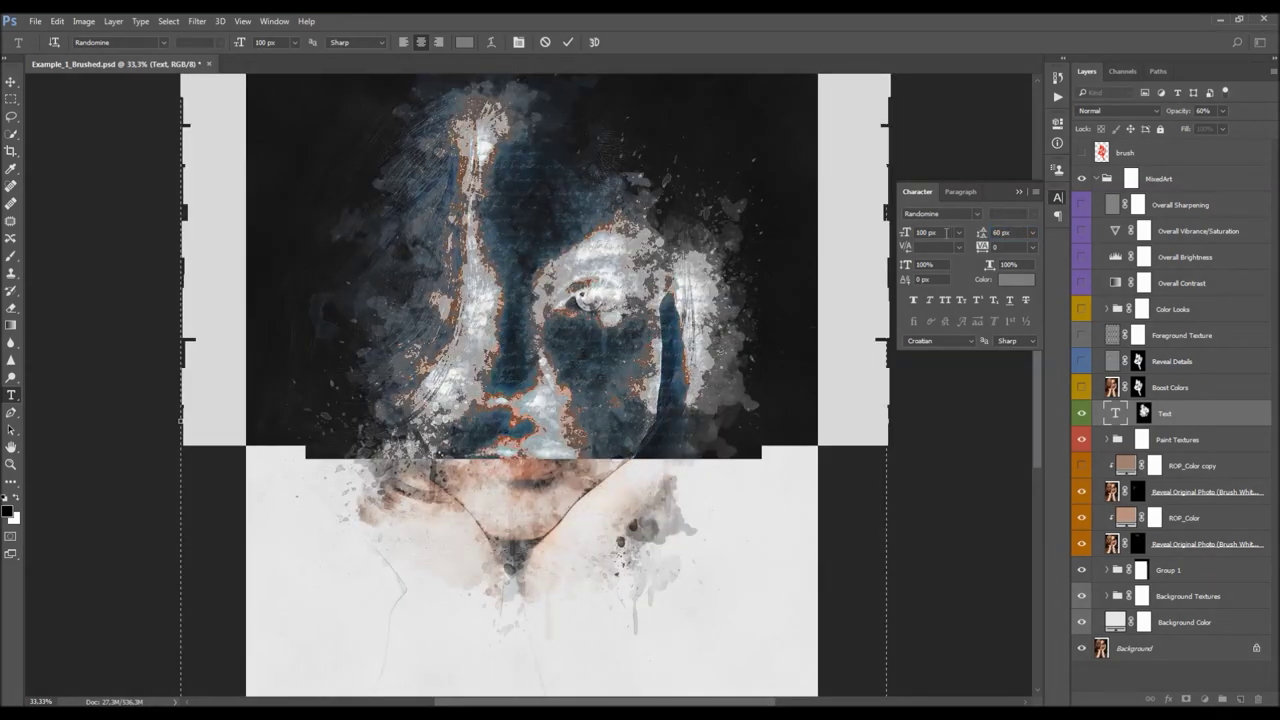
scroll(672, 241, "up", 1)
scroll(672, 243, "down", 2)
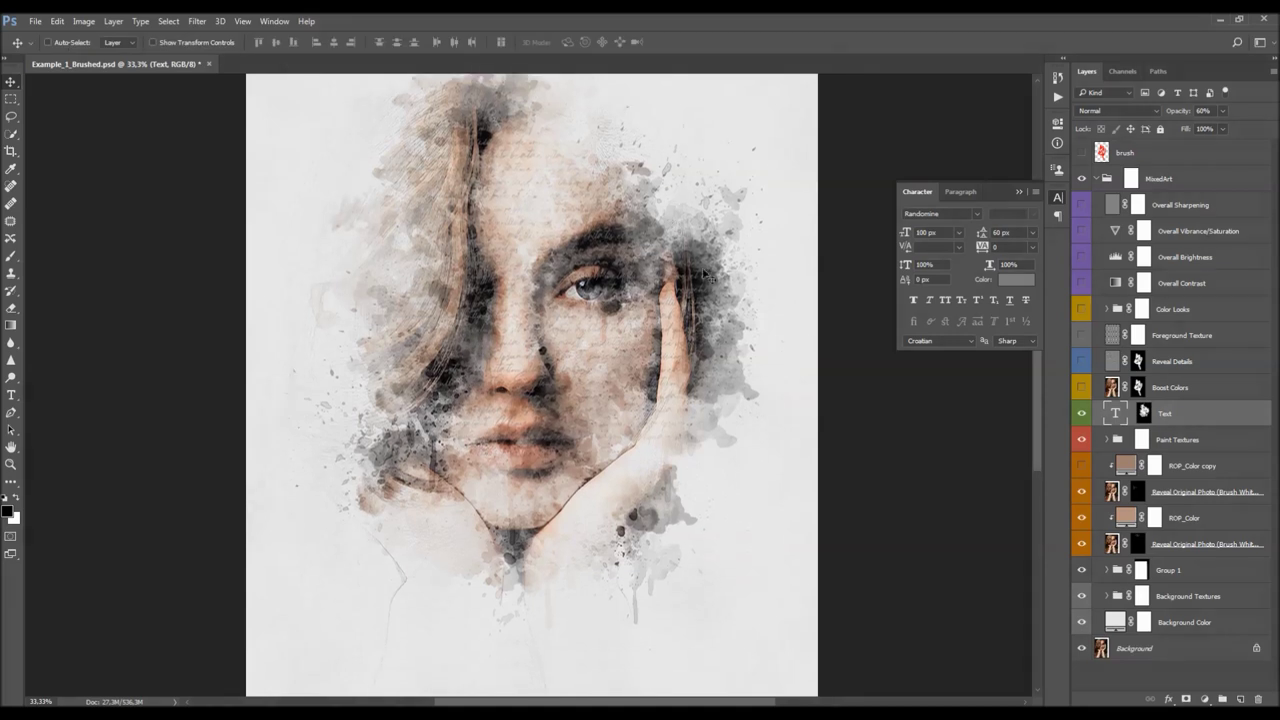
Reopen the paragraph text for editing and pull its upper-left frame corner slightly inward
double_click(1115, 413)
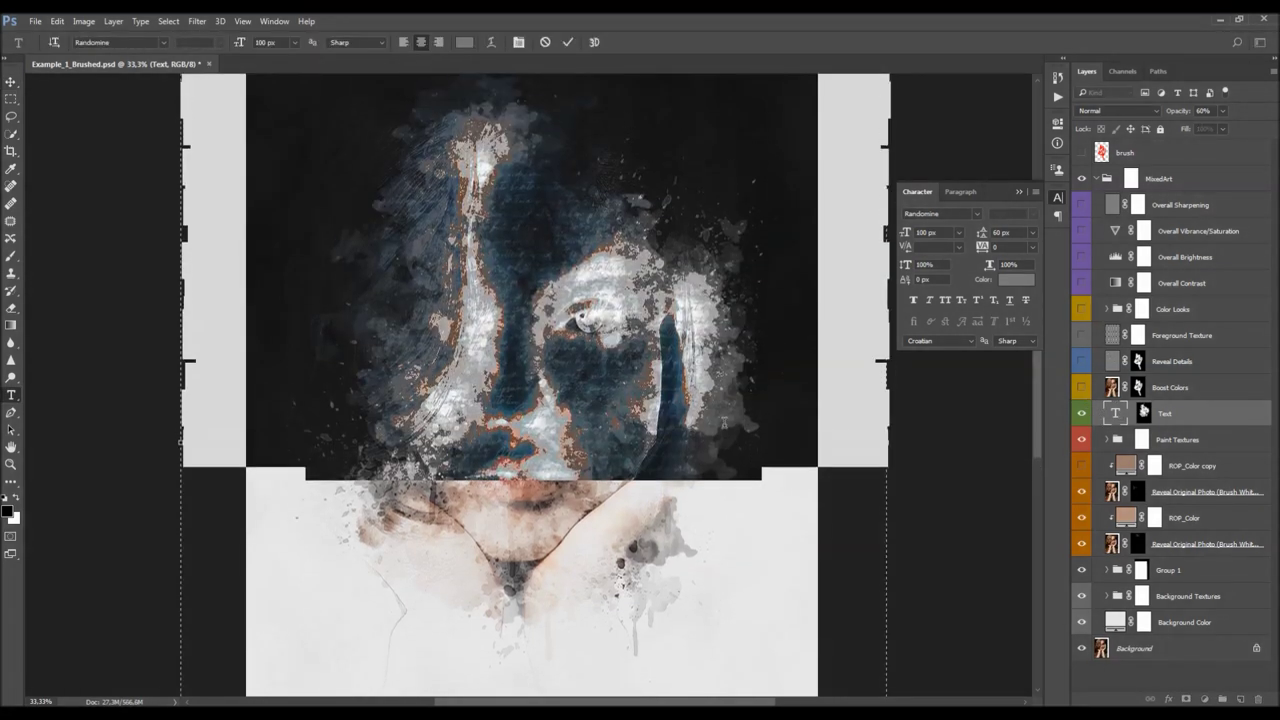
scroll(277, 226, "up", 2)
left_click_drag(179, 118, 190, 133)
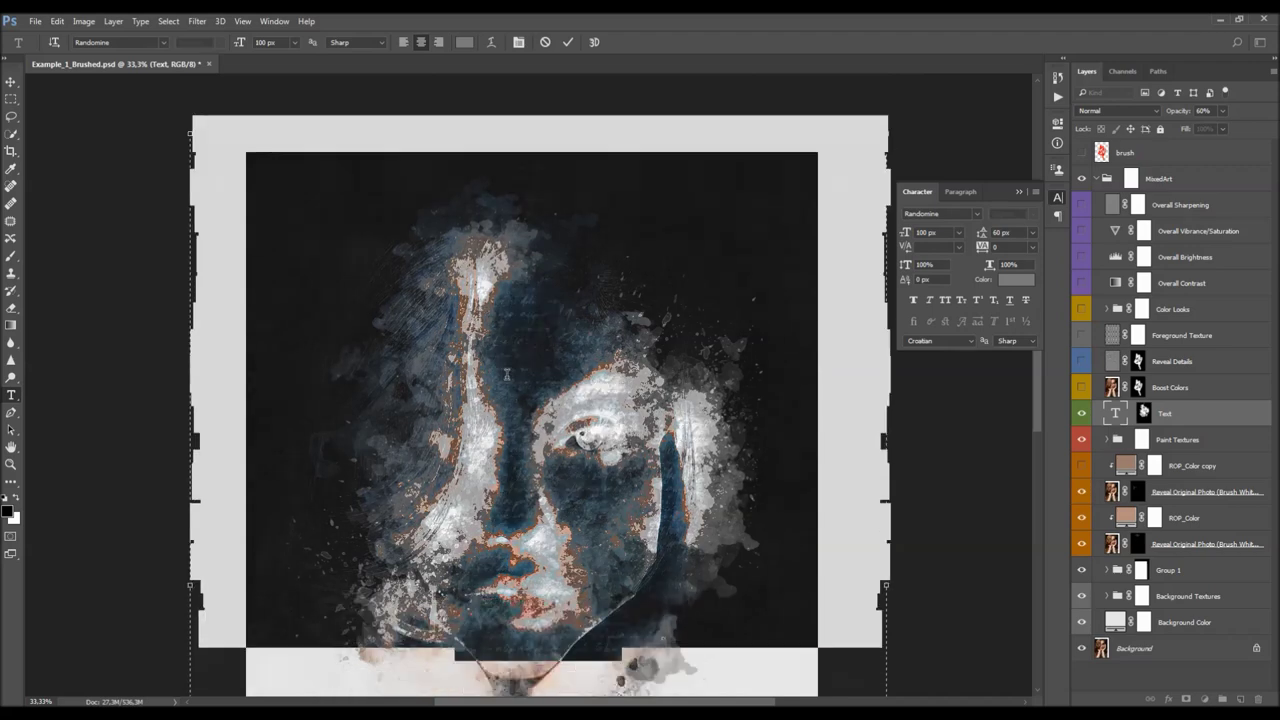
Paste further copies of the Lorem Ipsum text at the end of the paragraph to extend it down the portrait
scroll(506, 374, "down", 3)
left_click(632, 487)
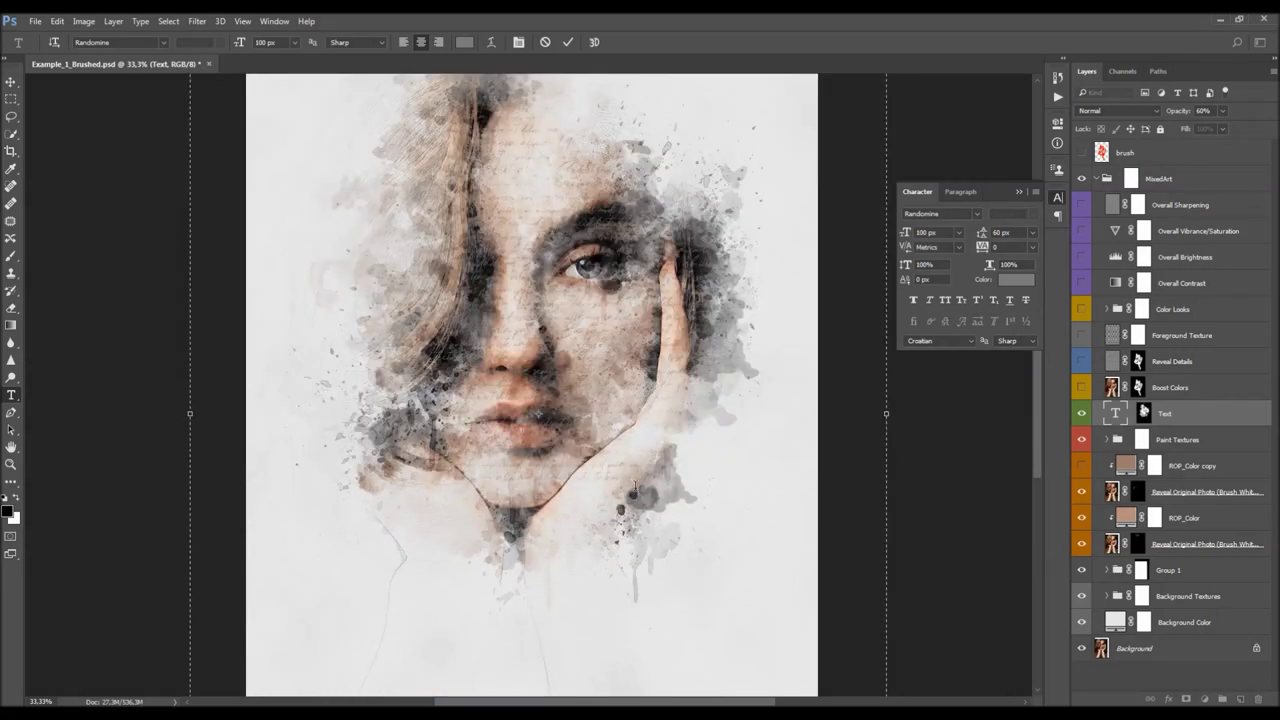
key("ctrl+v")
scroll(648, 491, "down", 2)
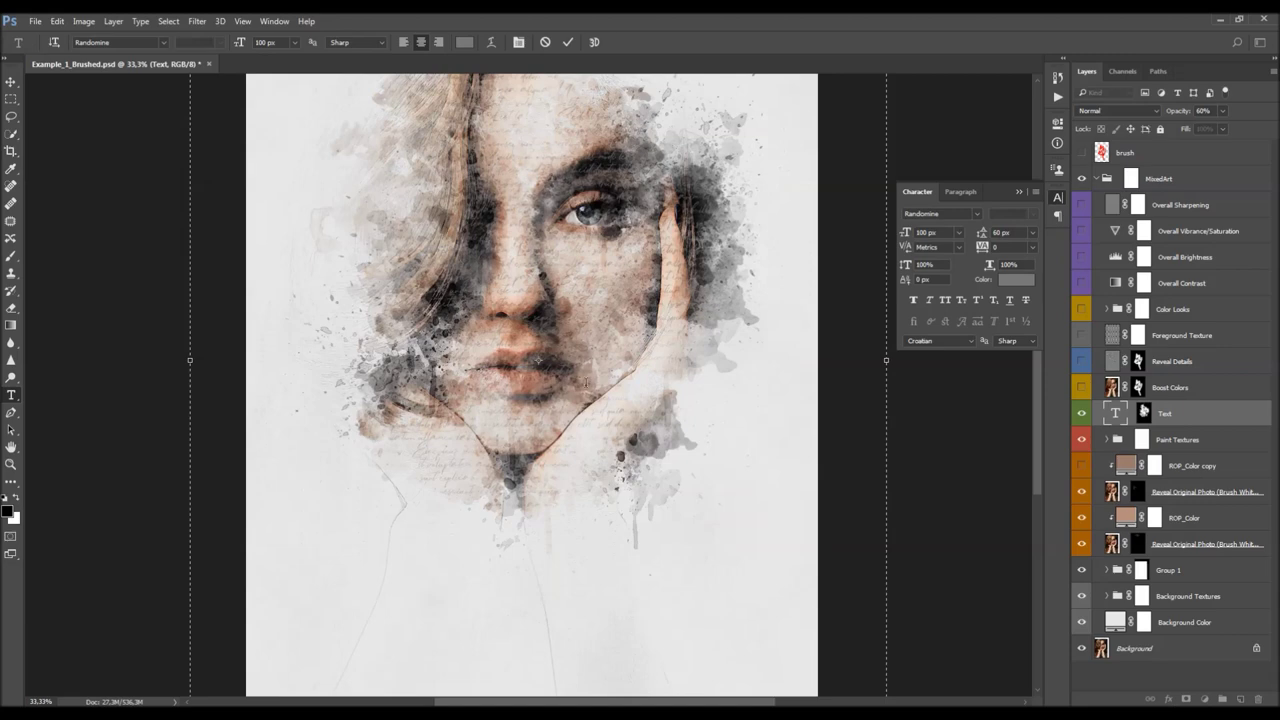
scroll(552, 480, "down", 1)
key("ctrl+a")
left_click(572, 370)
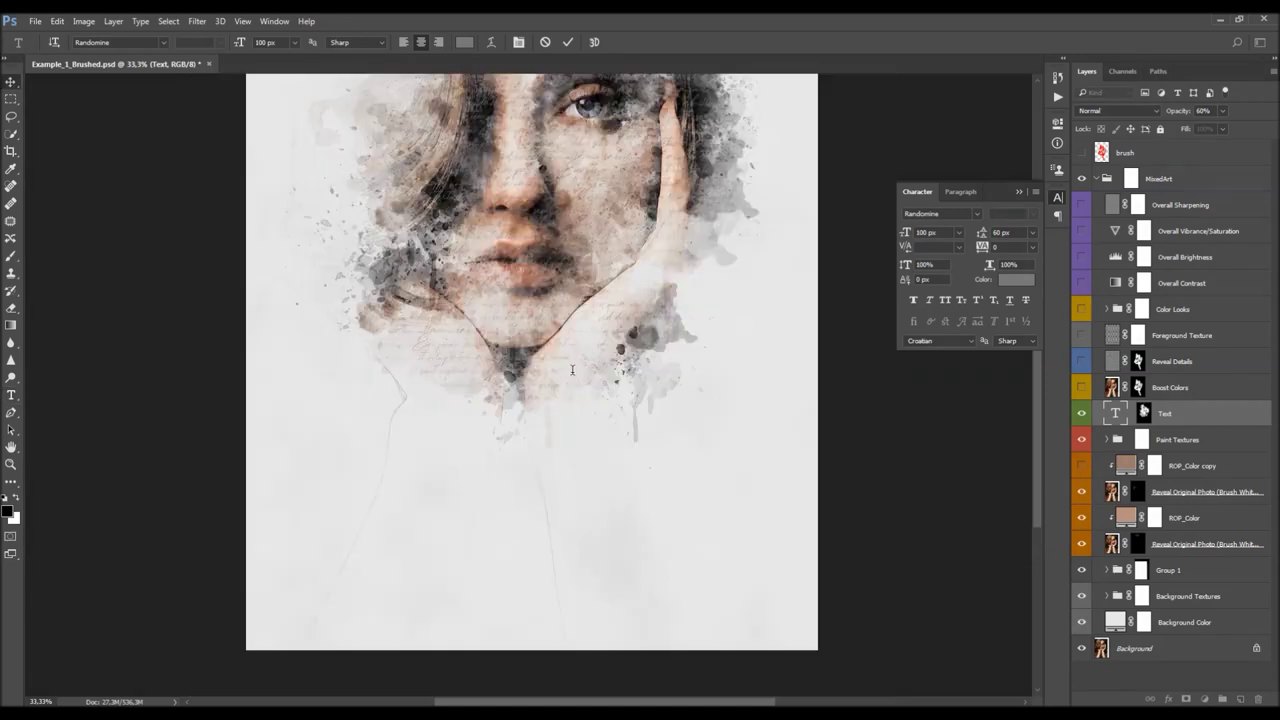
key("space")
left_click_drag(591, 205, 612, 412)
key("v")
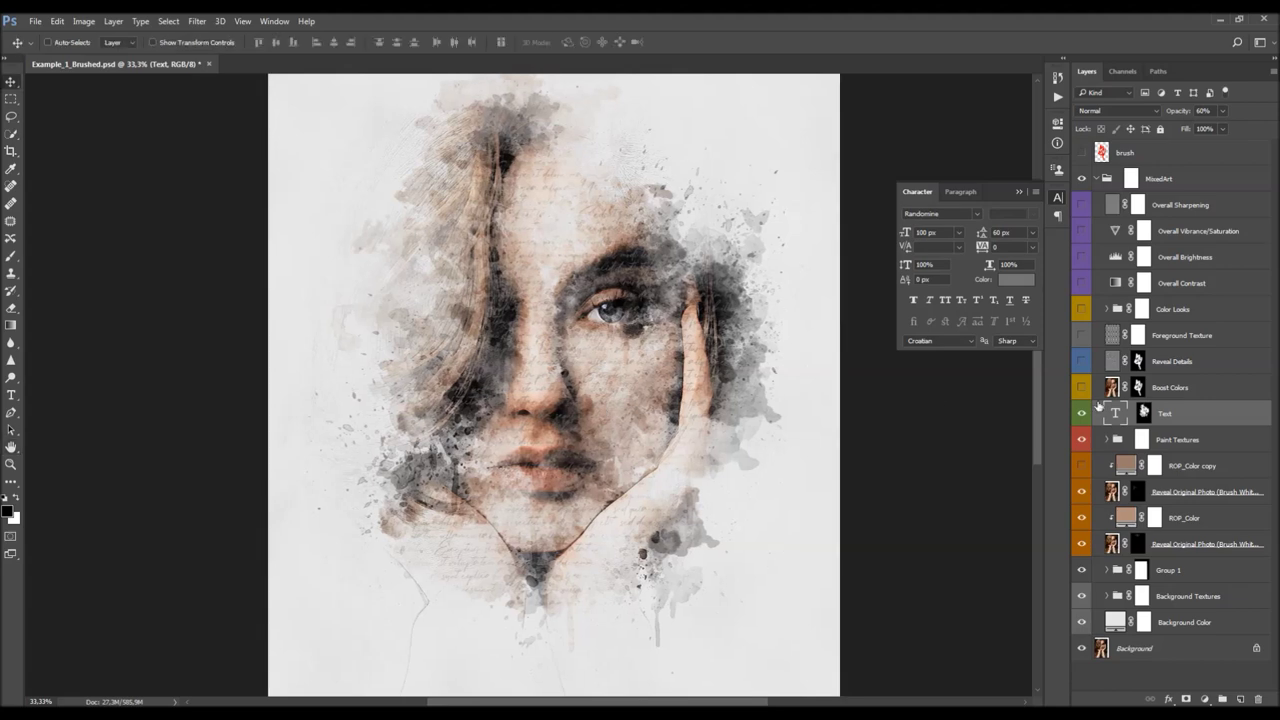
Change the colour of all the text to dark grey 292929
double_click(1116, 412)
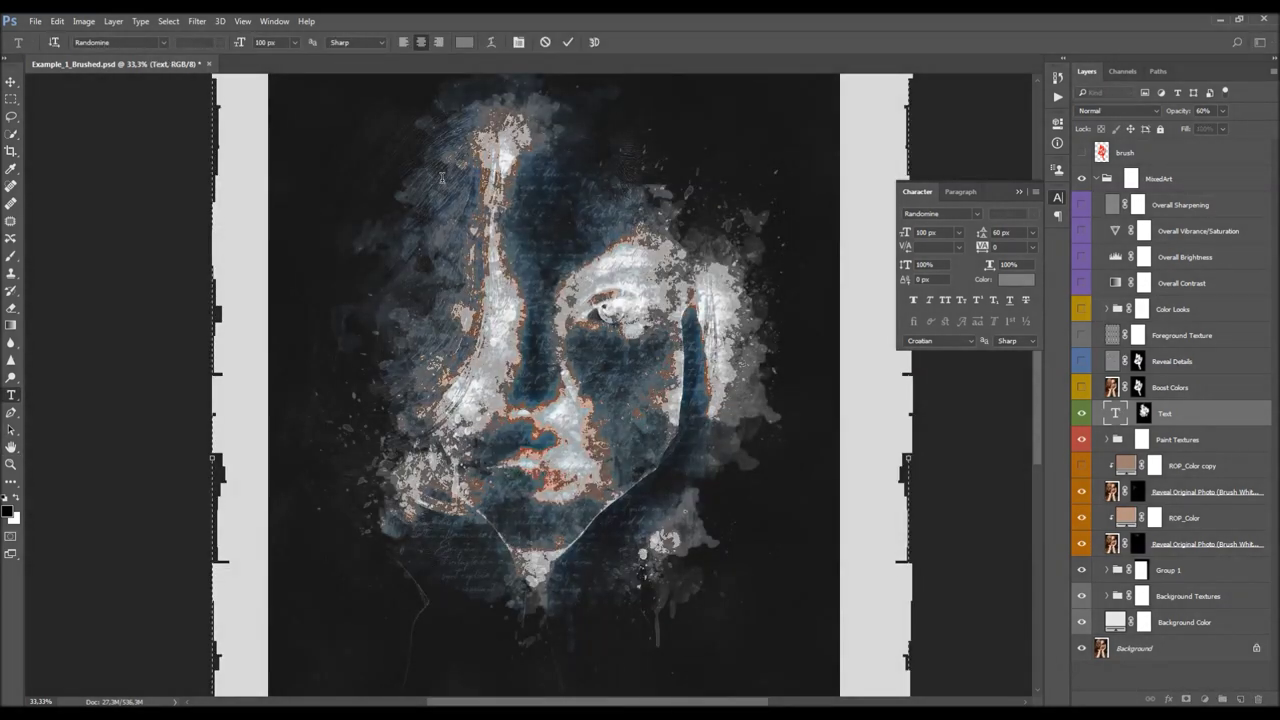
left_click(464, 42)
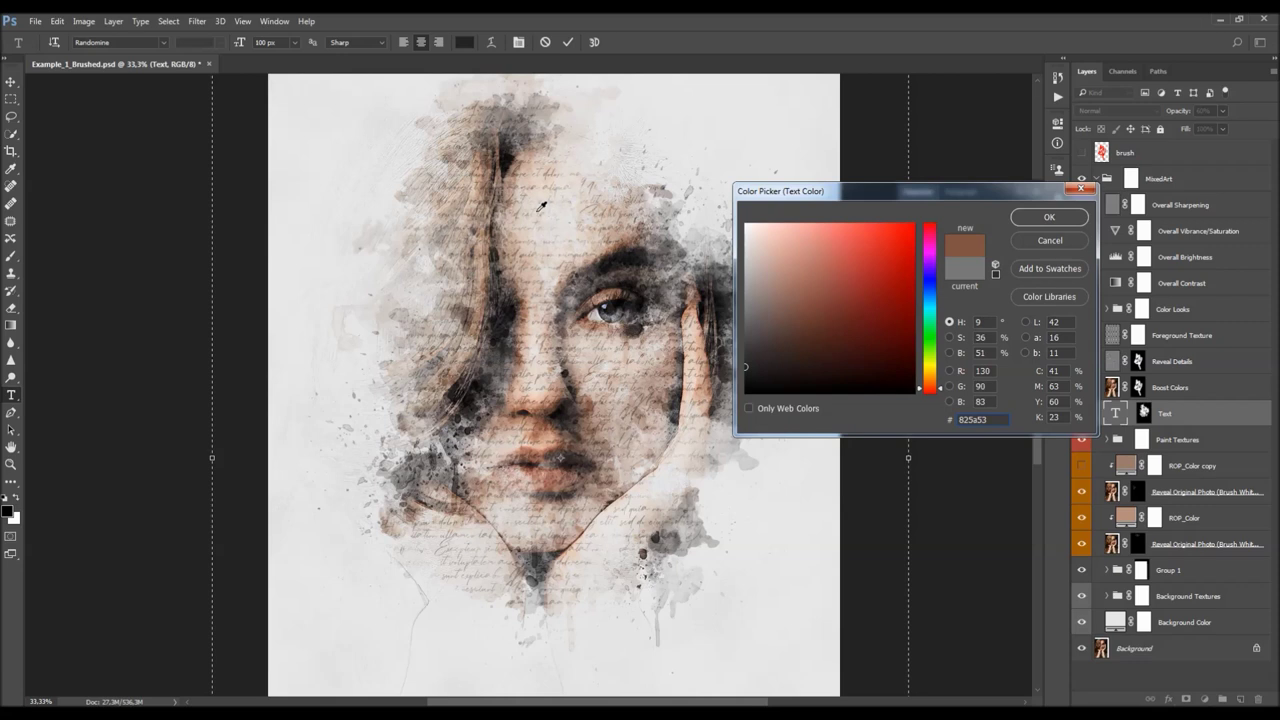
left_click(514, 143)
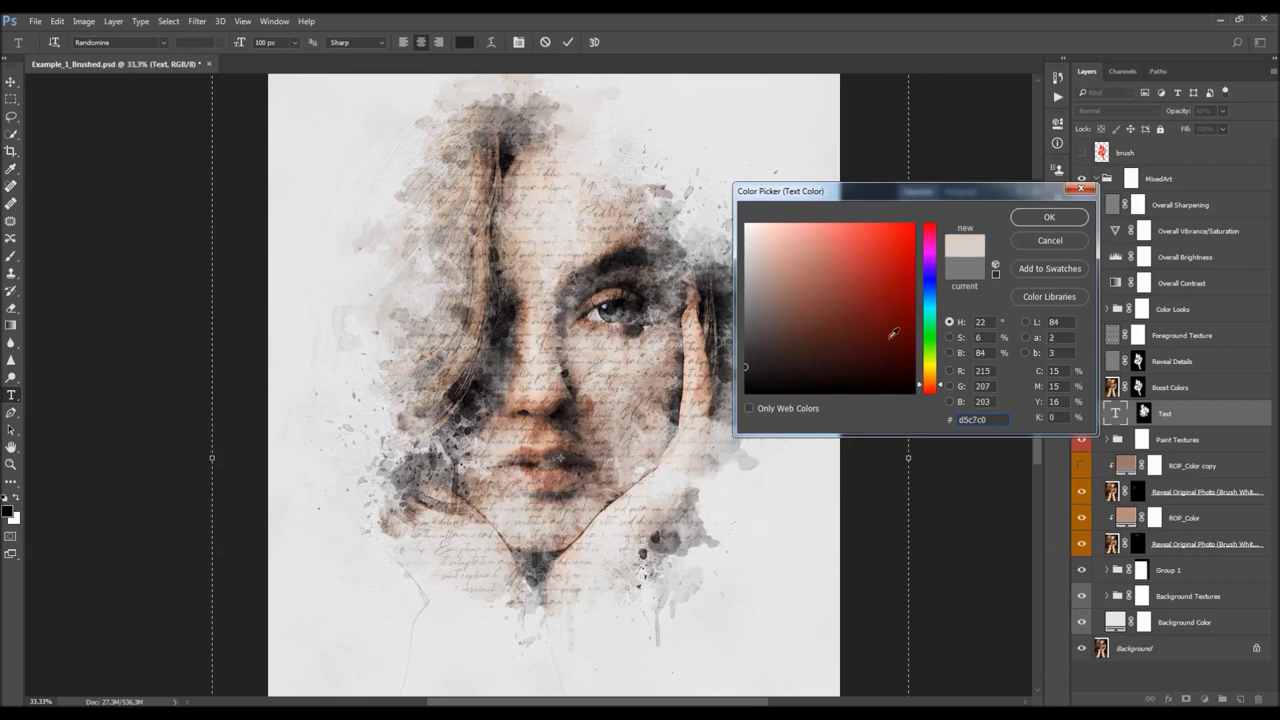
left_click(757, 368)
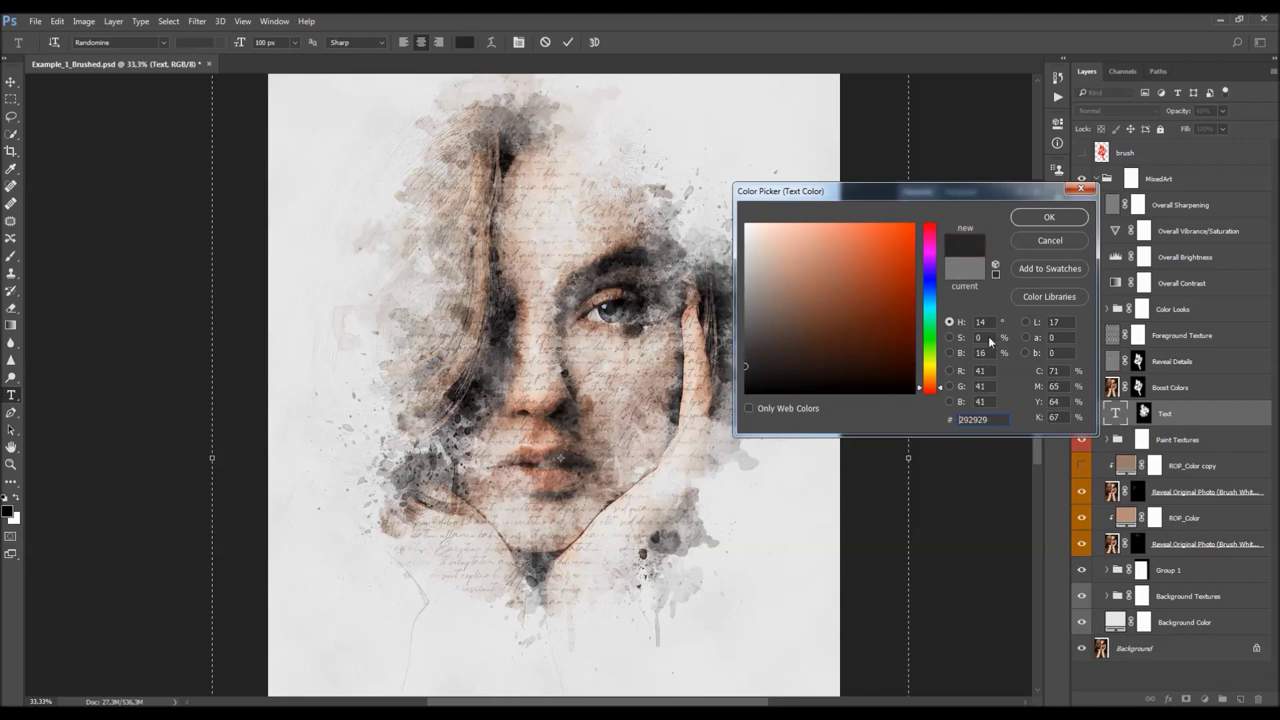
left_click(1038, 219)
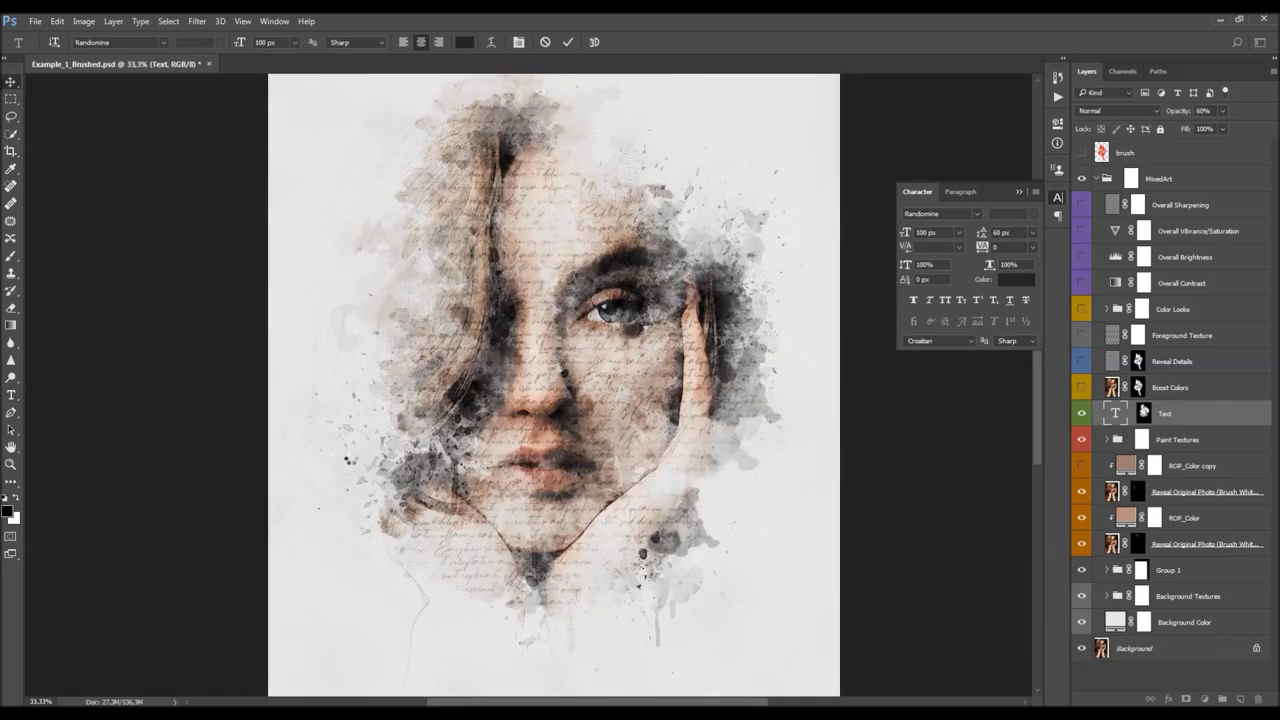
key("v")
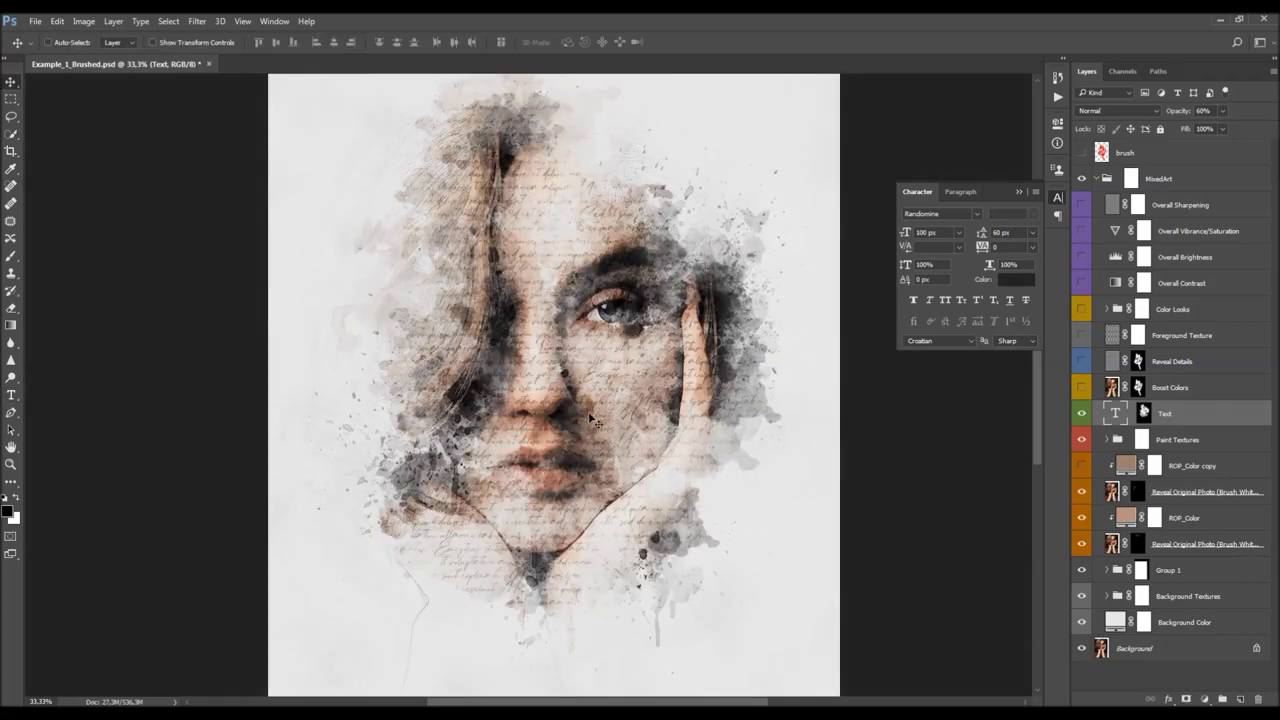
Lower the Text layer's opacity to 48% and close the character settings
key("z")
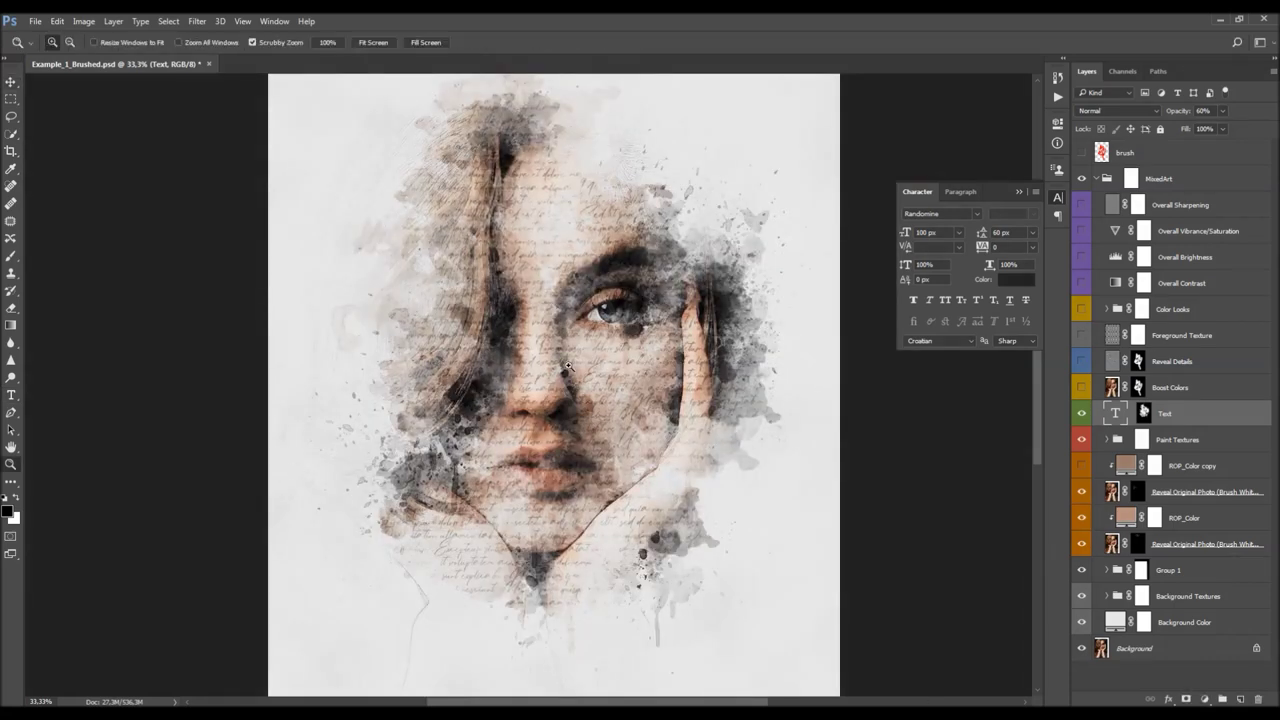
left_click(546, 320)
left_click(546, 321, "alt")
key("v")
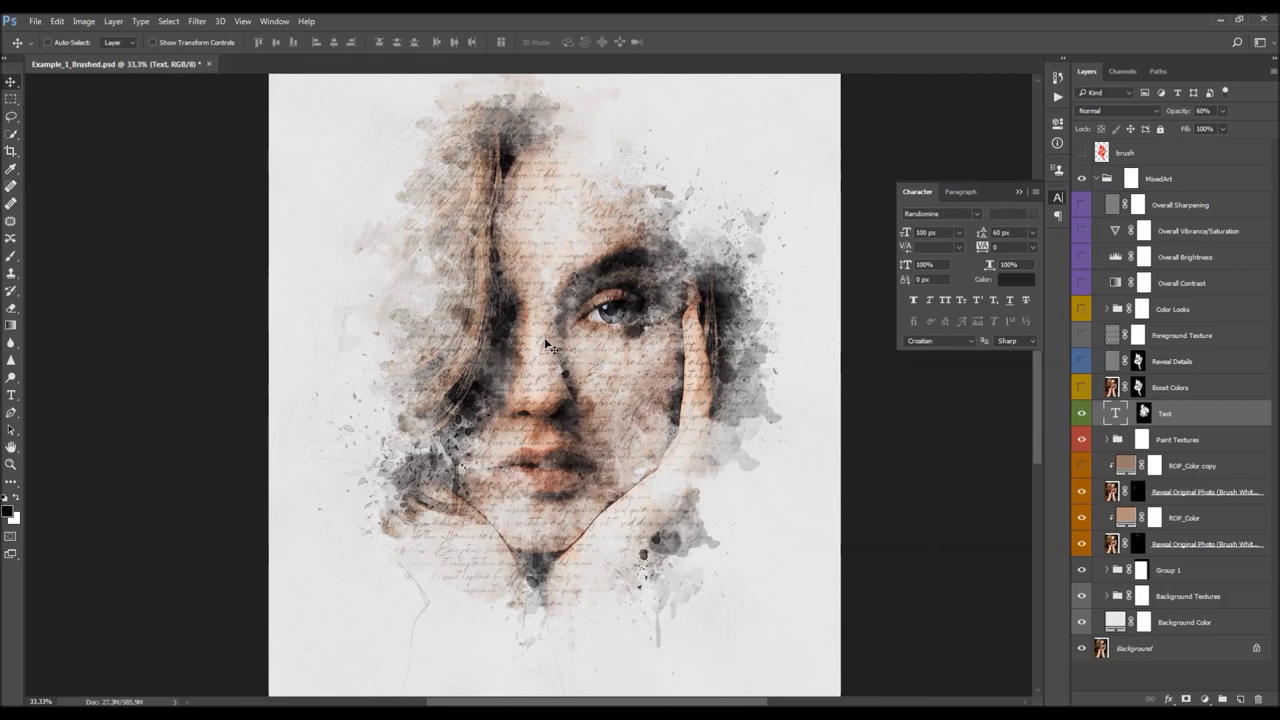
scroll(584, 341, "up", 2)
left_click_drag(588, 342, 575, 365)
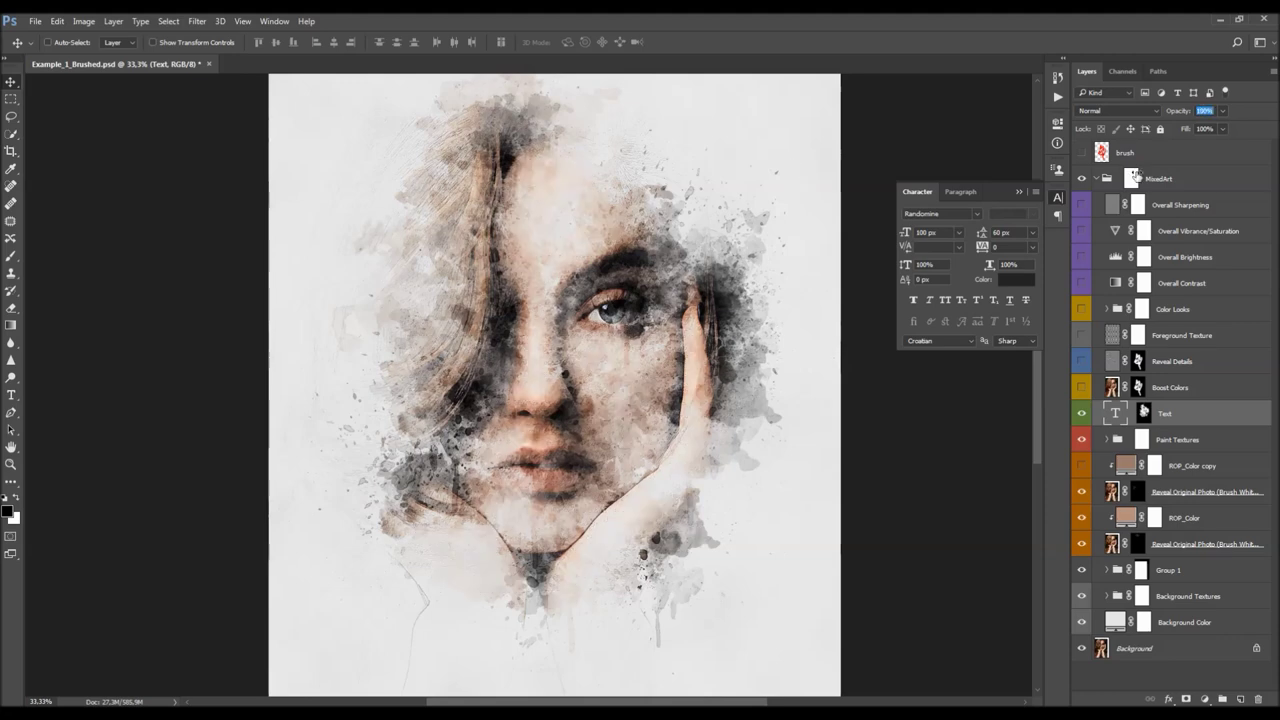
key("0")
key("0")
key("0")
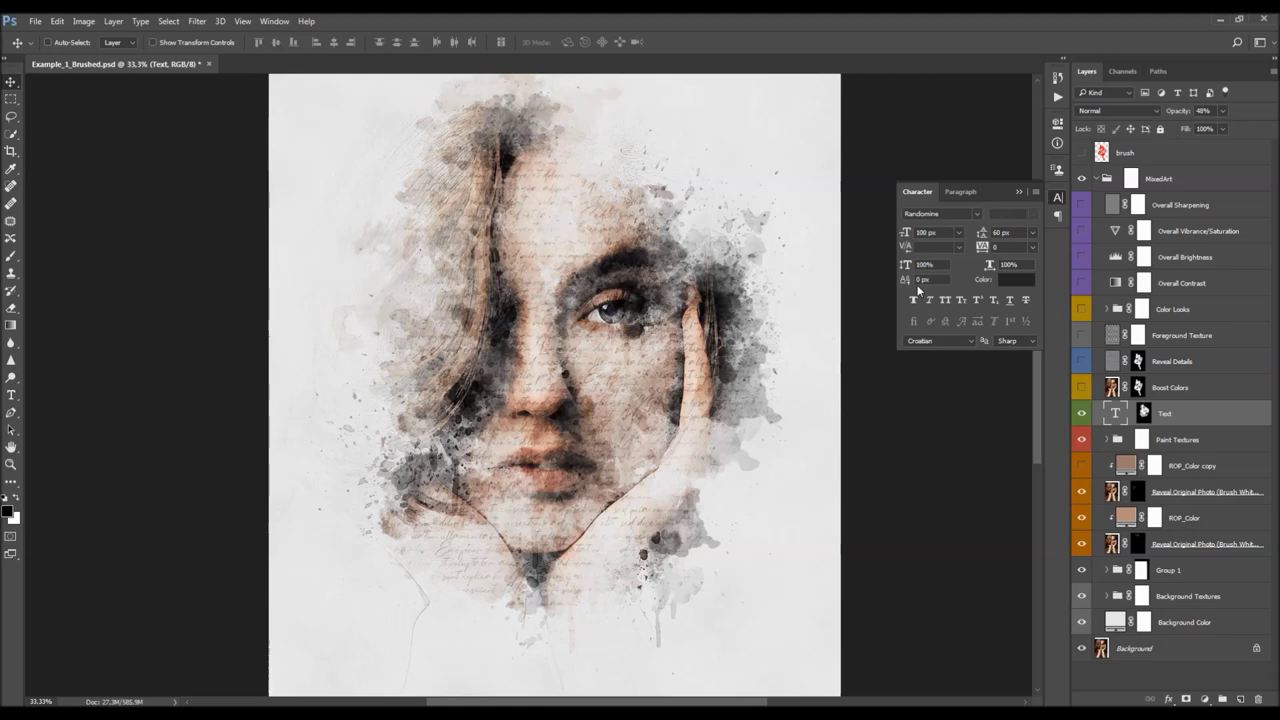
left_click(1019, 194)
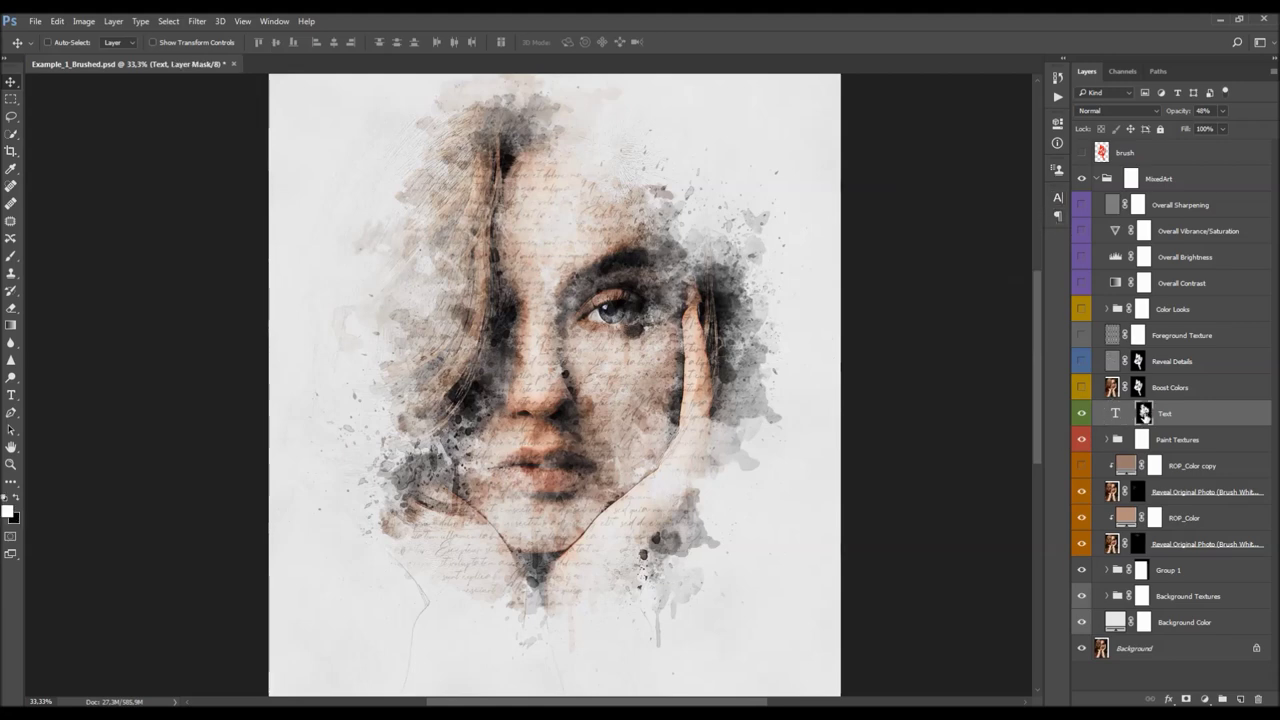
Display the Text layer's mask on its own to check the revealed areas, and return to the portrait view
left_click(1144, 413, "alt")
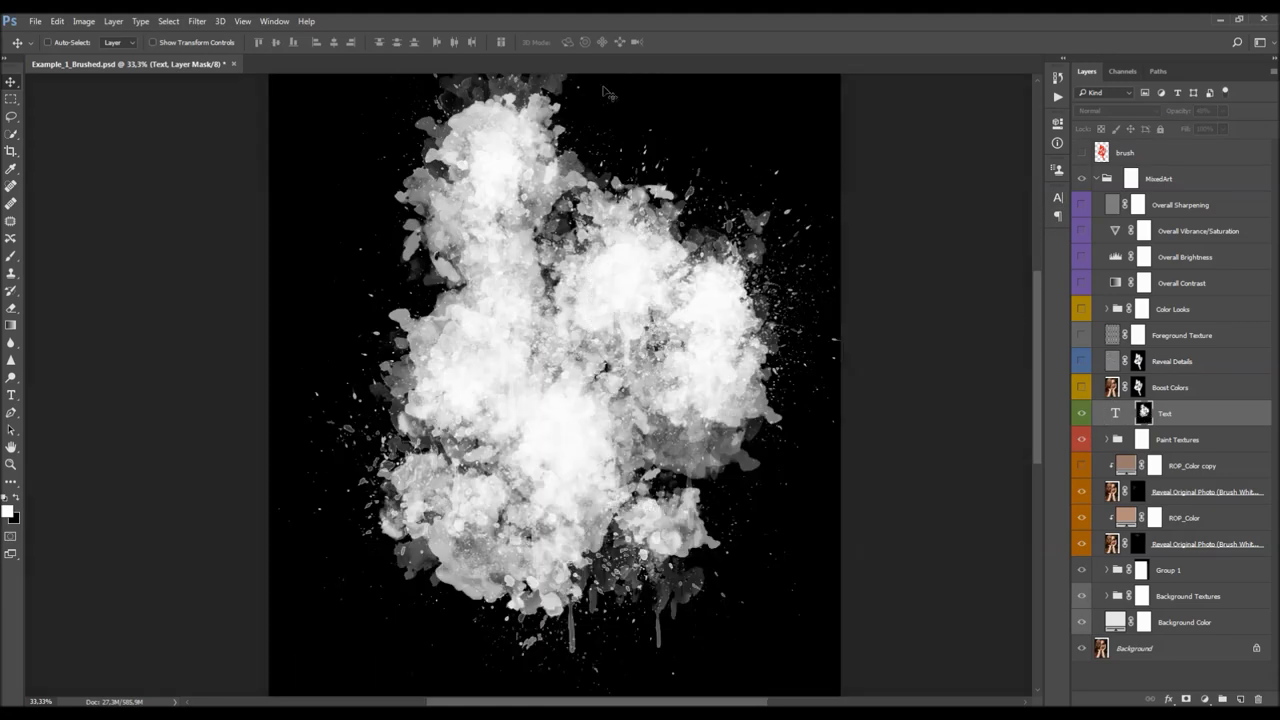
left_click(1146, 414, "alt")
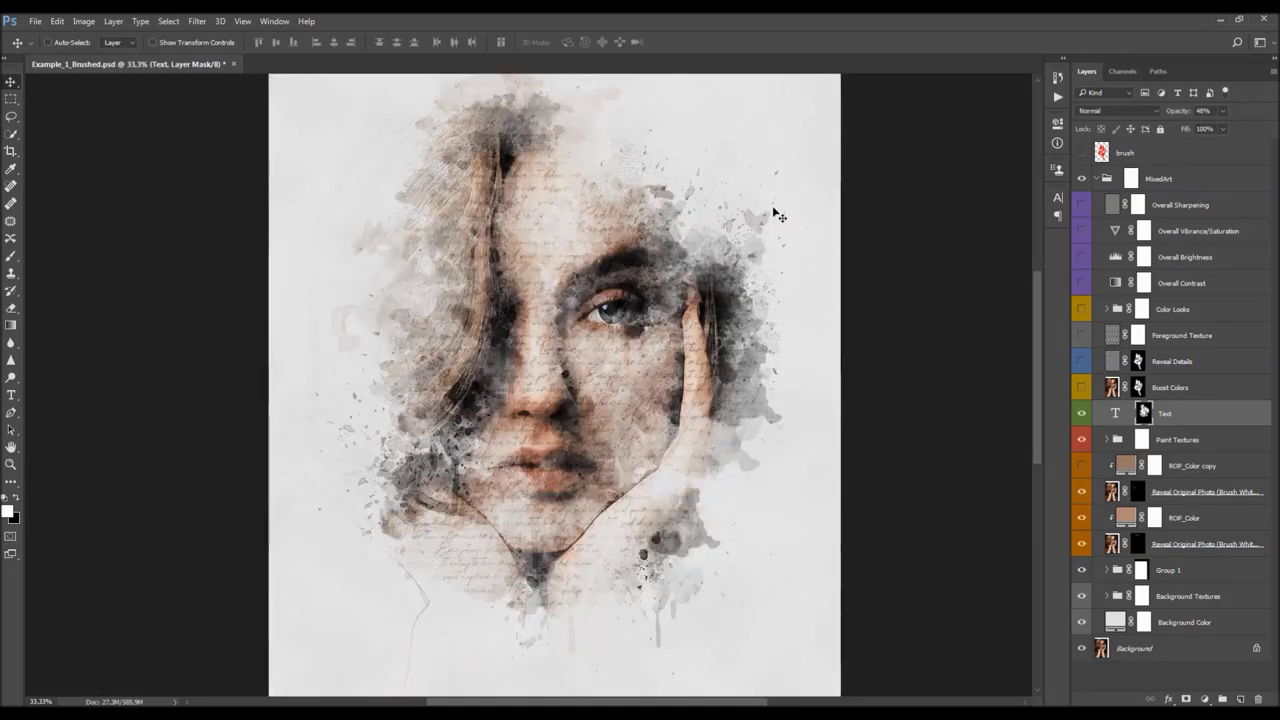
scroll(804, 218, "down", 2)
scroll(804, 218, "up", 4)
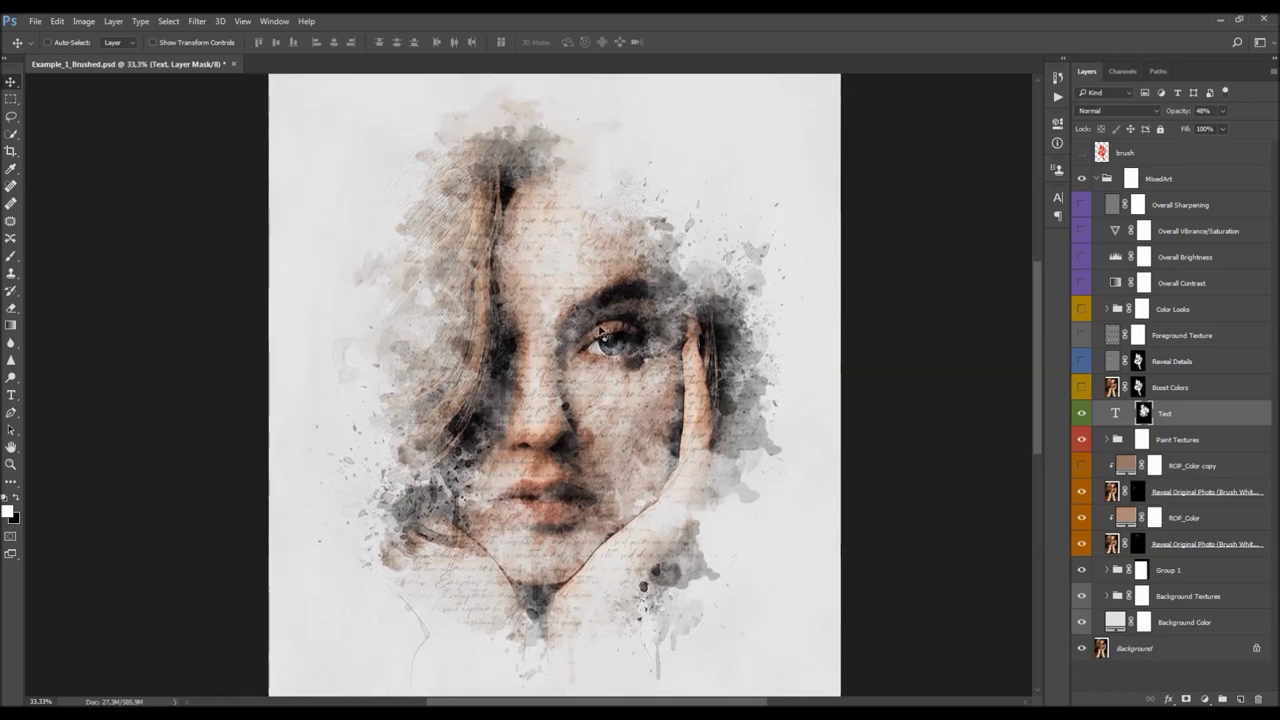
Try painting white and black on the Text layer's mask with a soft round 1000 px brush, and undo the strokes
key("b")
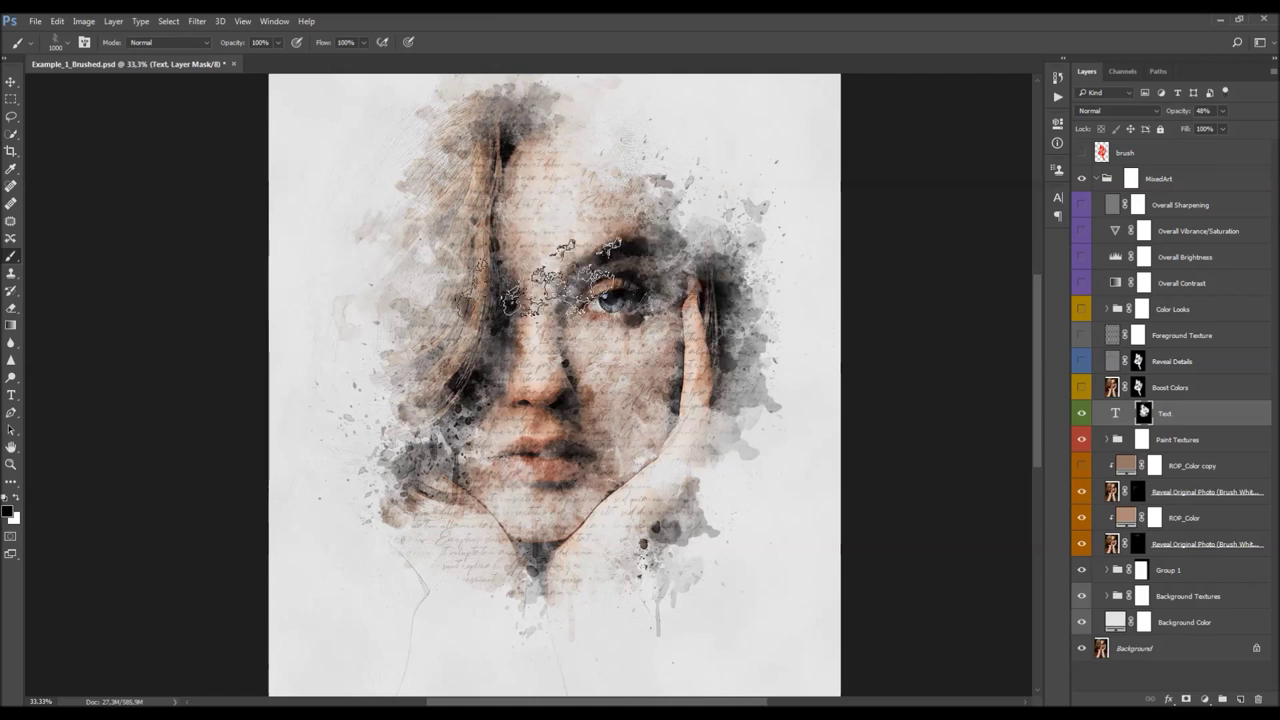
key("x")
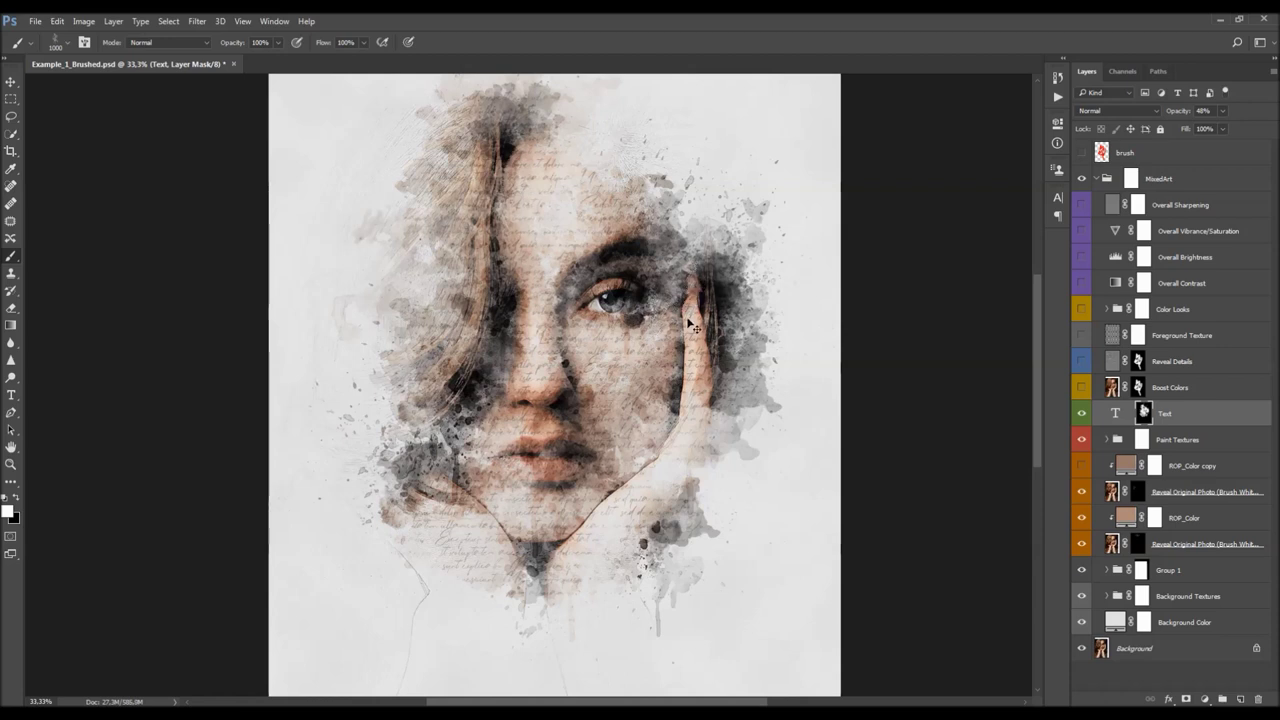
right_click(645, 295)
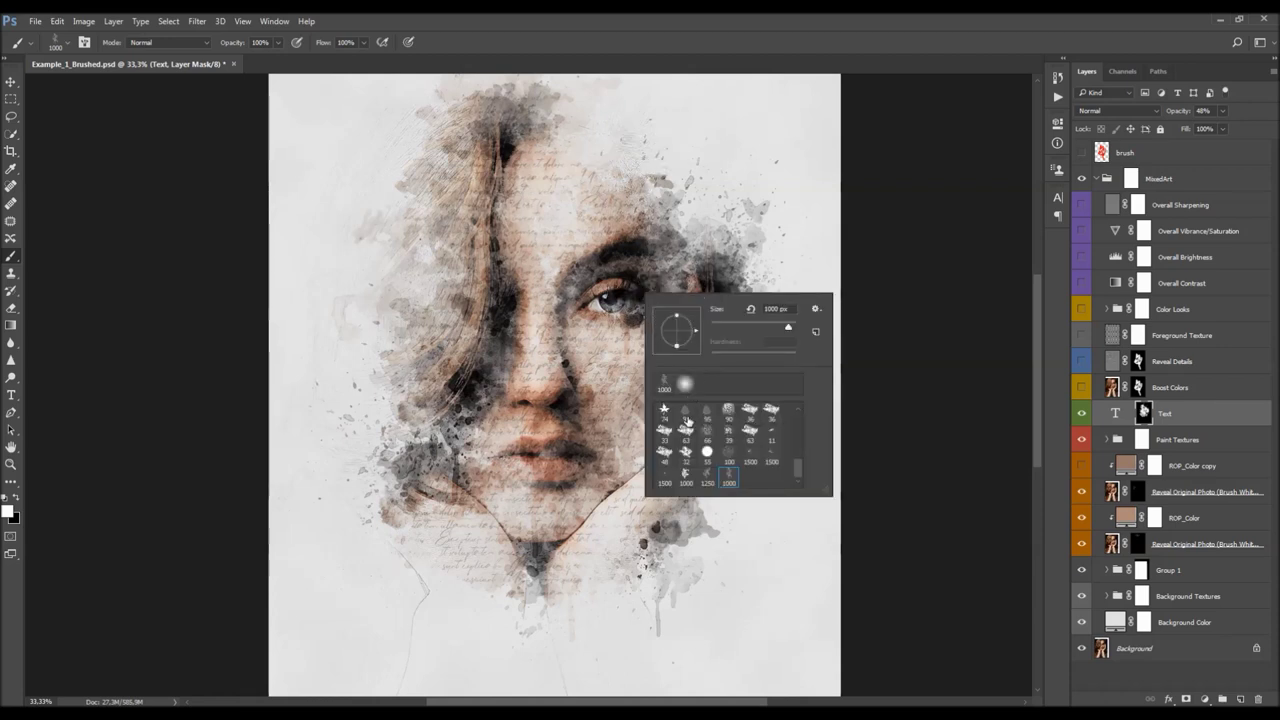
double_click(686, 384)
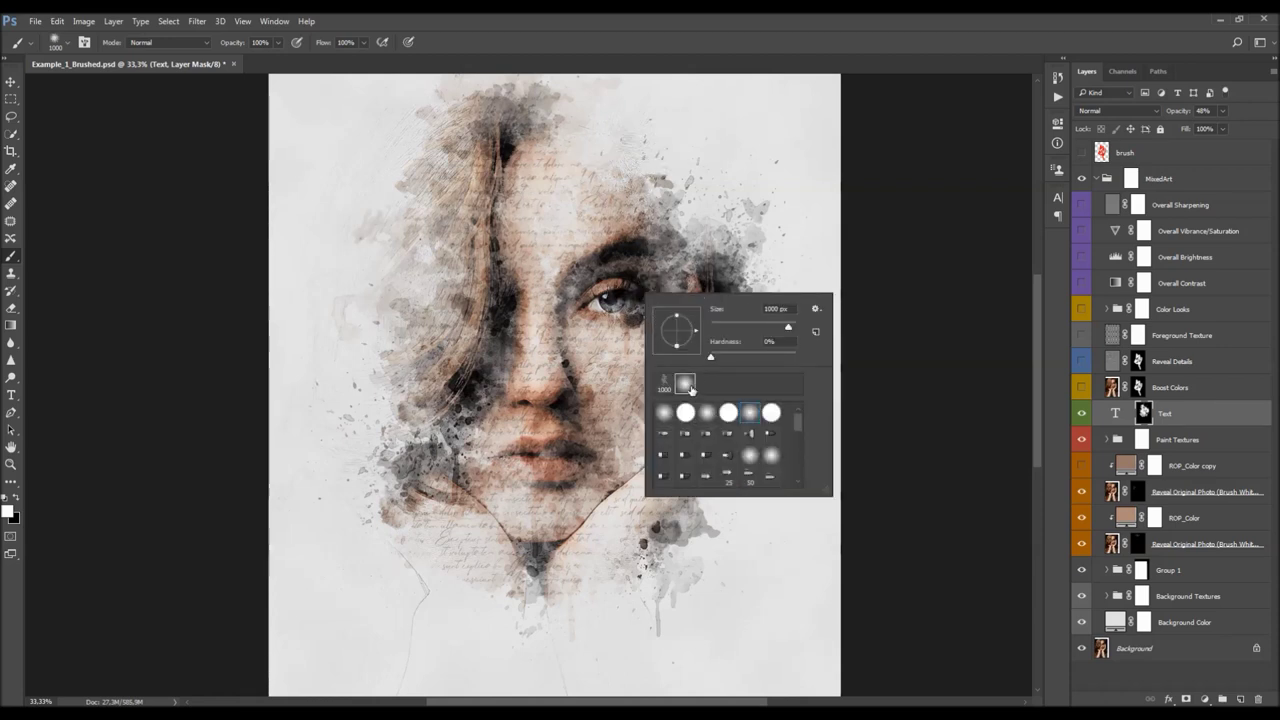
mouse_move(722, 157)
left_mouse_down()
mouse_move(799, 200)
mouse_move(797, 328)
left_mouse_up()
key("ctrl+z")
key("x")
mouse_move(430, 195)
left_mouse_down()
mouse_move(615, 228)
mouse_move(731, 285)
mouse_move(427, 338)
mouse_move(560, 385)
left_mouse_up()
key("ctrl+z")
Choose the 1000 px splatter brush from the brush presets for painting on the Text layer's mask
scroll(652, 350, "up", 2)
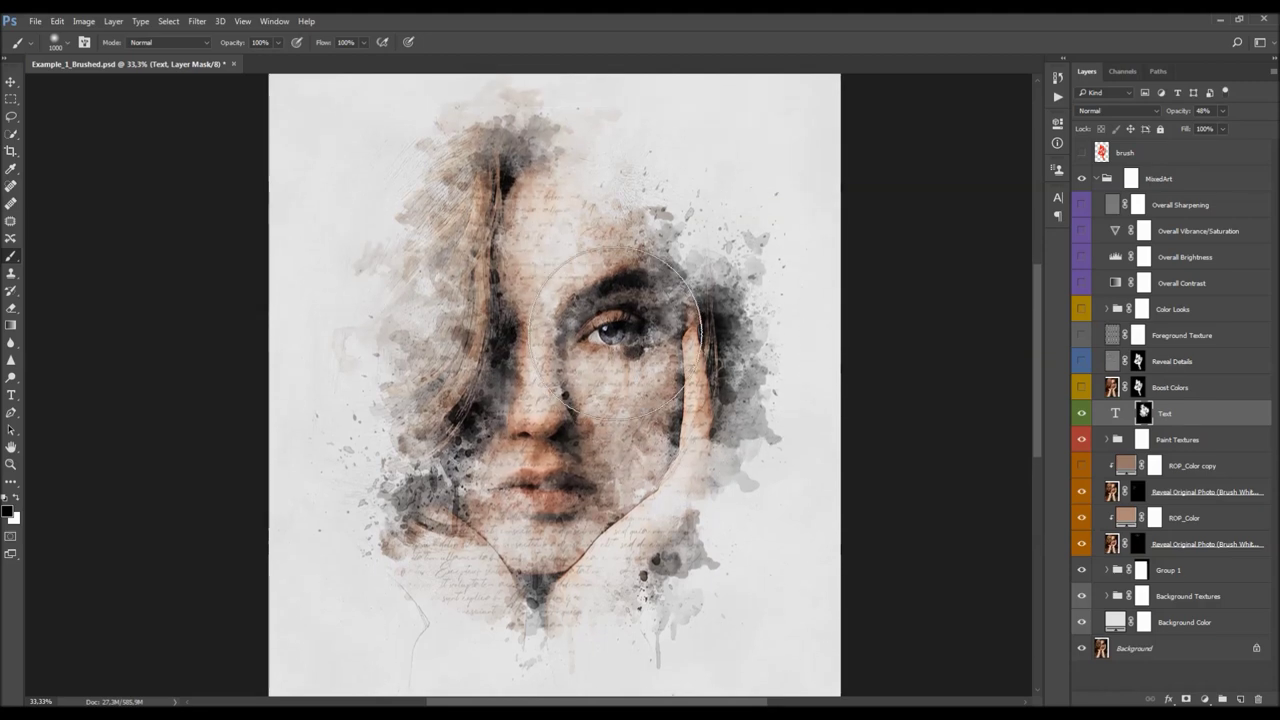
key("z")
left_click(654, 377)
key("h")
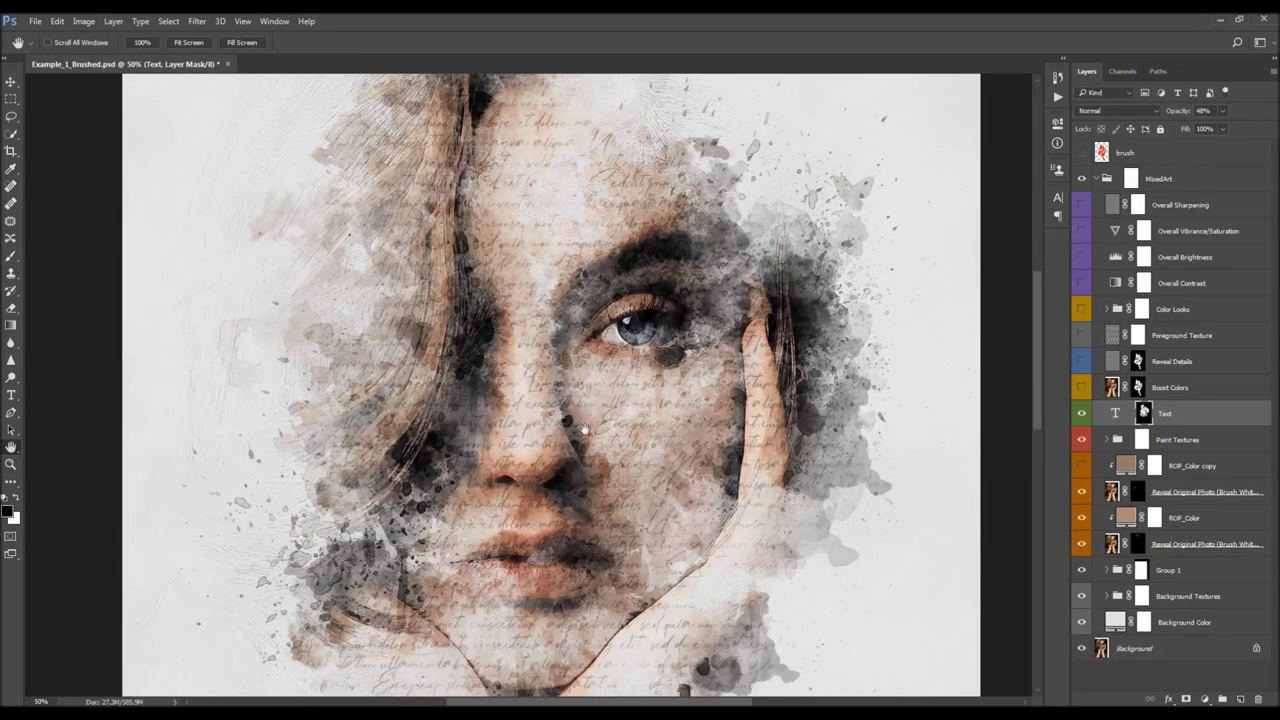
mouse_move(617, 416)
left_mouse_down()
mouse_move(629, 354)
mouse_move(630, 394)
left_mouse_up()
left_click(568, 334, "alt")
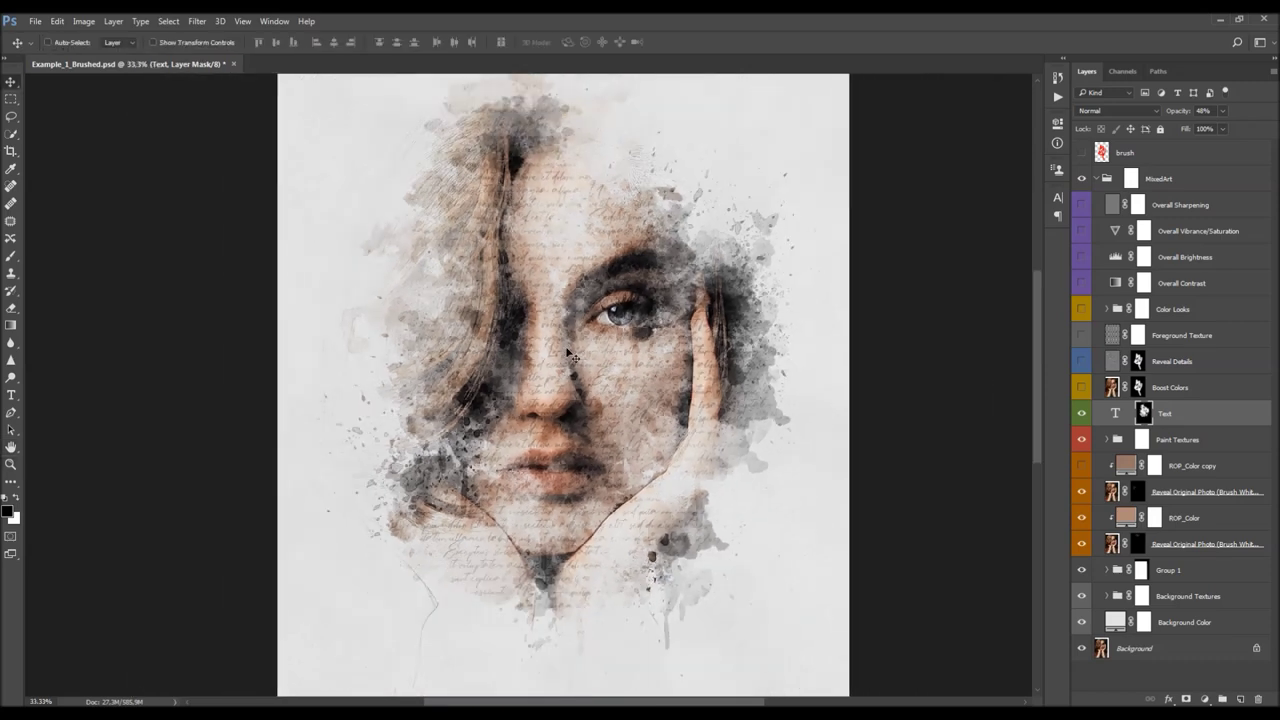
right_click(576, 309)
scroll(683, 483, "down", 6)
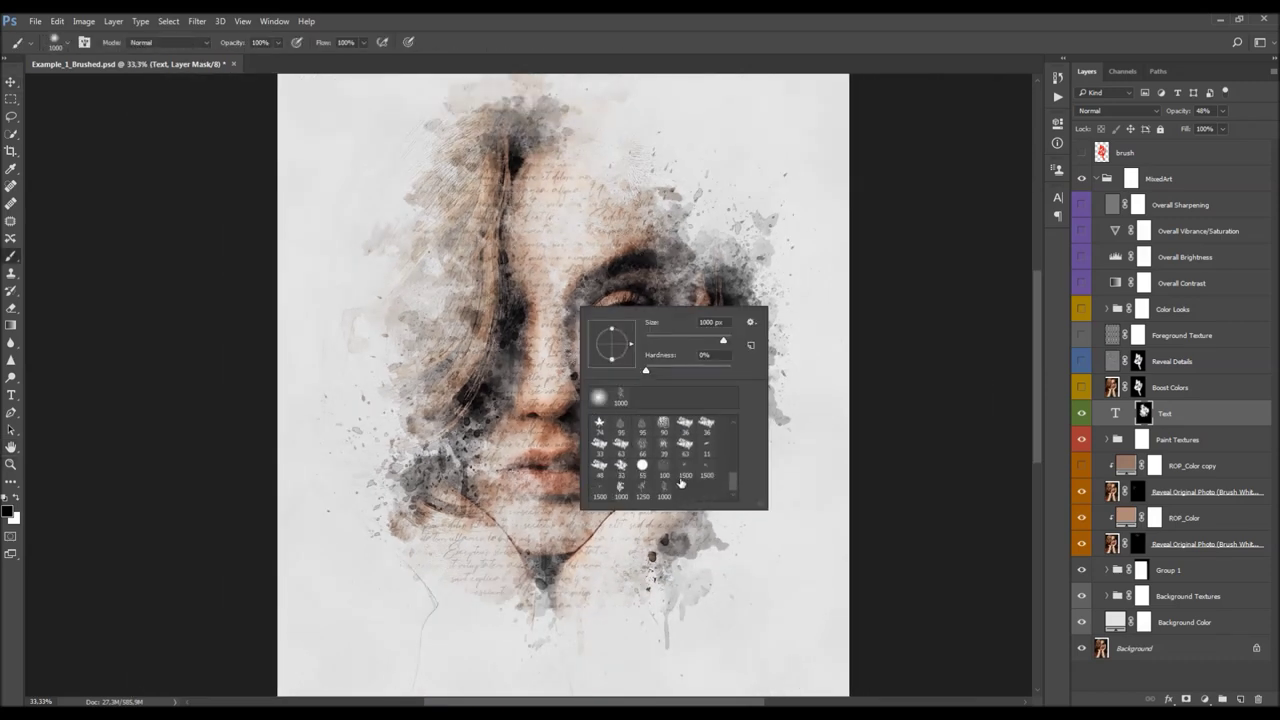
double_click(620, 490)
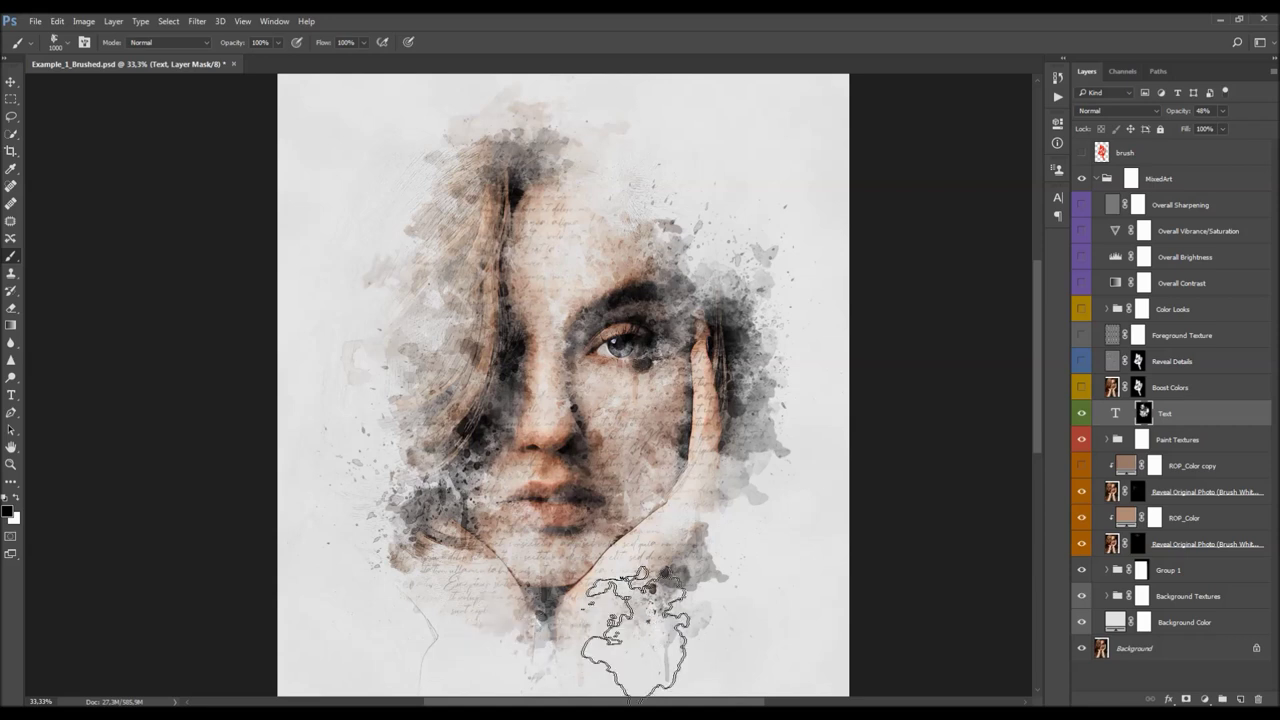
Paint white and black splatters on the Text layer's mask to vary the handwriting across the forehead
key("x")
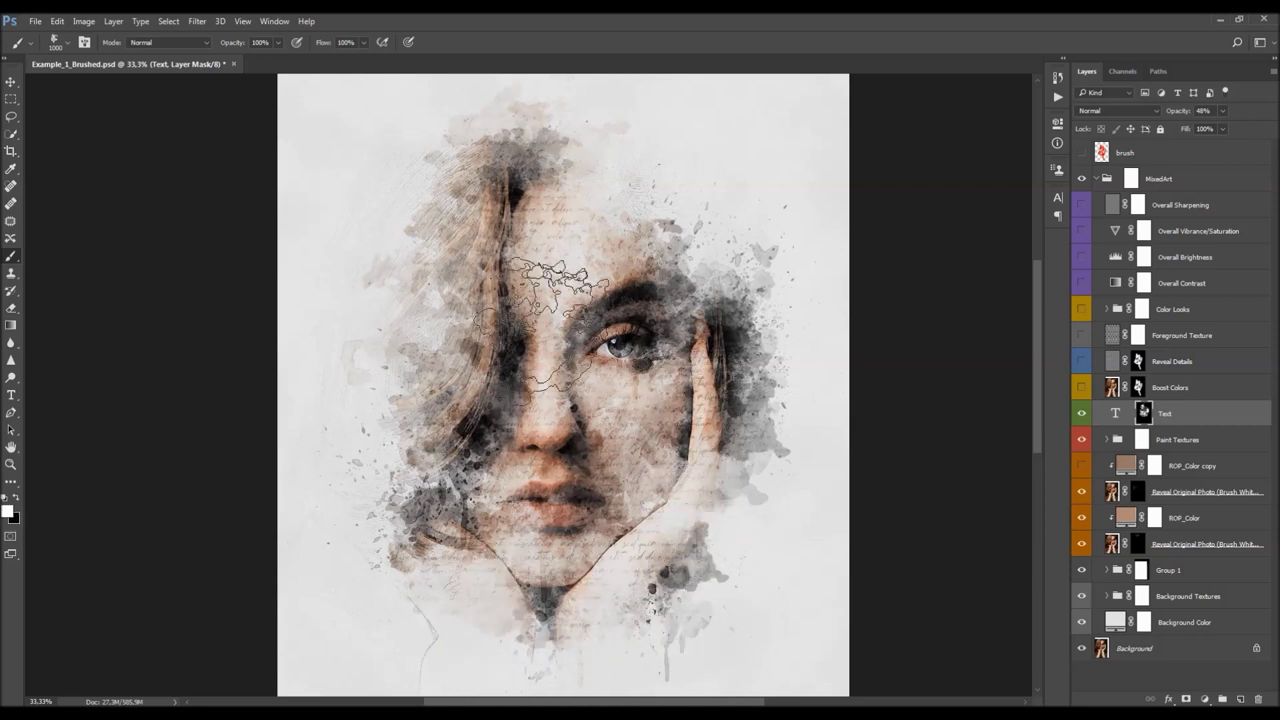
scroll(680, 485, "down", 1)
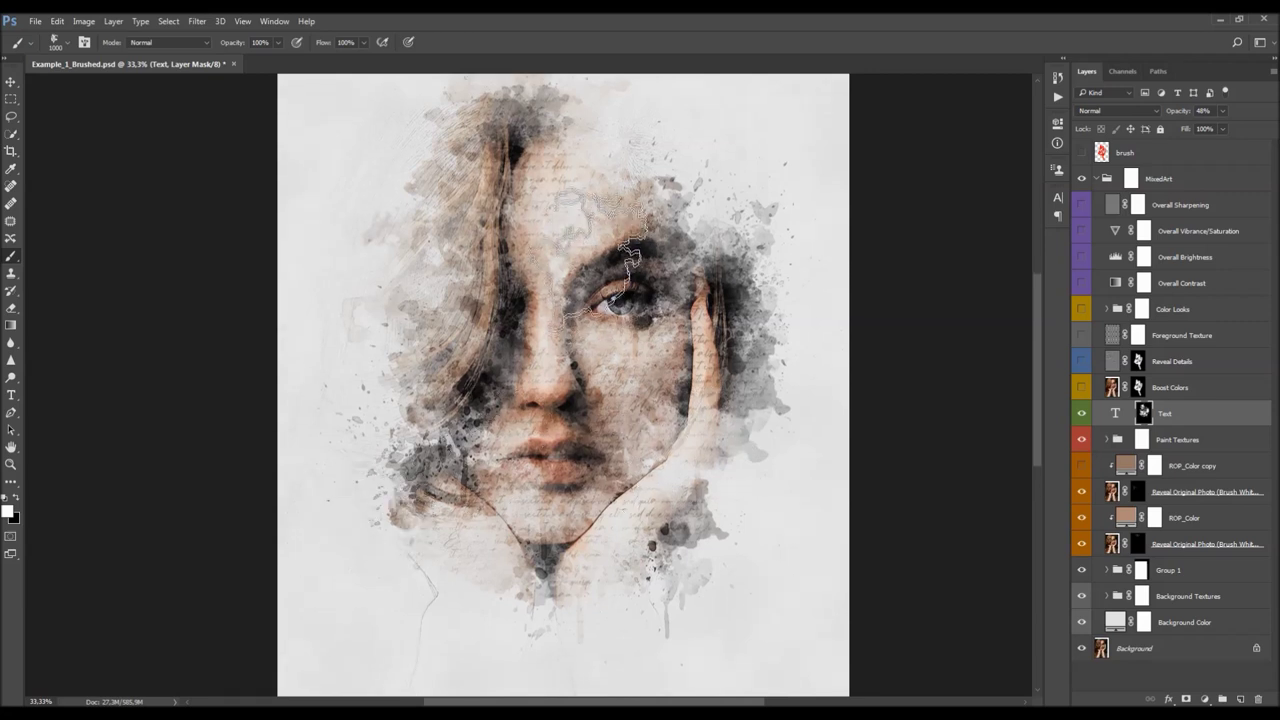
key("x")
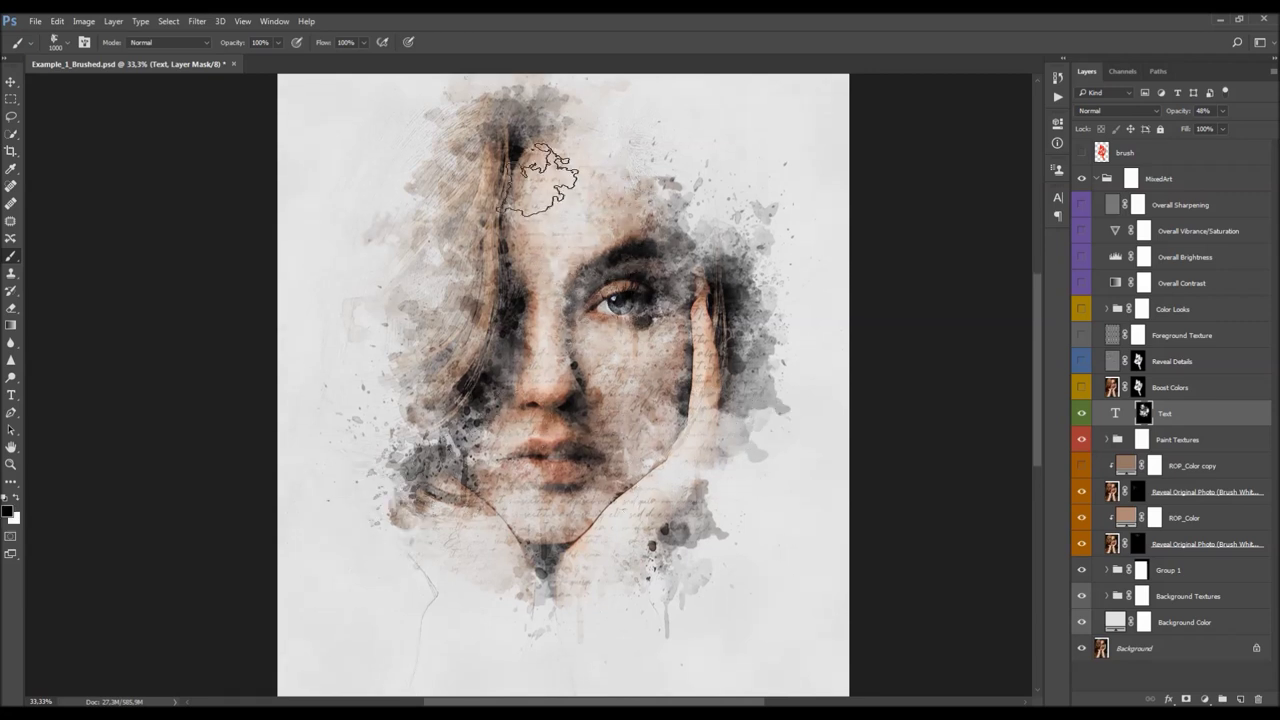
scroll(544, 240, "up", 1)
key("z")
left_click(544, 311)
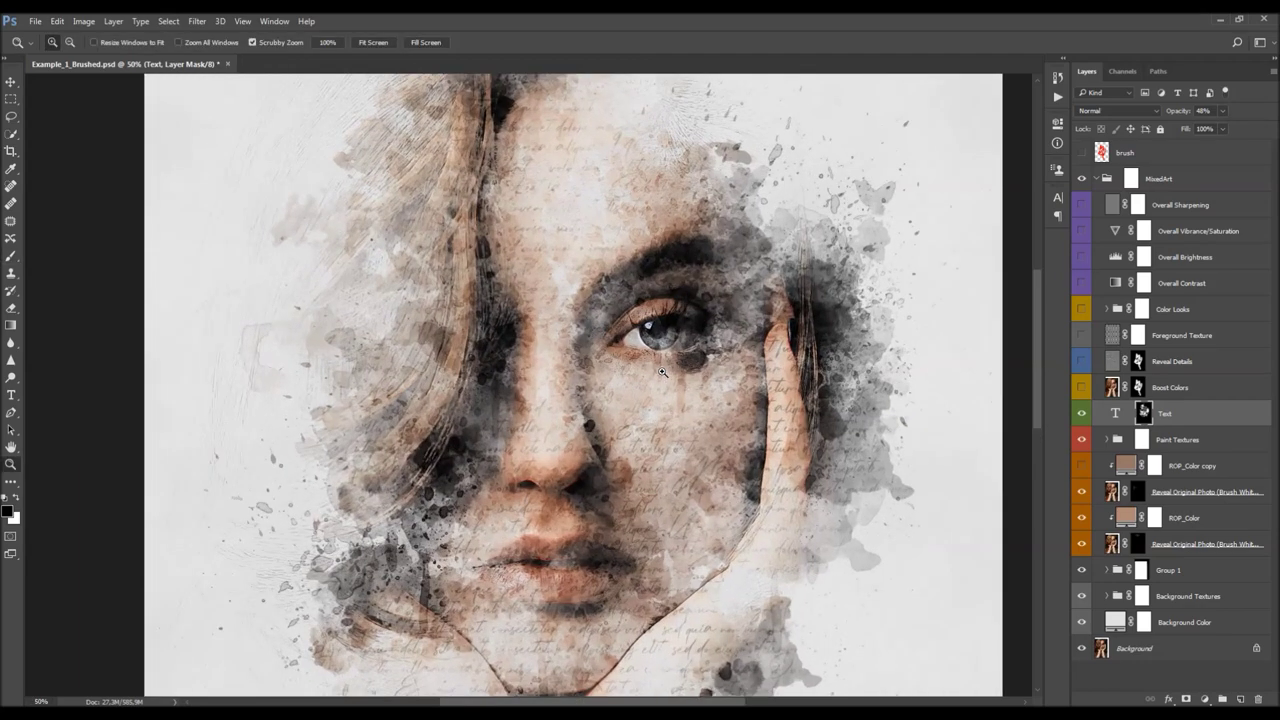
key("h")
left_click_drag(658, 376, 655, 318)
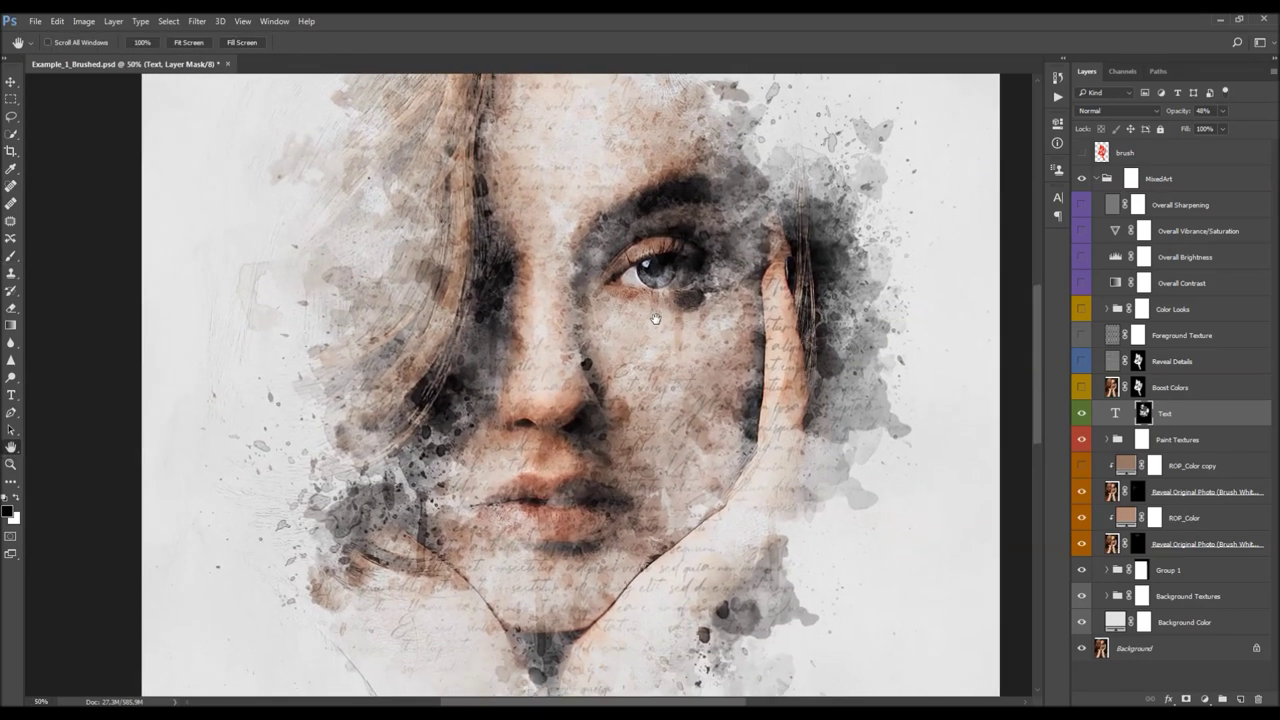
Paint splatters on the Text layer's mask to bring the handwriting back over the forehead, cheek and hand
key("b")
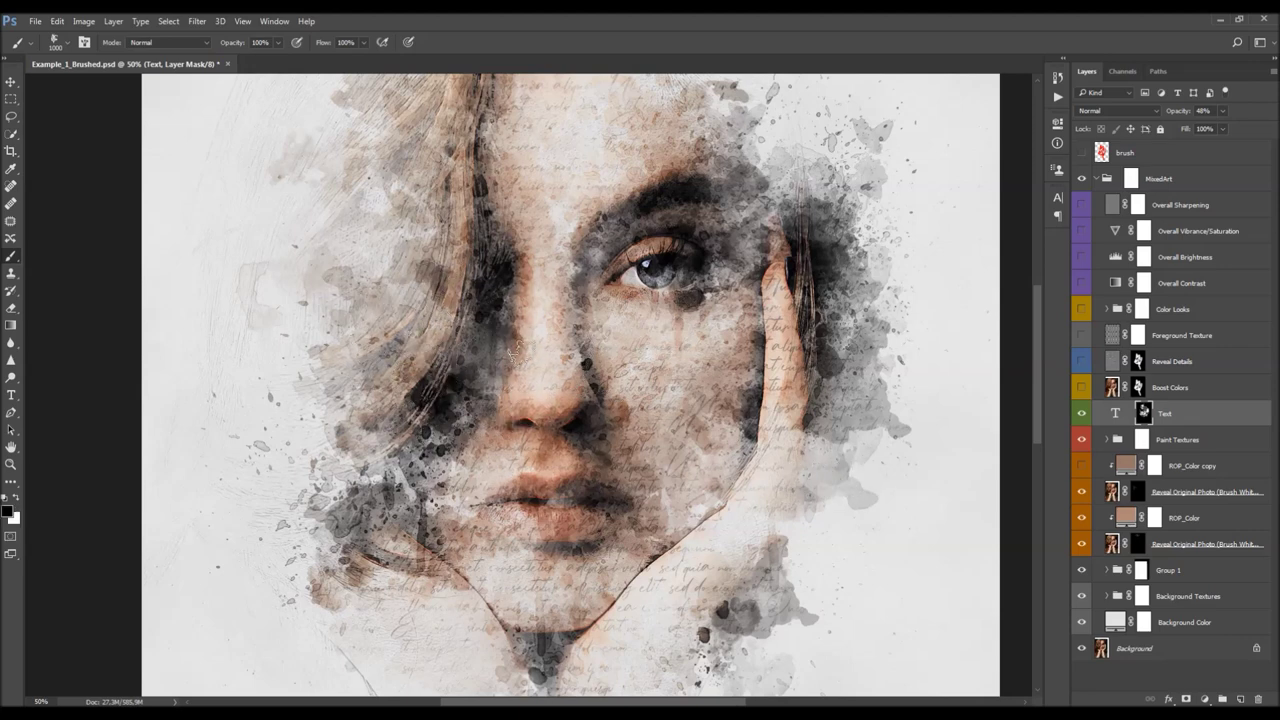
scroll(371, 309, "up", 3)
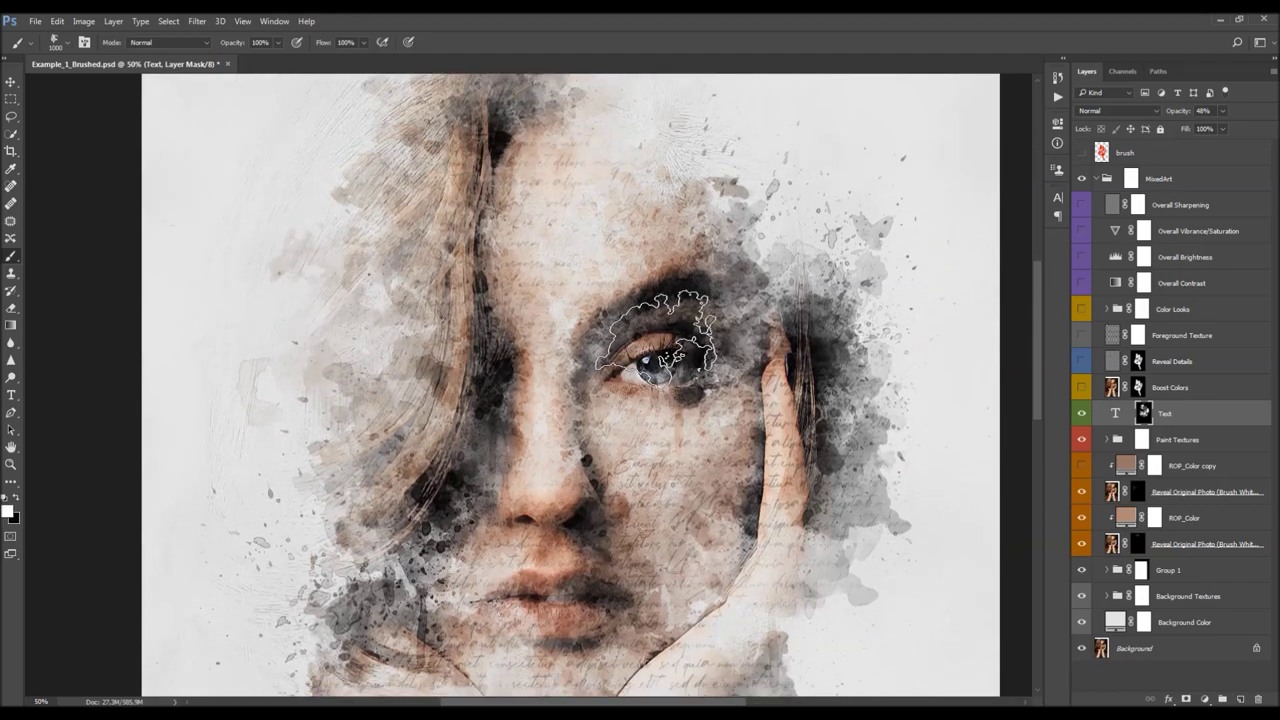
scroll(720, 548, "down", 2)
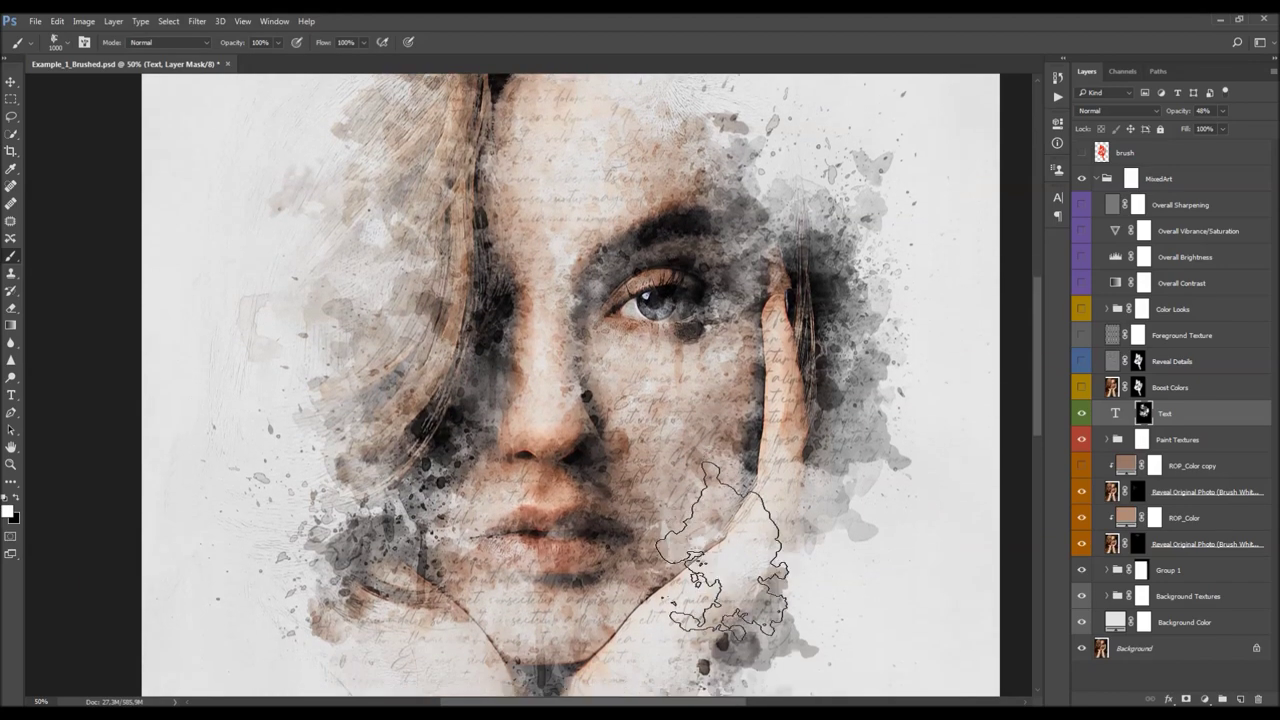
scroll(722, 548, "down", 2)
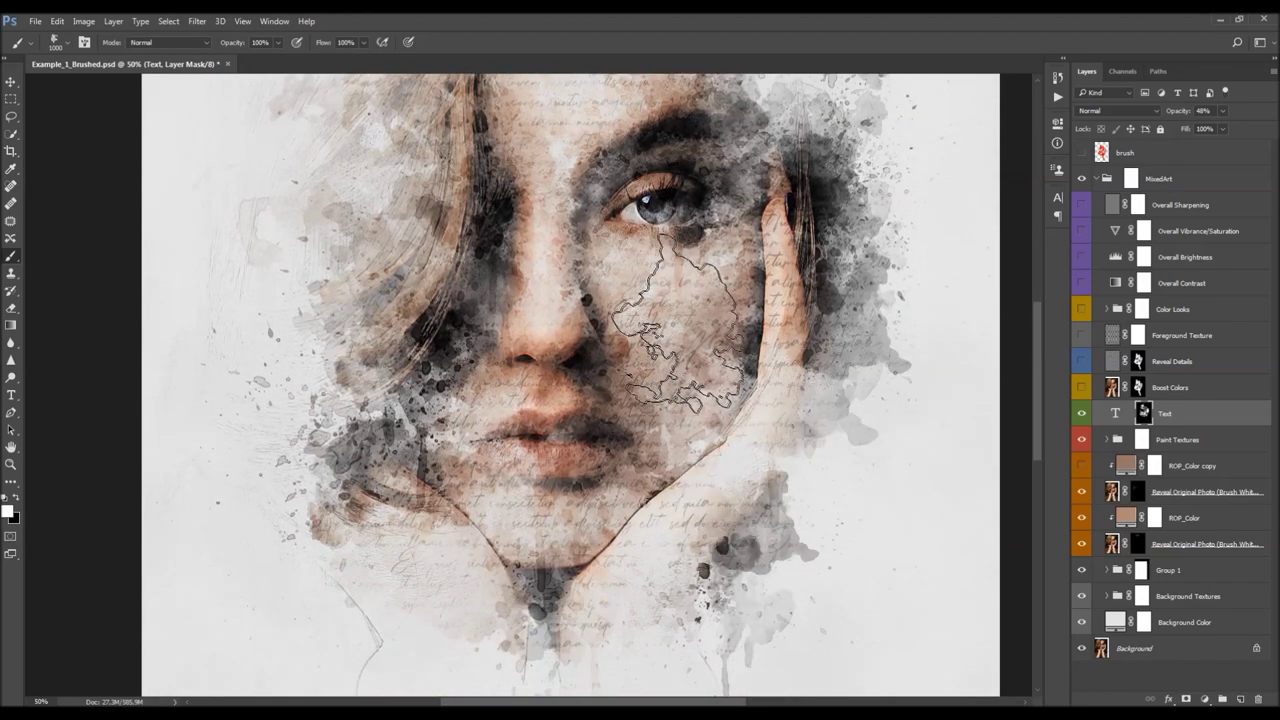
scroll(875, 490, "down", 2)
scroll(630, 460, "down", 1)
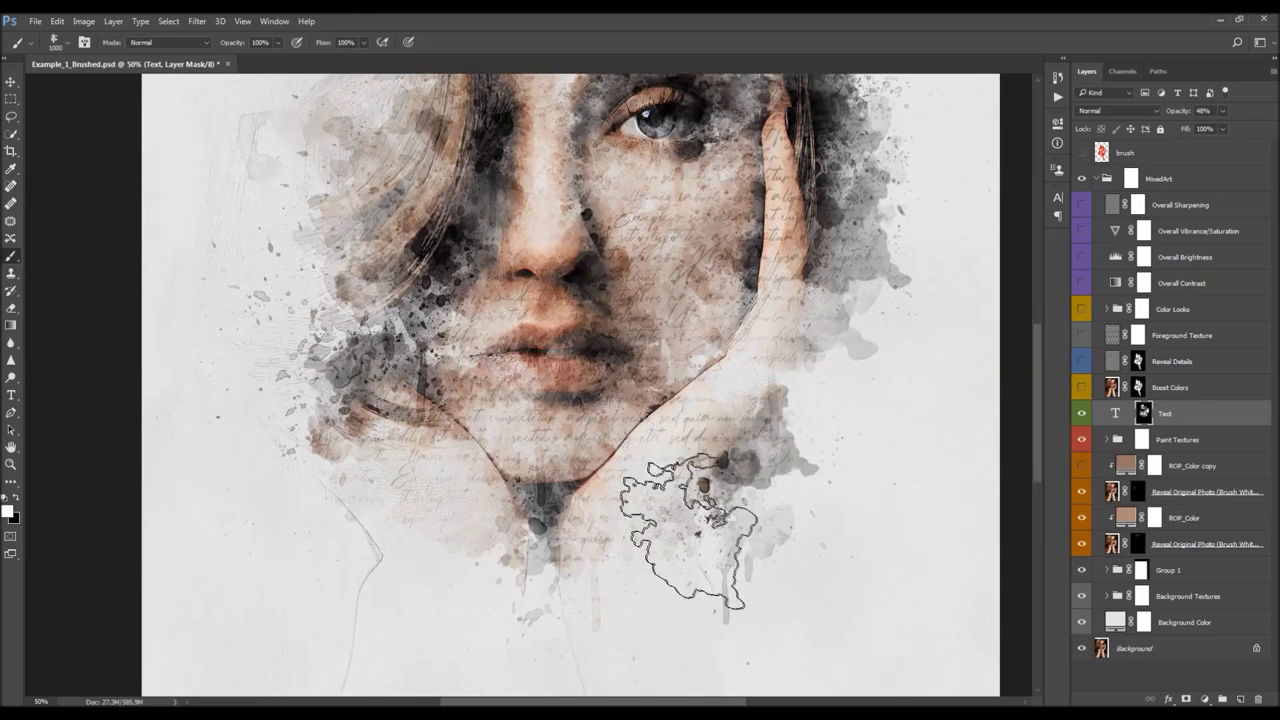
Hide the handwriting on the wrist below the chin by painting black on the Text layer's mask with a smaller brush
key("x")
key("bracketleft")
key("bracketleft")
key("bracketleft")
key("bracketleft")
mouse_move(710, 475)
left_mouse_down()
mouse_move(707, 528)
mouse_move(716, 465)
mouse_move(723, 566)
mouse_move(710, 479)
mouse_move(750, 483)
mouse_move(775, 458)
left_mouse_up()
key("space")
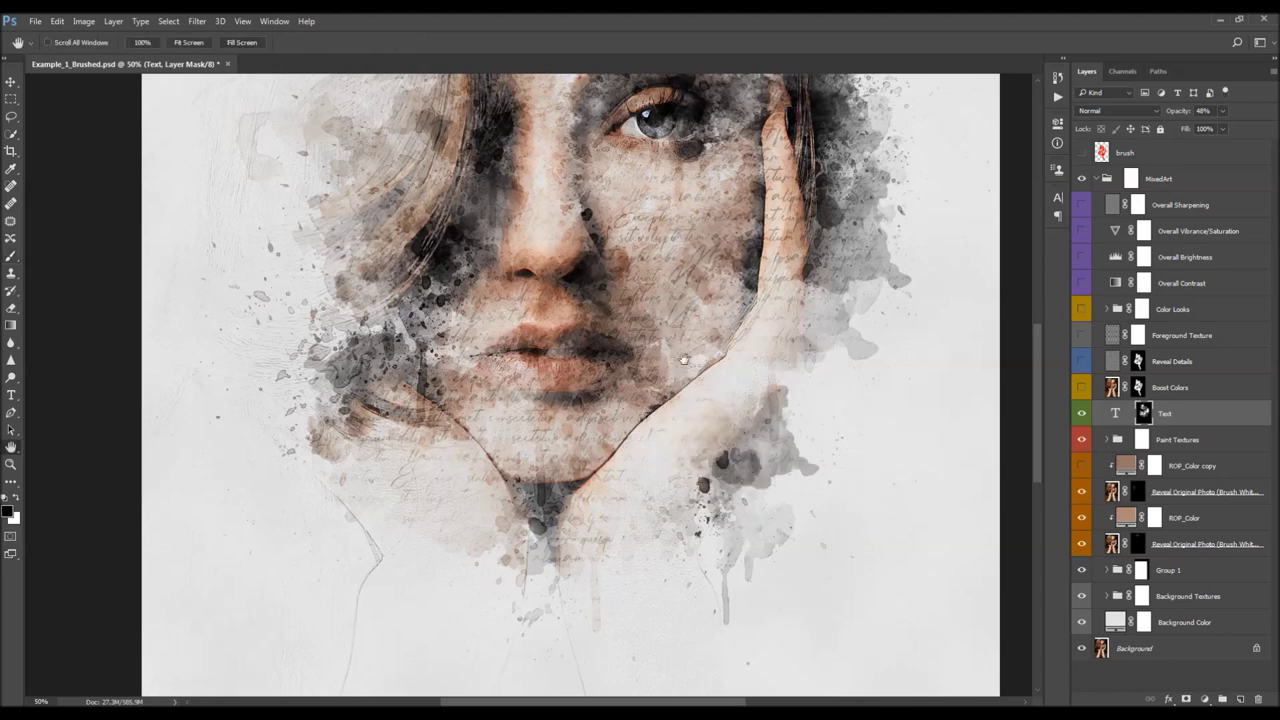
left_click_drag(660, 330, 650, 400)
key("ctrl+minus")
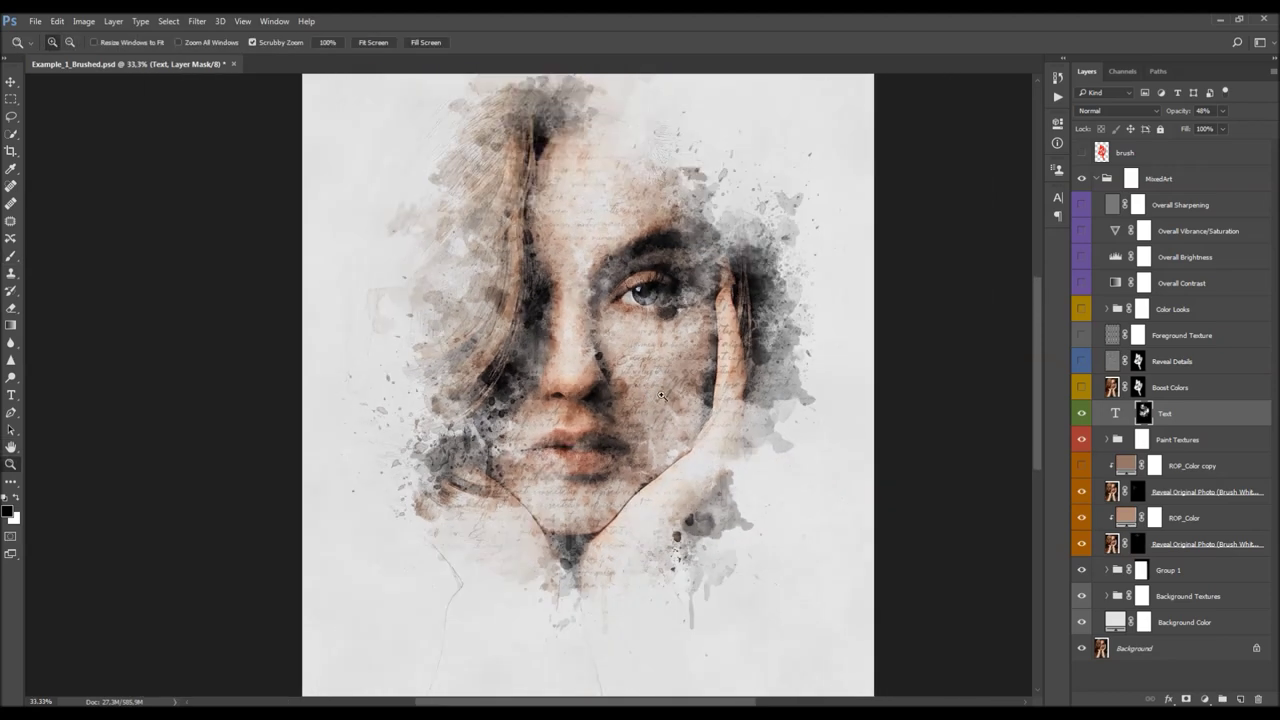
left_click_drag(668, 348, 649, 368)
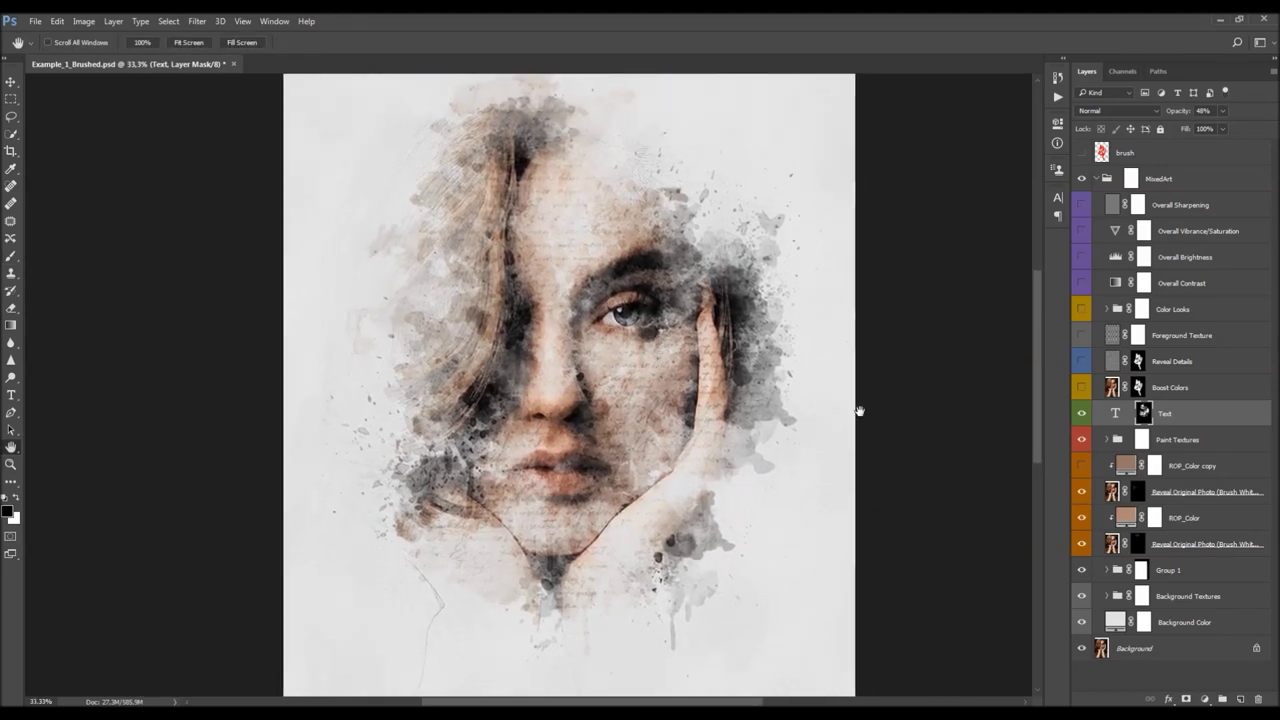
Fill the Text layer's mask with black to hide all of the handwriting
key("v")
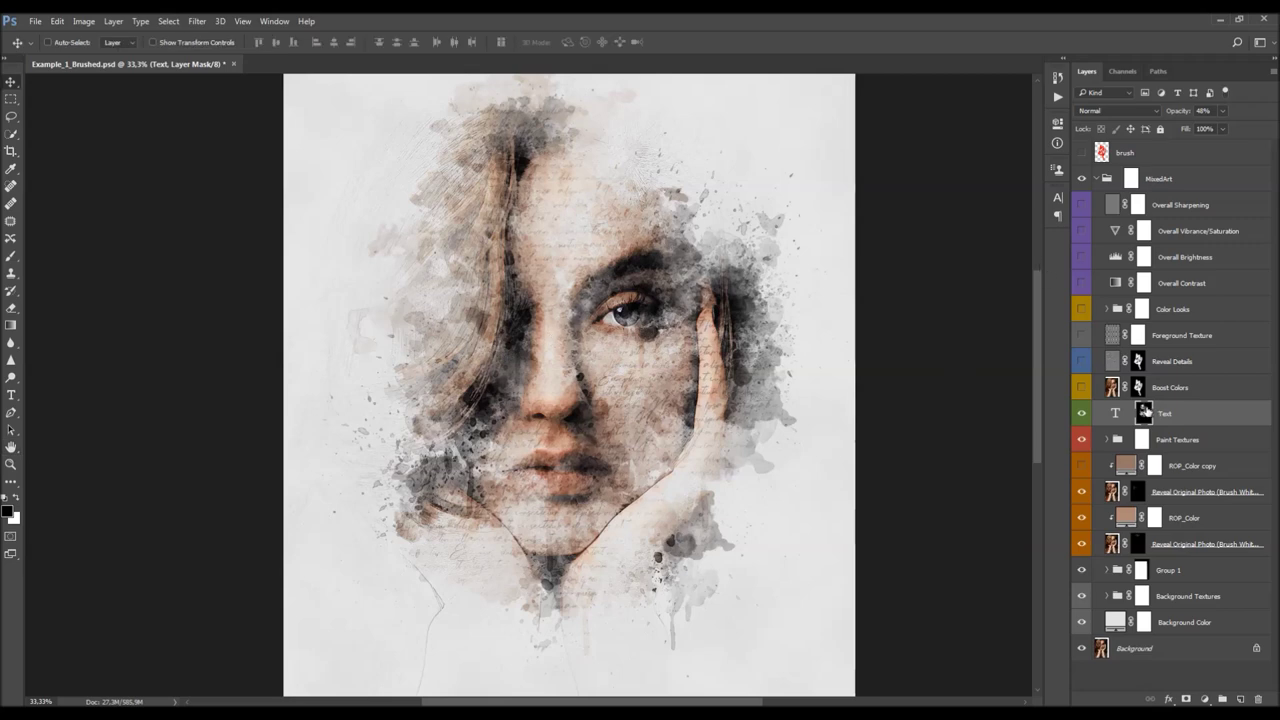
key("shift+BackSpace")
key("Return")
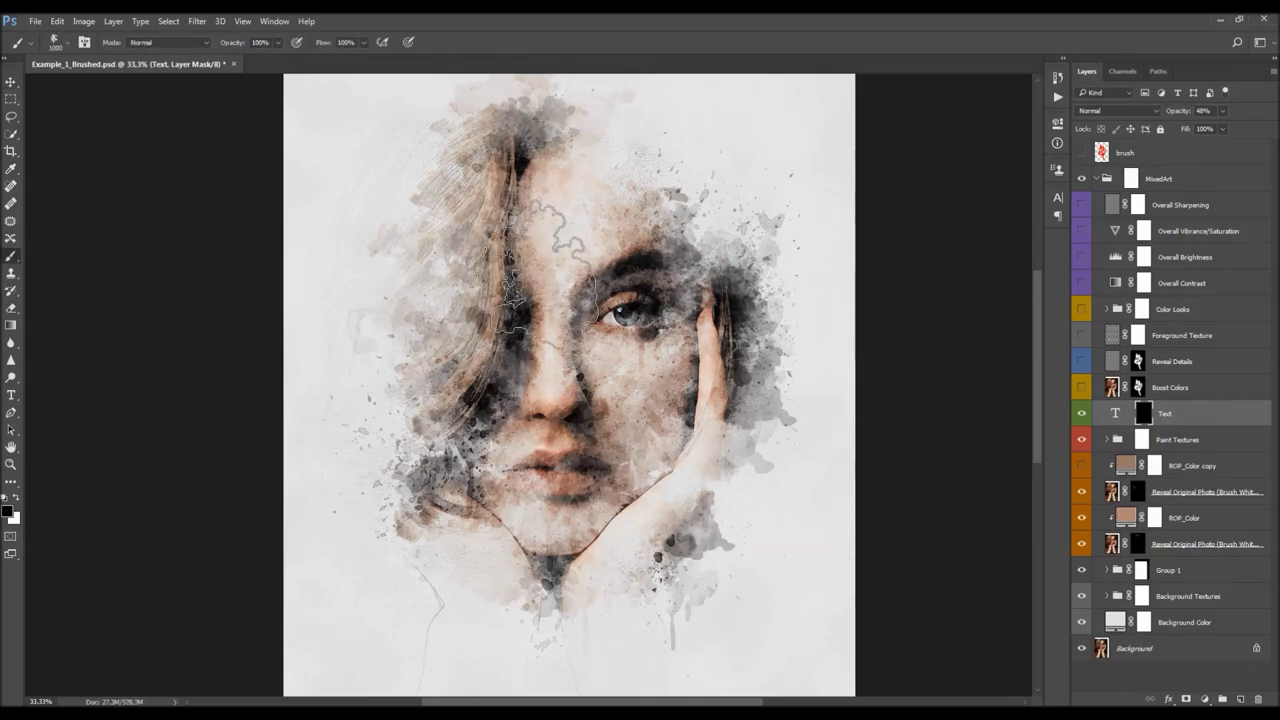
Paint white splatters on the Text layer's mask to reveal handwriting on parts of the forehead, cheek, chin and neck
key("b")
right_click(656, 554)
key("Escape")
left_click(15, 498)
left_click(536, 244)
key("ctrl+z")
mouse_move(575, 325)
left_mouse_down()
mouse_move(642, 397)
mouse_move(635, 385)
mouse_move(622, 497)
left_mouse_up()
mouse_move(485, 460)
left_mouse_down()
mouse_move(447, 496)
mouse_move(477, 481)
mouse_move(520, 538)
mouse_move(491, 539)
mouse_move(477, 556)
mouse_move(442, 525)
mouse_move(464, 523)
mouse_move(499, 591)
mouse_move(452, 485)
left_mouse_up()
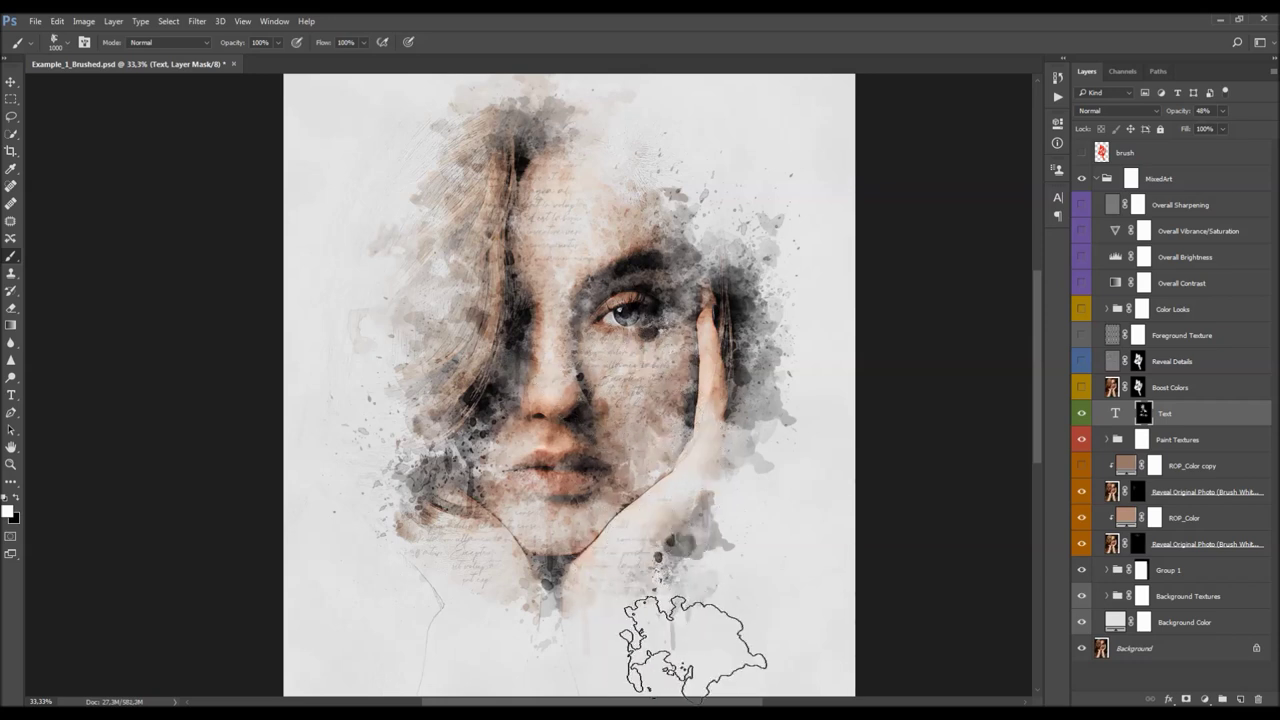
Paint more white splatters on the Text layer's mask to extend the handwriting on the forehead
key("z")
key("b")
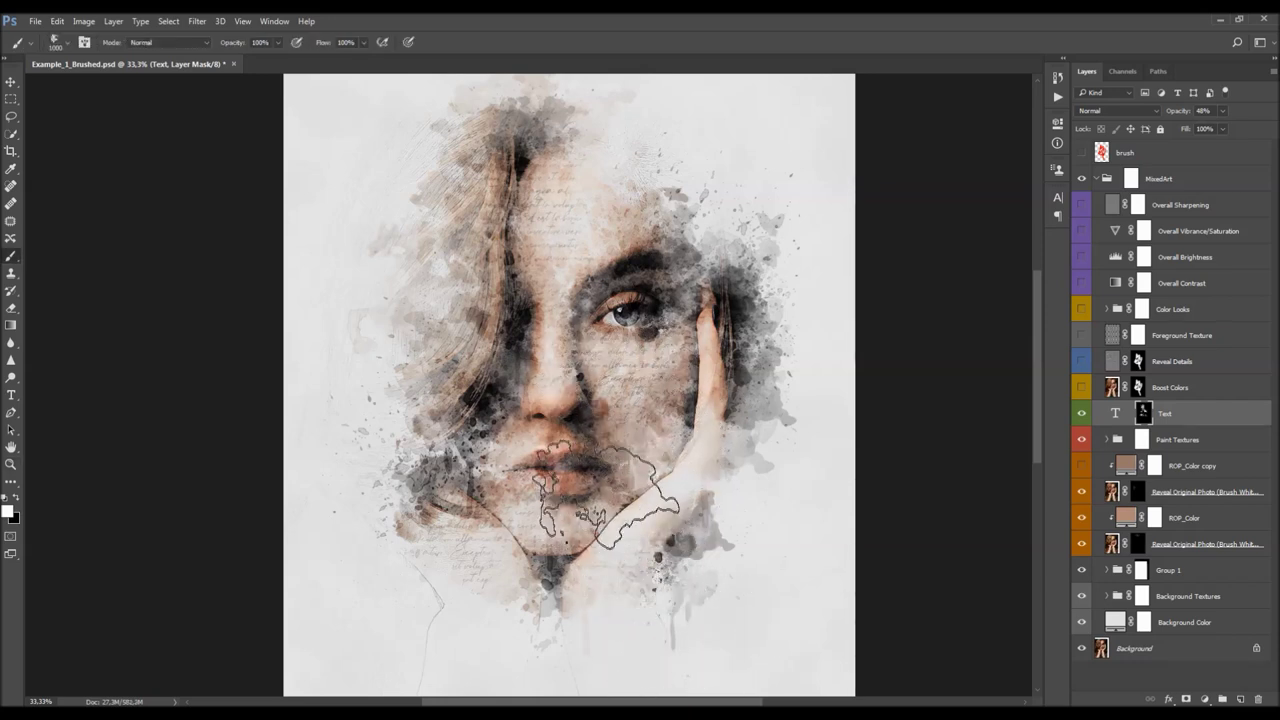
key("z")
left_click(578, 411)
key("space")
left_click_drag(626, 316, 618, 423)
key("b")
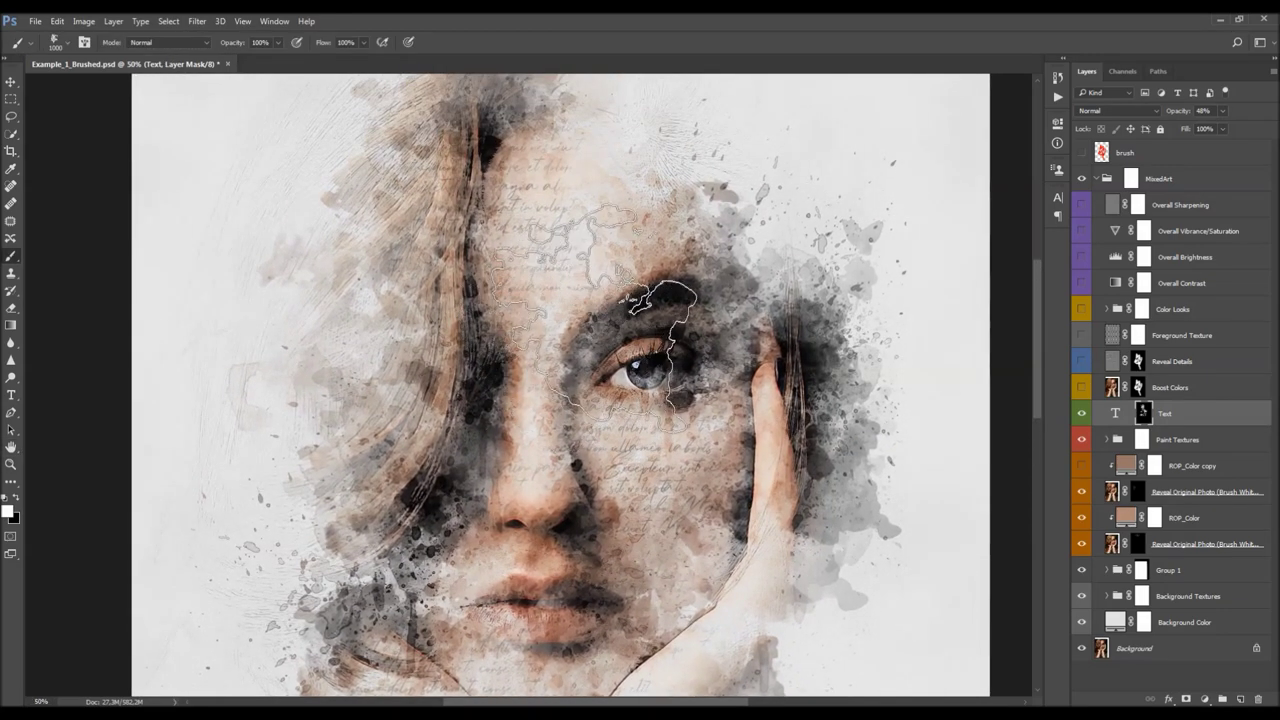
key("z")
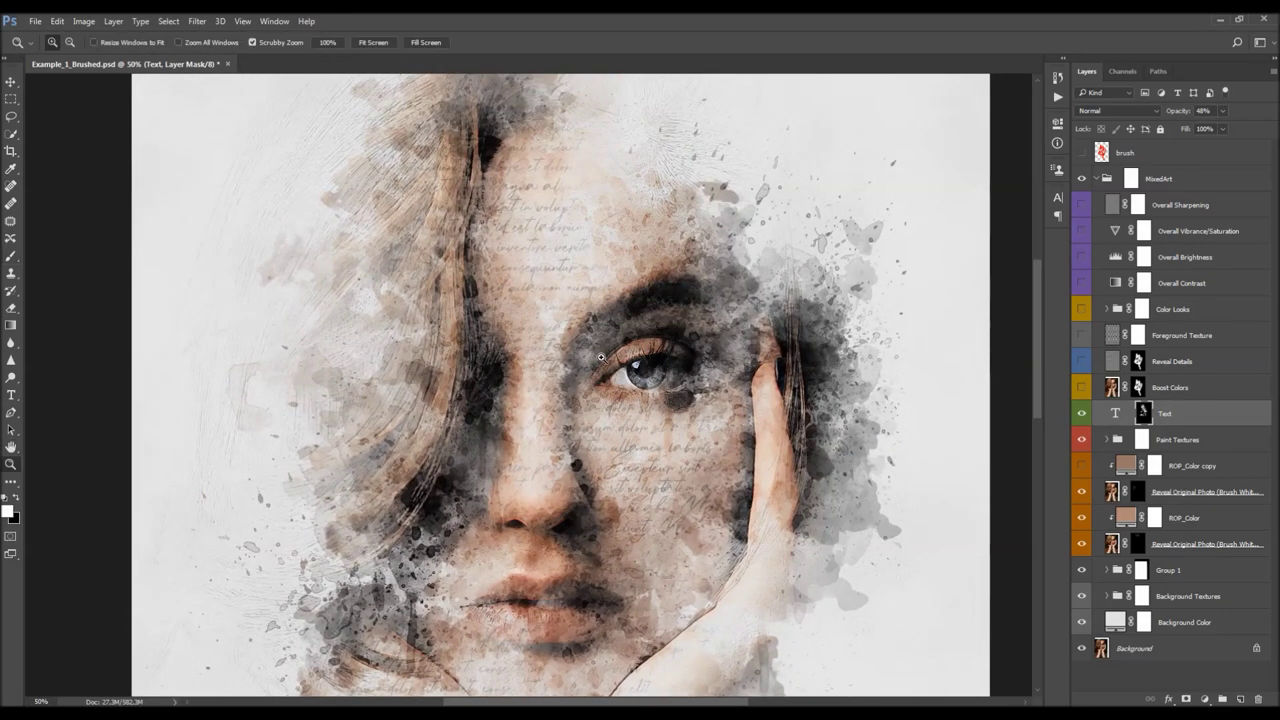
key("b")
key("z")
left_click_drag(611, 356, 600, 350)
left_click(595, 345)
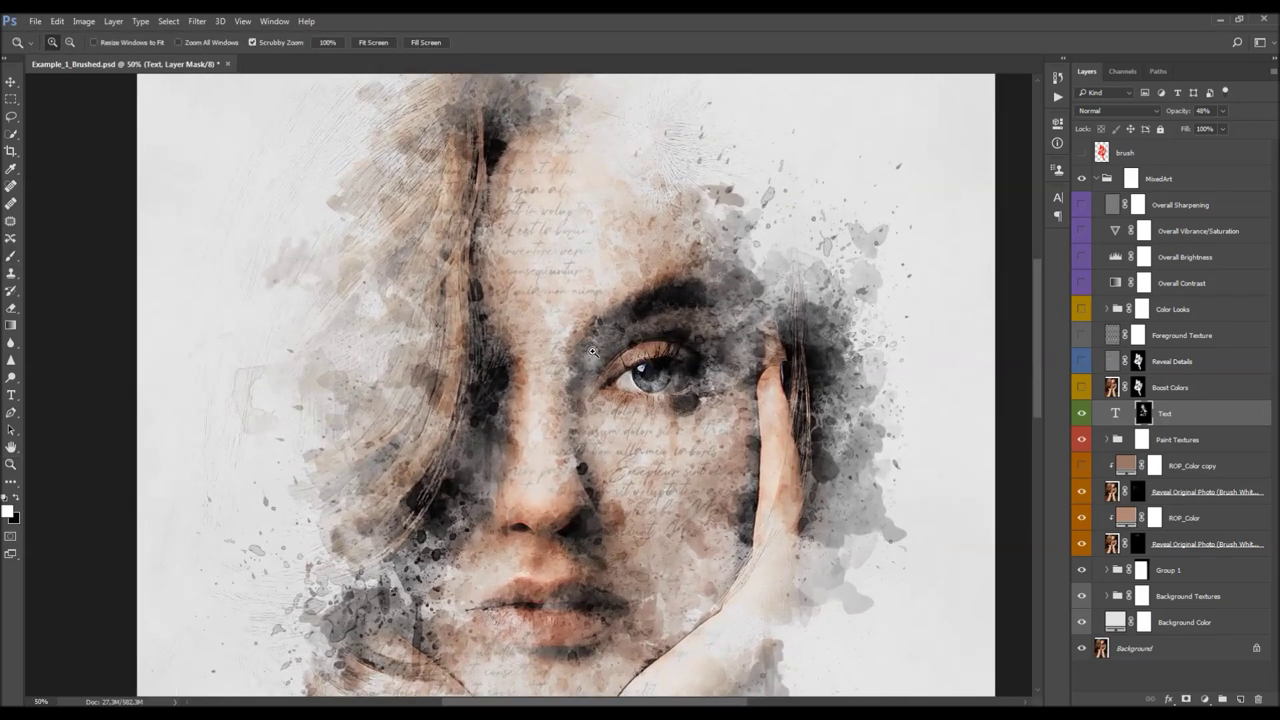
key("b")
scroll(530, 265, "up", 1)
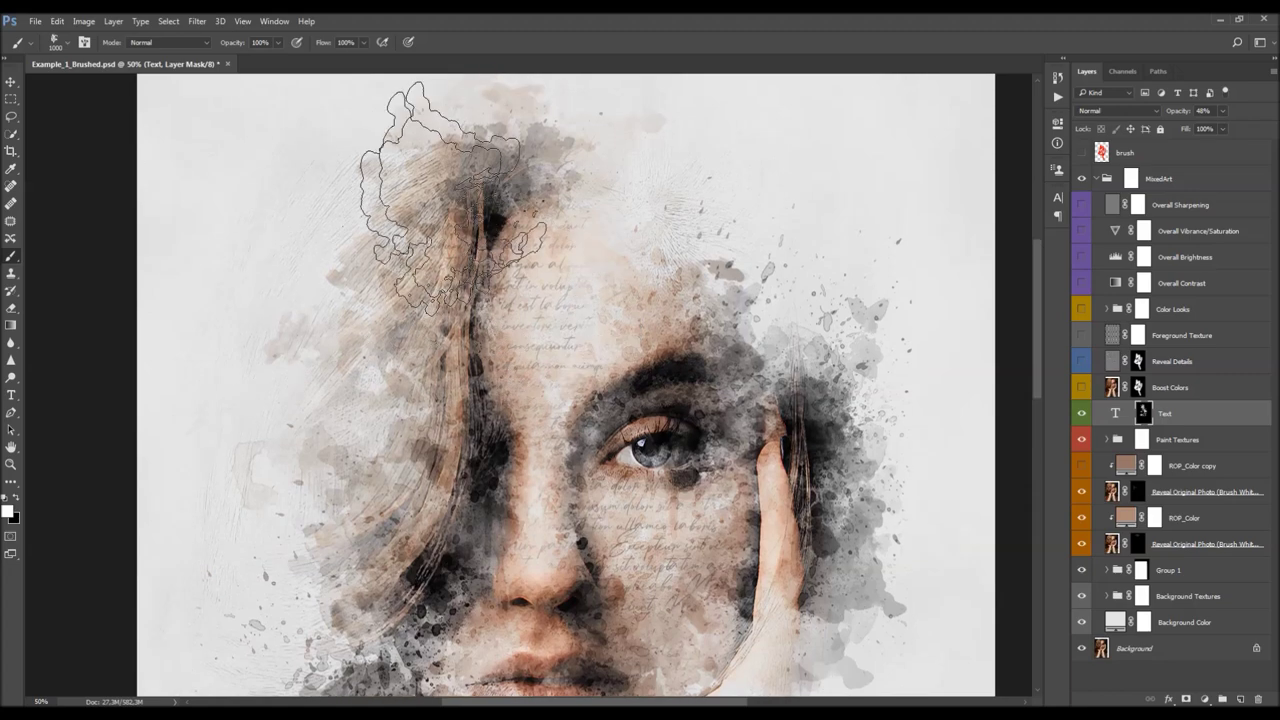
scroll(380, 410, "down", 4)
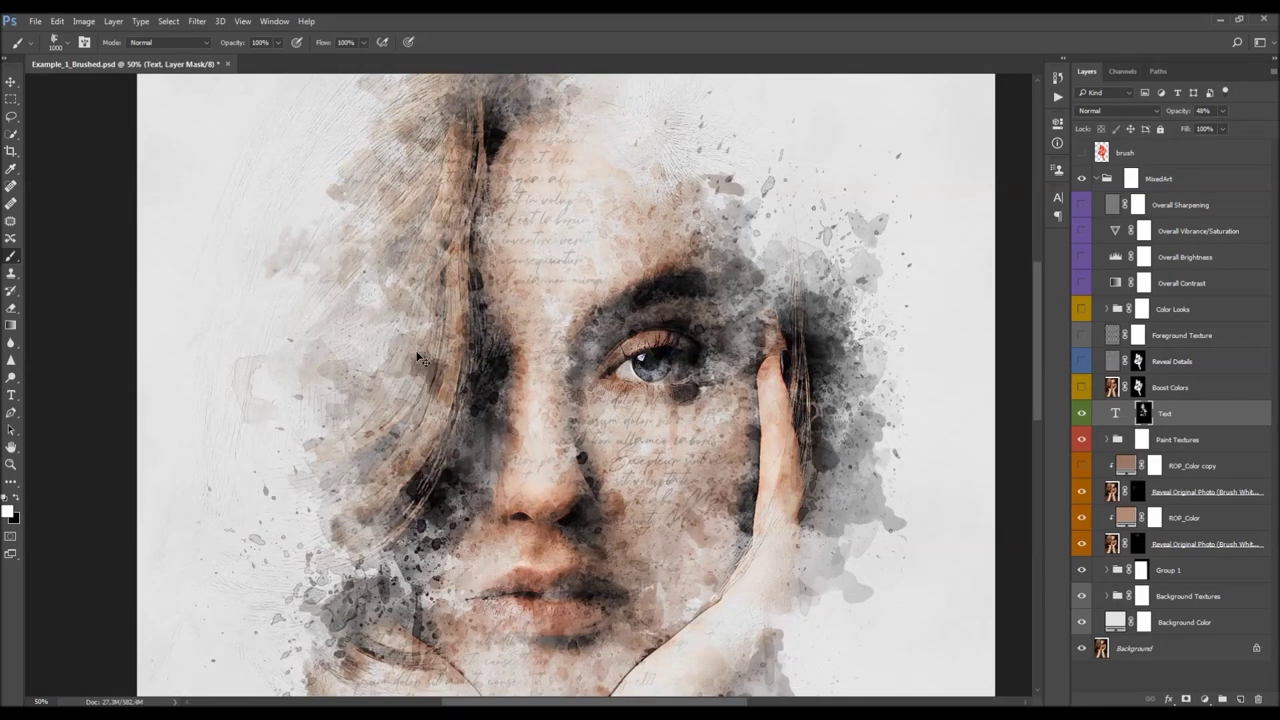
Set the Text layer's opacity to 58%
key("z")
left_click(539, 401, "alt")
key("ctrl+minus")
key("alt+h")
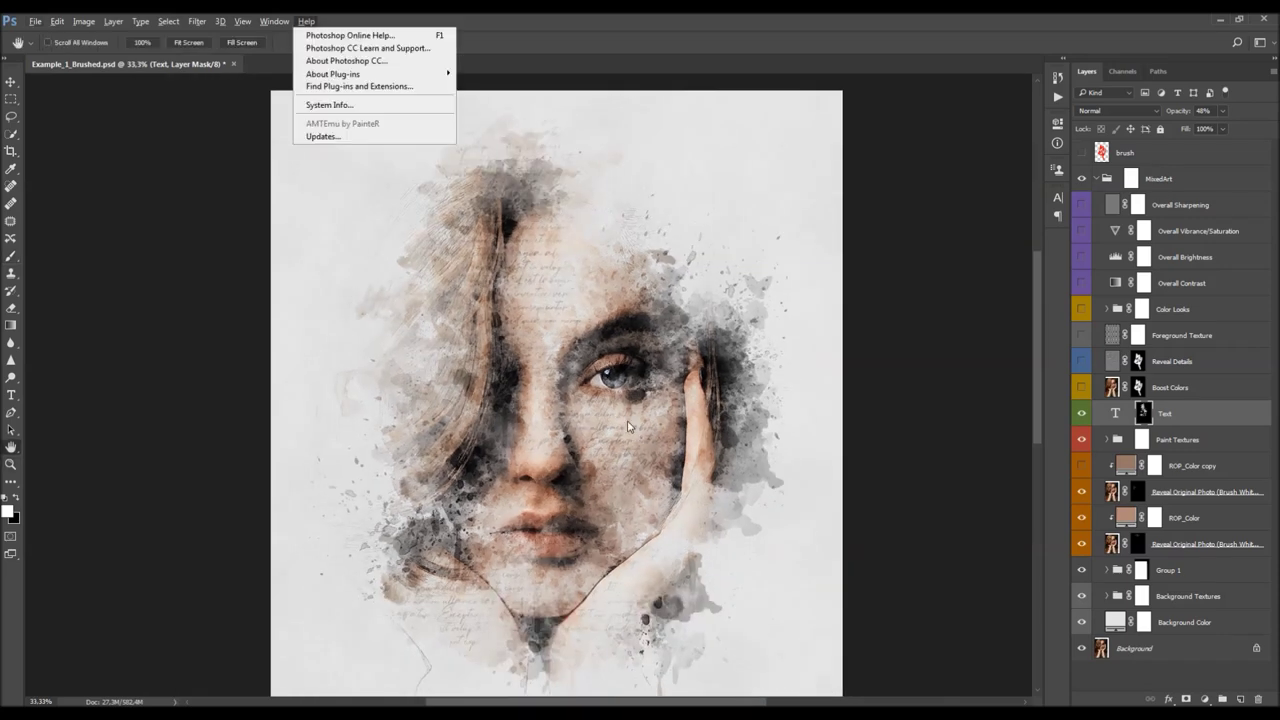
left_click(606, 420)
key("space")
mouse_move(576, 354)
left_mouse_down()
mouse_move(591, 369)
mouse_move(591, 411)
mouse_move(562, 400)
mouse_move(559, 355)
left_mouse_up()
key("v")
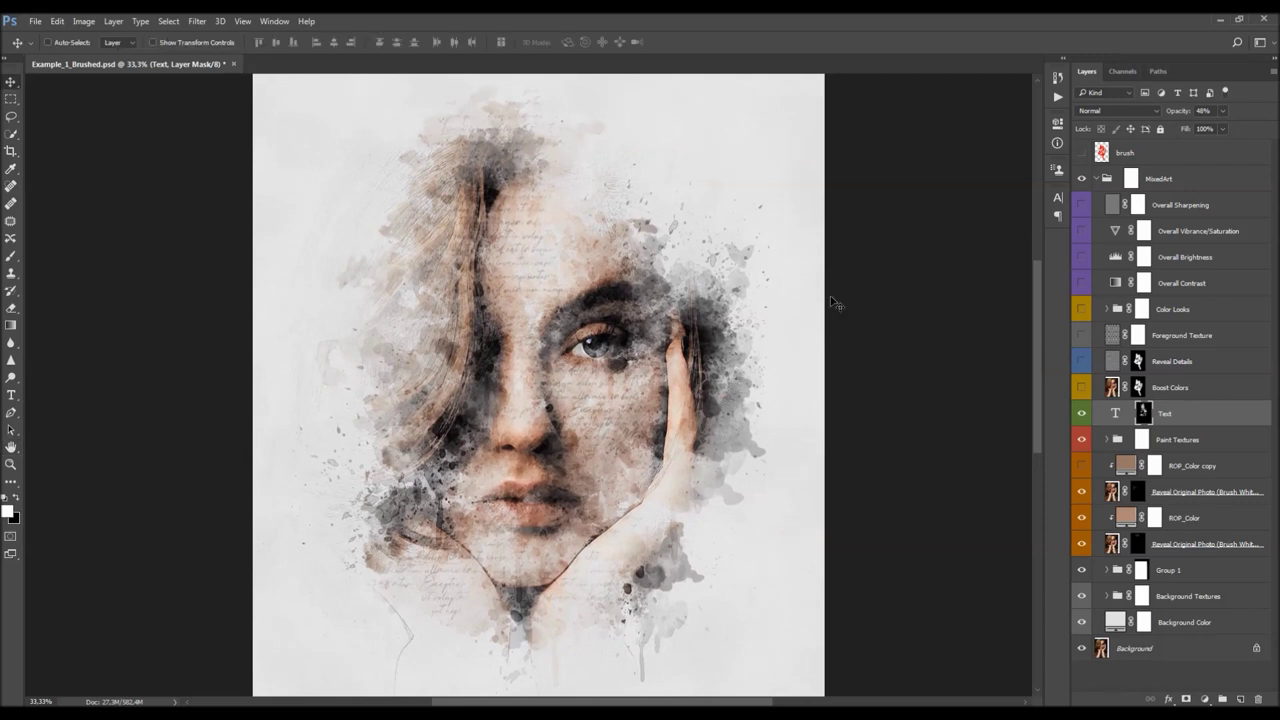
left_click_drag(1179, 117, 1178, 113)
Reveal more handwriting across the forehead by painting white on the Text layer's mask with a 700 px splatter brush
key("z")
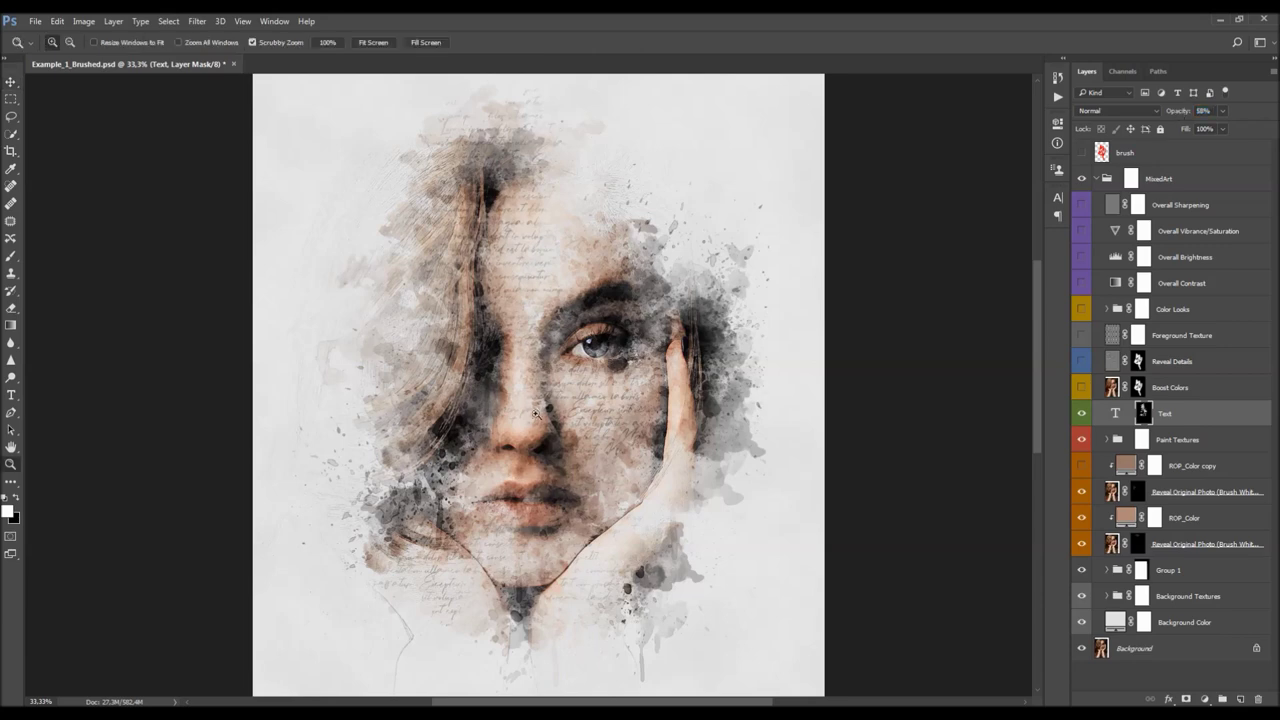
left_click(533, 403)
key("b")
key("x")
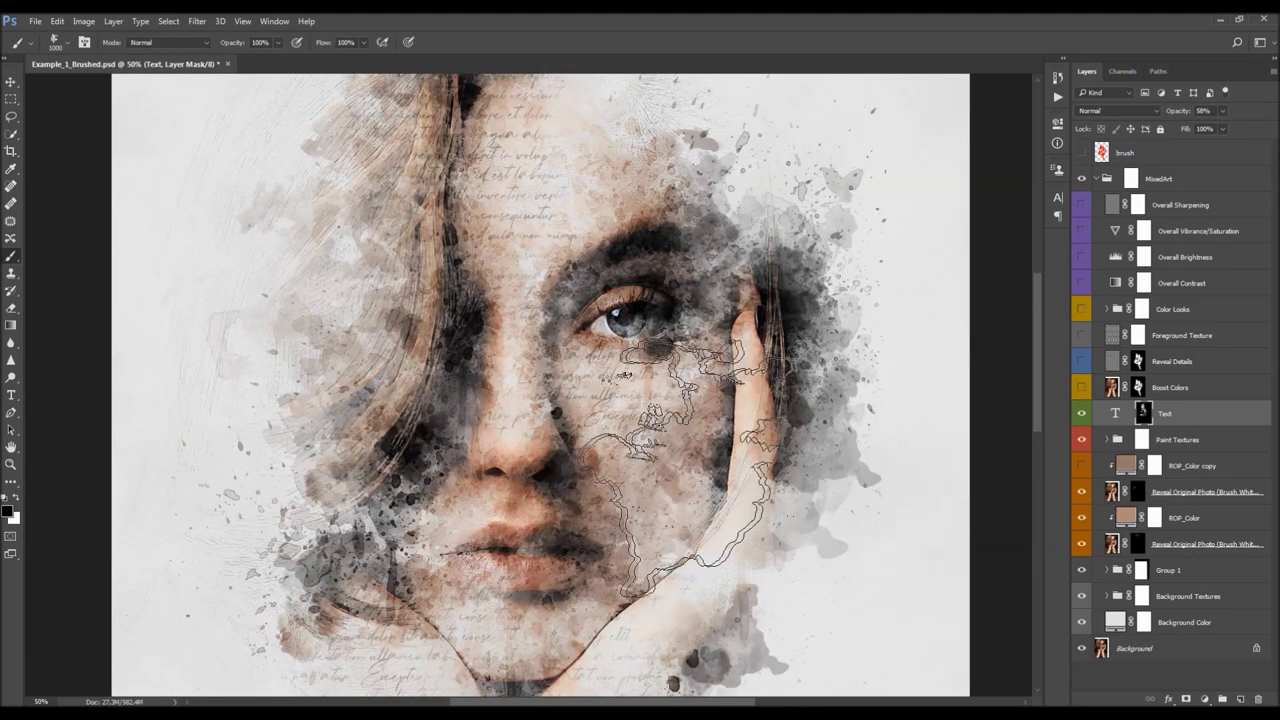
key("space")
left_click_drag(590, 328, 655, 422)
key("x")
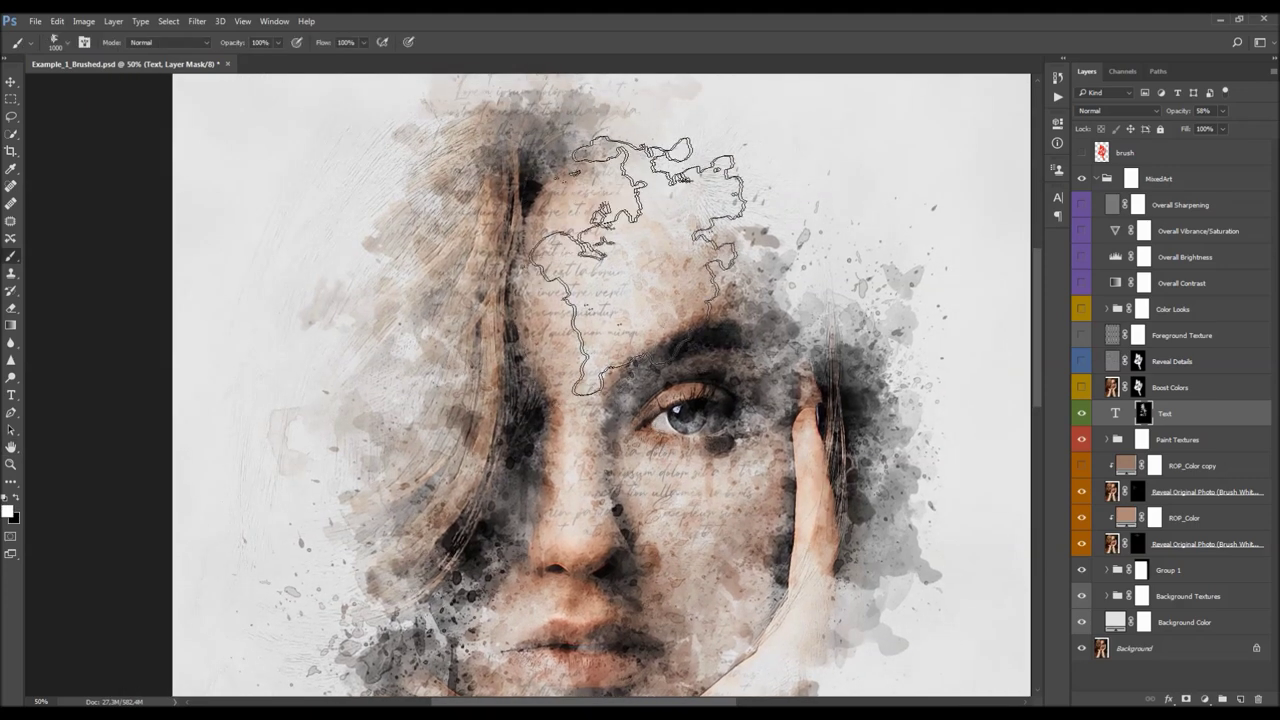
key("bracketright")
key("bracketright")
key("bracketright")
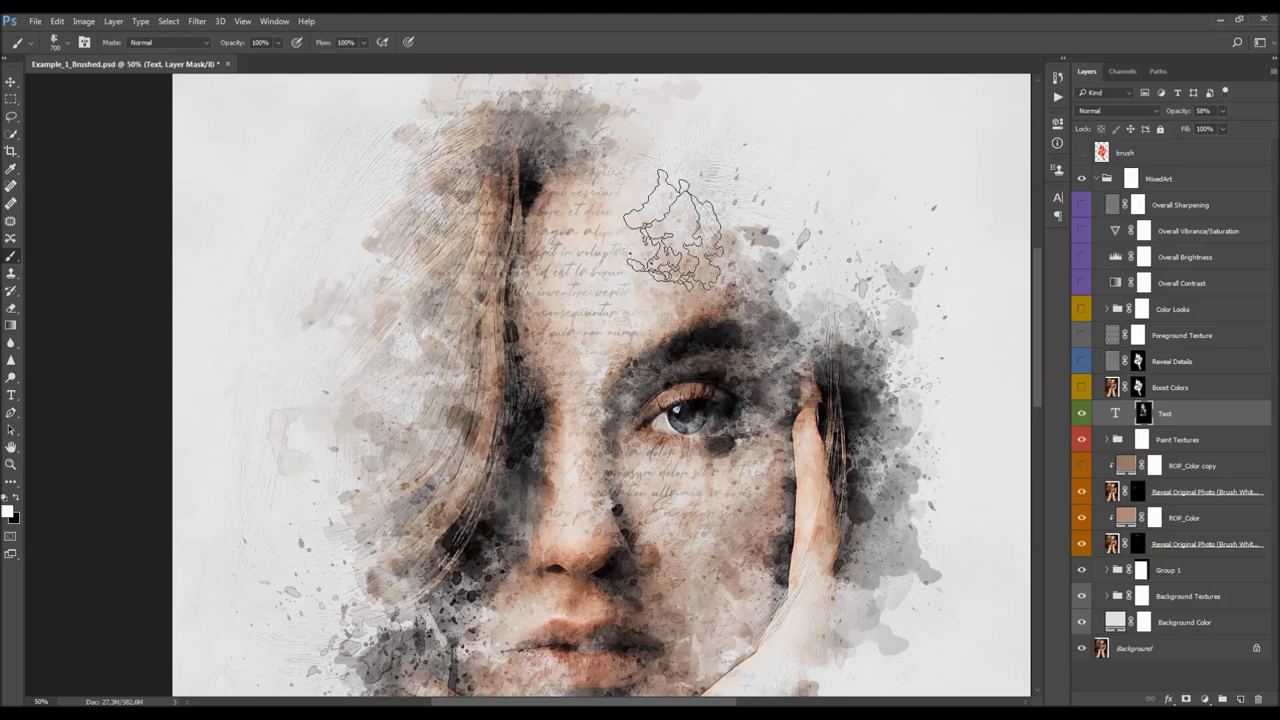
key("space")
mouse_move(686, 401)
left_mouse_down()
mouse_move(680, 479)
mouse_move(666, 443)
mouse_move(674, 242)
mouse_move(663, 417)
left_mouse_up()
key("ctrl+space")
left_click(593, 365, "ctrl+alt")
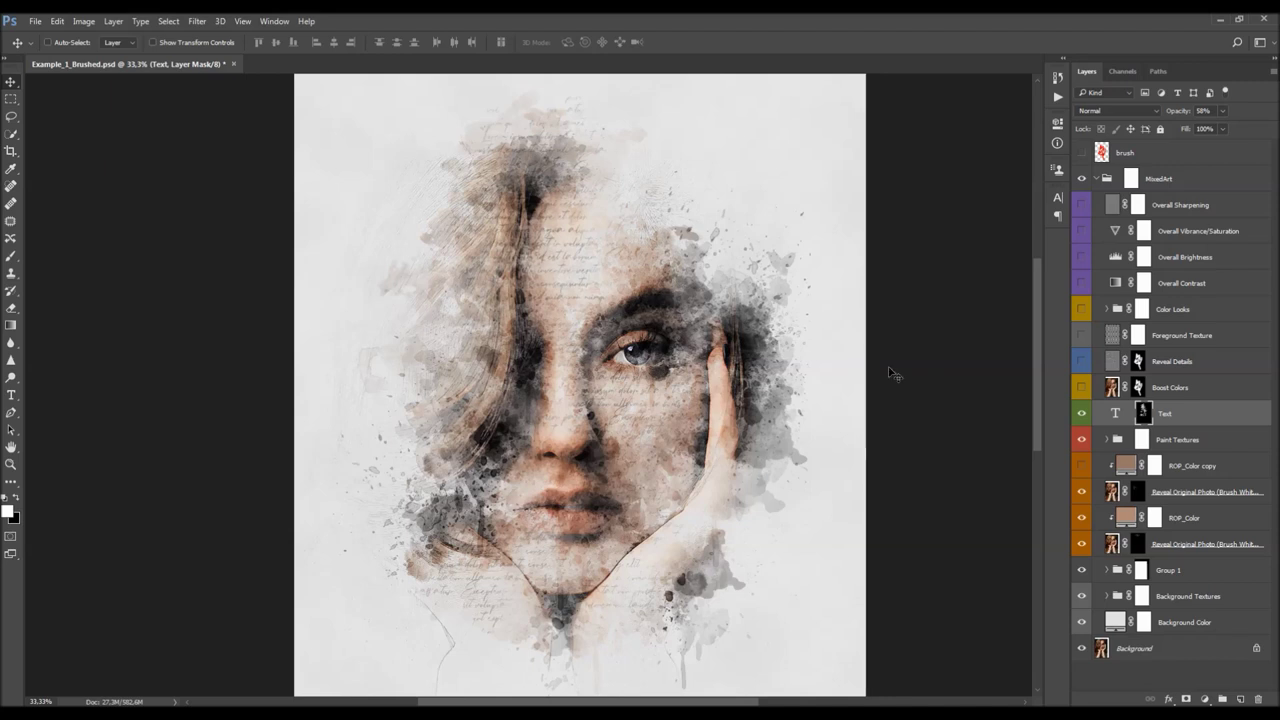
Examine the Text layer's mask on its own and return to the normal image view
left_click(1116, 413)
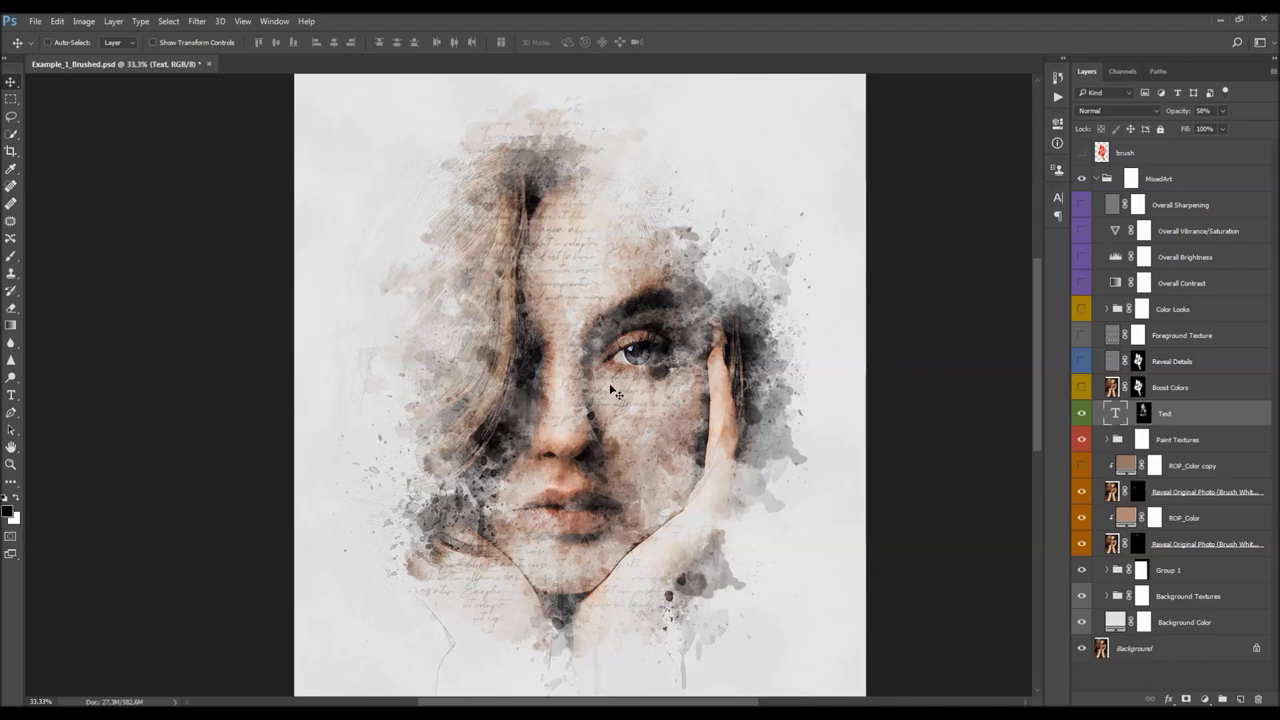
left_click(1144, 412)
left_click(1144, 412, "alt")
left_click(1144, 412, "alt")
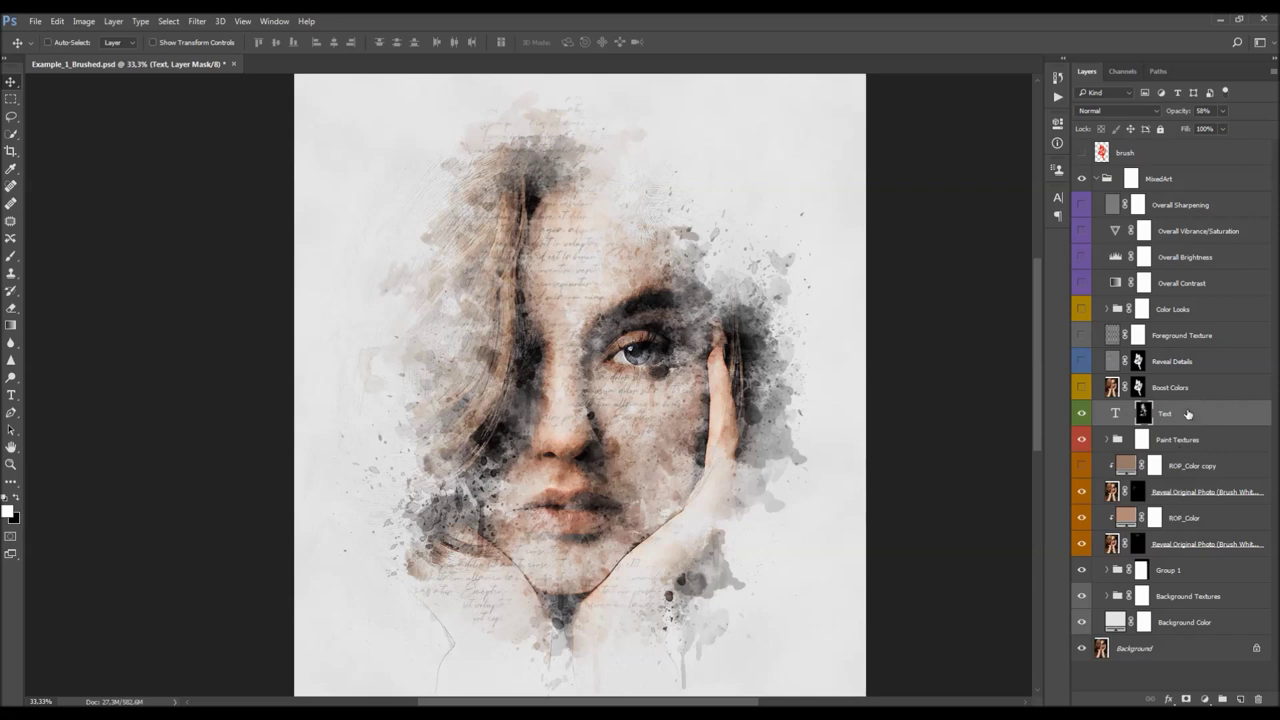
Show the Boost Colors layer and set its opacity to 28%
key("alt+bracketright")
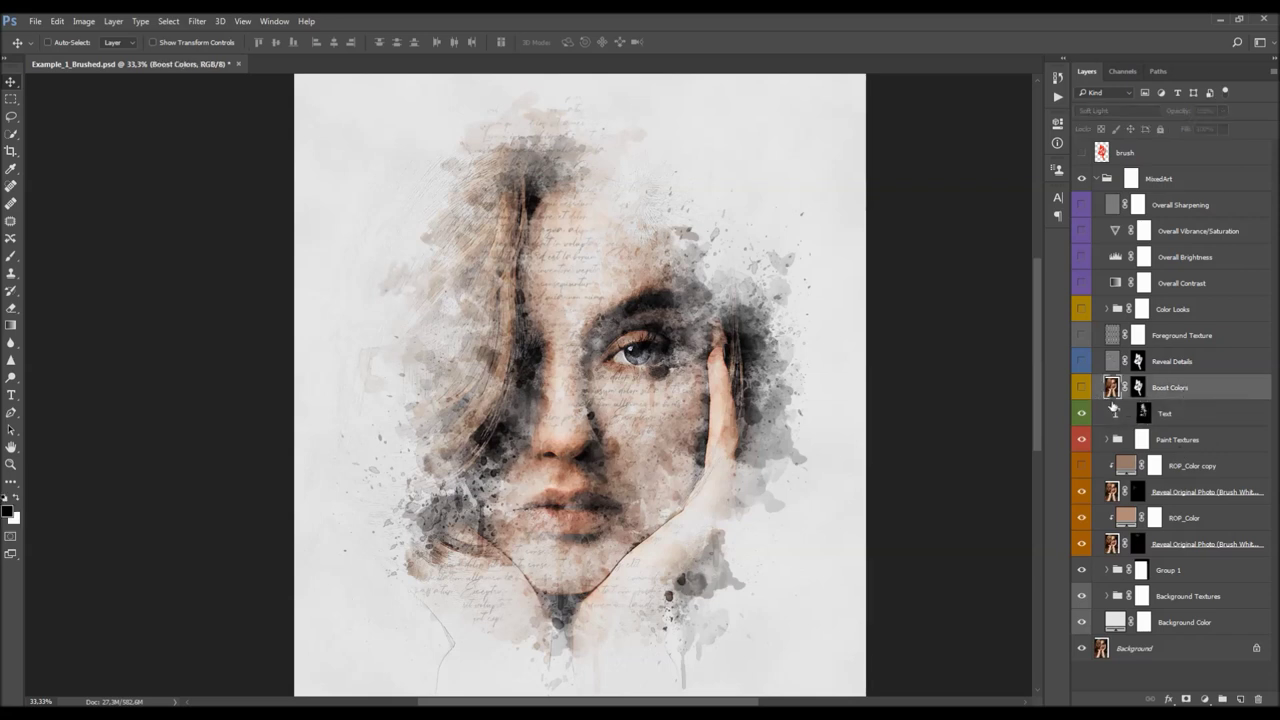
left_click(1081, 387)
scroll(628, 325, "down", 2)
left_click(1081, 387)
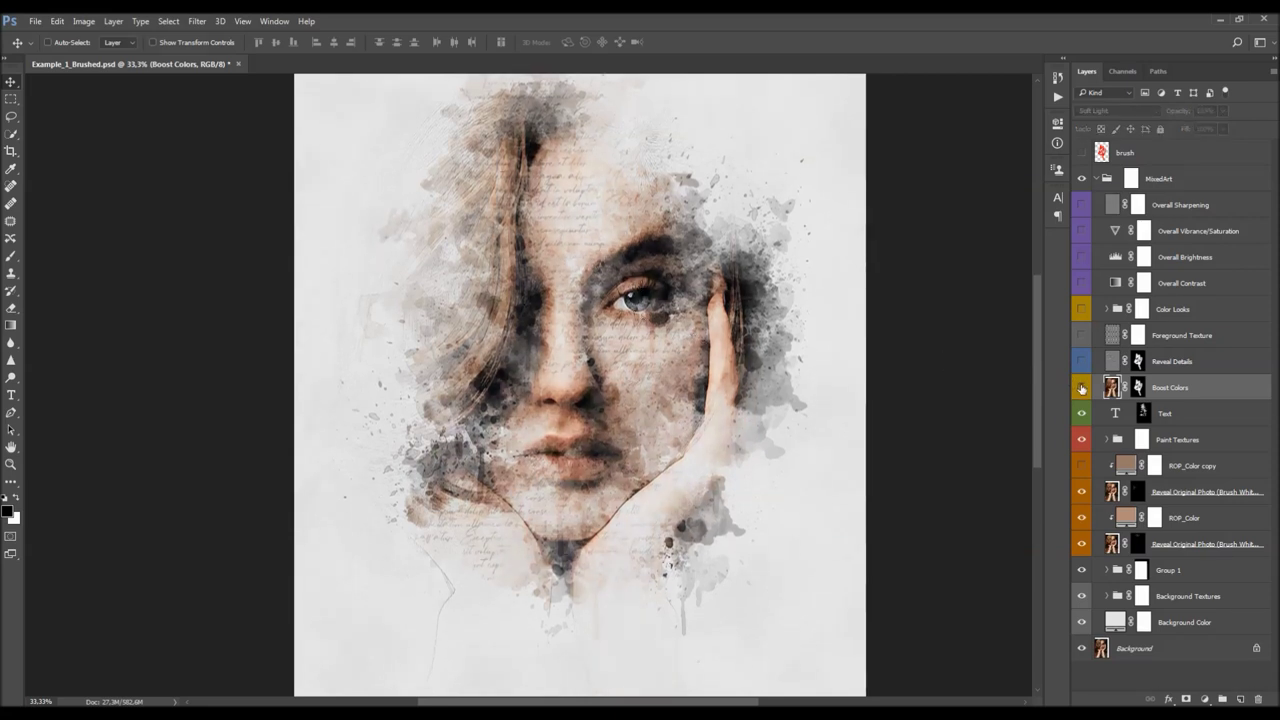
left_click(1081, 388)
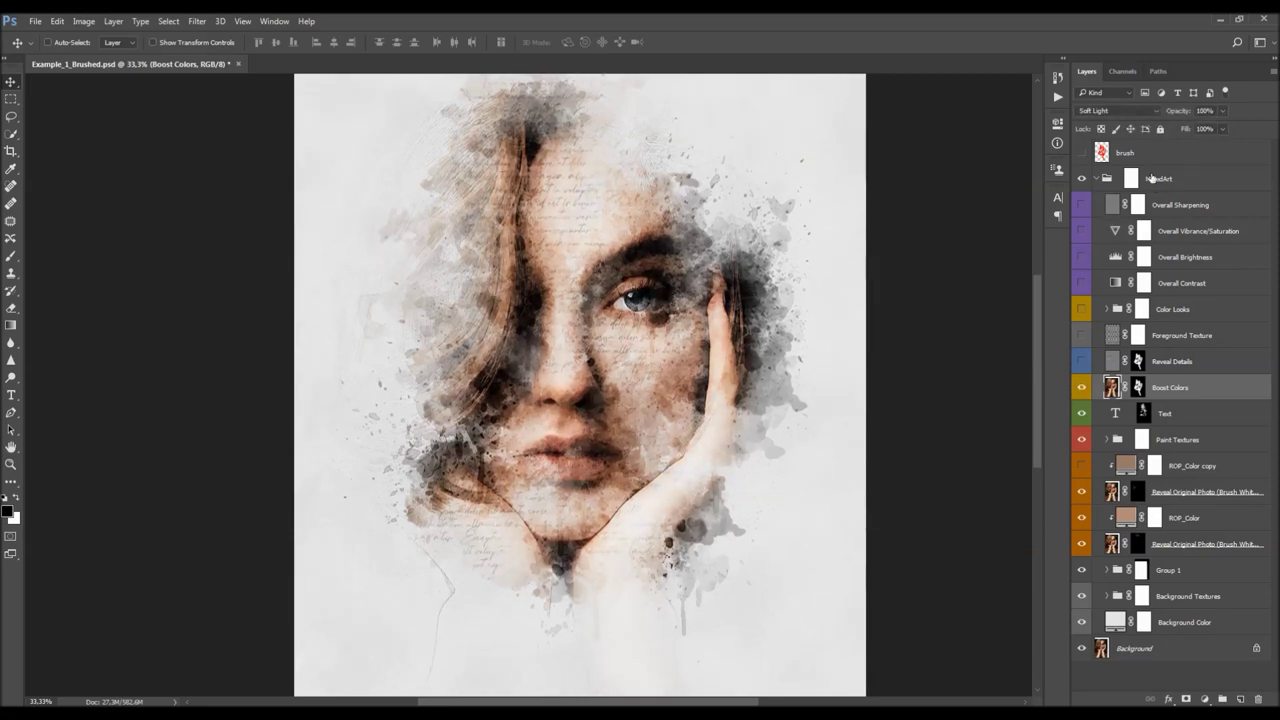
left_click_drag(1180, 111, 654, 152)
left_click_drag(810, 203, 814, 206)
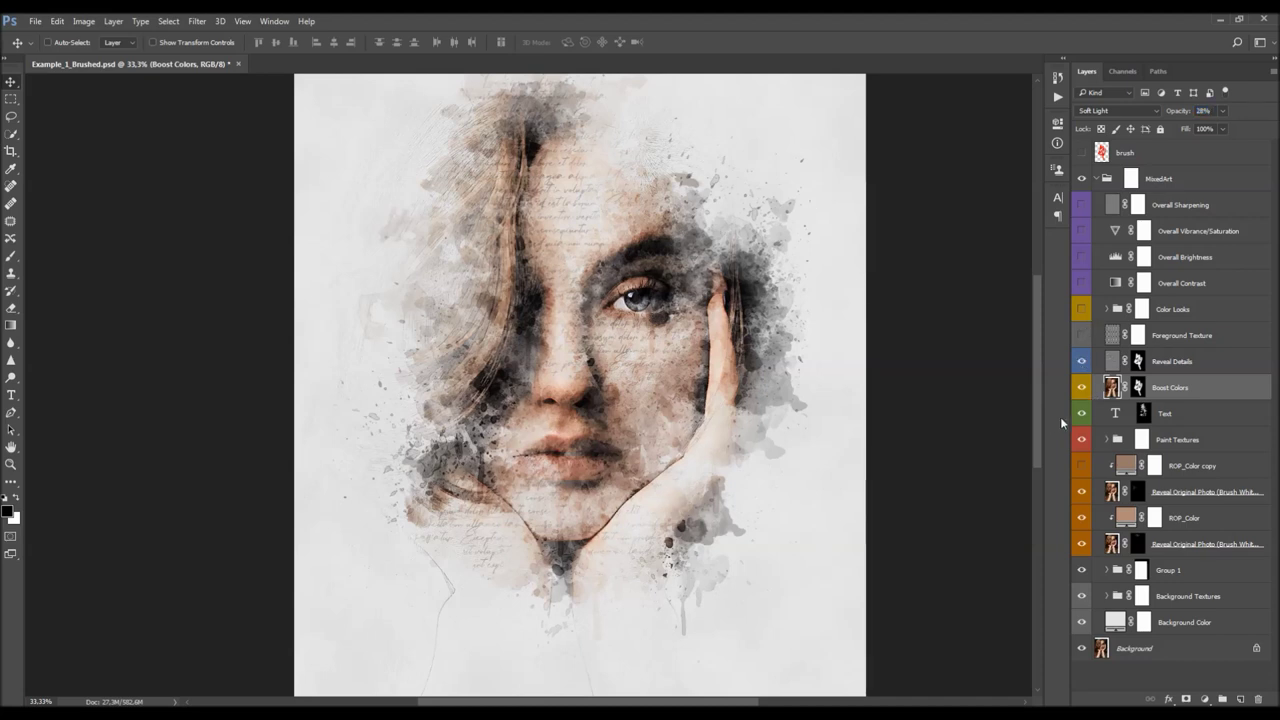
Show the Reveal Details layer, compare the portrait with and without it, and set its opacity to 100%
left_click(1187, 364)
left_click(1080, 362)
left_click(1082, 362)
left_click(1082, 362)
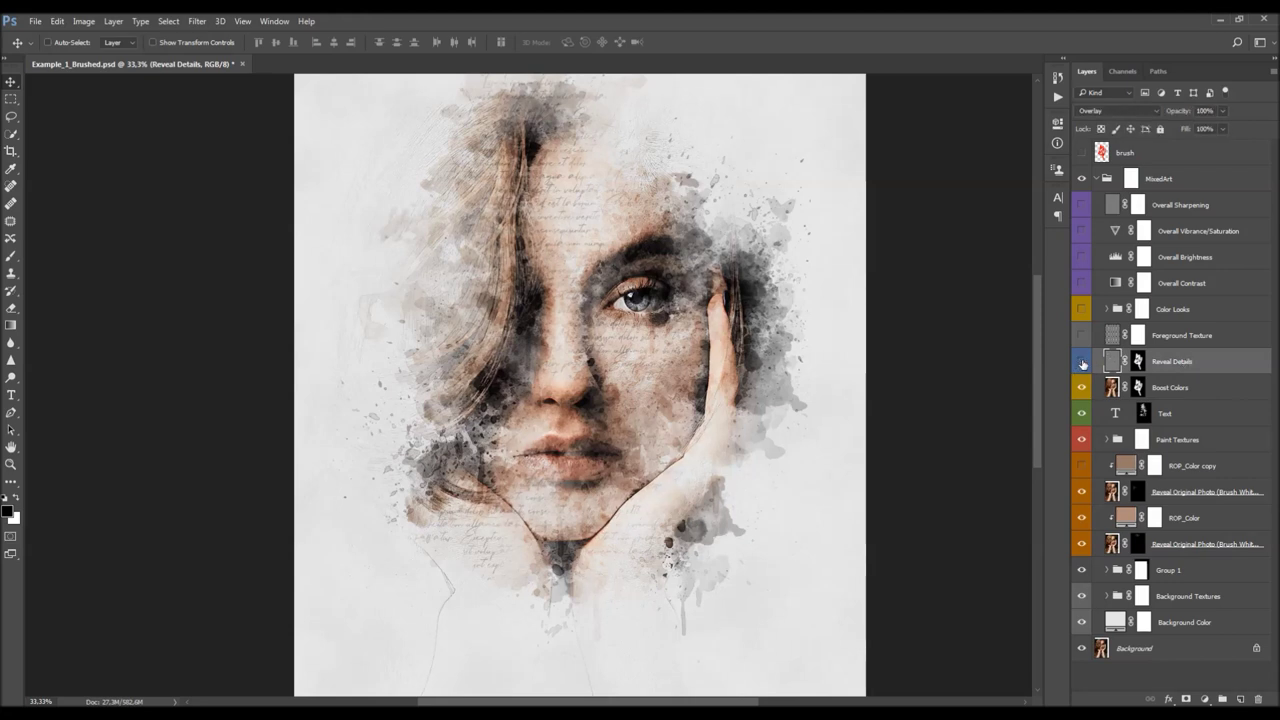
left_click(1082, 362)
type("100")
key("Return")
type("0")
key("Return")
type("100")
key("Return")
Show the Foreground Texture layer and adjust its opacity while comparing the texture's strength over the face
left_click(1148, 341)
left_click(1081, 336)
key("z")
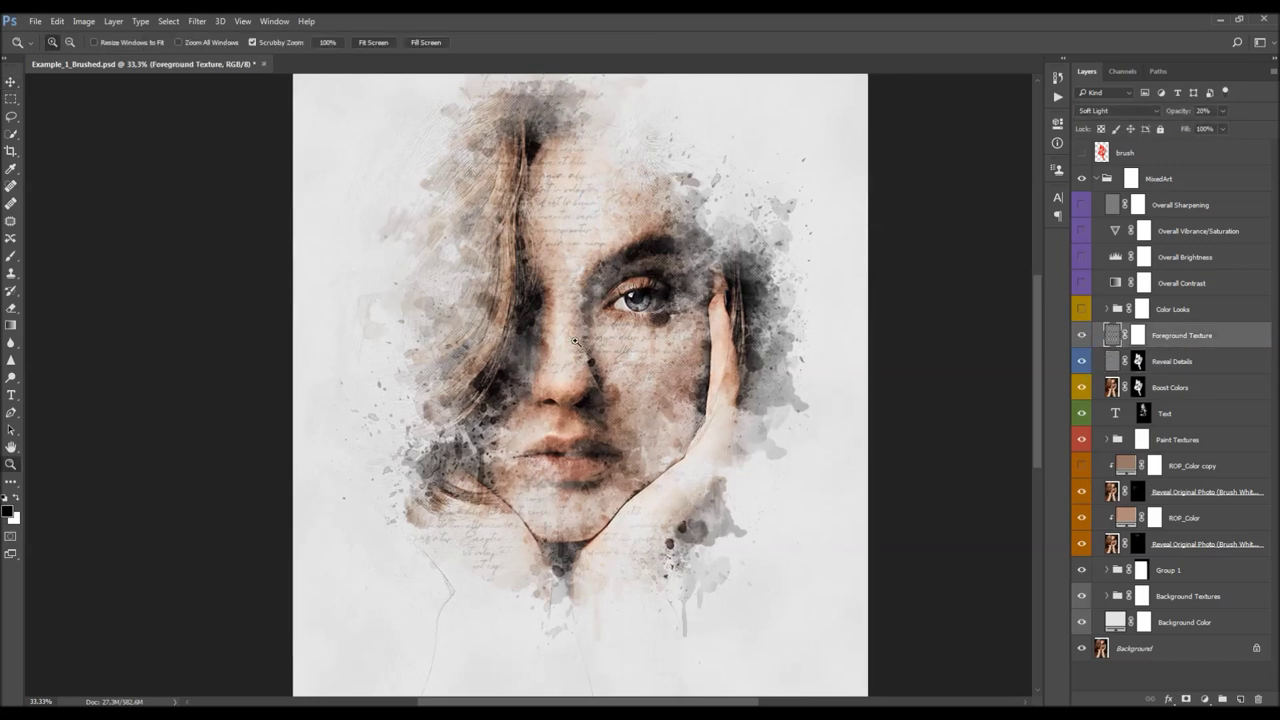
left_click(577, 348)
key("v")
left_click(1085, 336)
left_click(1085, 336)
left_click_drag(1181, 111, 886, 142)
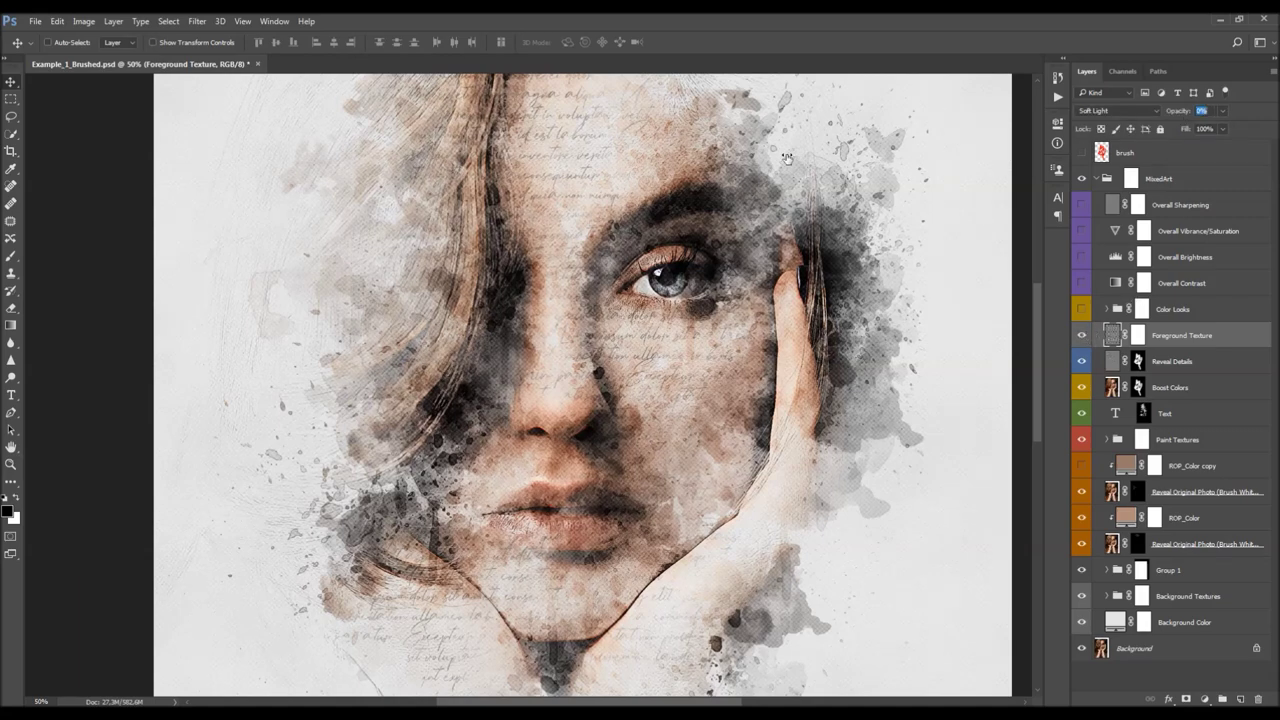
left_click_drag(760, 162, 1109, 175)
left_click_drag(1195, 187, 982, 217)
left_click_drag(975, 217, 980, 222)
Show the Color Looks group and expand it to list its CL presets
left_click(1142, 310)
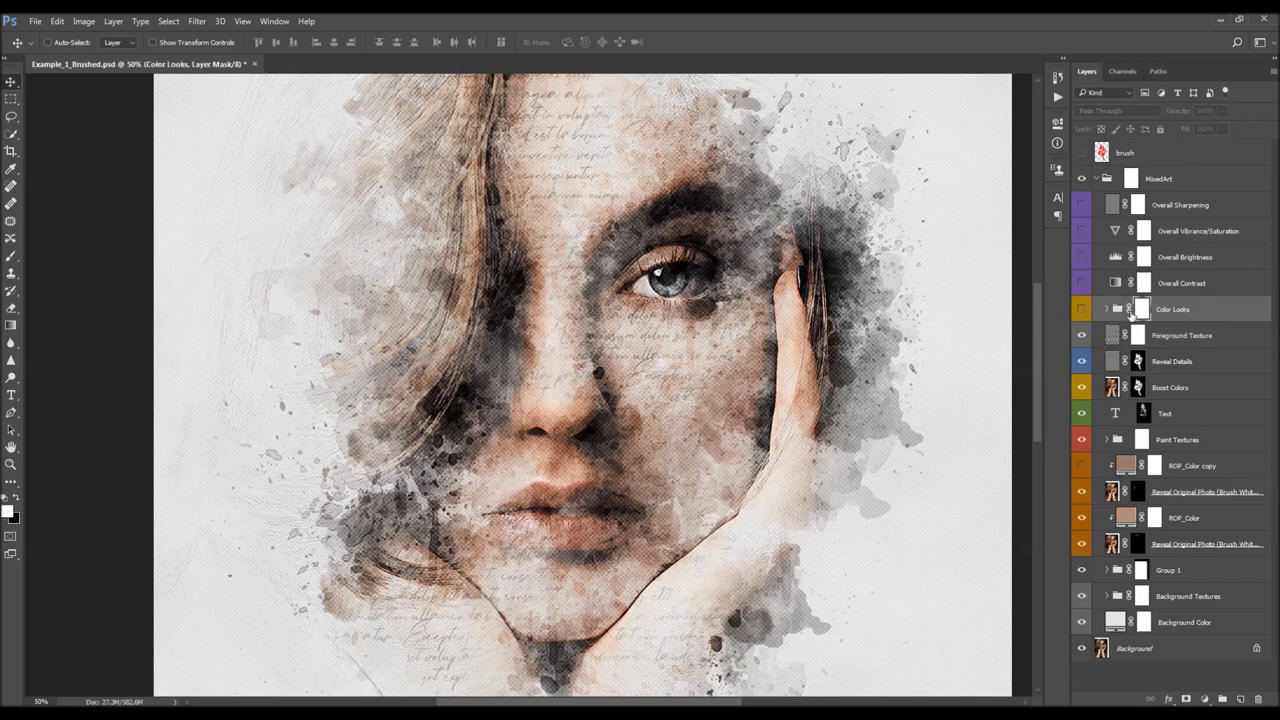
left_click(1086, 310)
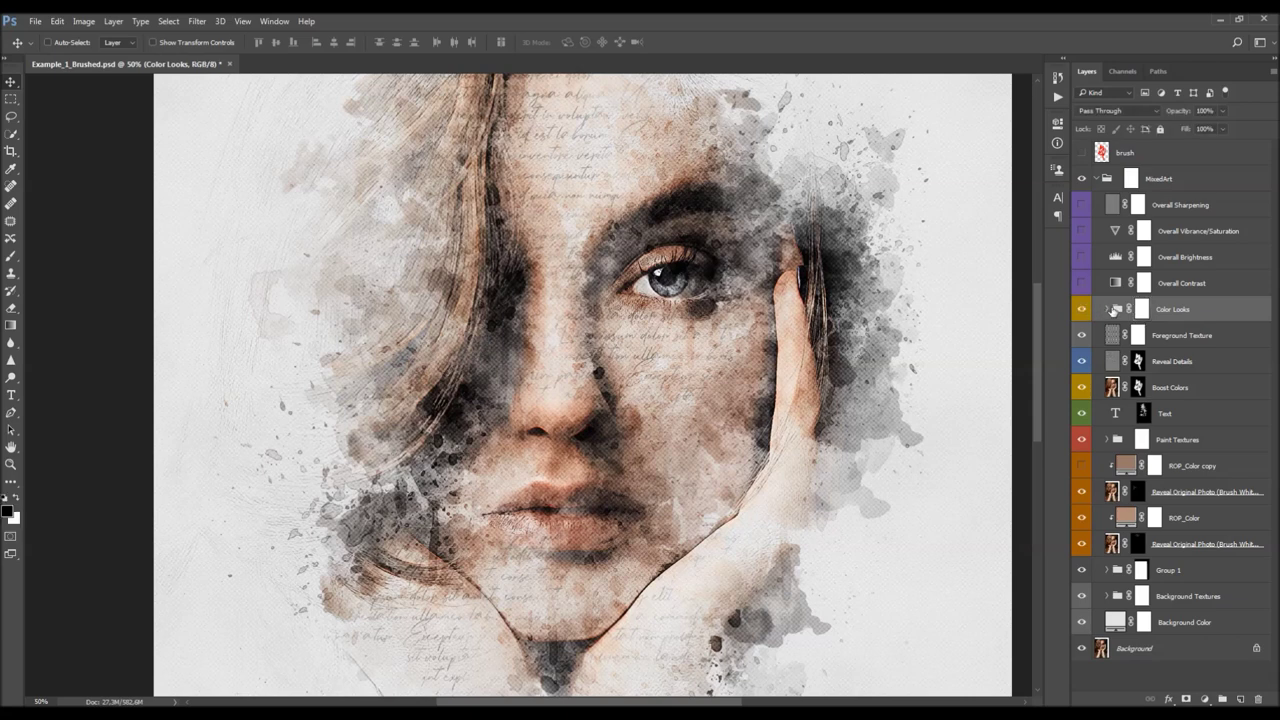
left_click(1107, 310)
scroll(1162, 362, "down", 10)
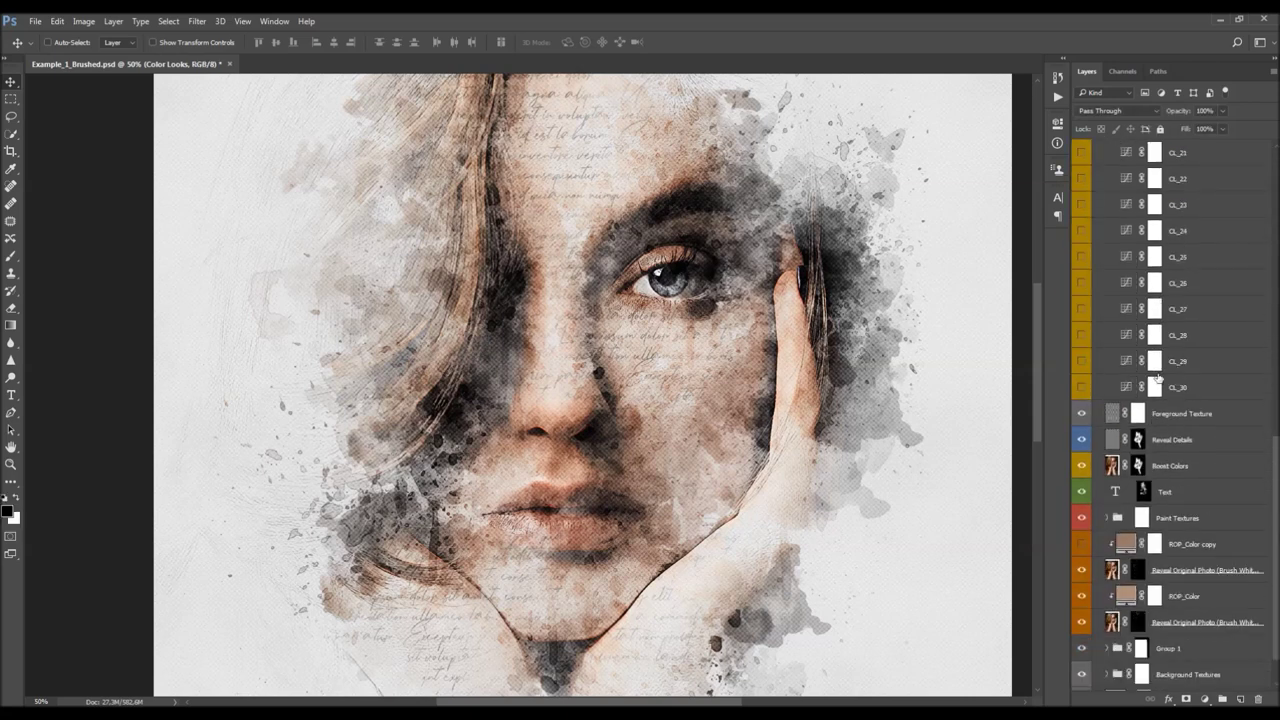
scroll(1190, 370, "up", 10)
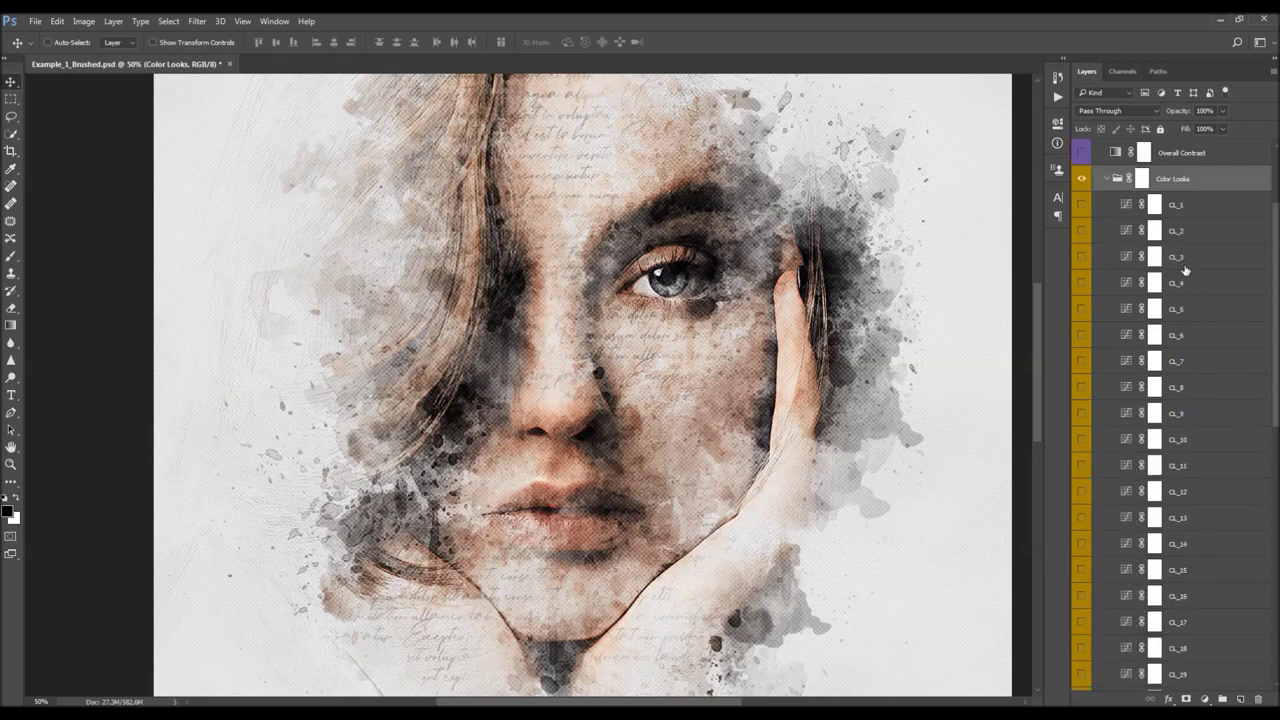
Try the CL_3 color look on the portrait, inspect the face up close and hide it again
left_click(1155, 256)
left_click(1082, 257)
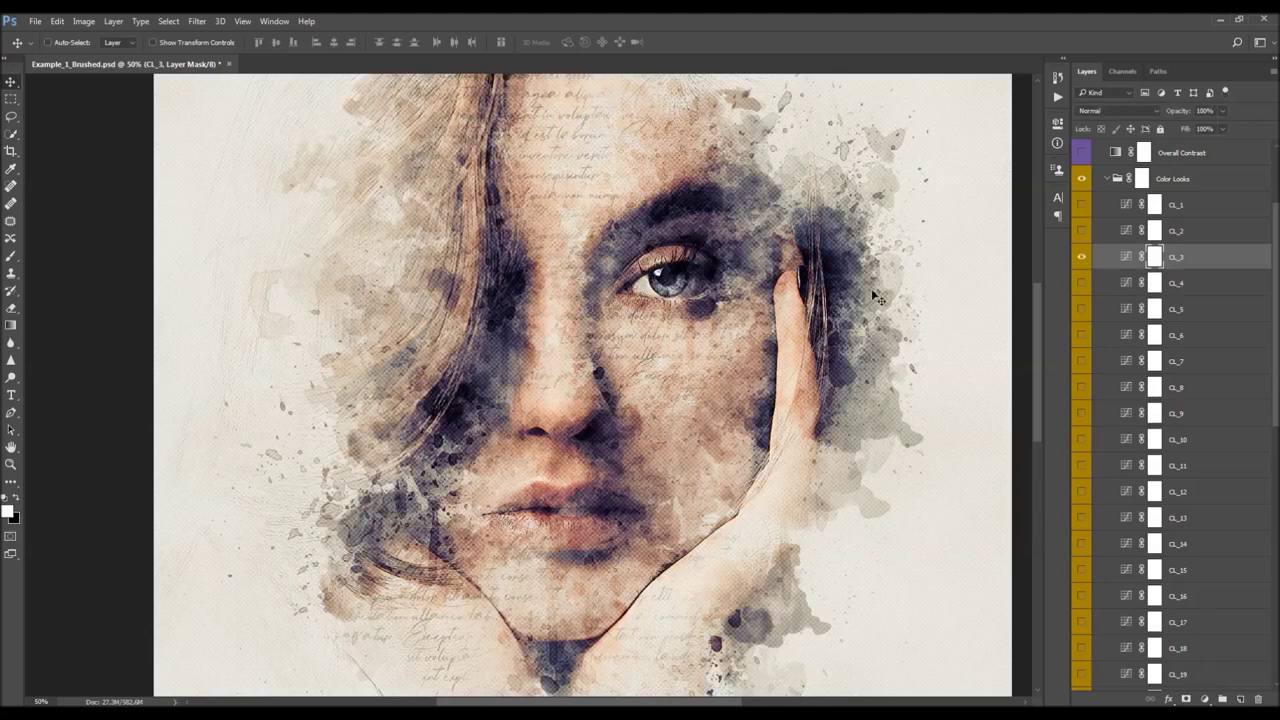
key("z")
left_click(611, 280)
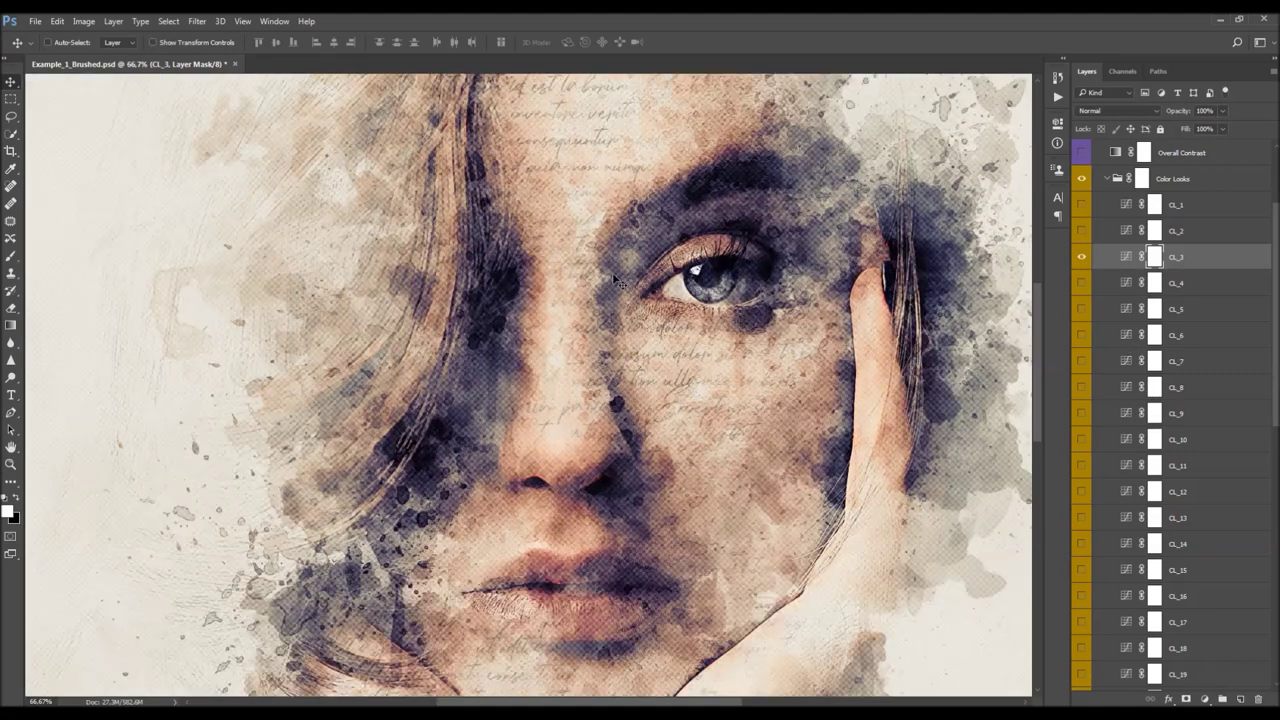
left_click(613, 274, "alt")
left_click(1082, 257)
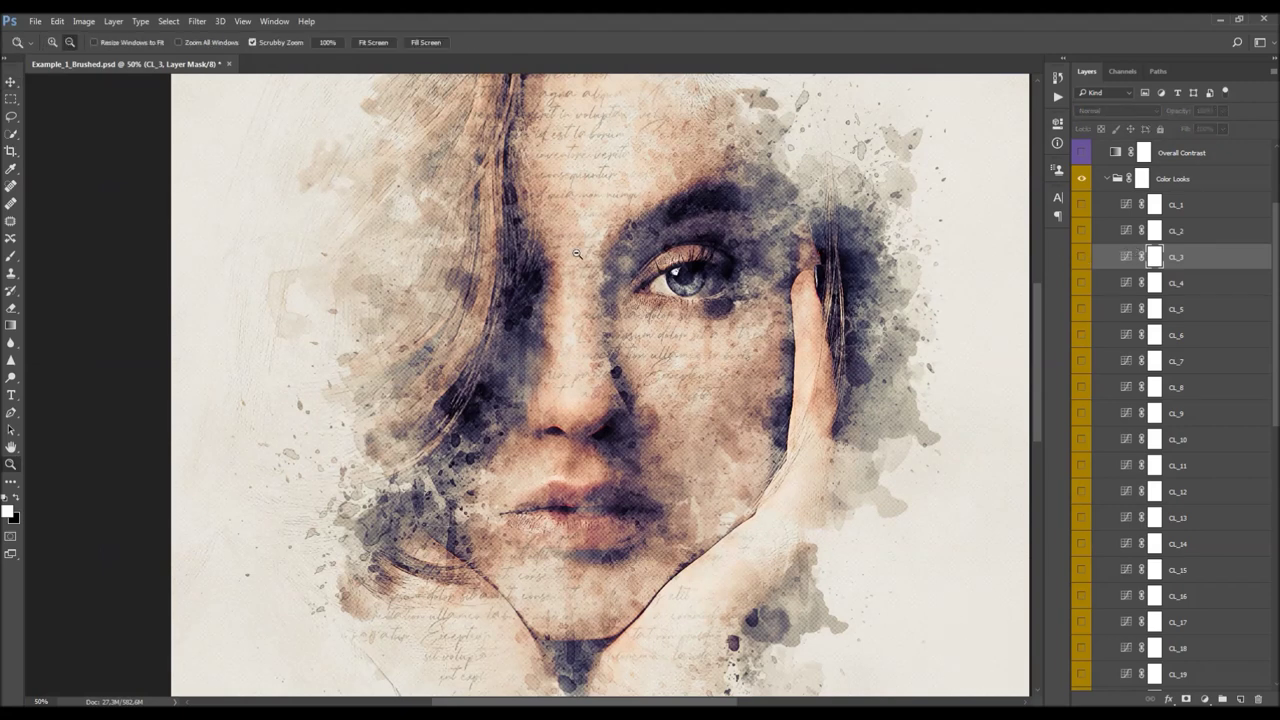
left_click(572, 254, "alt")
key("v")
Try the CL_4, CL_6 and CL_8 color looks on the portrait, hiding each one again
scroll(1142, 340, "up", 2)
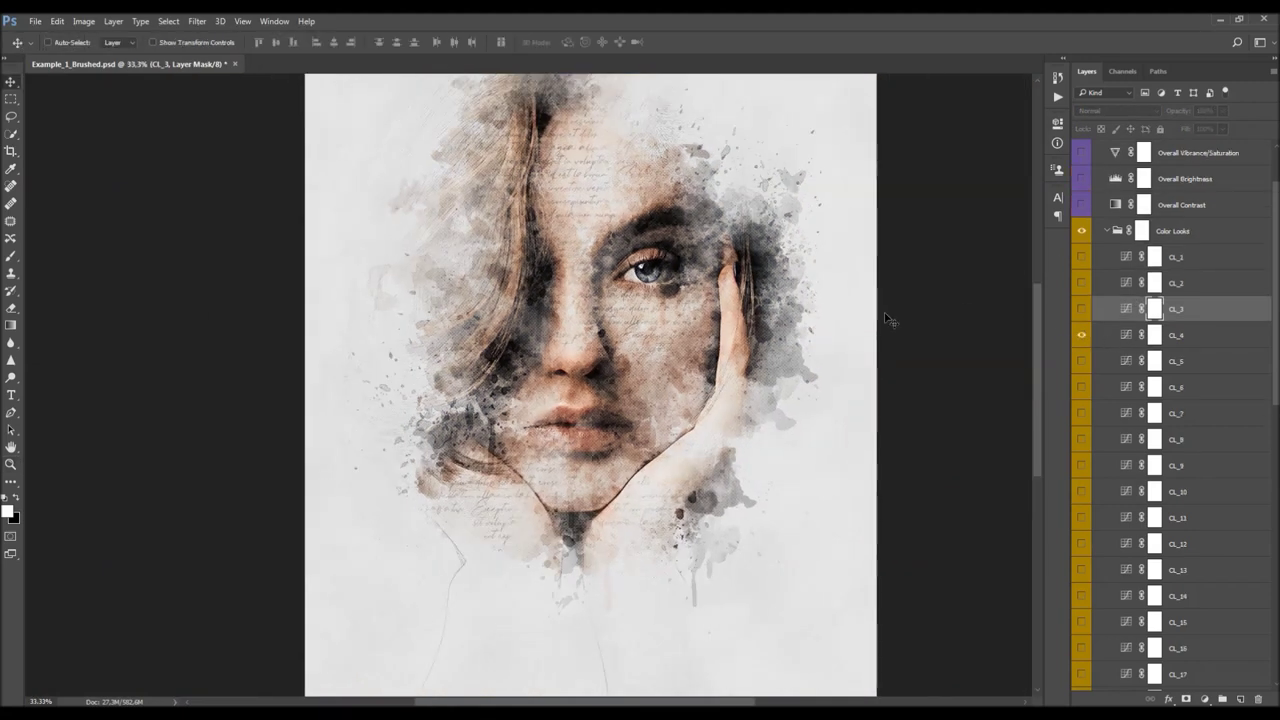
scroll(1150, 330, "down", 3)
left_click(1081, 257)
left_click(1082, 310)
left_click(1082, 312)
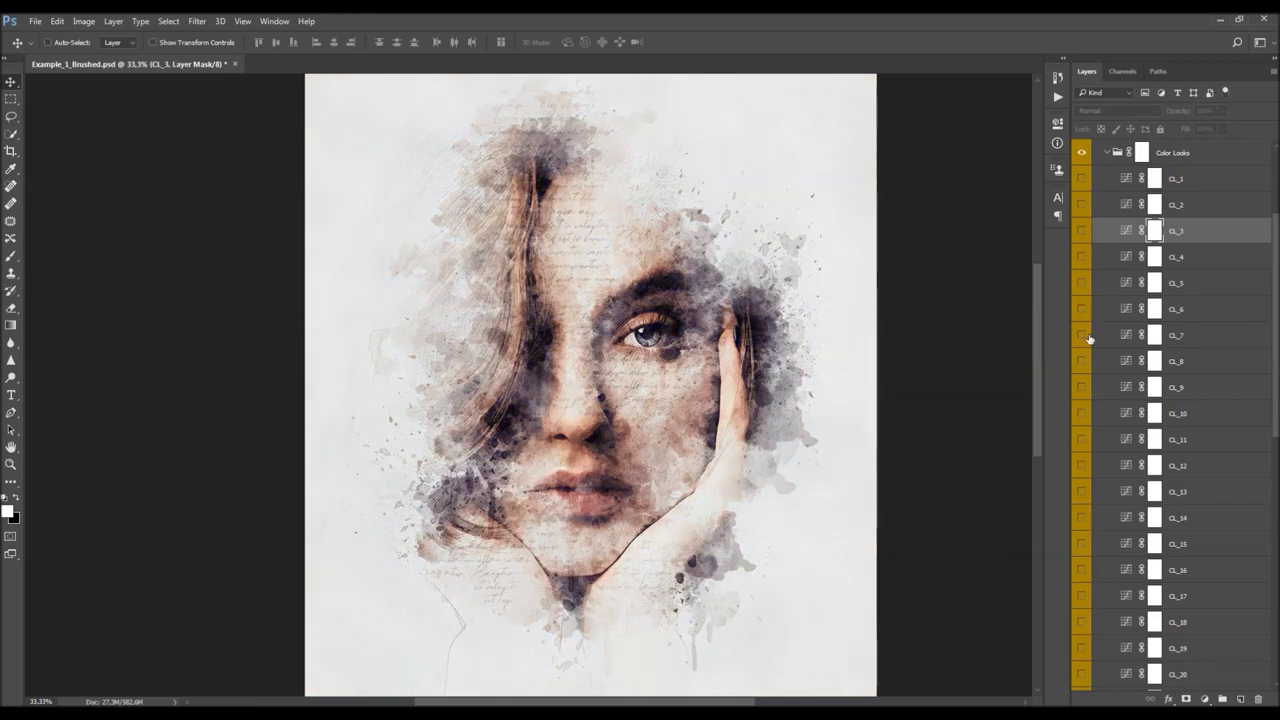
left_click(1081, 359)
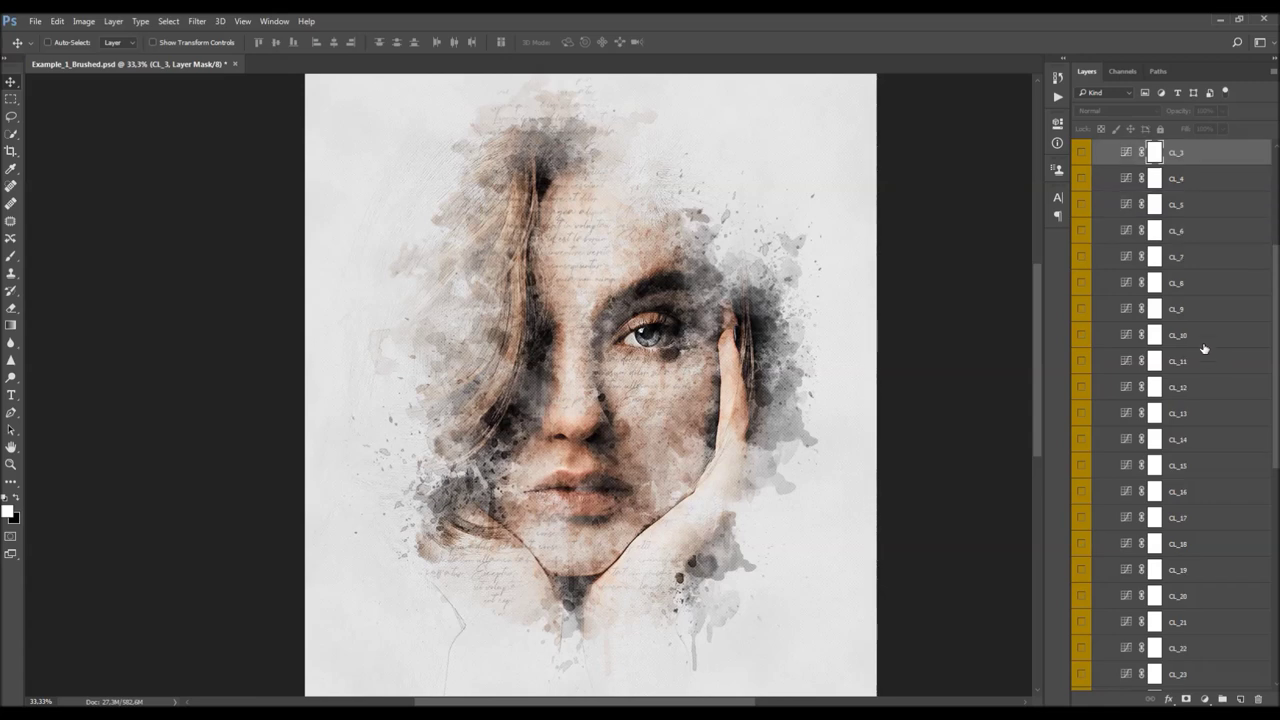
Show the CL_7 color look and set its opacity to 70%
scroll(1205, 350, "down", 1)
left_click(1184, 312)
left_click(1082, 309)
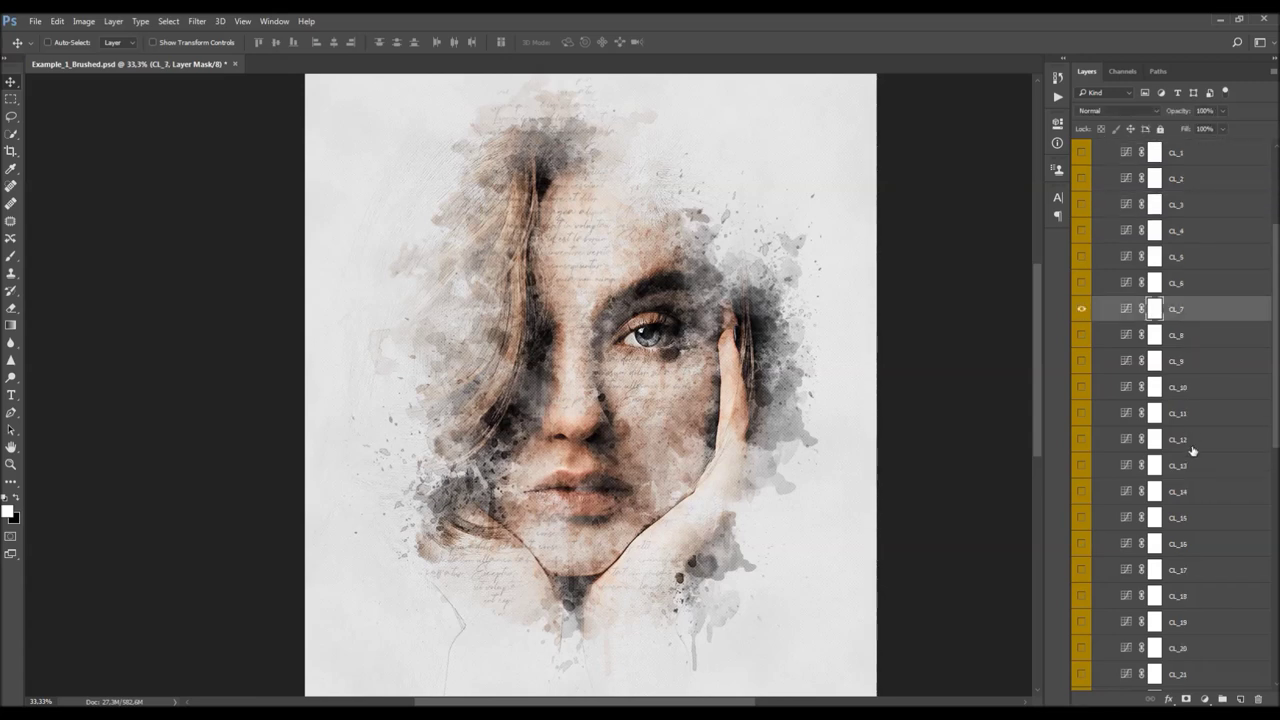
left_click(1171, 114)
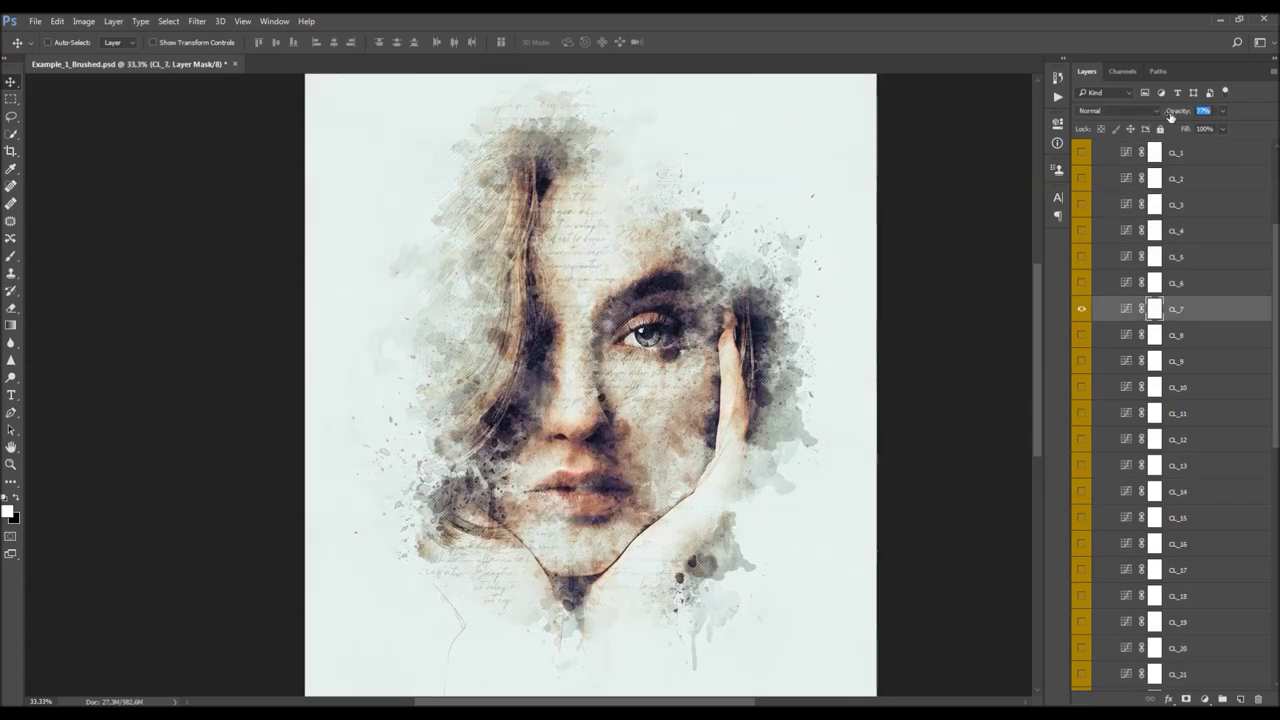
left_click_drag(1165, 117, 1167, 119)
scroll(1157, 333, "down", 5)
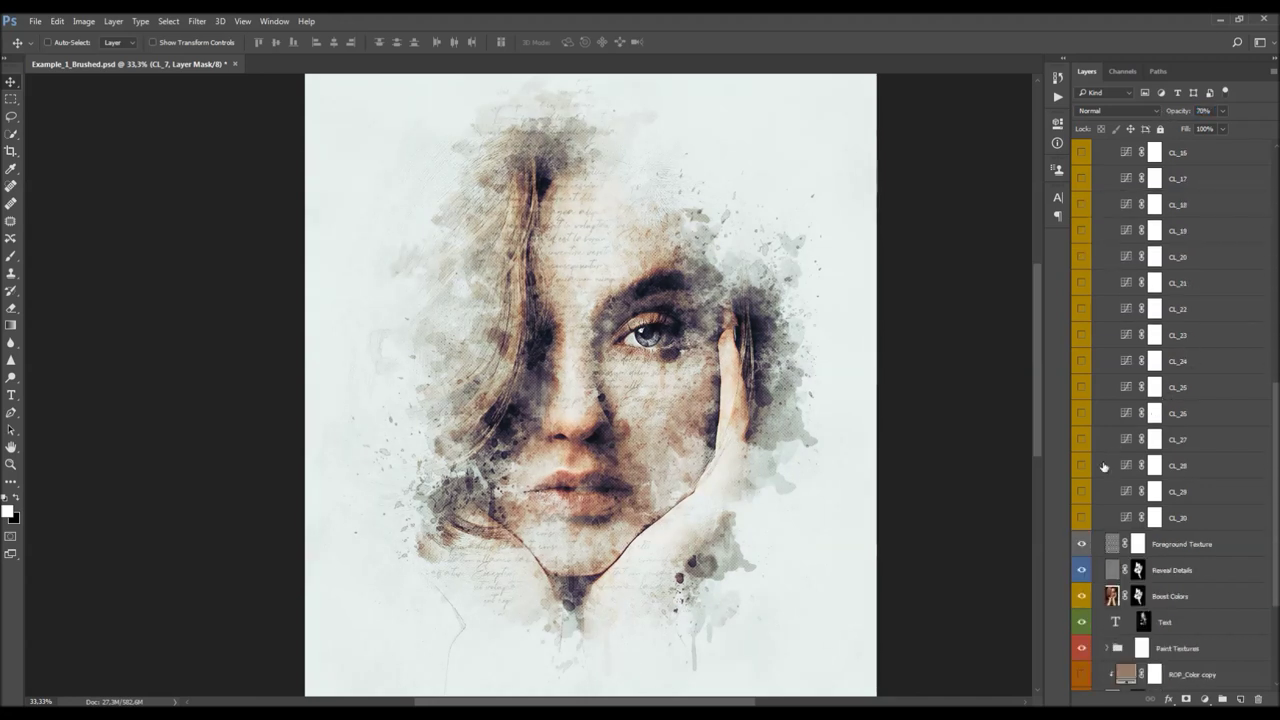
Show the CL_28 color look at 86% opacity and collapse the Color Looks group
left_click(1200, 465)
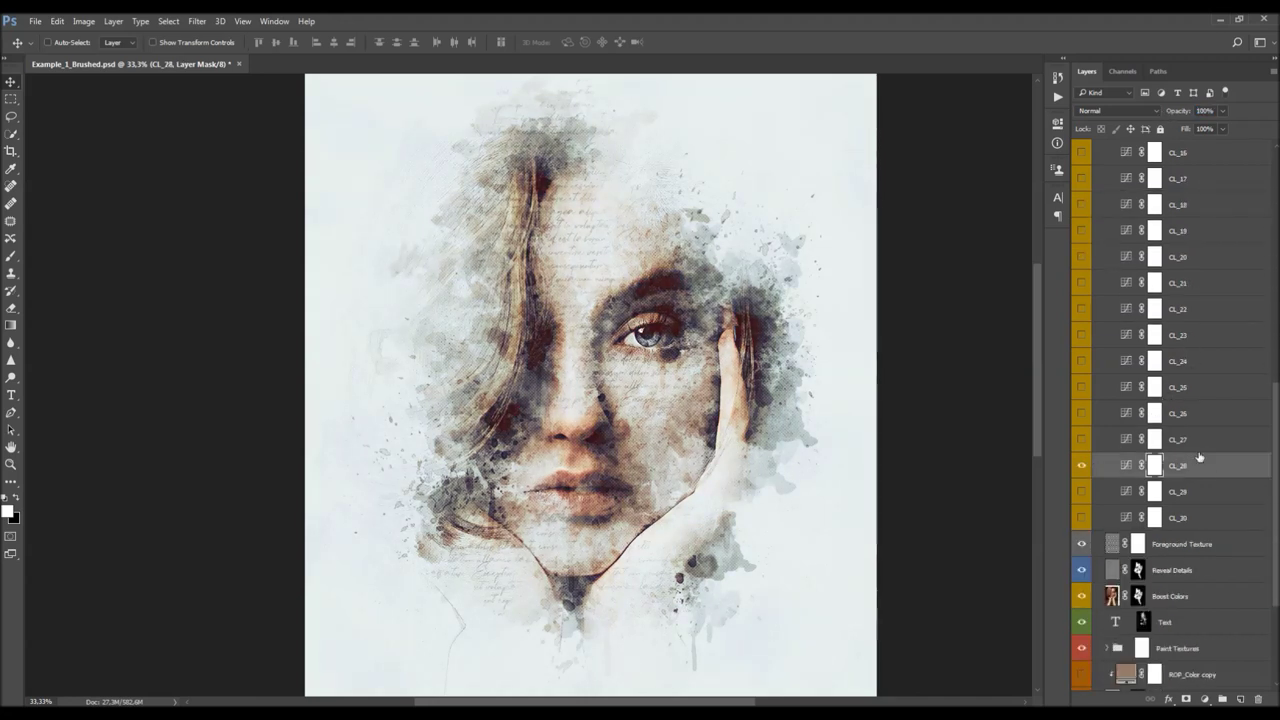
left_click_drag(1147, 114, 1277, 146)
type("56")
key("Return")
left_click_drag(1206, 179, 978, 323)
scroll(1153, 390, "up", 3)
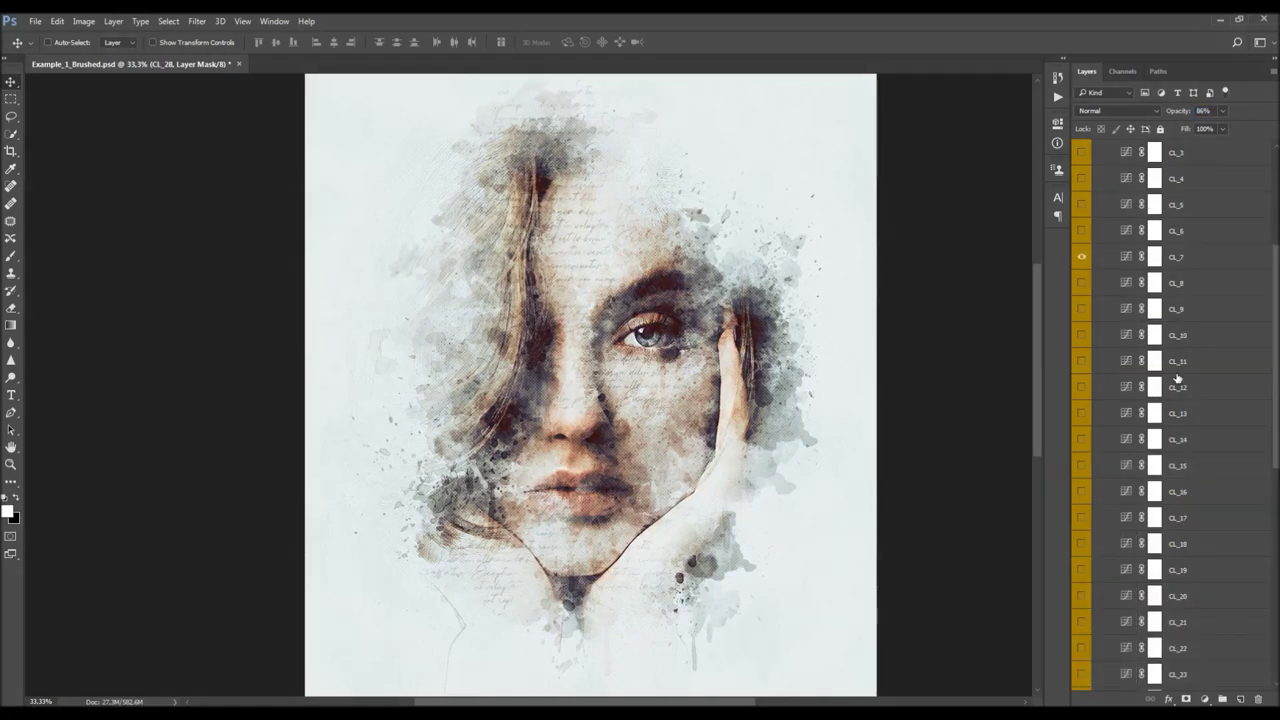
scroll(1153, 390, "up", 6)
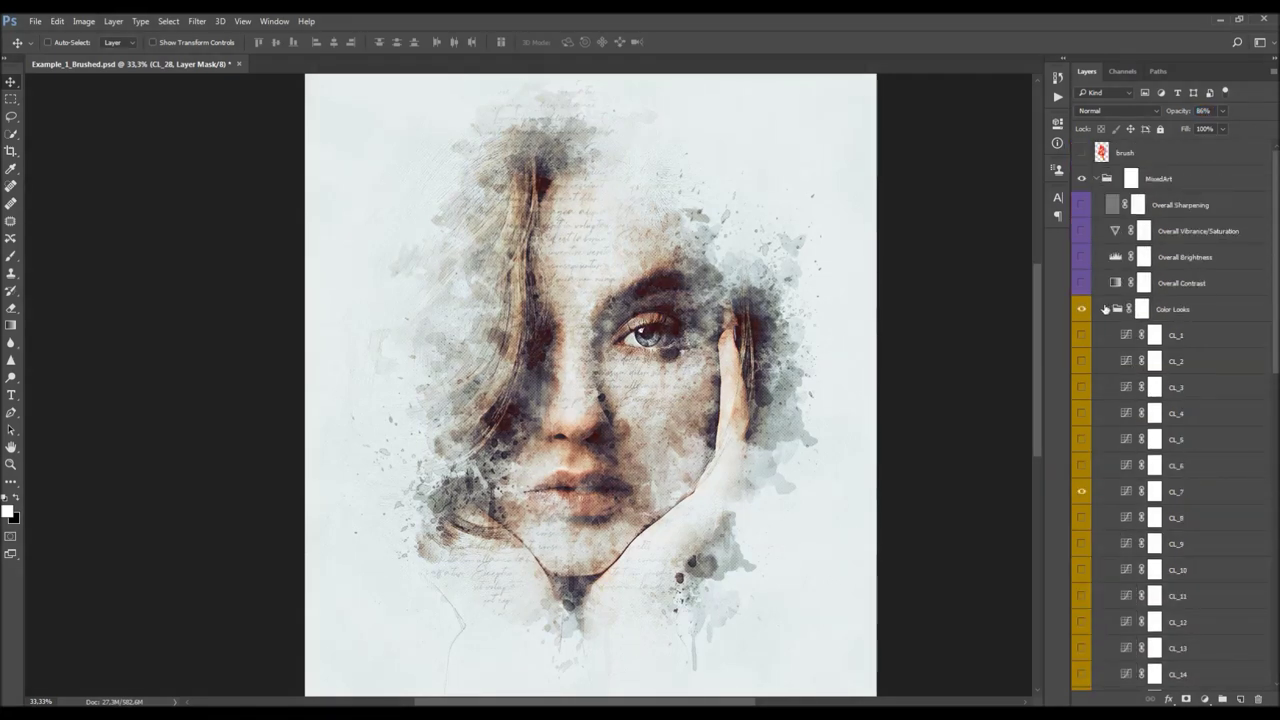
left_click(1107, 309)
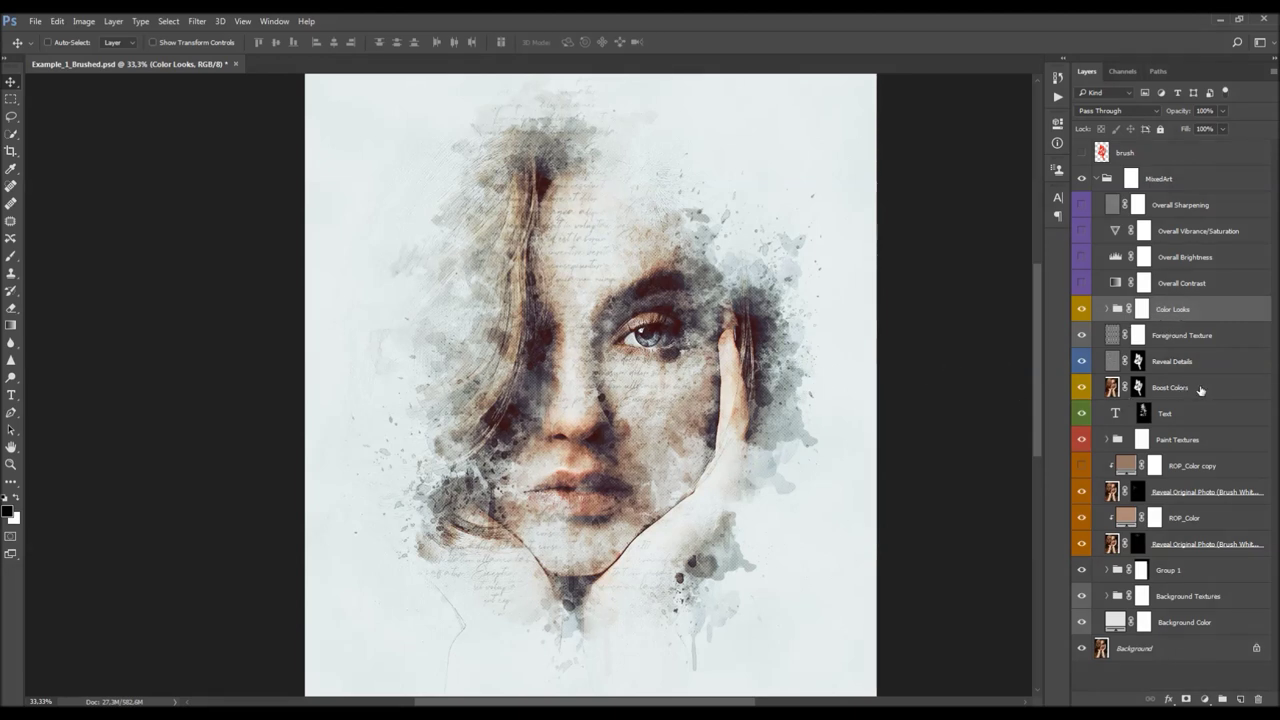
Set the Text layer's opacity to 62%
left_click(1181, 405)
left_click_drag(1173, 112, 1176, 112)
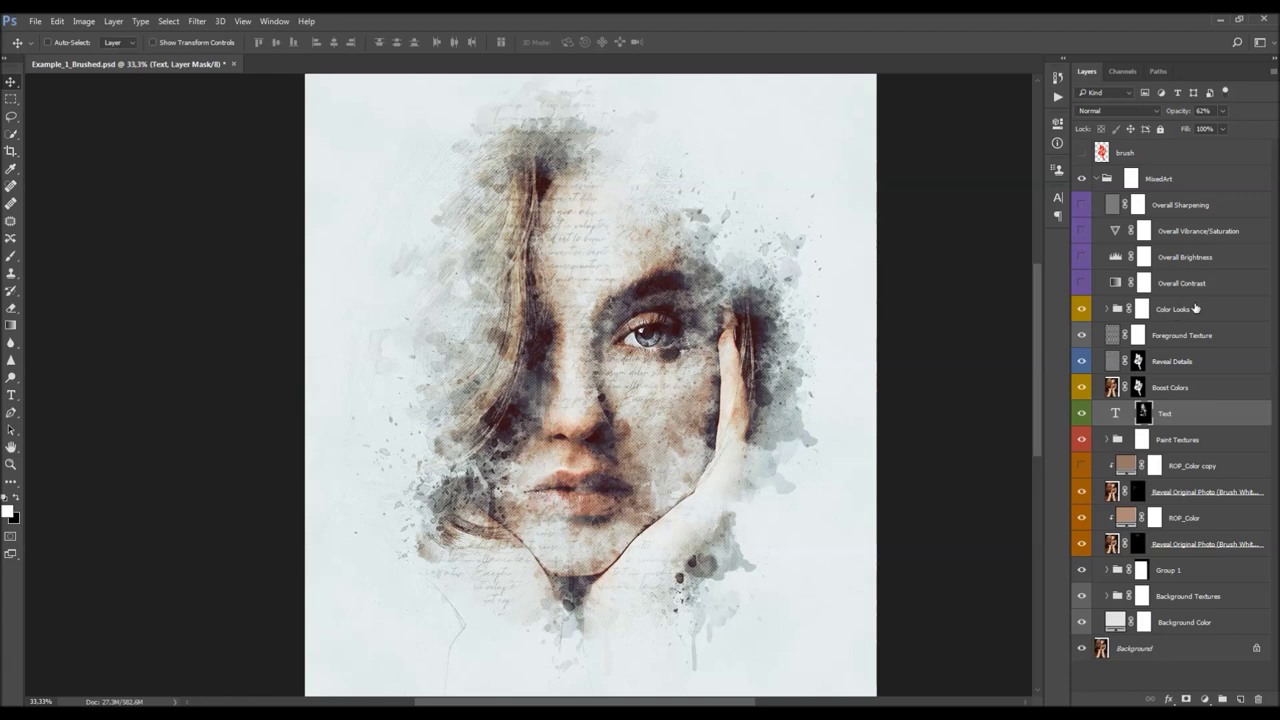
scroll(1155, 365, "up", 2)
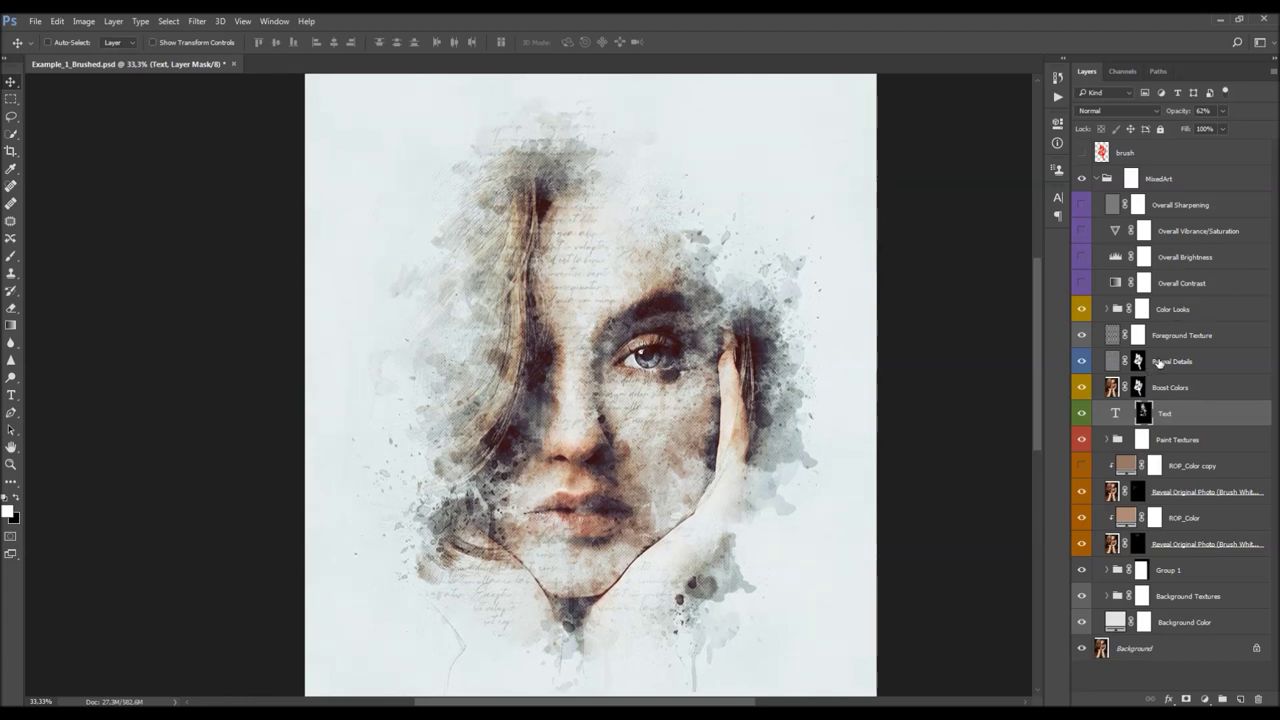
Show the Overall Contrast layer and set its opacity to 22%
left_click(1185, 285)
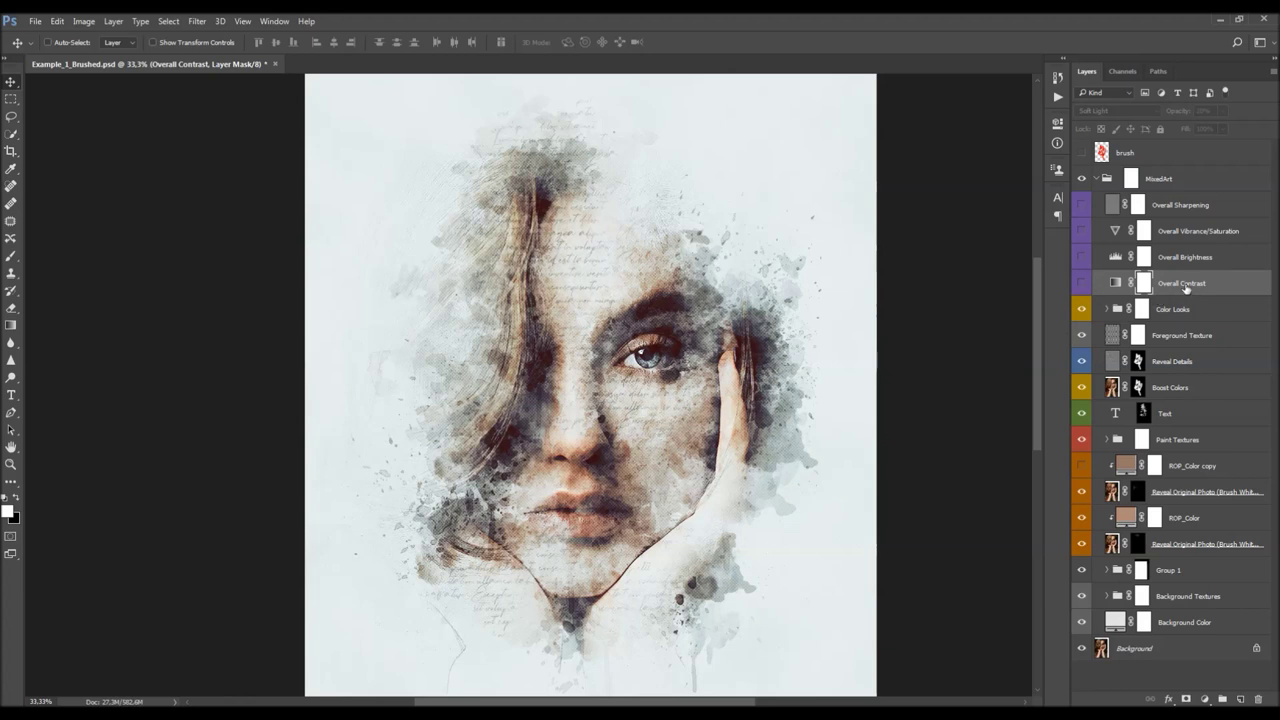
left_click(1081, 283)
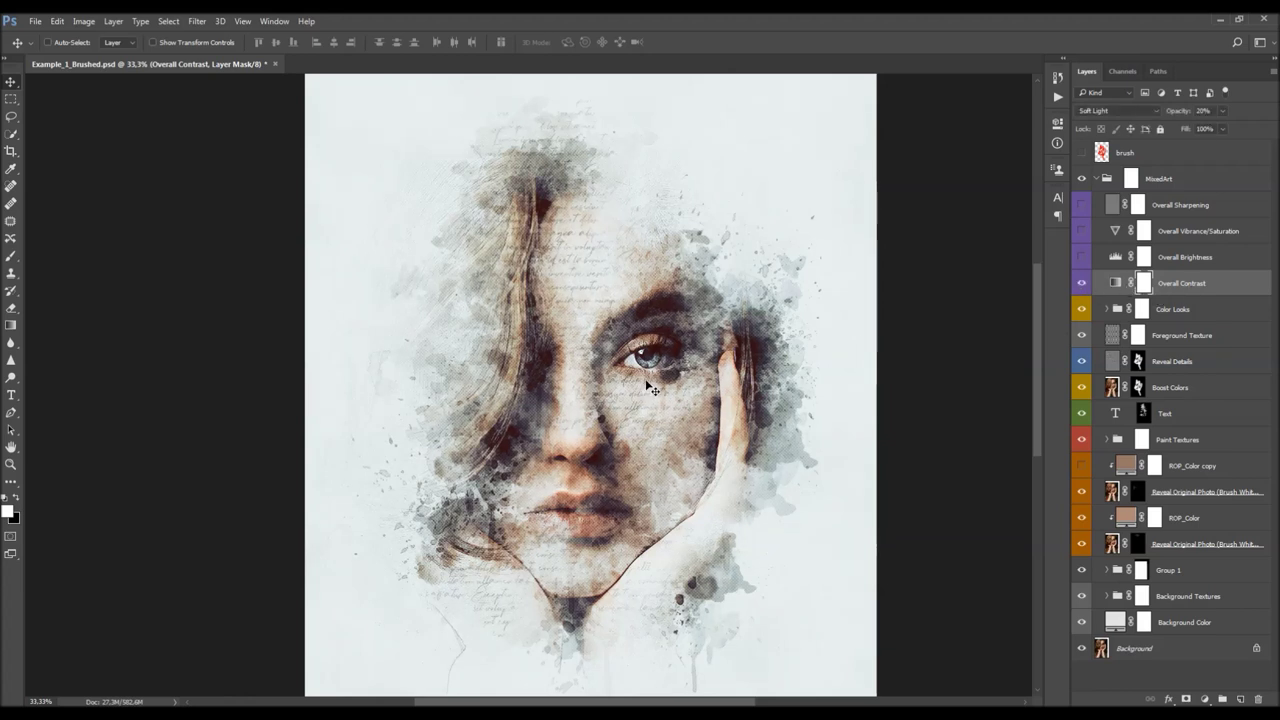
scroll(650, 390, "down", 2)
left_click_drag(1180, 111, 978, 141)
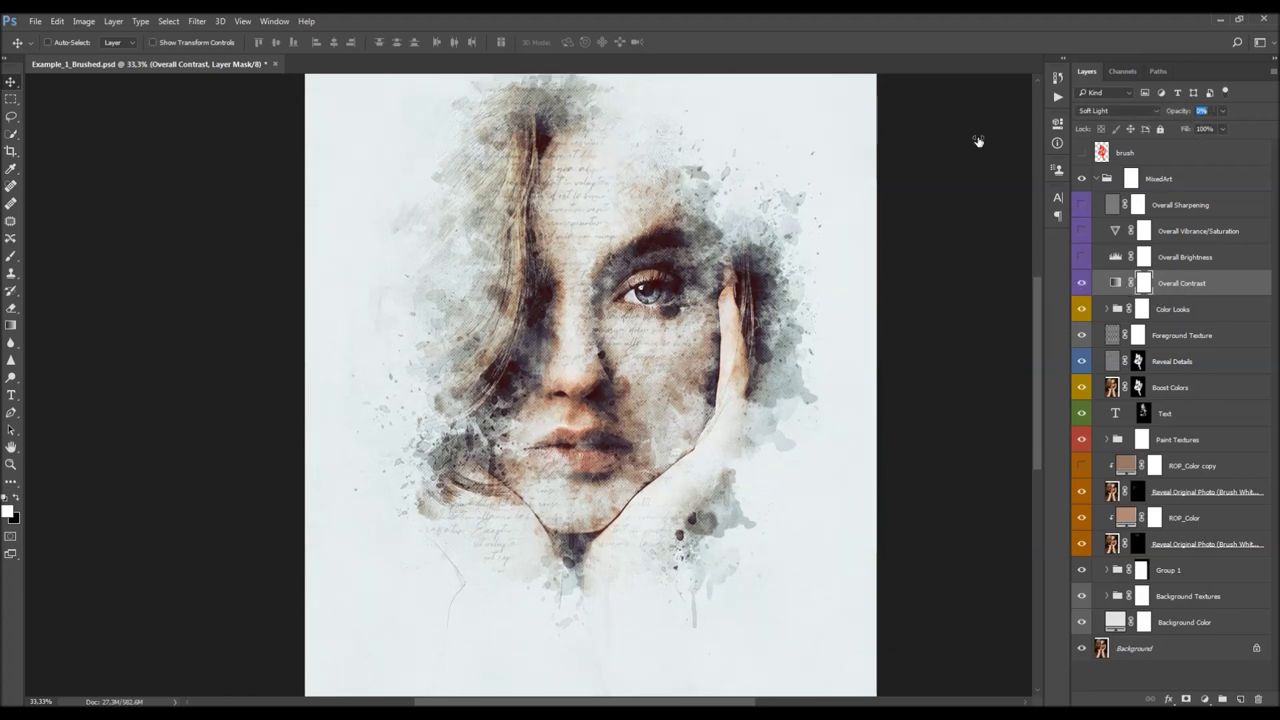
type("22")
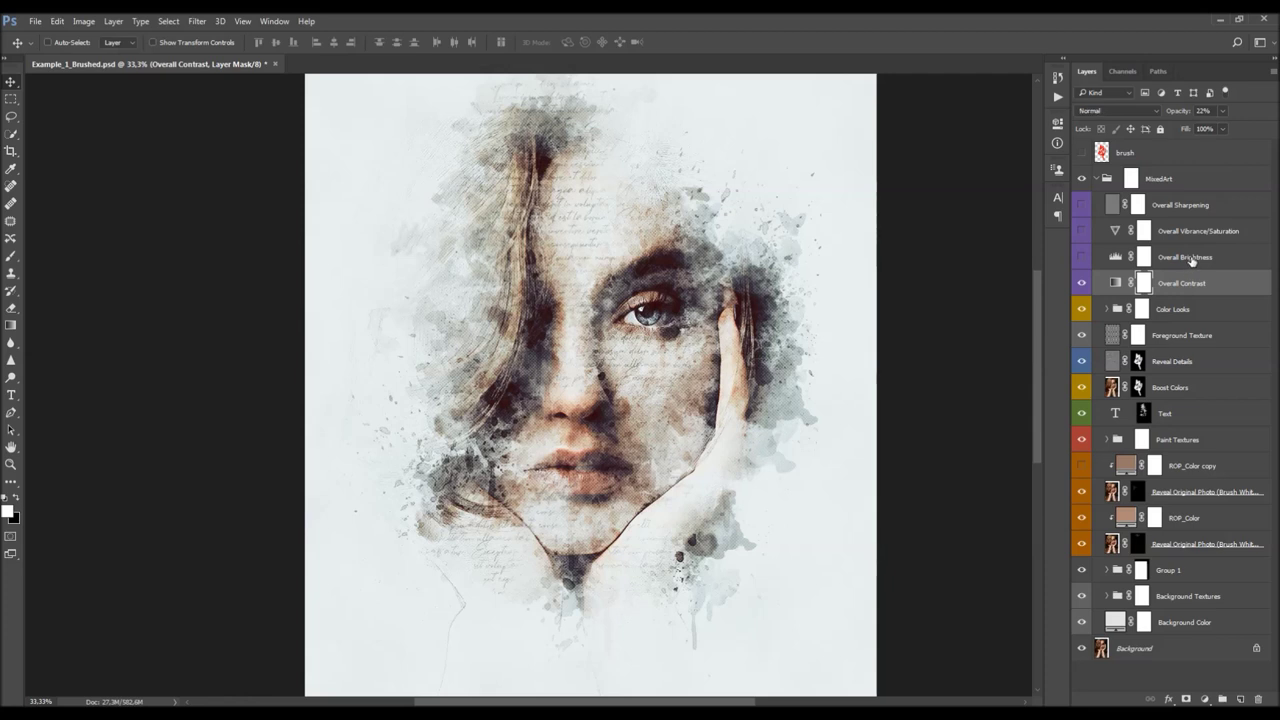
Show the Overall Brightness layer and open its Levels settings
left_click(1182, 258)
left_click(1081, 257)
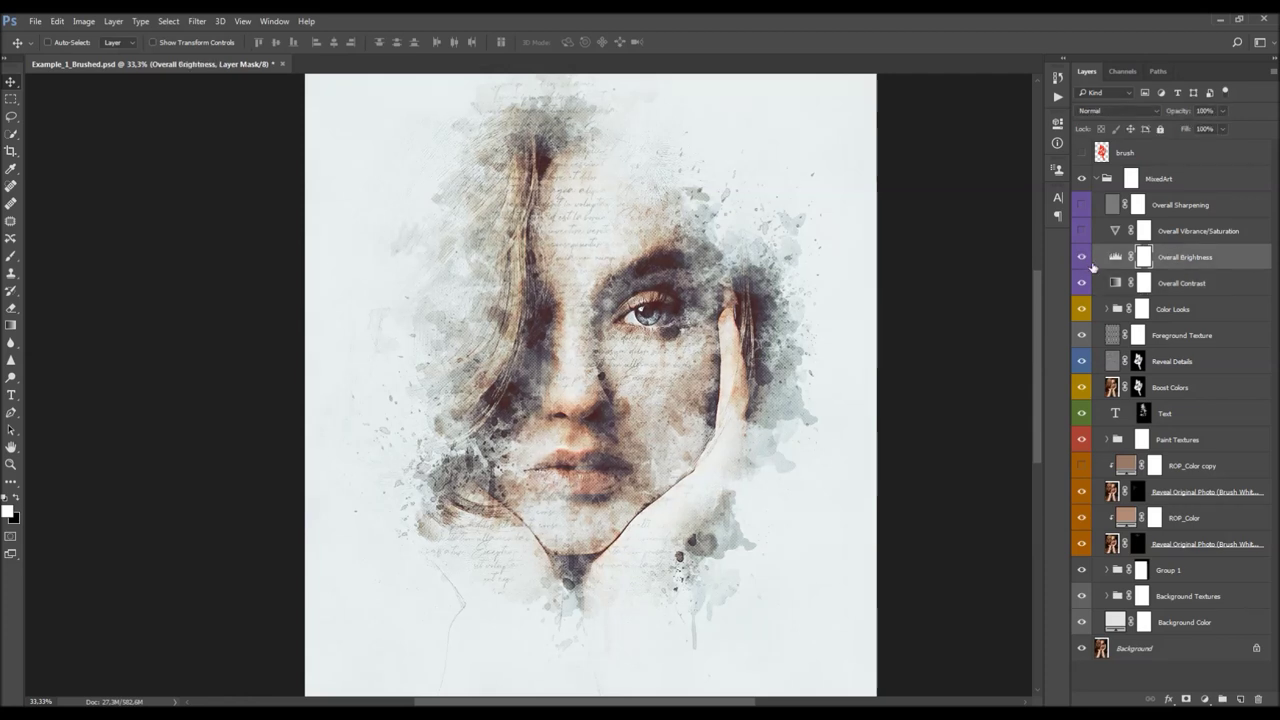
double_click(1112, 257)
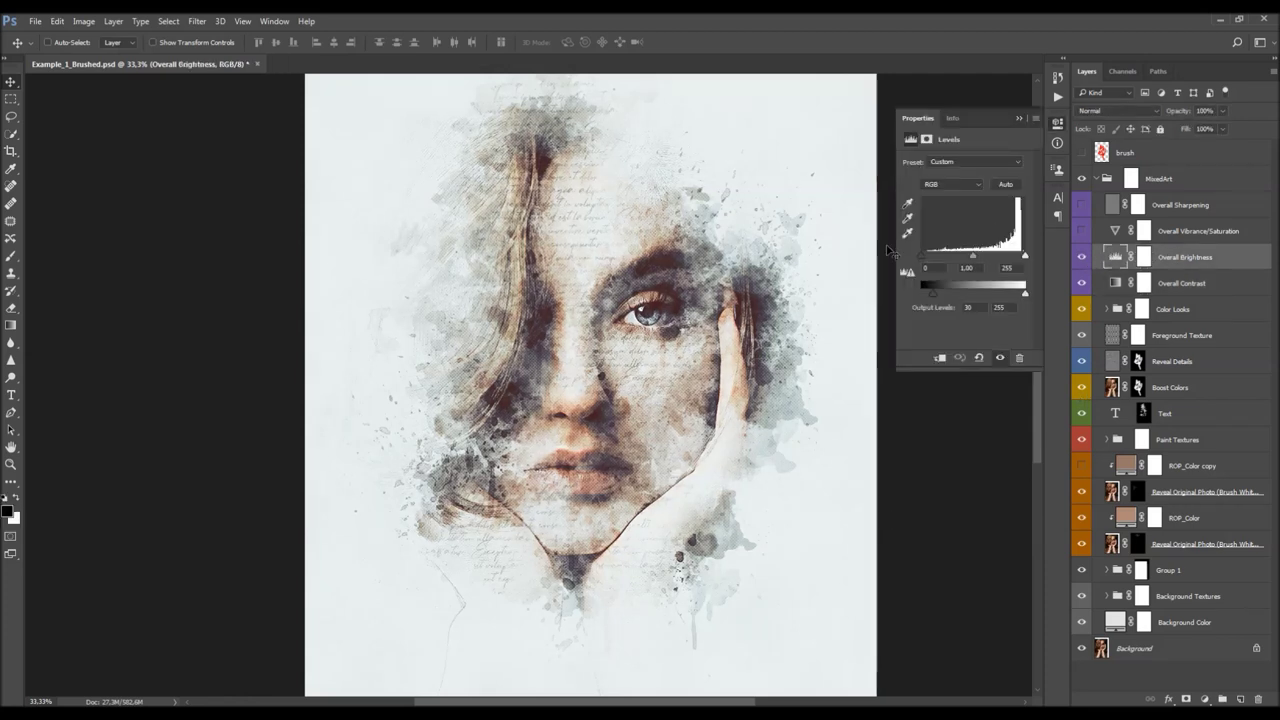
scroll(966, 268, "up", 3)
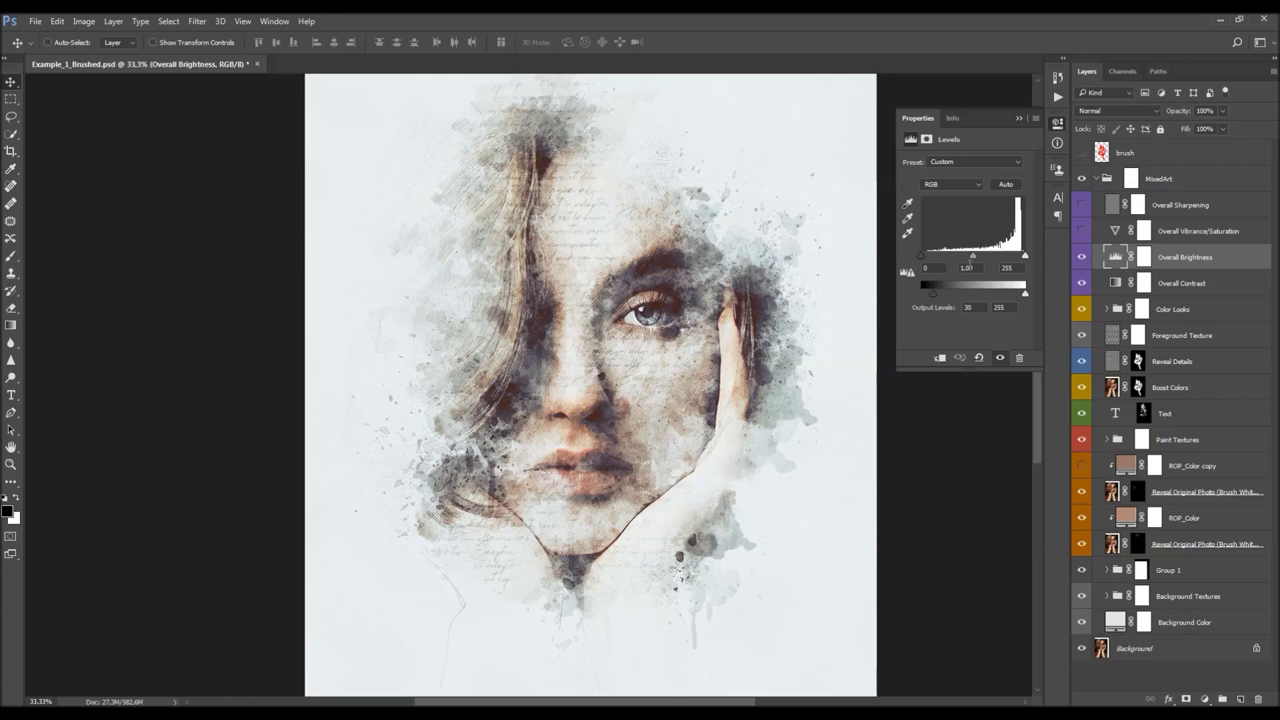
Try out the input black, input white and output white levels of the Overall Brightness layer
left_click_drag(922, 255, 888, 262)
left_click_drag(1024, 256, 973, 258)
mouse_move(1025, 293)
left_mouse_down()
mouse_move(996, 293)
mouse_move(1018, 293)
left_mouse_up()
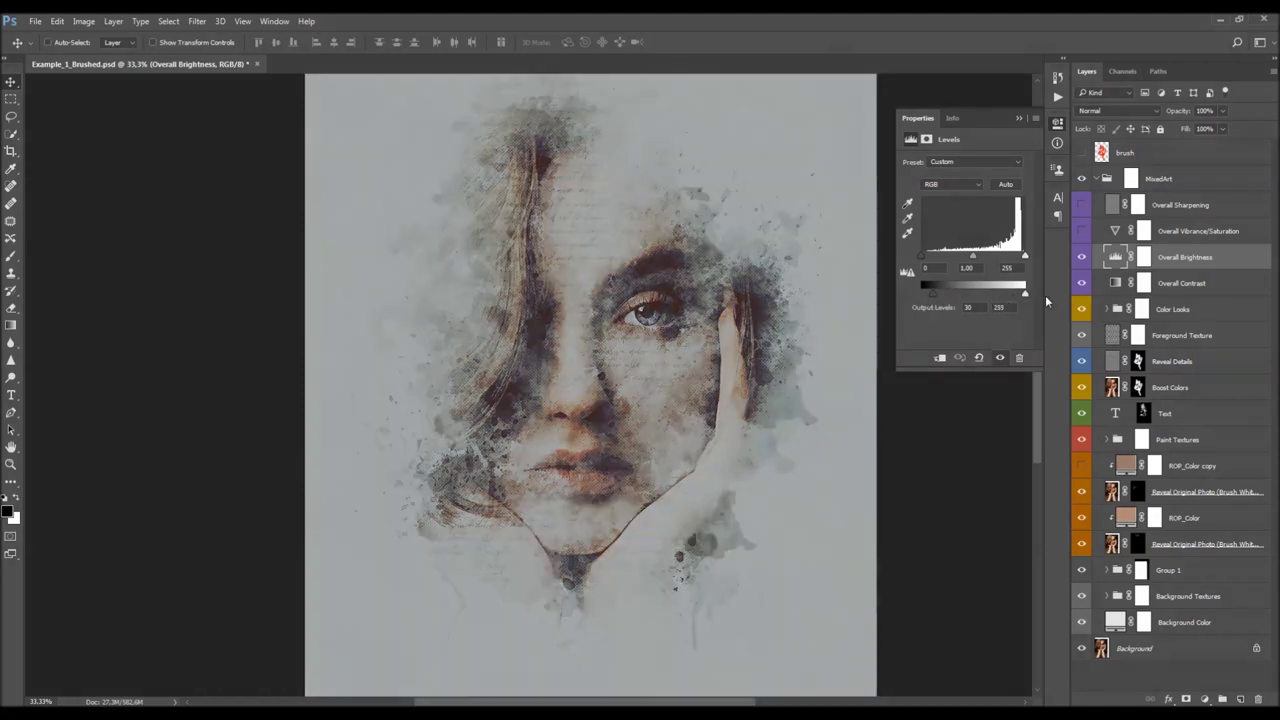
Set the Overall Brightness output black level to 28 and its input levels to 2 and 253, comparing the layer hidden and shown
left_click_drag(926, 296, 912, 300)
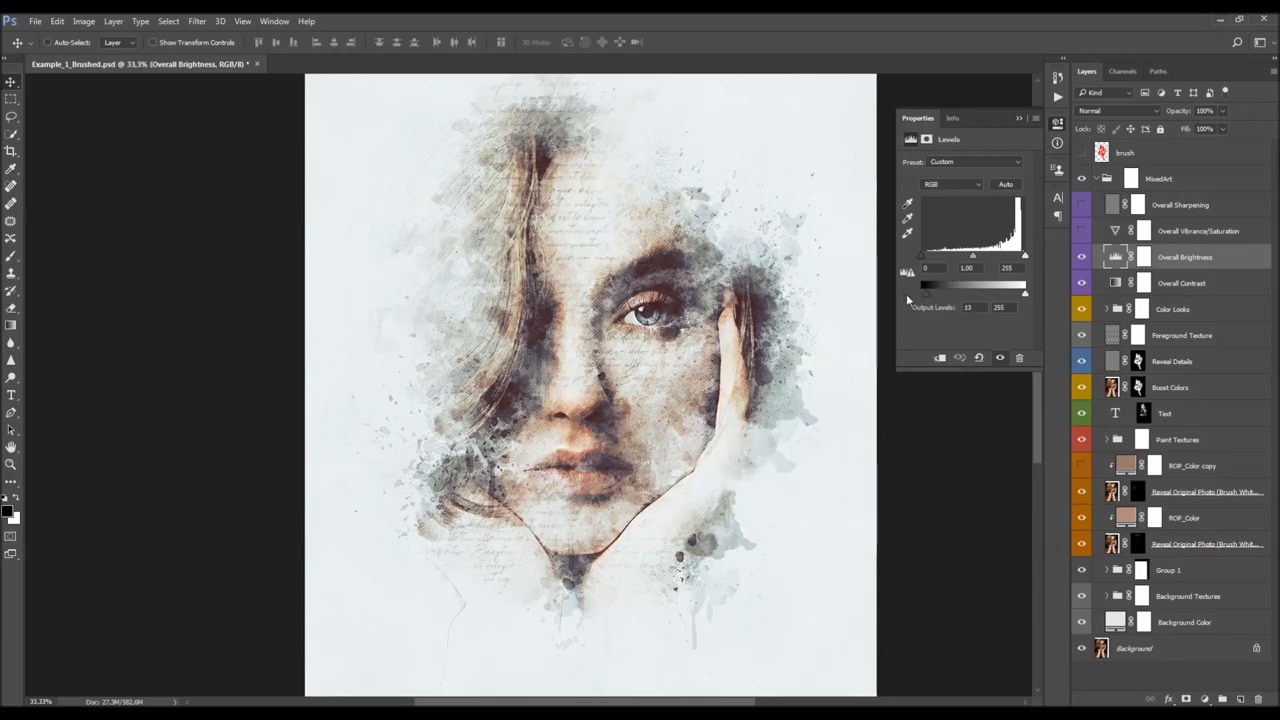
left_click_drag(926, 295, 932, 294)
left_click(1081, 257)
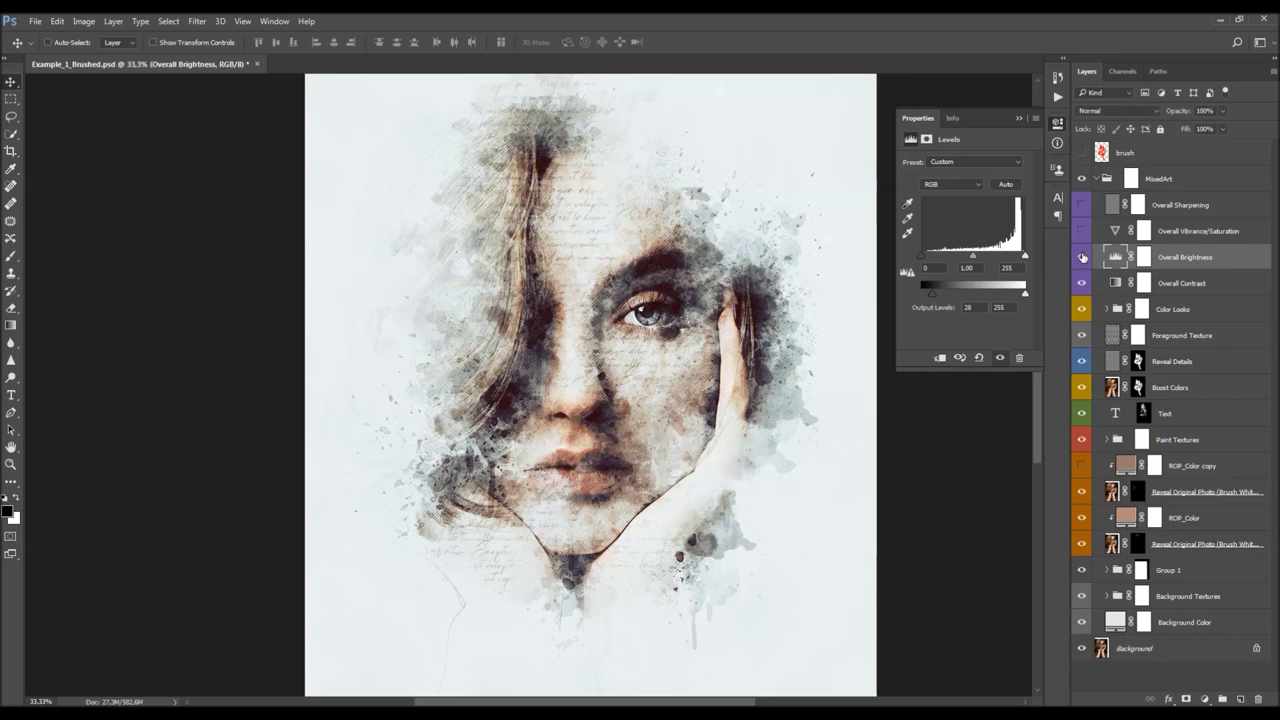
left_click(1081, 257)
left_click_drag(921, 255, 923, 255)
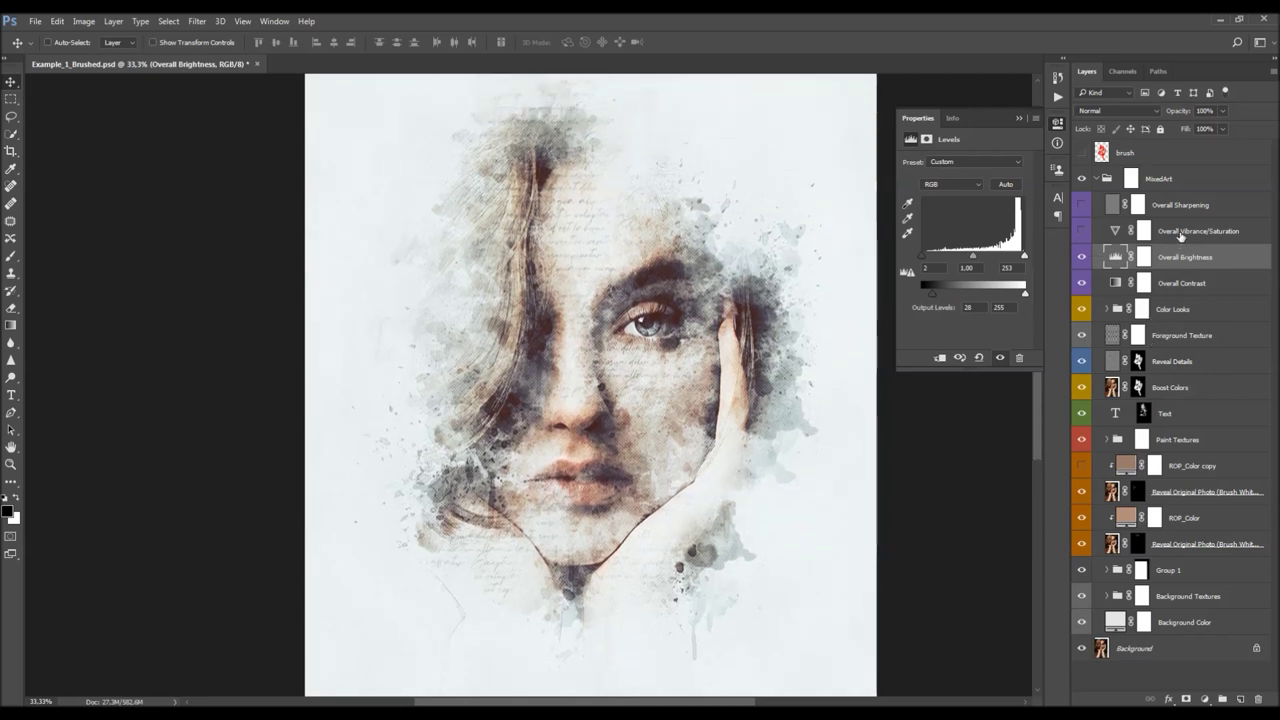
Show the Overall Vibrance/Saturation layer, adjust its vibrance and saturation, and close its settings
left_click(1181, 234)
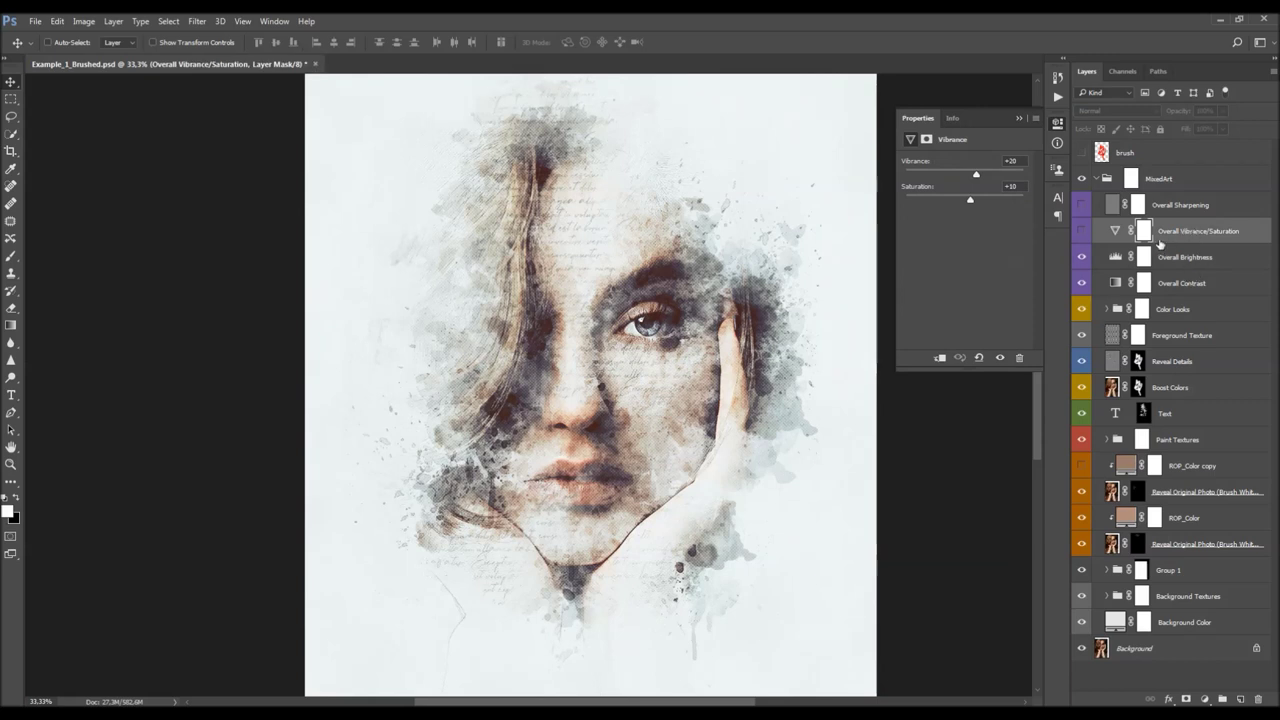
left_click(1080, 231)
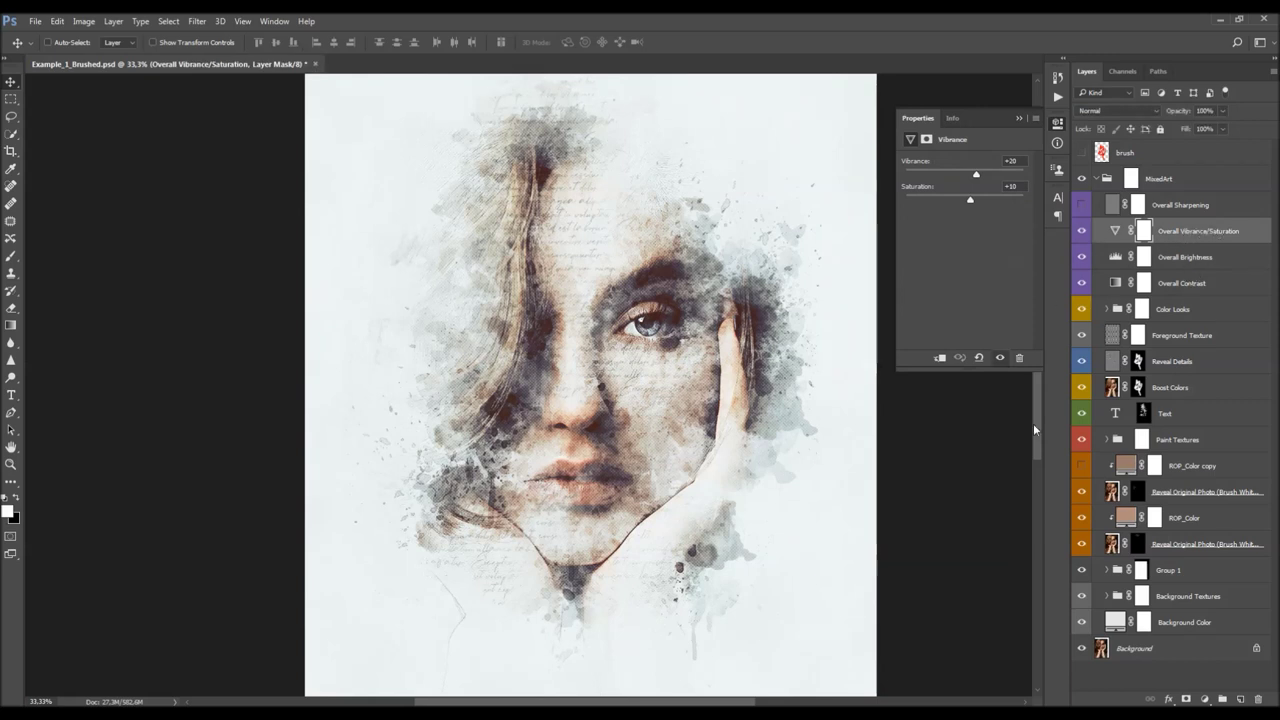
left_click(1116, 231)
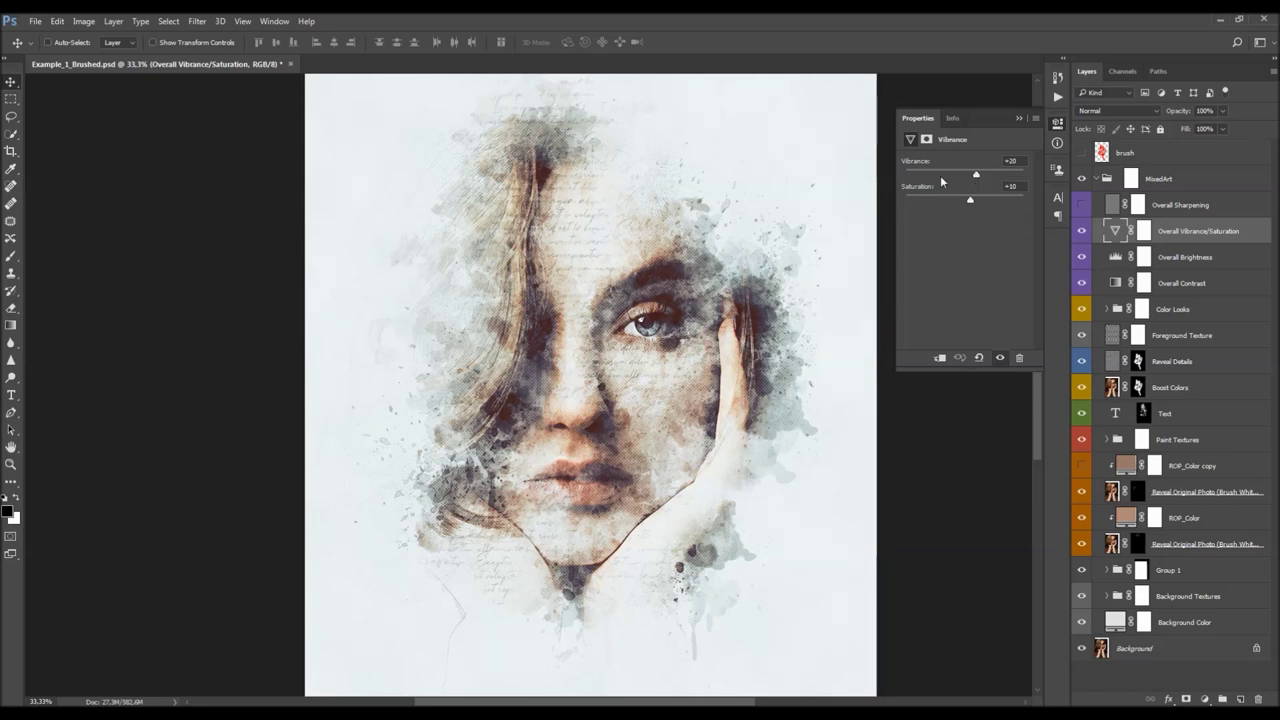
mouse_move(974, 177)
left_mouse_down()
mouse_move(995, 176)
mouse_move(951, 175)
mouse_move(989, 176)
mouse_move(941, 202)
mouse_move(976, 202)
left_mouse_up()
left_click(1020, 122)
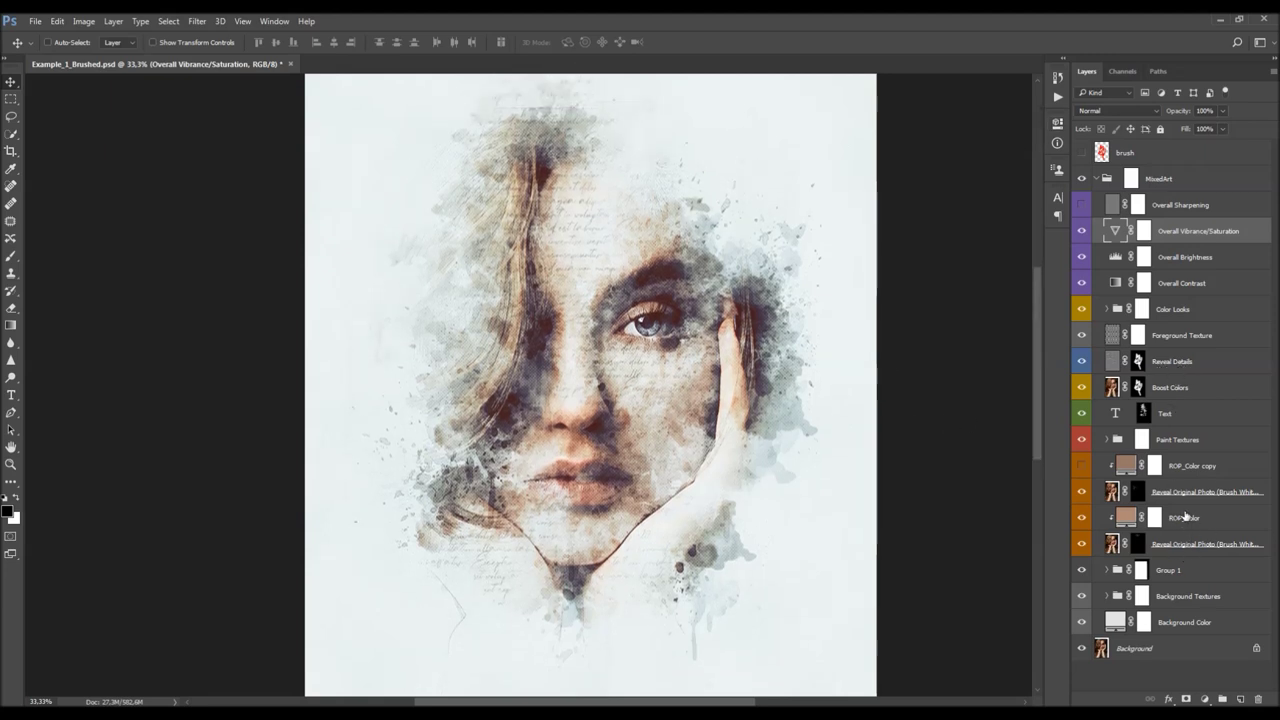
Duplicate the upper Reveal Original Photo layer with its clipped ROP_Color copy and fill the duplicate photo layer's mask with black
left_click(1199, 467)
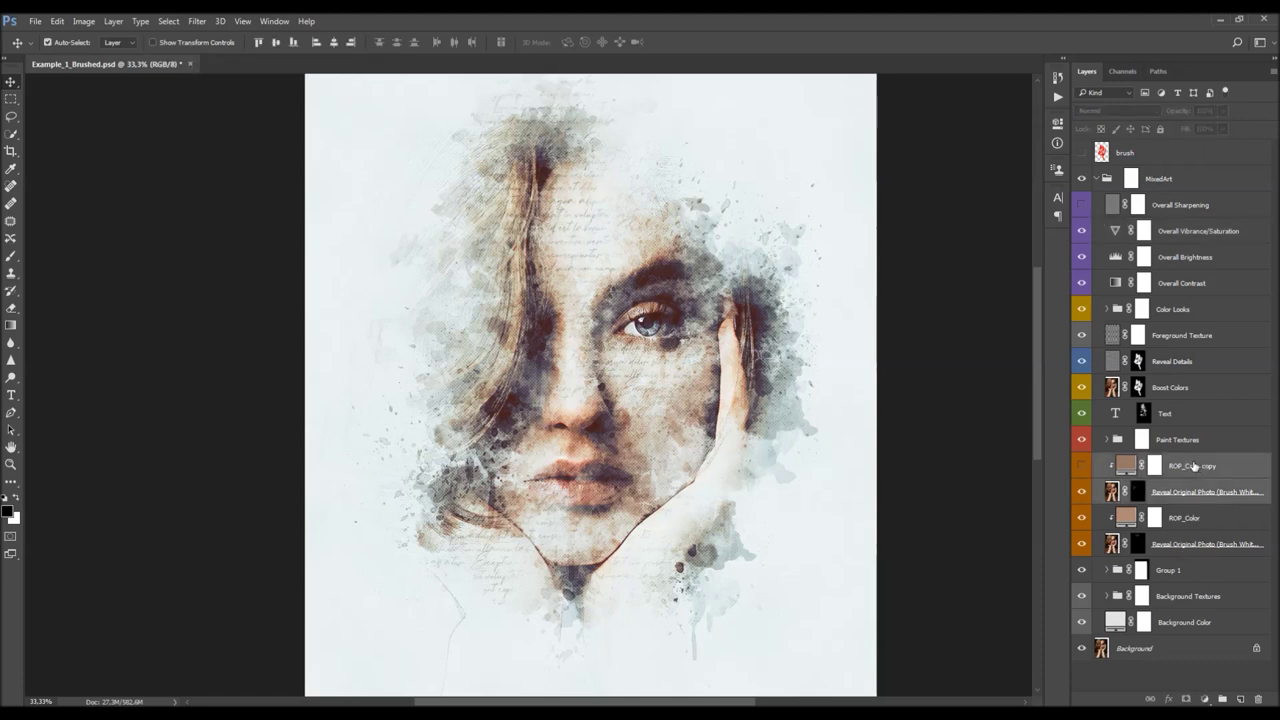
key("ctrl+j")
left_click(1139, 491)
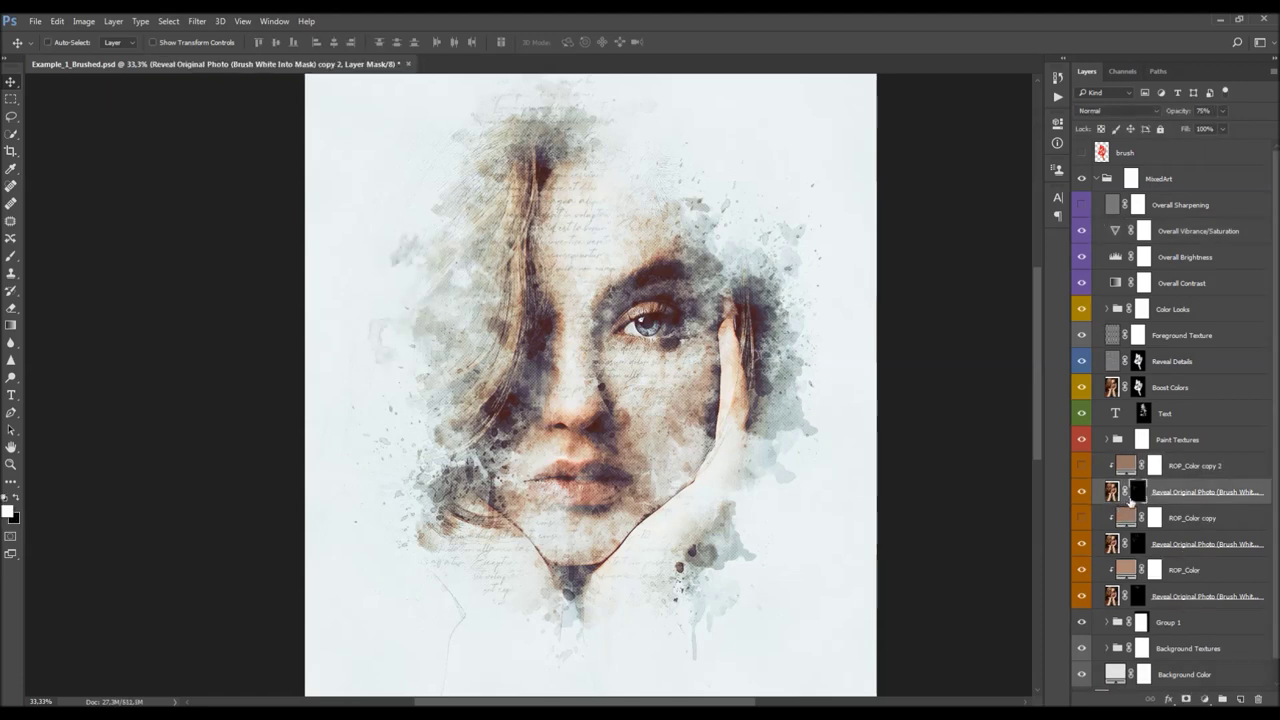
key("x")
key("shift+F5")
key("Return")
left_click(1086, 491)
left_click(1086, 491)
Reveal the original photo's lips by painting white on the duplicate layer's mask with a 300 px splatter brush
key("z")
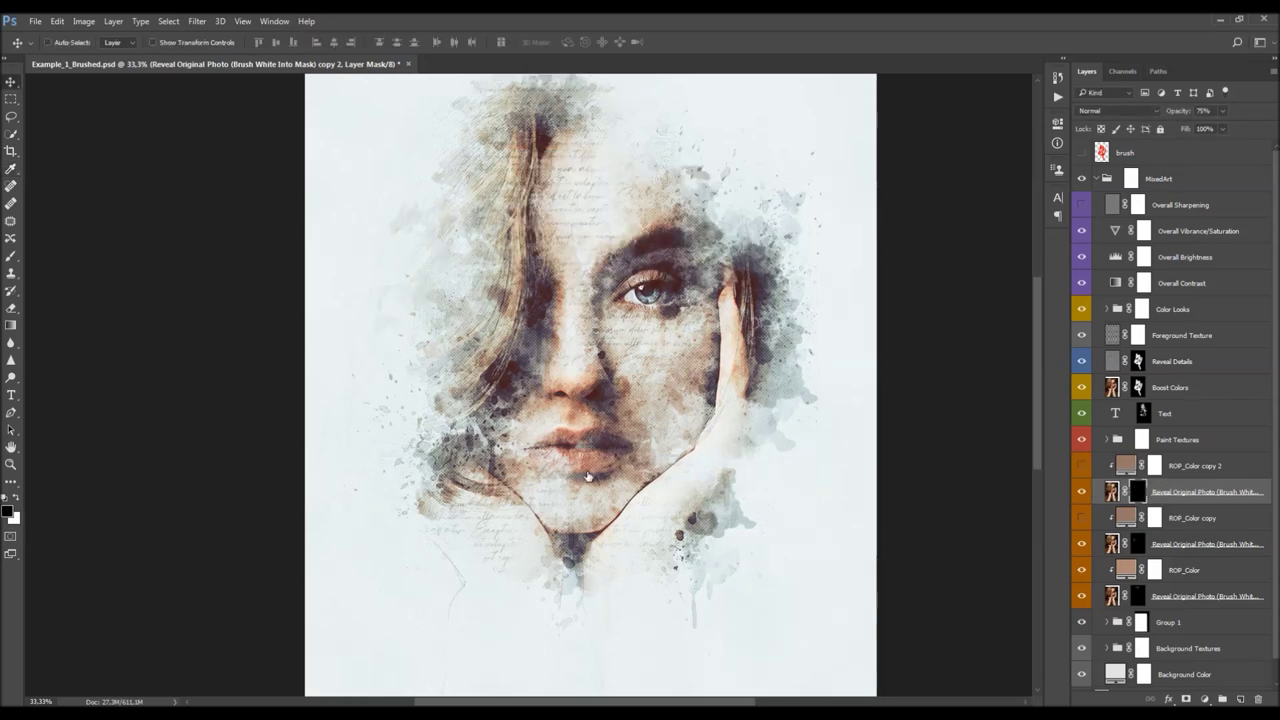
left_click(592, 452)
key("b")
right_click(622, 442)
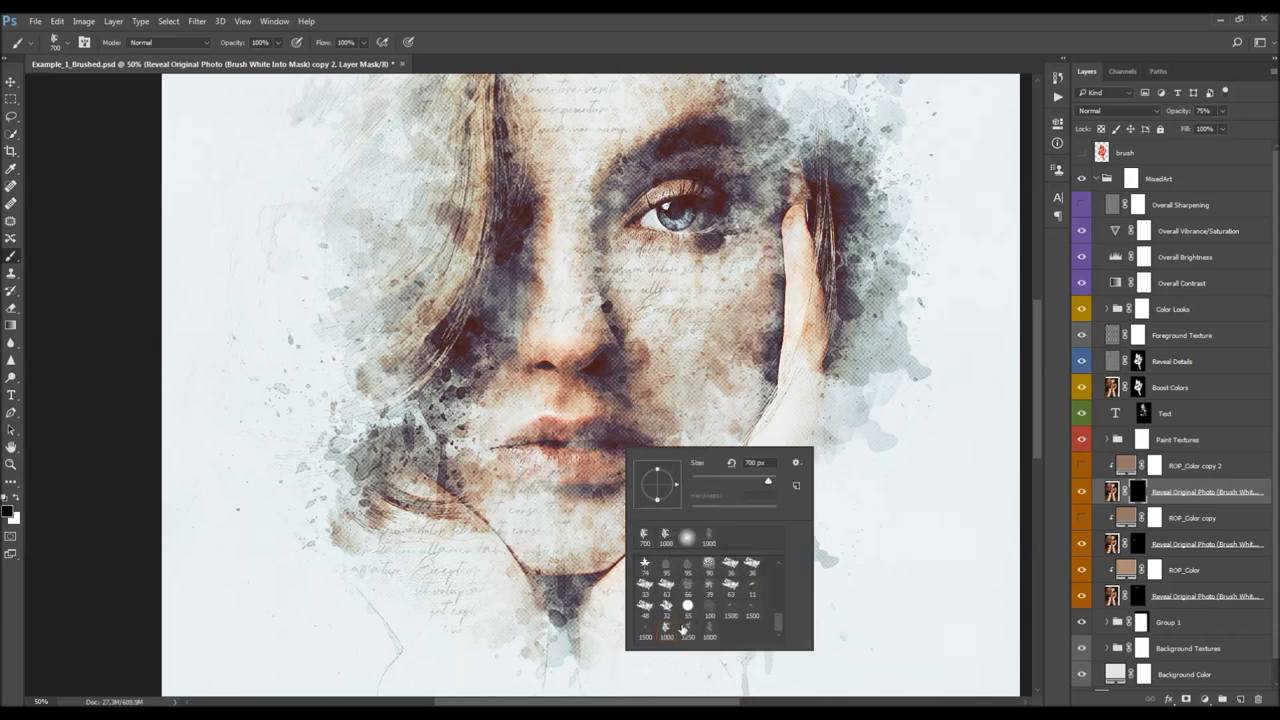
double_click(667, 627)
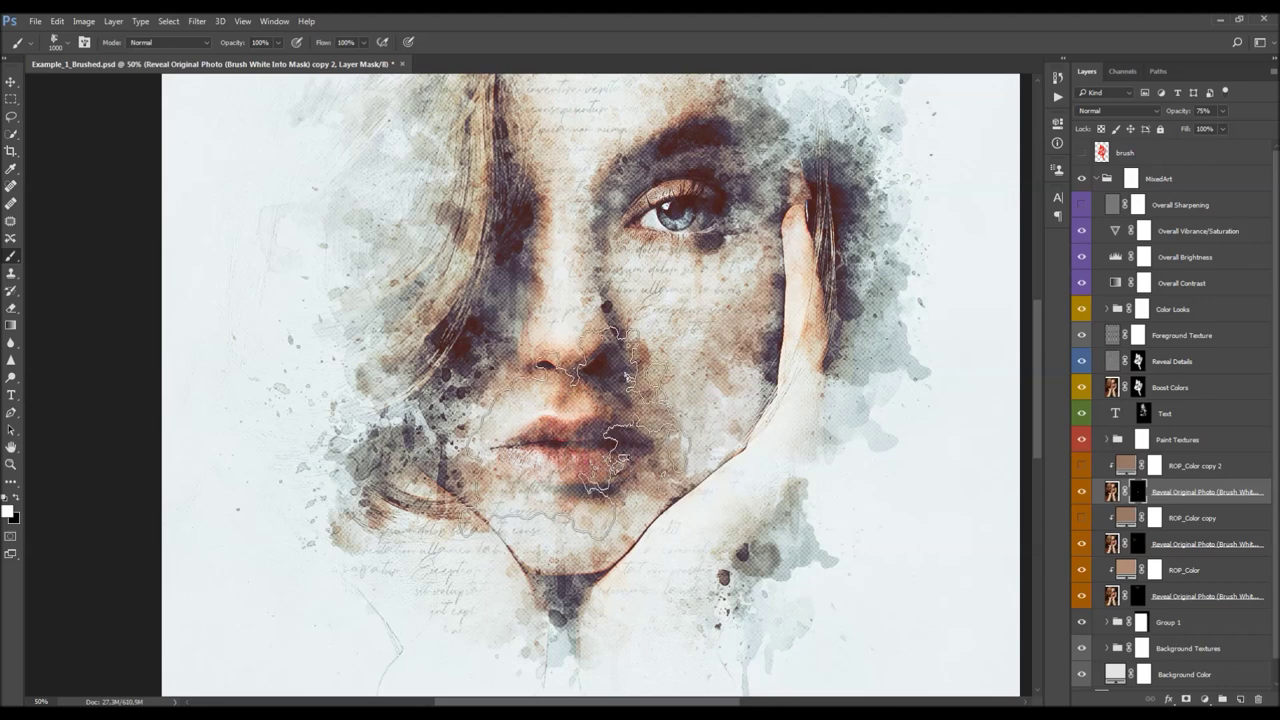
key("bracketleft")
key("bracketleft")
key("bracketleft")
key("bracketleft")
key("bracketleft")
key("bracketleft")
key("bracketleft")
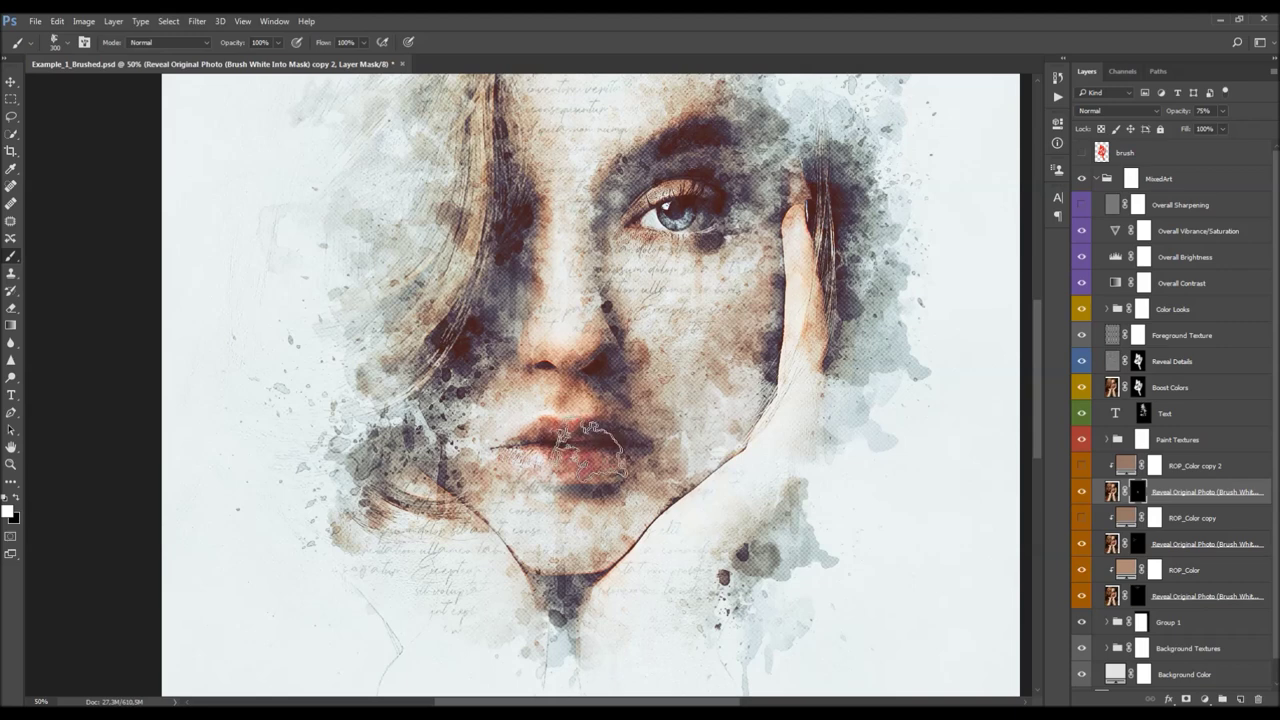
Compare the whole portrait with the duplicated Reveal Original Photo layer hidden and shown
key("z")
left_click(603, 440, "alt")
left_click(603, 440, "alt")
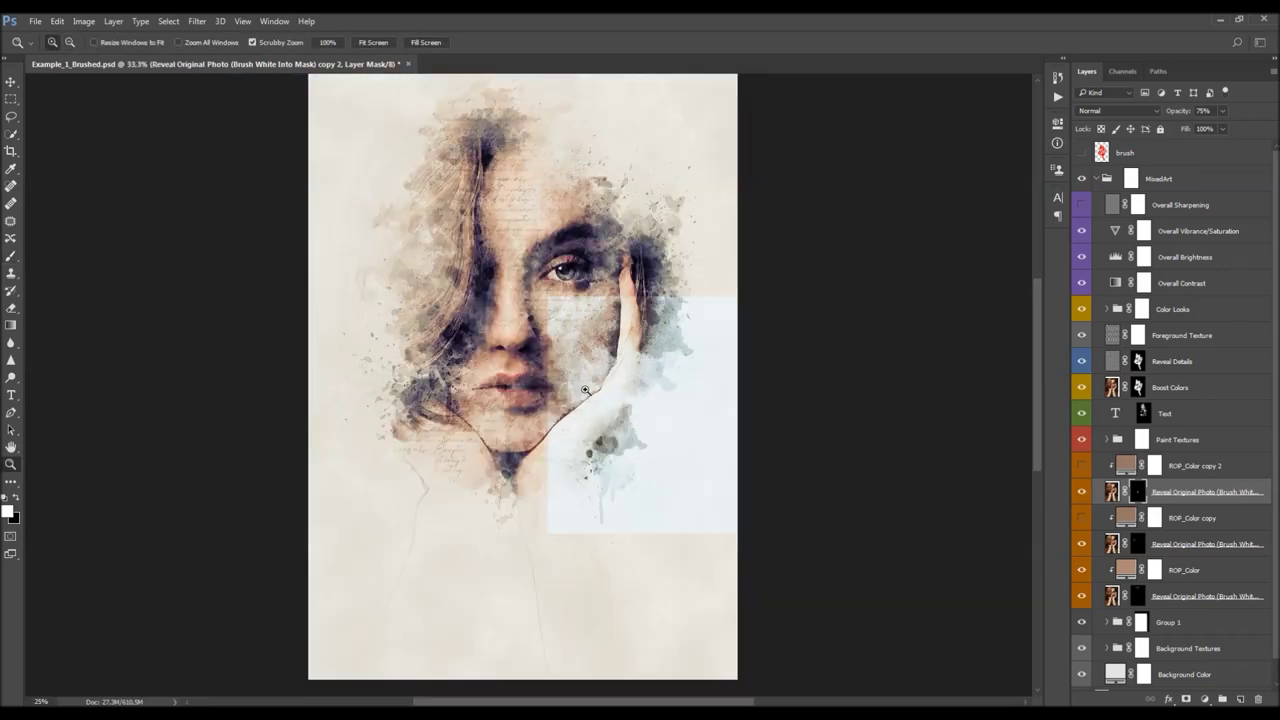
left_click(514, 290)
key("v")
left_click(1086, 489)
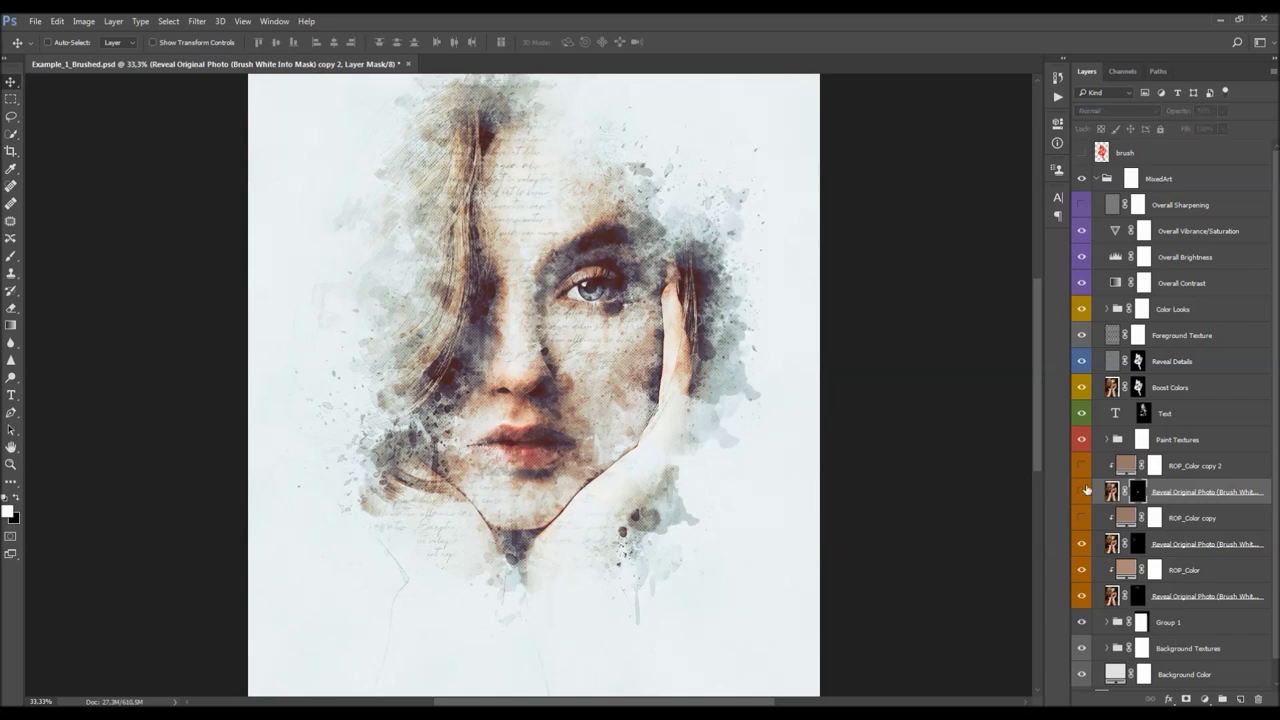
left_click(1086, 489)
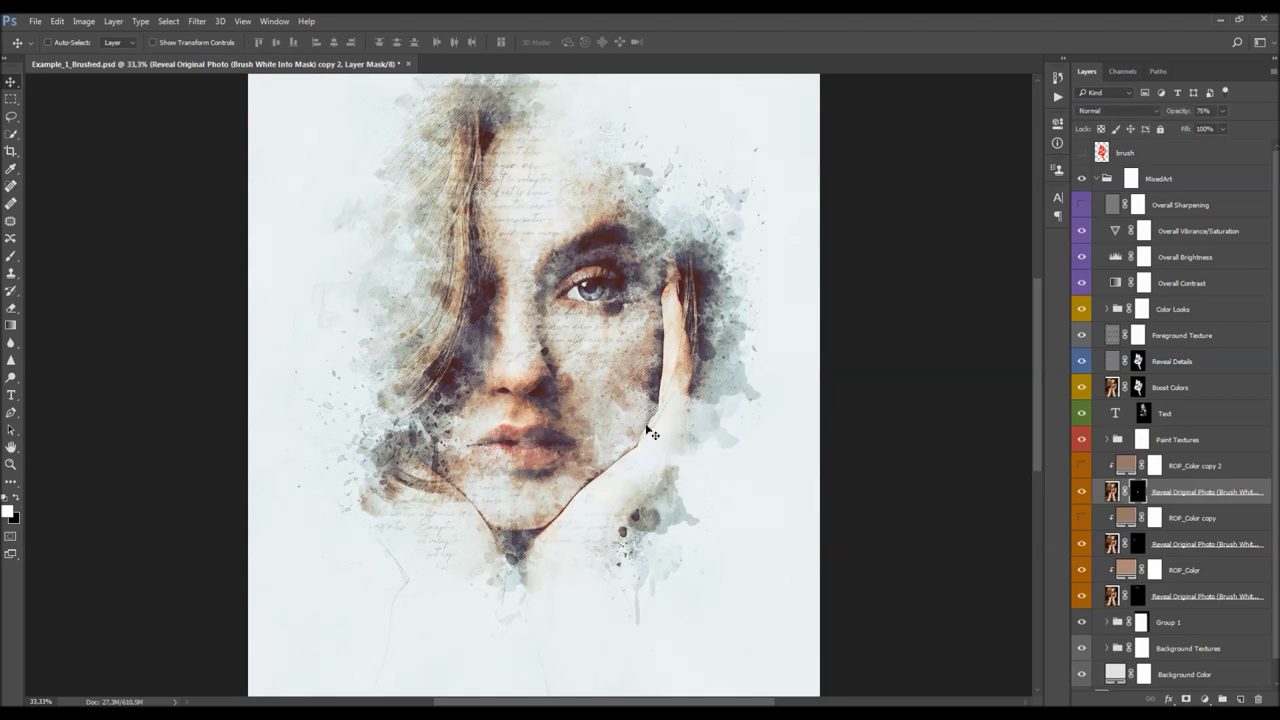
Set the duplicated Reveal Original Photo layer's opacity to 73%
key("space")
left_click_drag(566, 378, 628, 430)
key("0")
key("0")
left_click_drag(912, 150, 961, 196)
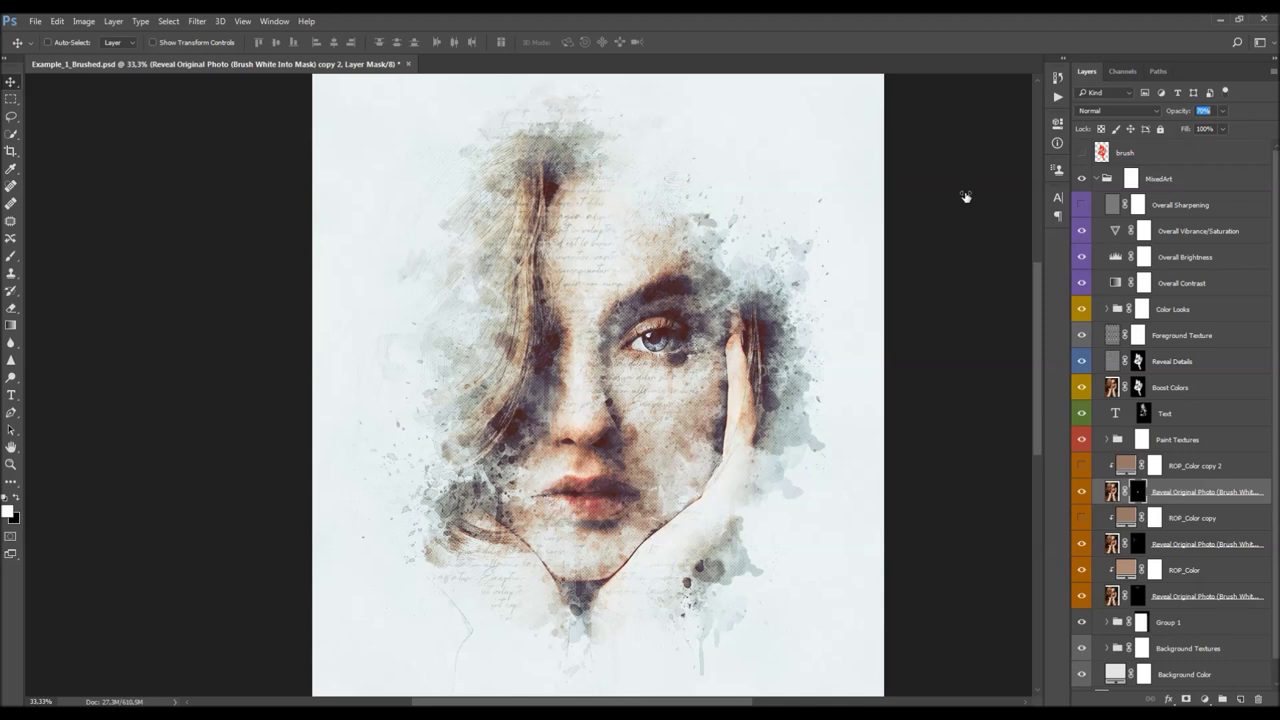
scroll(740, 366, "down", 2)
scroll(733, 357, "up", 3)
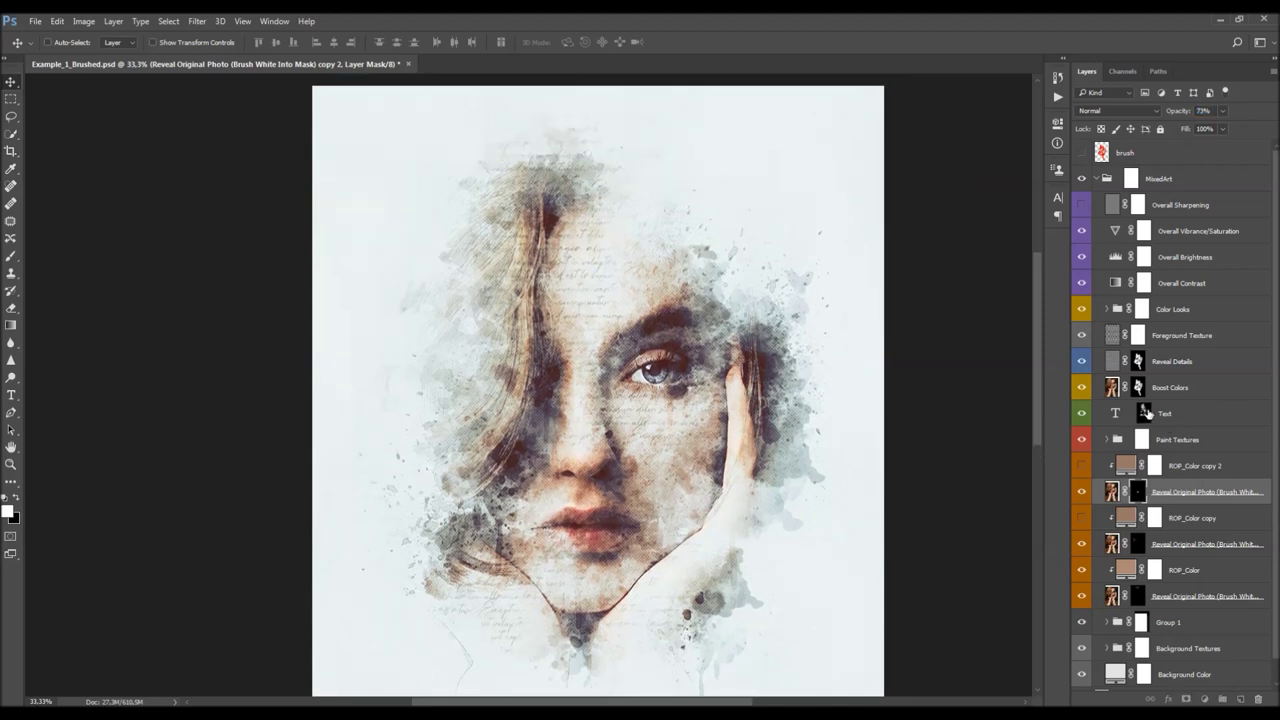
Reveal more handwriting around the portrait by painting white on the Text layer's mask with a splatter brush at 1000 px, then 700 px
left_click(1150, 414)
key("b")
key("bracketright")
key("bracketright")
right_click(654, 284)
double_click(731, 432)
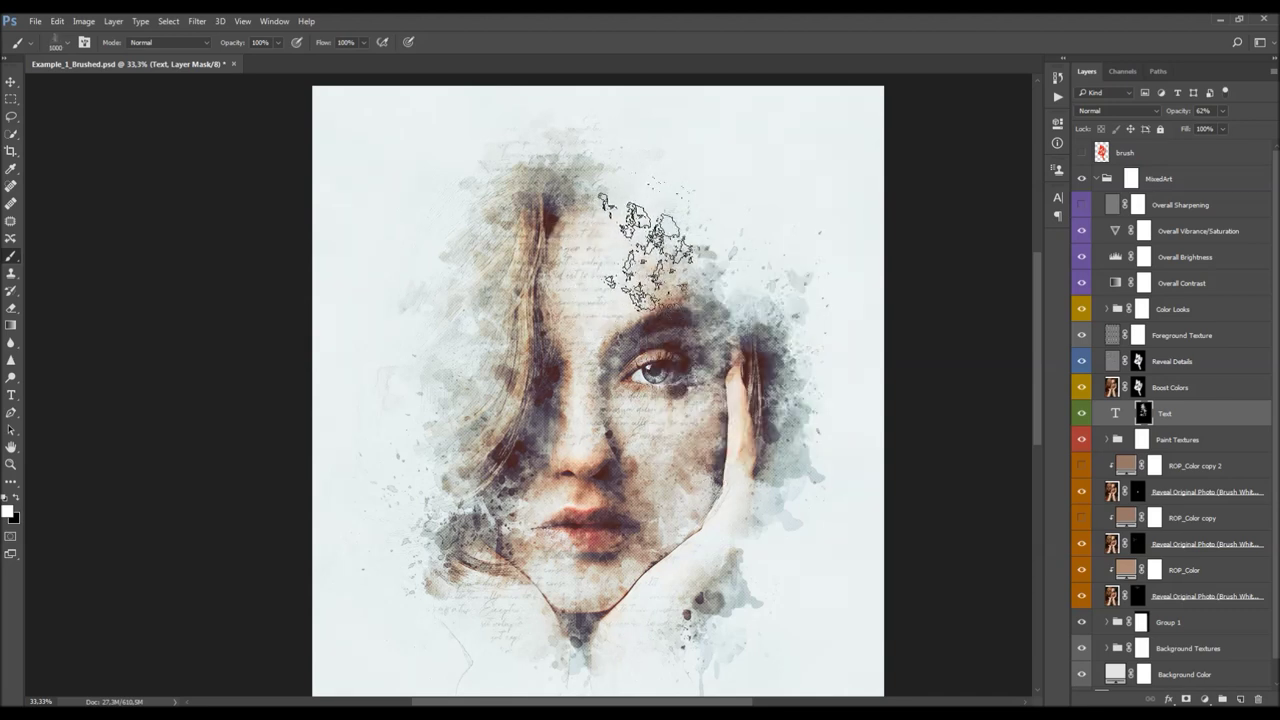
key("bracketleft")
key("bracketleft")
key("bracketleft")
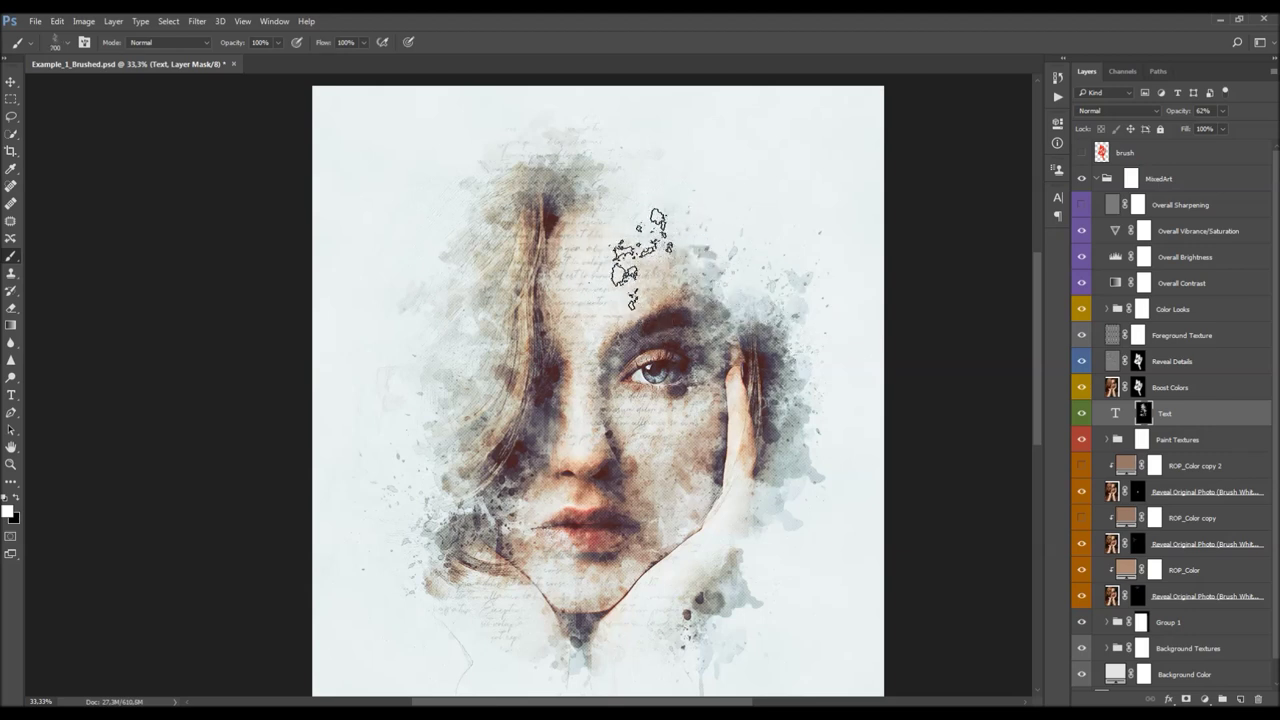
Fade the handwriting over the forehead by painting black on the Text layer's mask with the 700 px splatter brush
key("x")
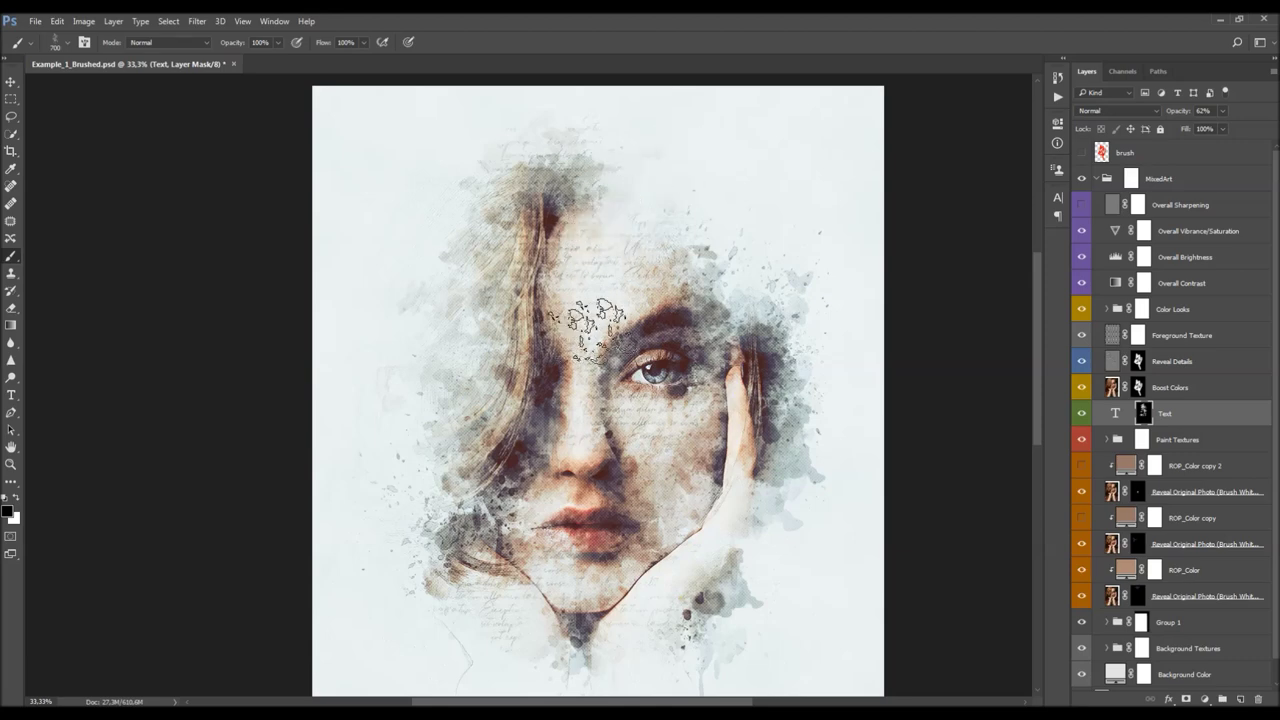
key("z")
left_click(623, 303)
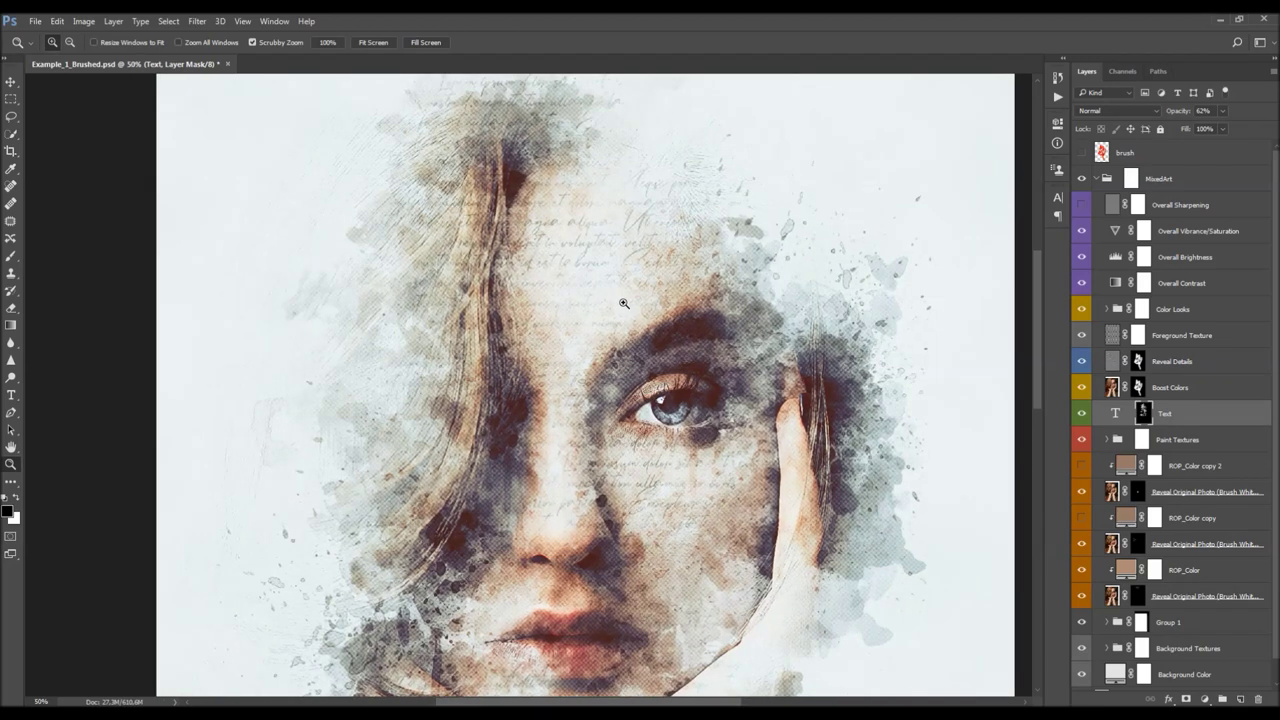
scroll(642, 299, "up", 1)
key("b")
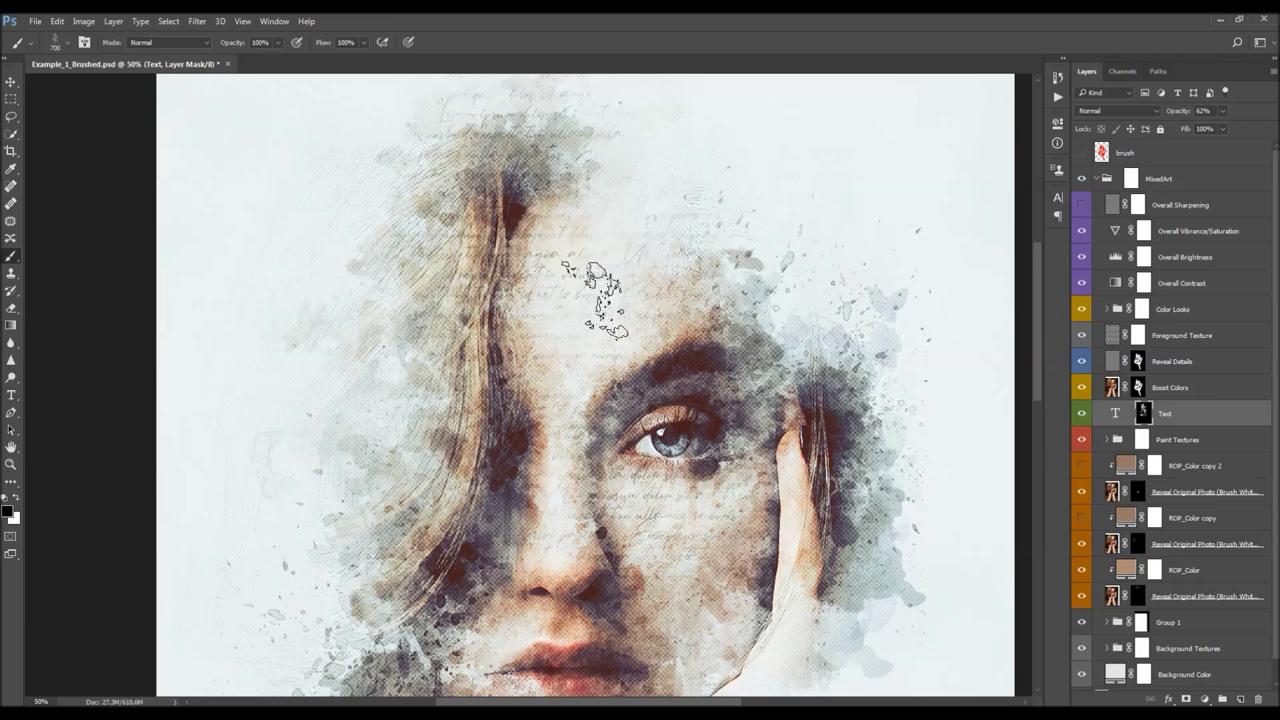
key("z")
left_click(605, 344, "alt")
key("b")
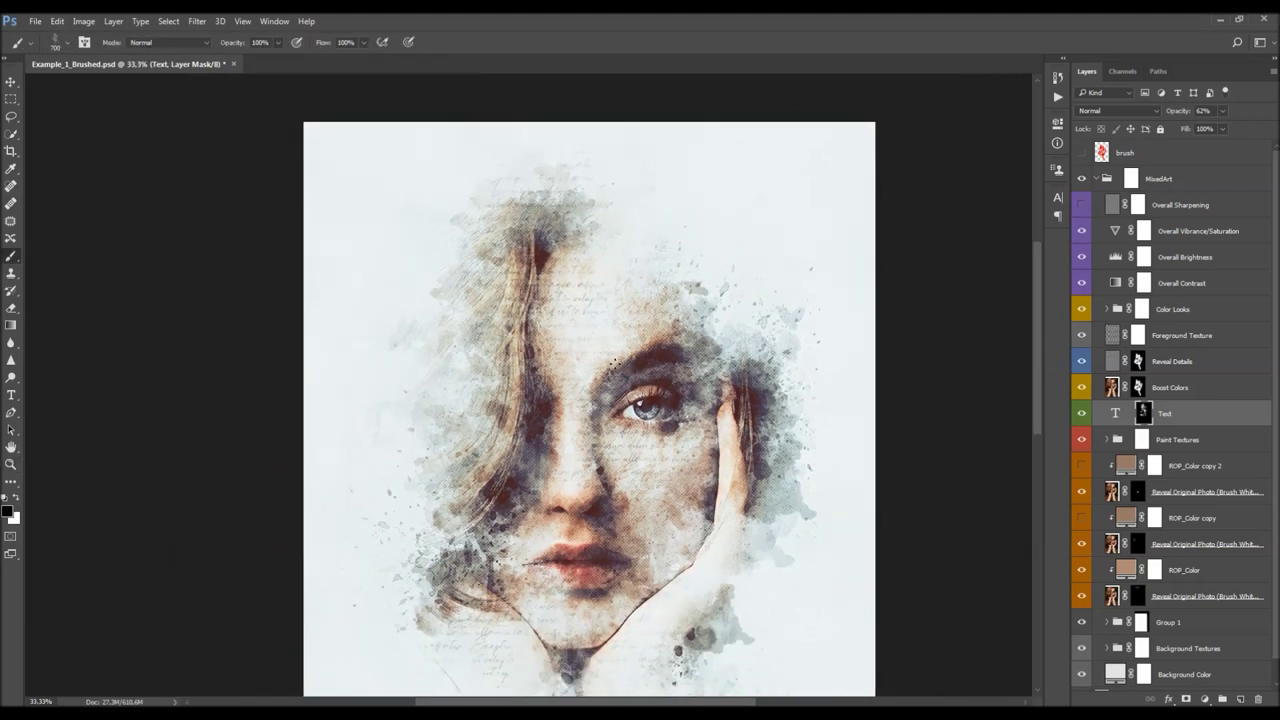
key("h")
left_click_drag(624, 352, 617, 307)
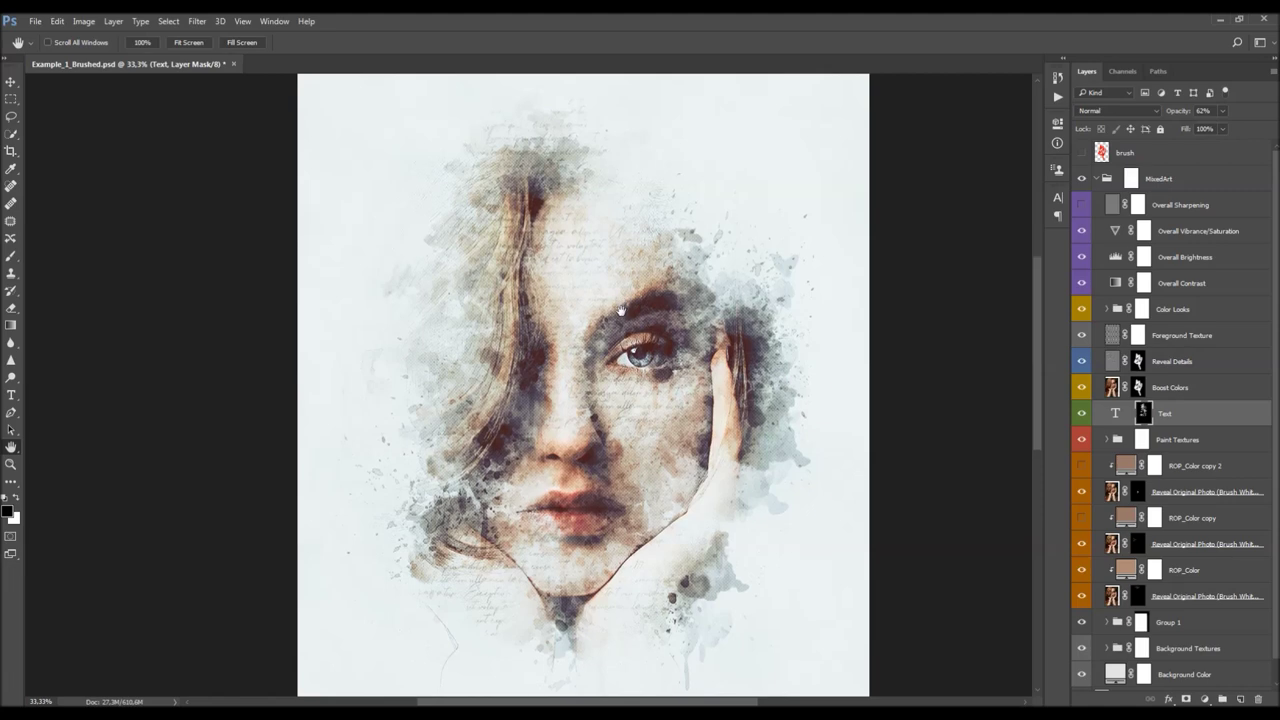
Set the Text layer's opacity to 66% after checking the handwriting up close
double_click(1114, 413)
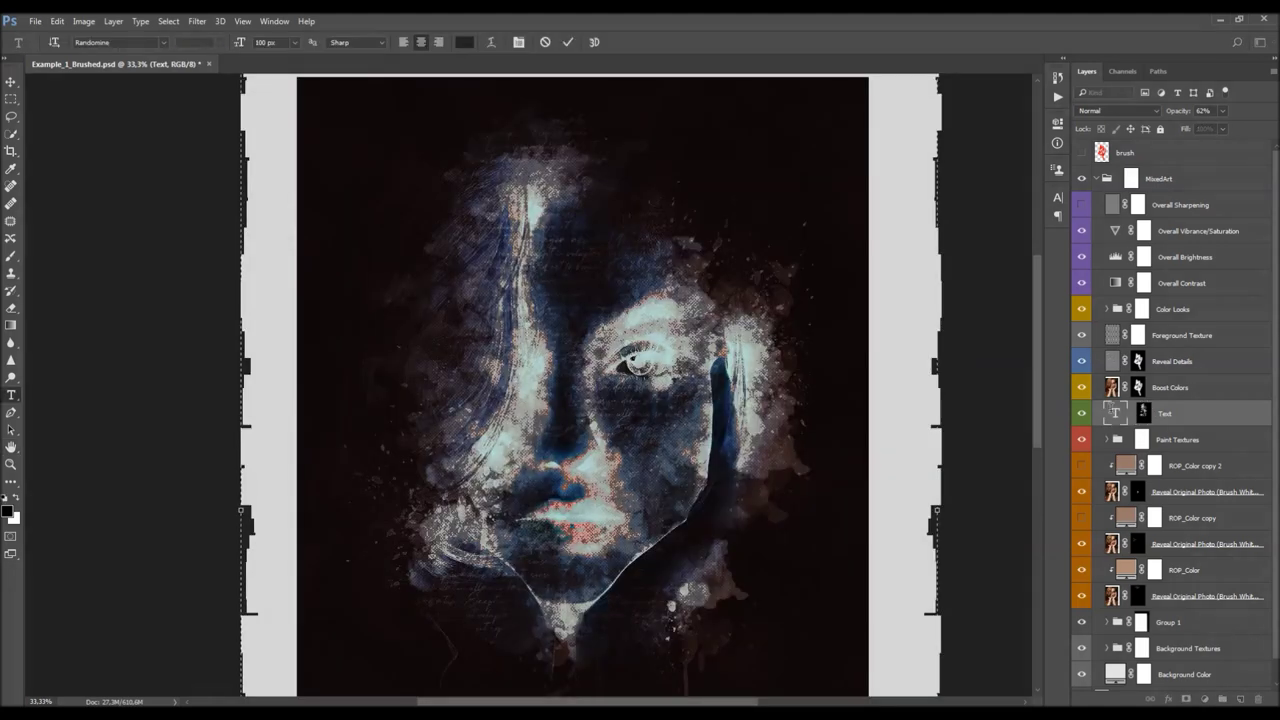
key("Escape")
key("z")
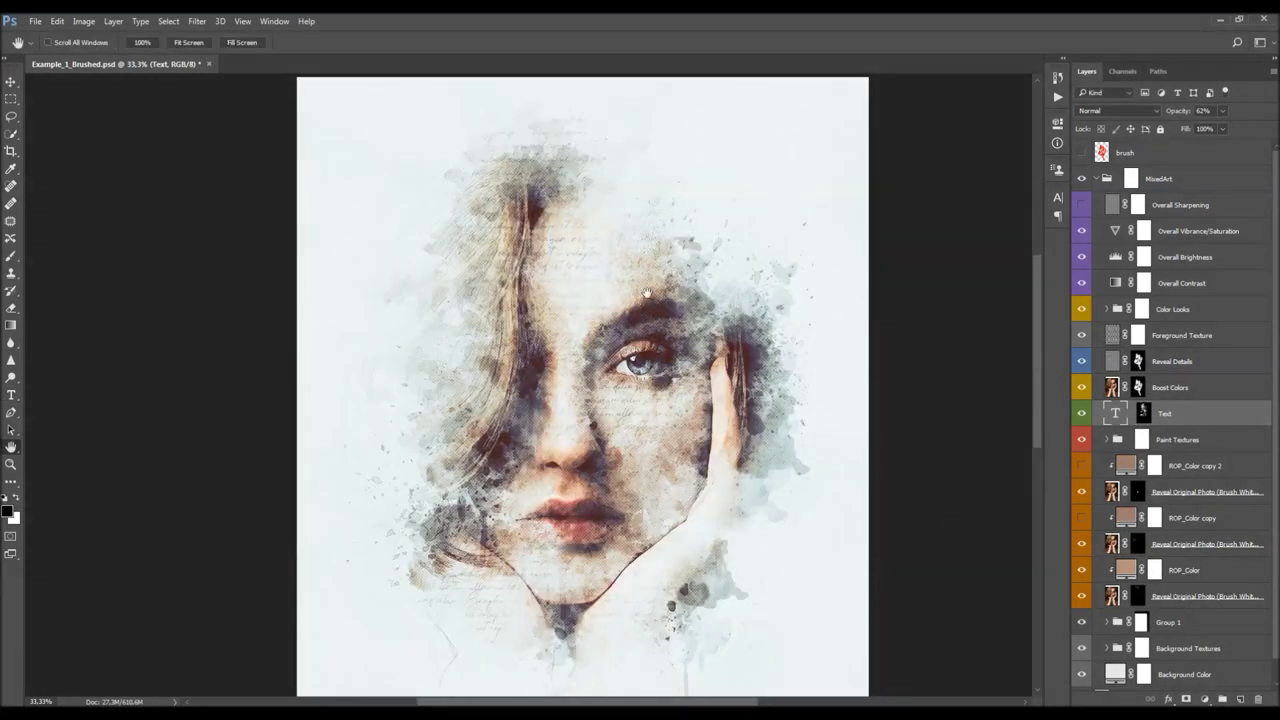
left_click(605, 285)
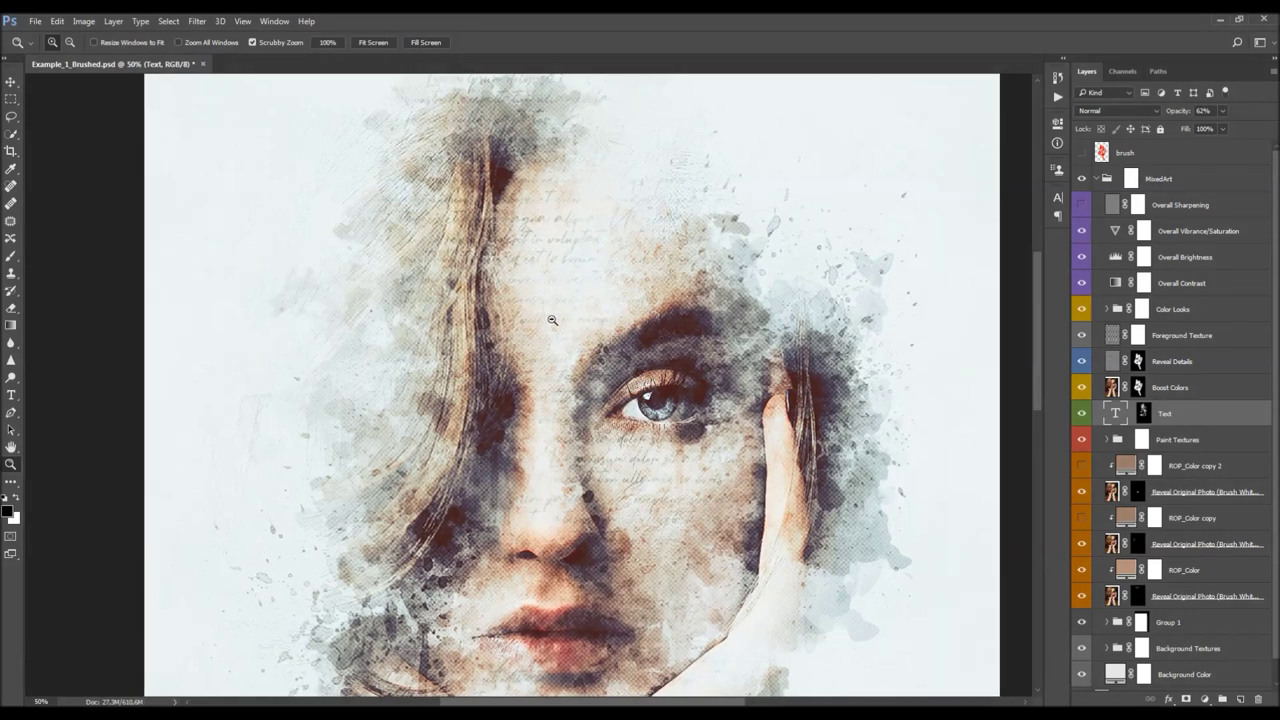
left_click(551, 320, "alt")
key("v")
left_click(1183, 116)
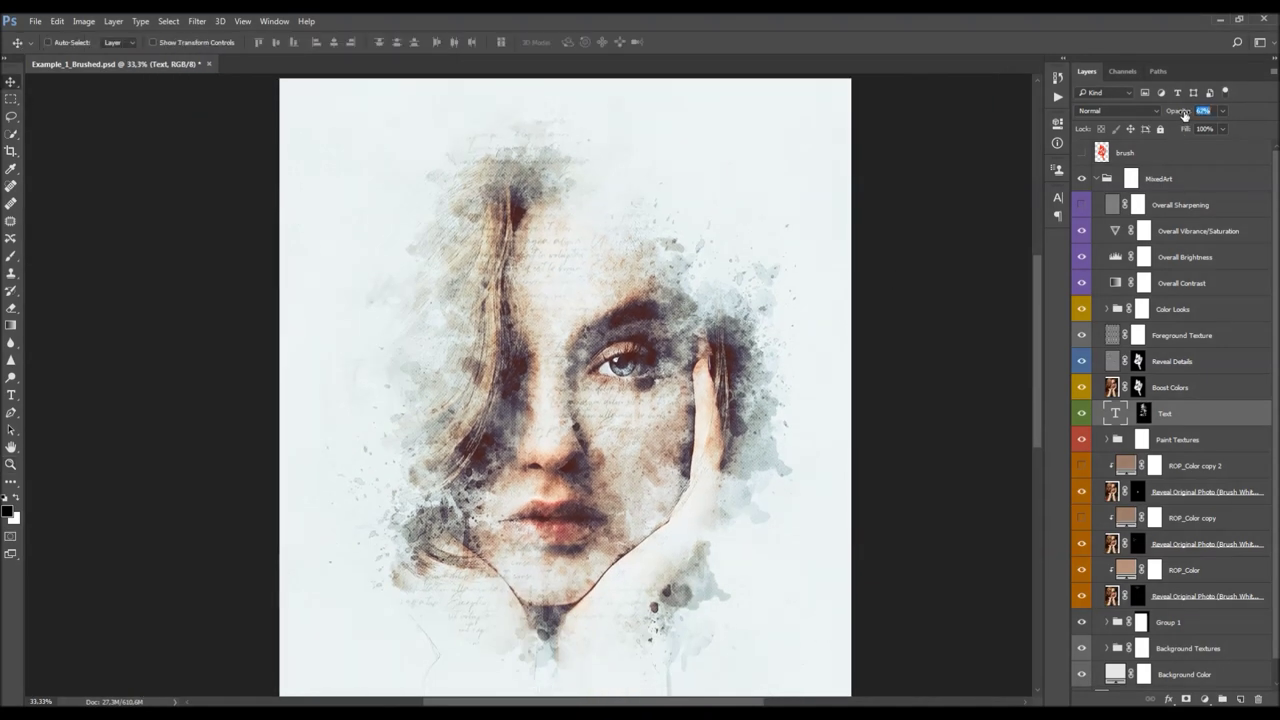
type("66")
key("Return")
Show the Overall Sharpening layer and examine its effect on the face up close and on the whole portrait
left_click(1180, 207)
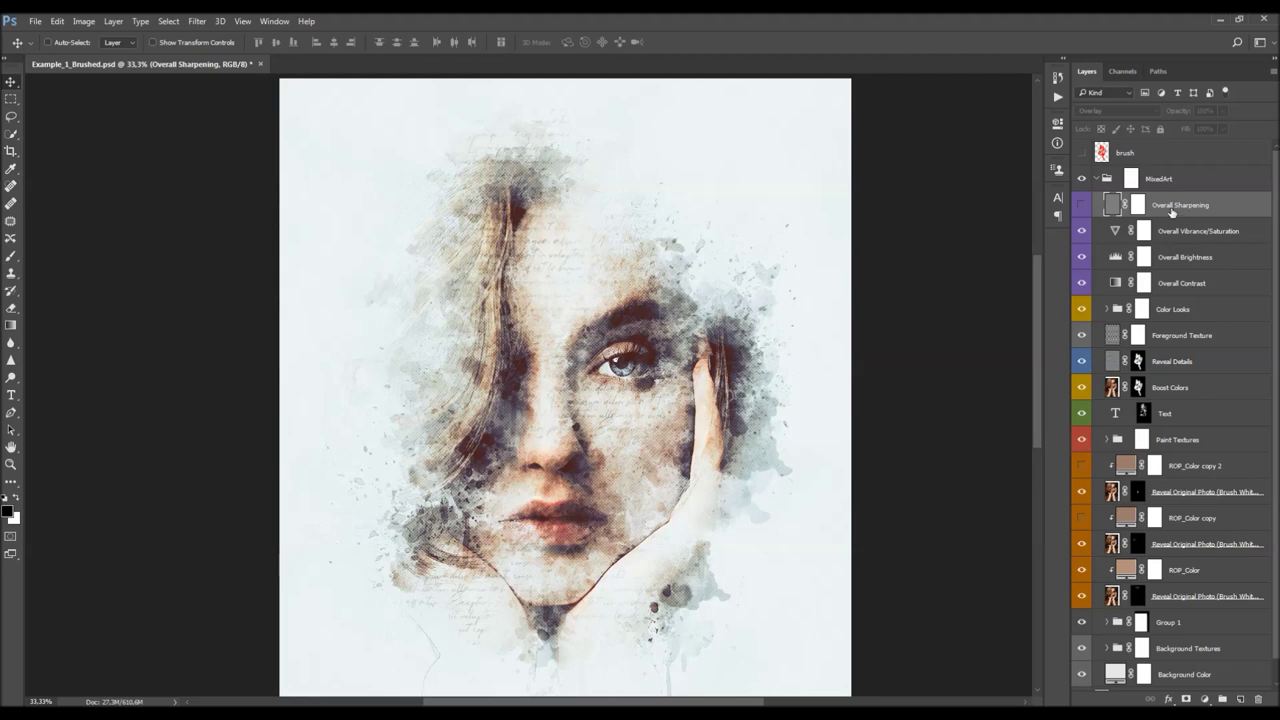
left_click(1082, 205)
scroll(655, 470, "down", 3)
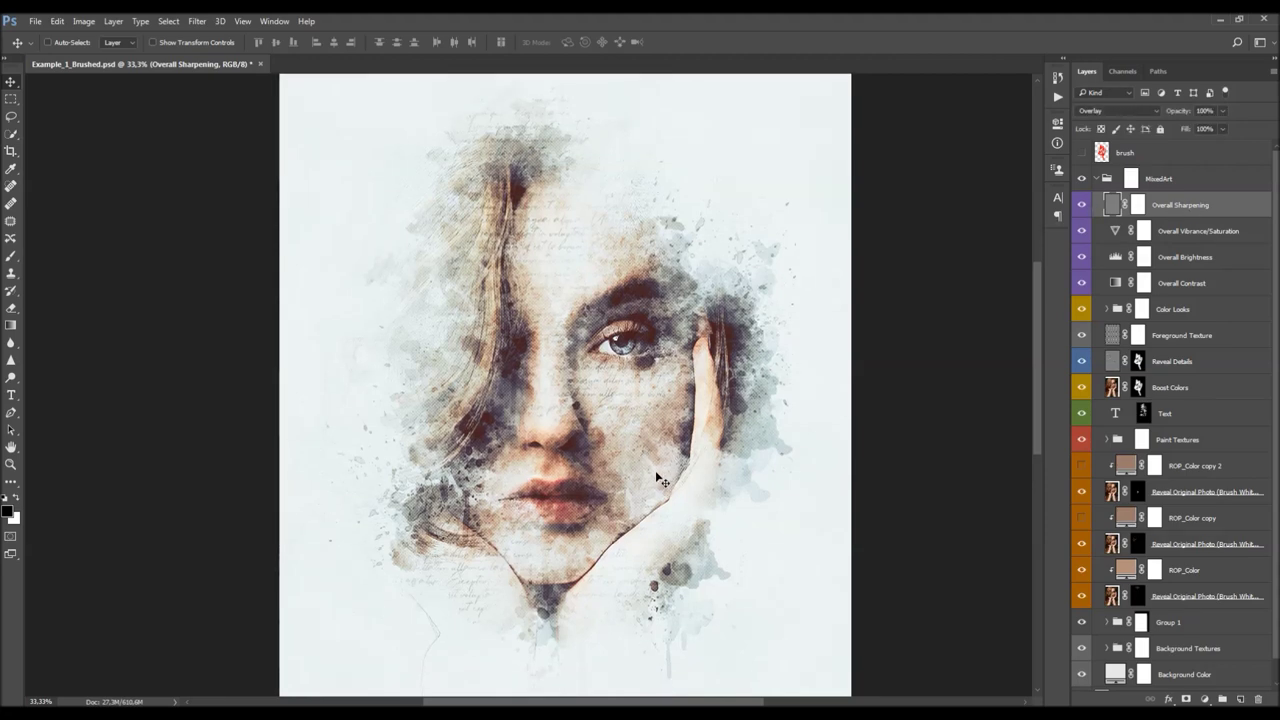
key("z")
left_click(584, 366)
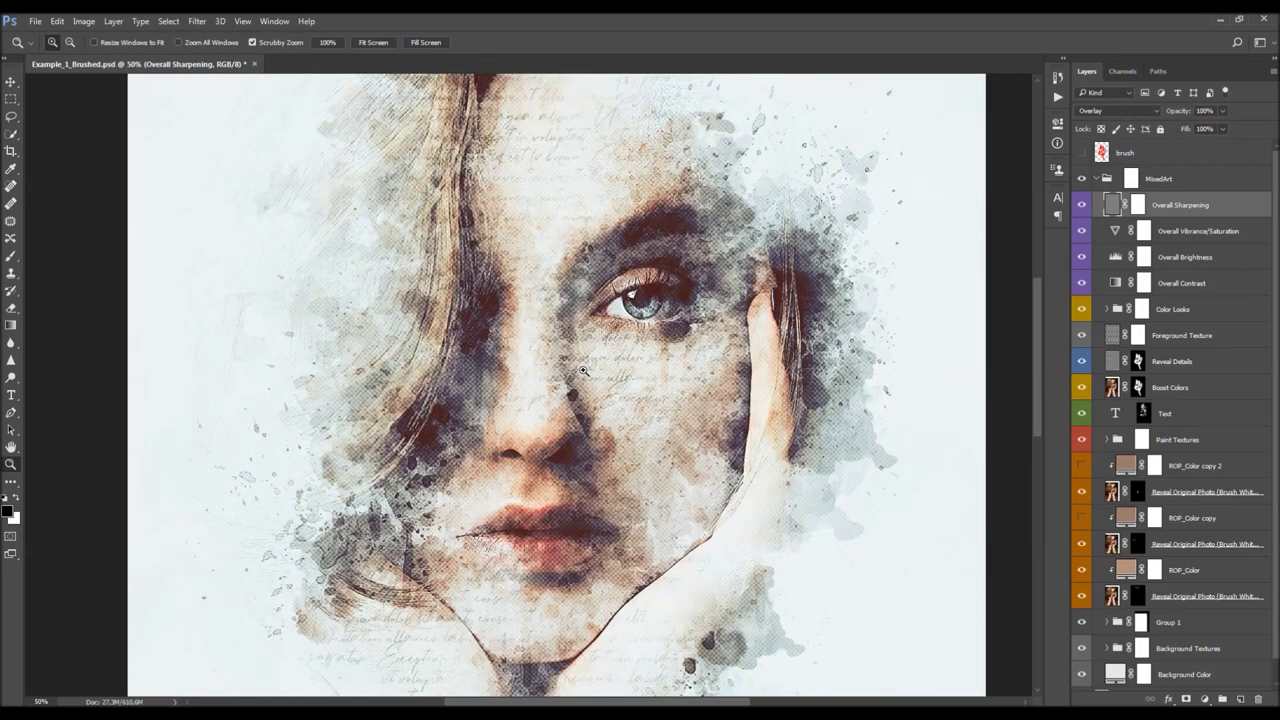
left_click(583, 370, "alt")
key("v")
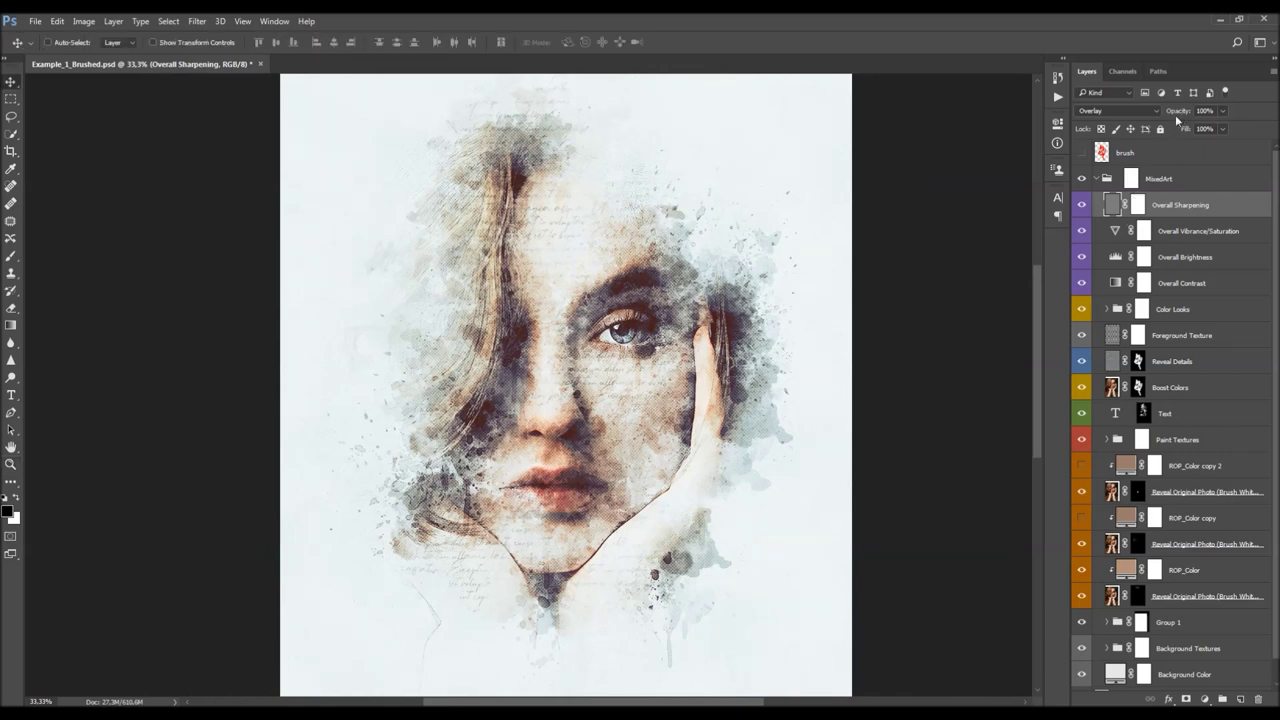
scroll(569, 313, "up", 3)
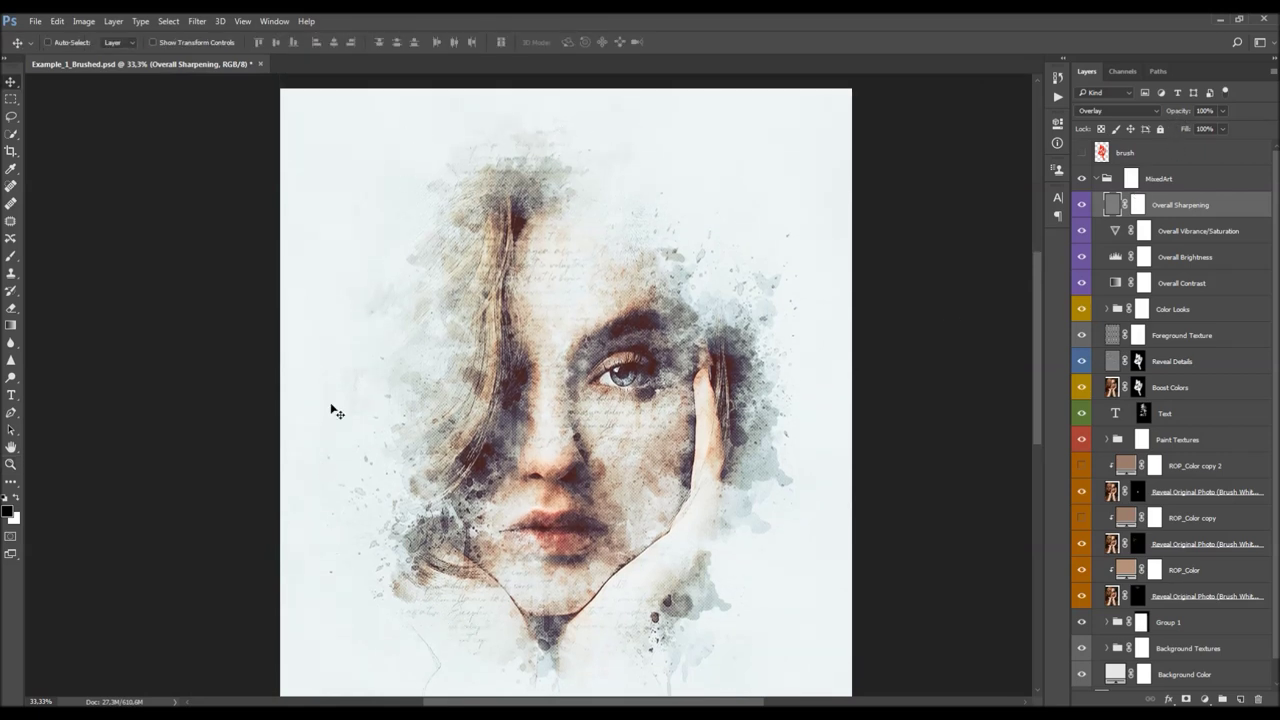
scroll(588, 272, "down", 1)
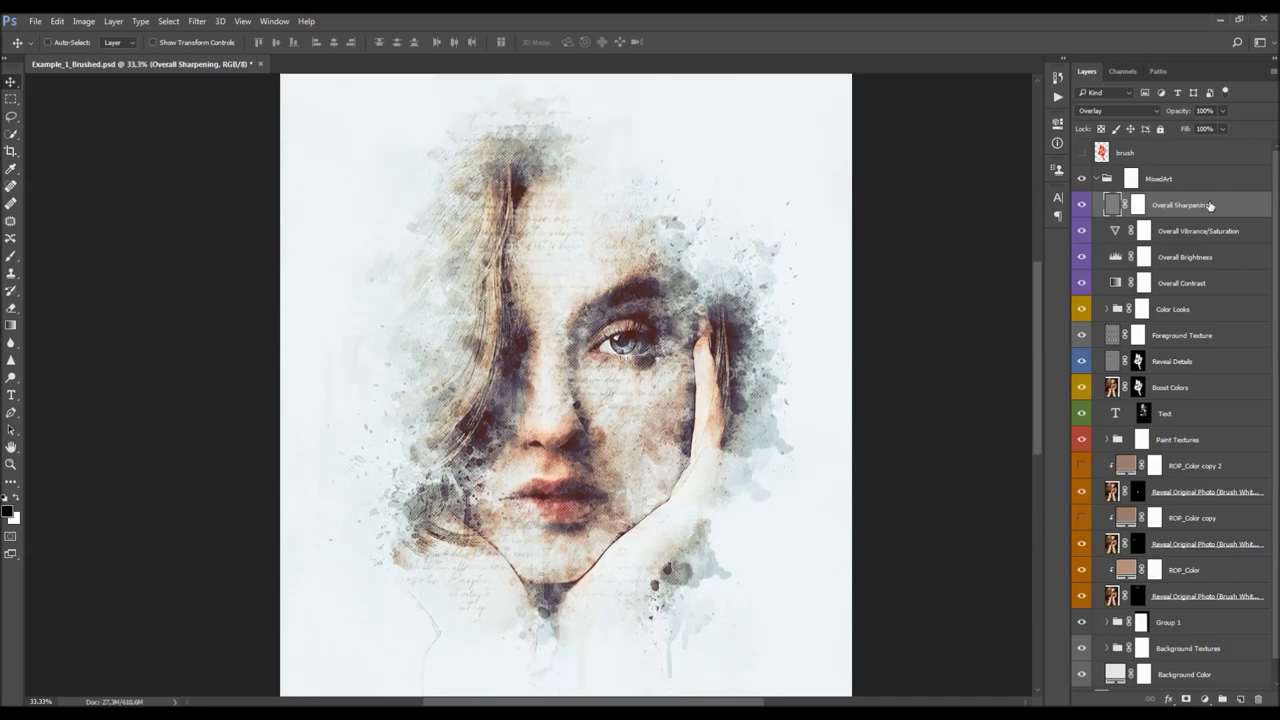
Replace the Overall Sharpening layer with a desaturated stamp of all visible layers
key("Delete")
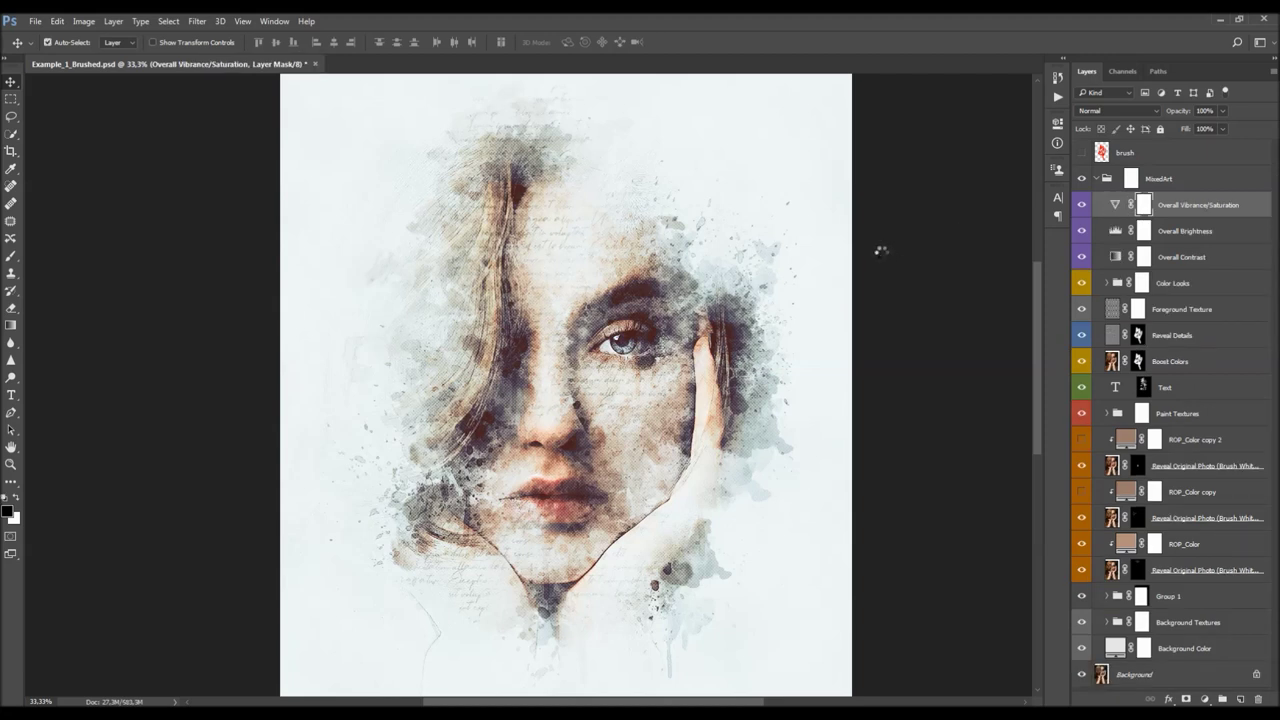
key("ctrl+alt+shift+e")
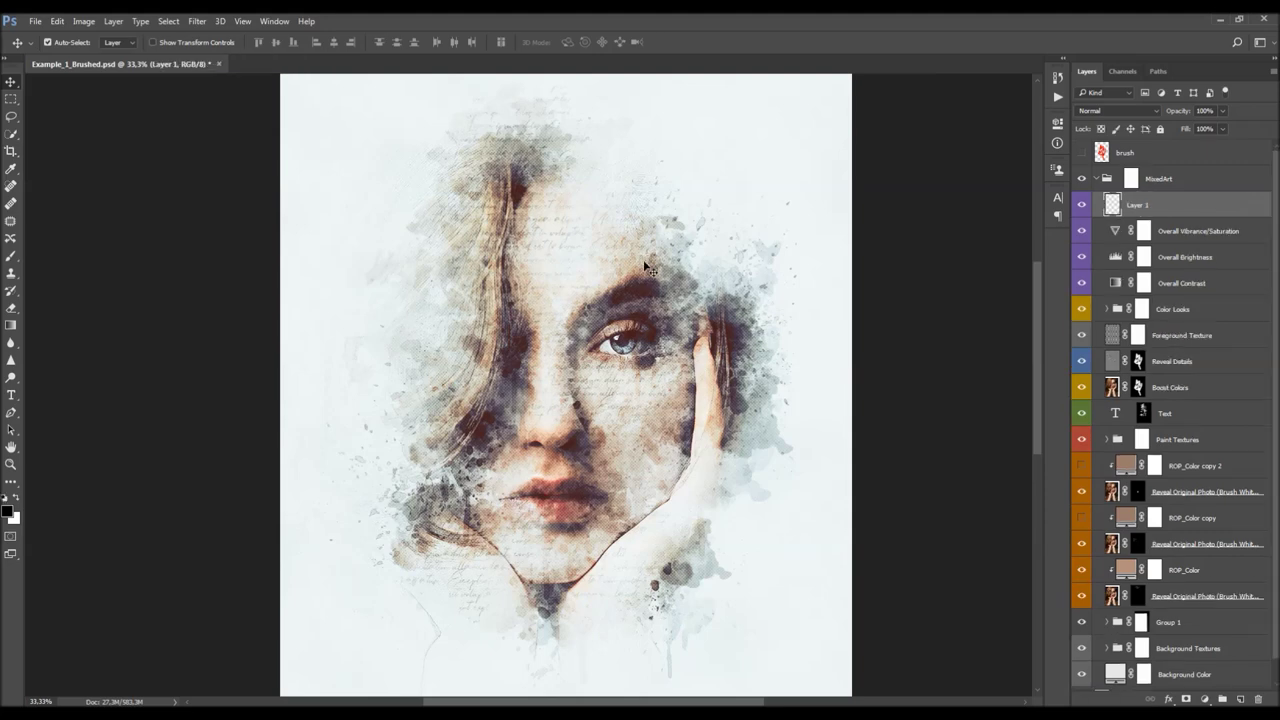
key("ctrl")
key("ctrl+shift+u")
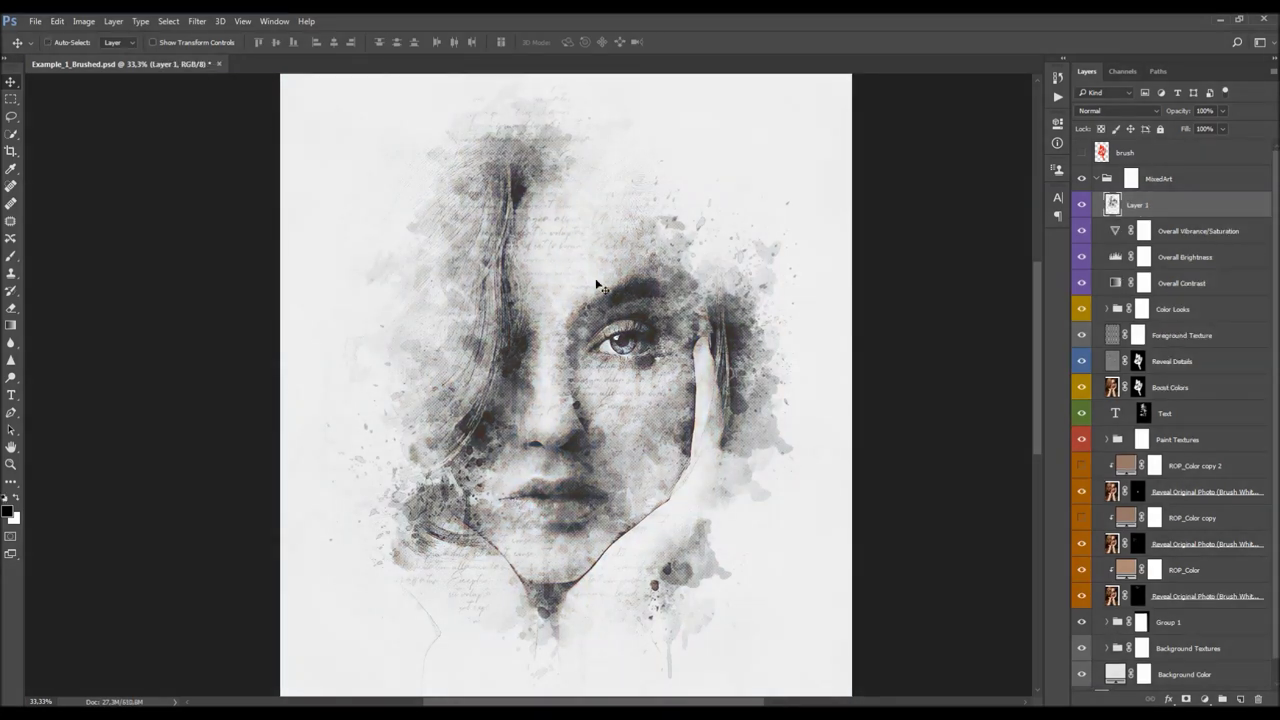
Apply a High Pass filter with a 2-pixel radius to the stamped layer and set its blend mode to Overlay
left_click(197, 22)
mouse_move(350, 283)
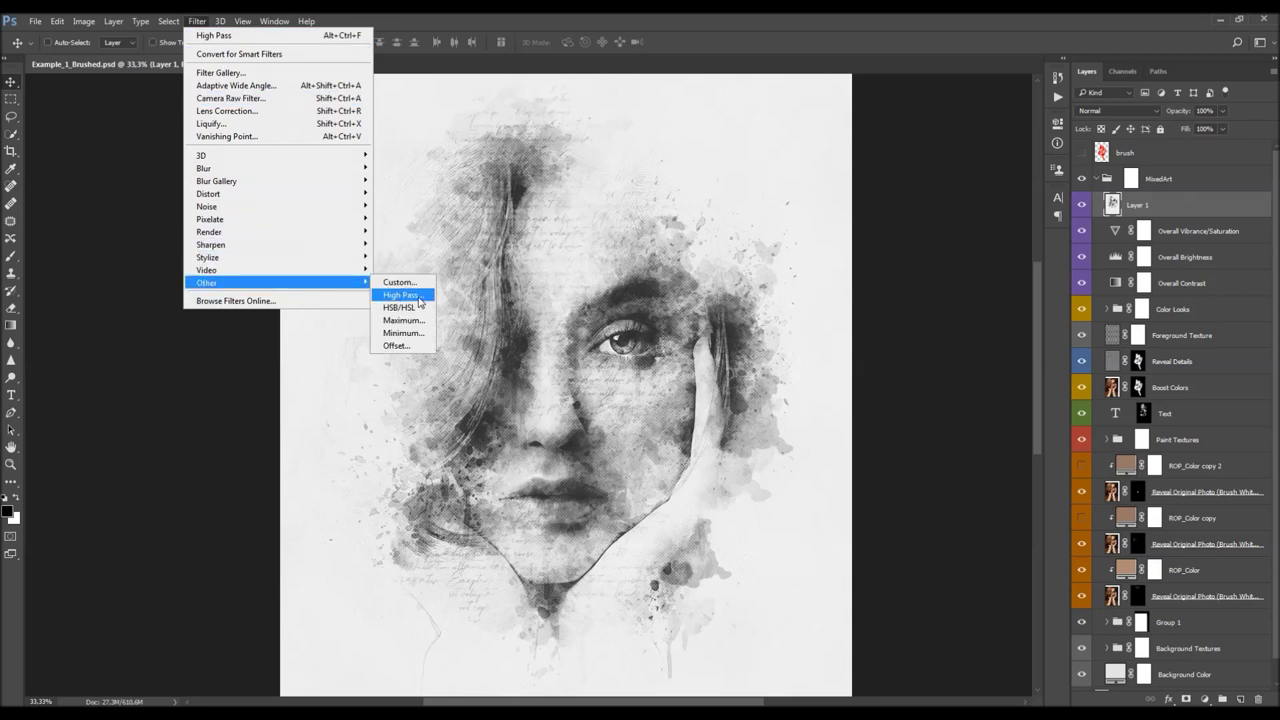
left_click(399, 295)
type("2")
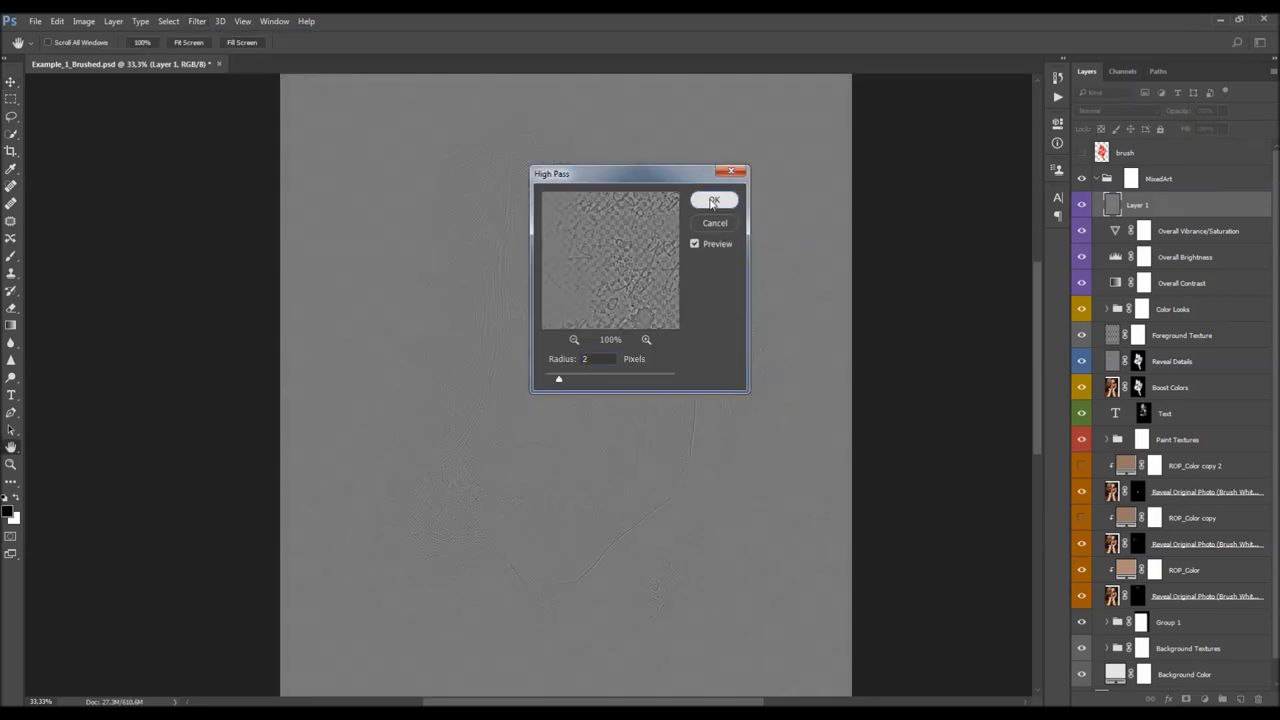
left_click(714, 200)
left_click(1122, 111)
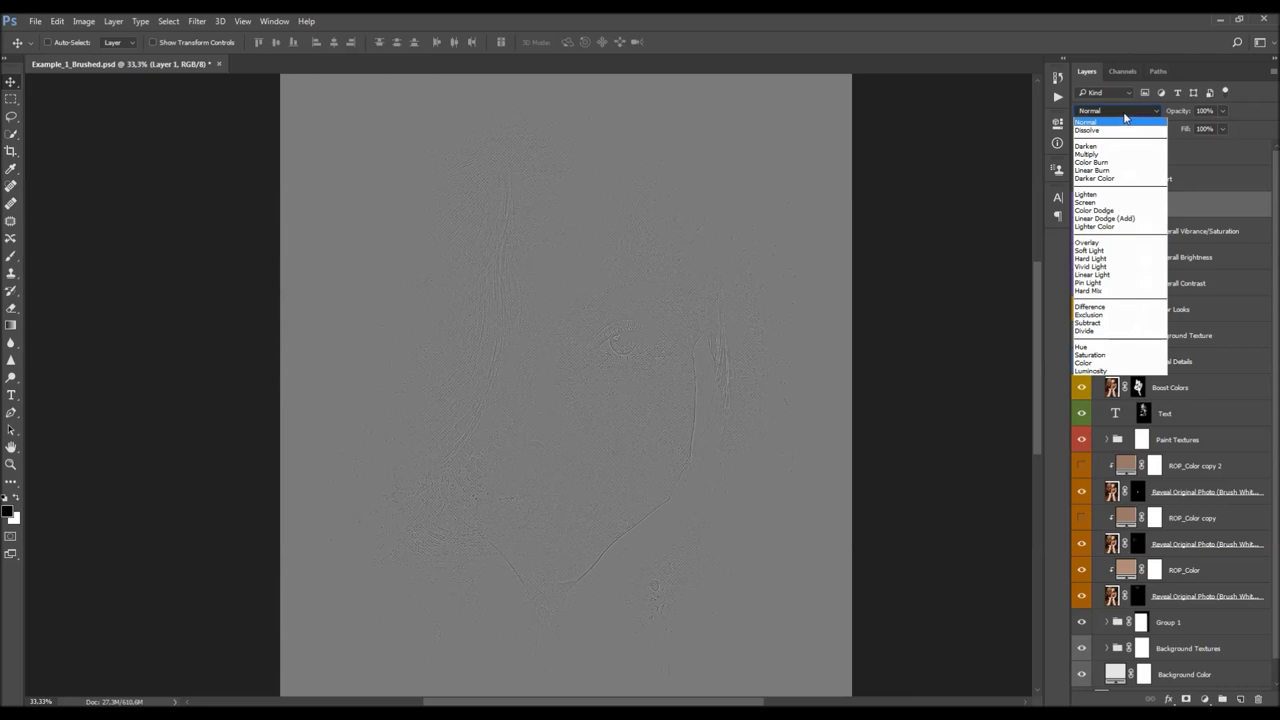
left_click(1085, 242)
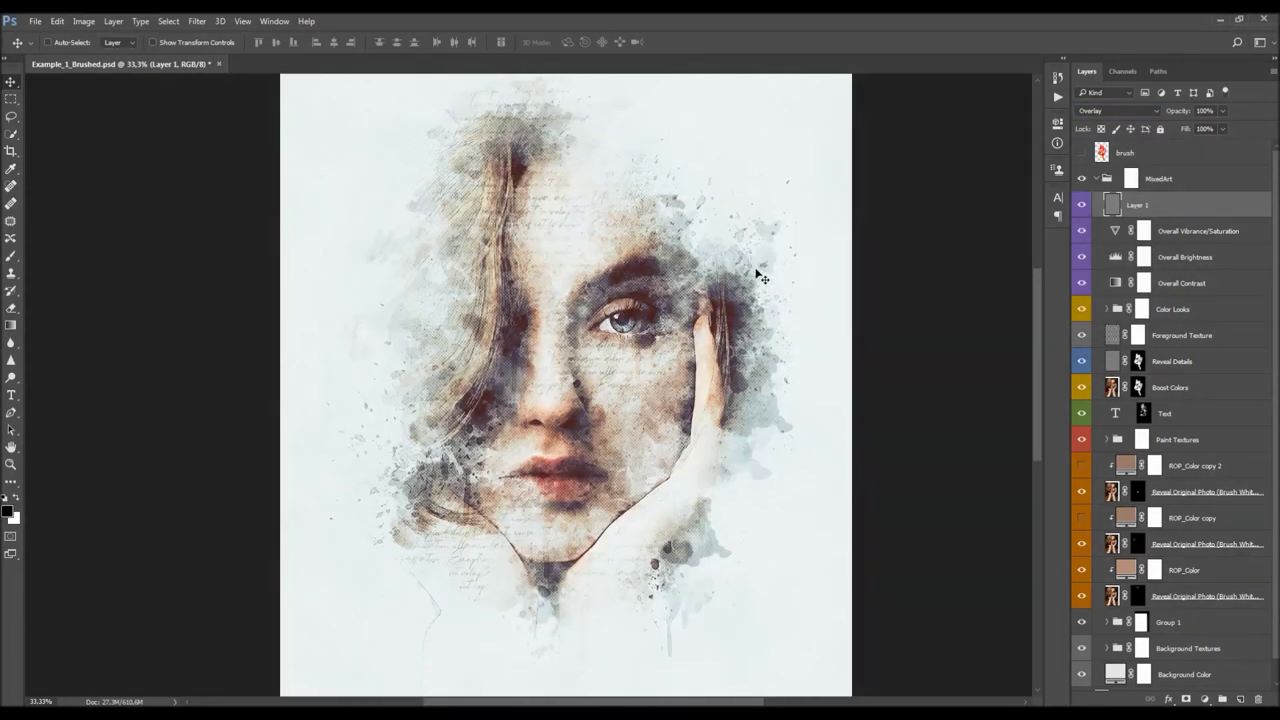
Adjust the new high-pass layer's opacity and compare the portrait with the layer hidden and shown
left_click_drag(1178, 111, 966, 169)
left_click(1080, 205)
left_click(1080, 205)
scroll(704, 356, "up", 2)
scroll(704, 356, "down", 3)
Show the red brush layer, try removing the collapsed MixedArt group, and bring up the recorded actions for a rerun
left_click(1100, 179)
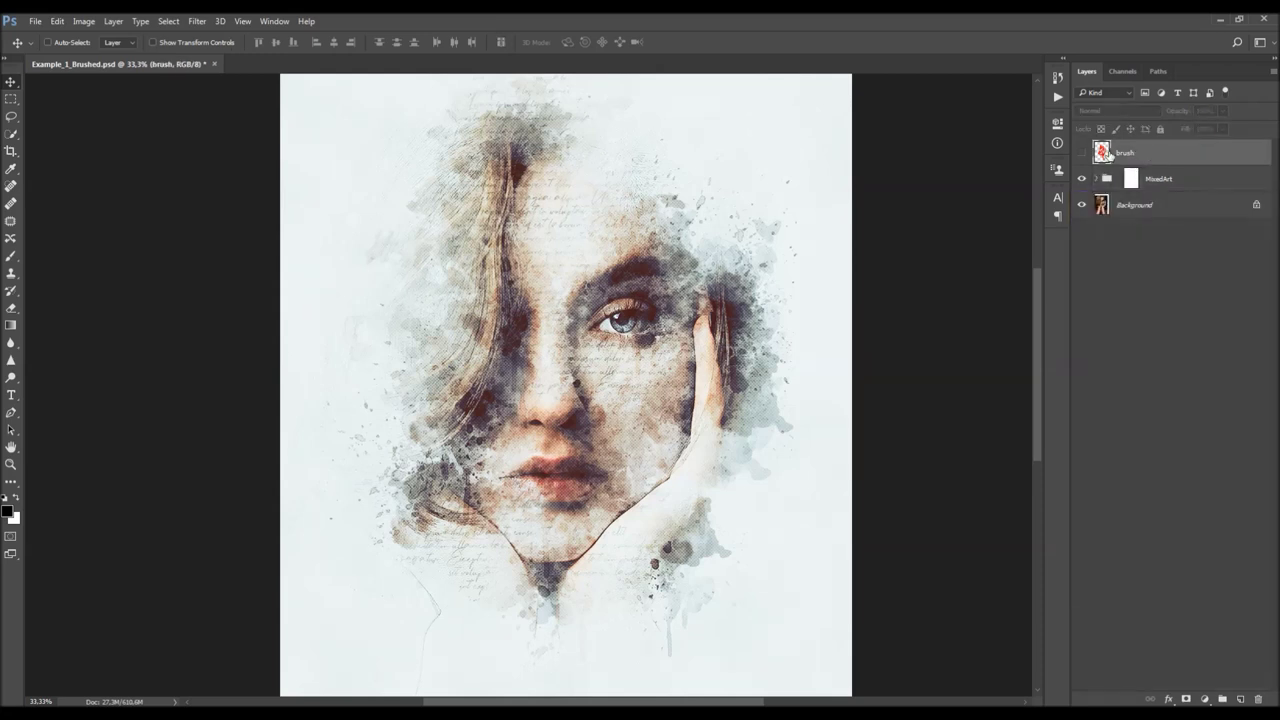
left_click(1081, 152)
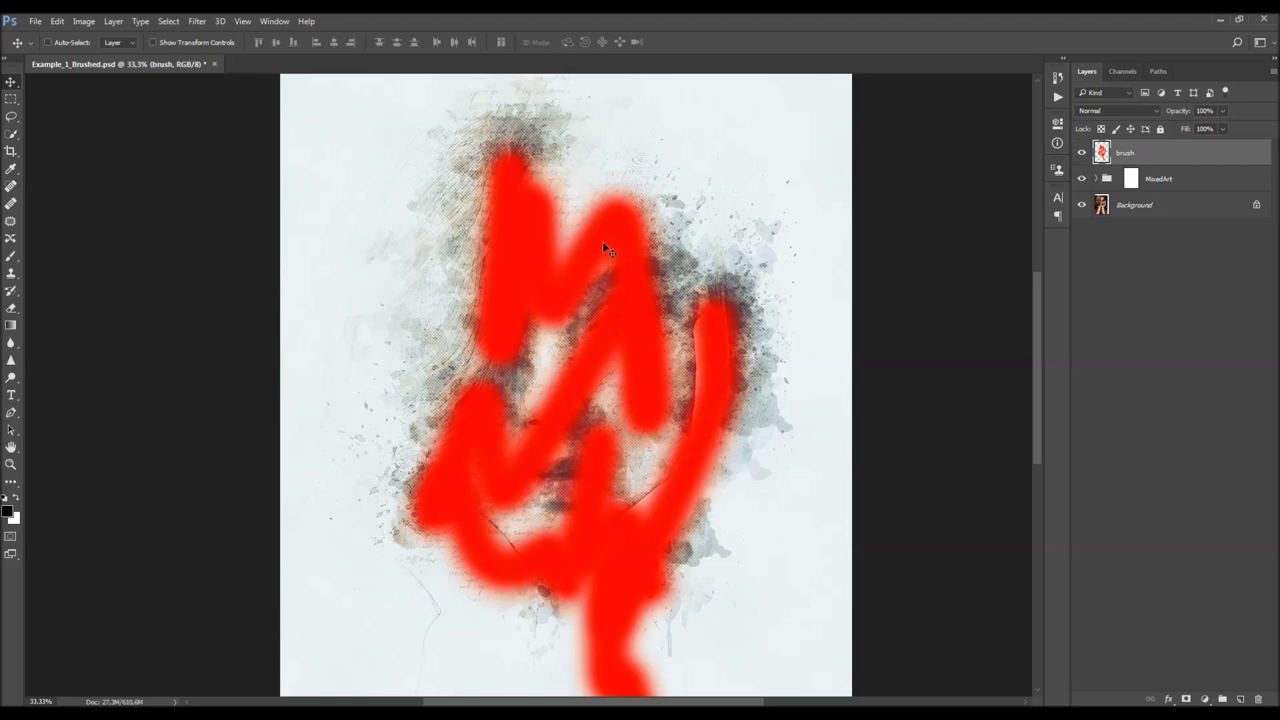
scroll(602, 245, "down", 5)
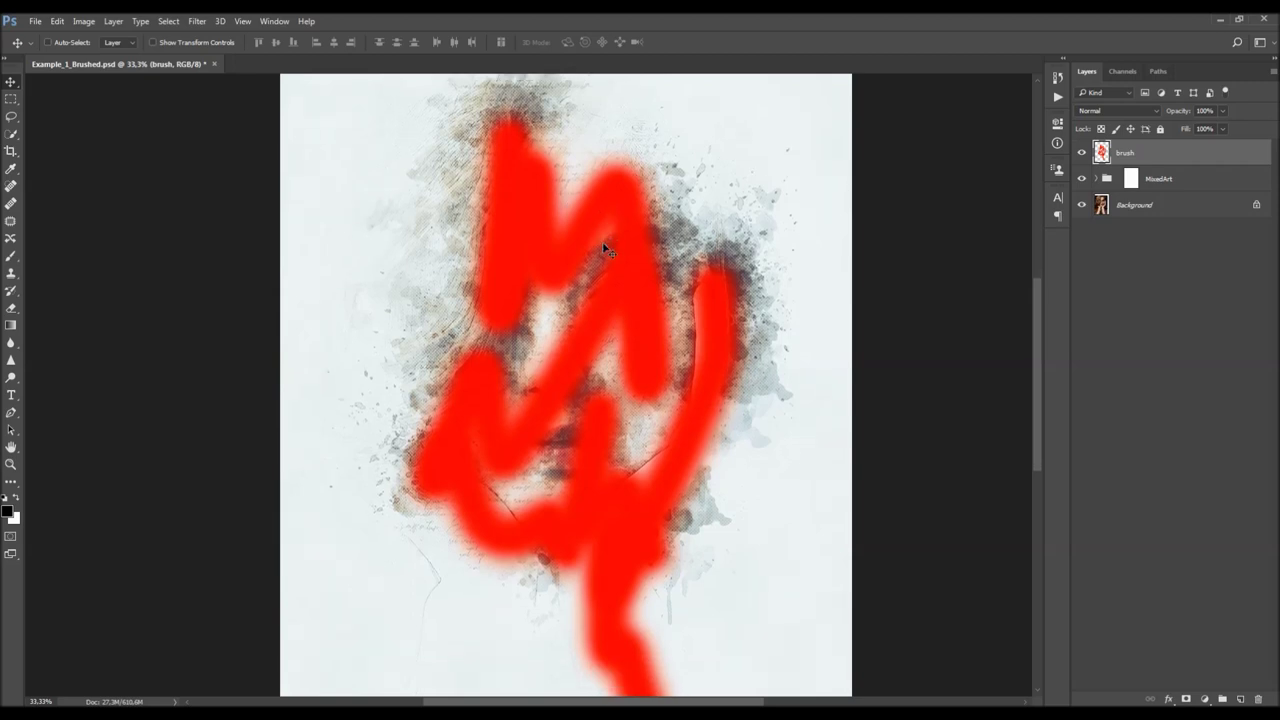
scroll(602, 245, "up", 1)
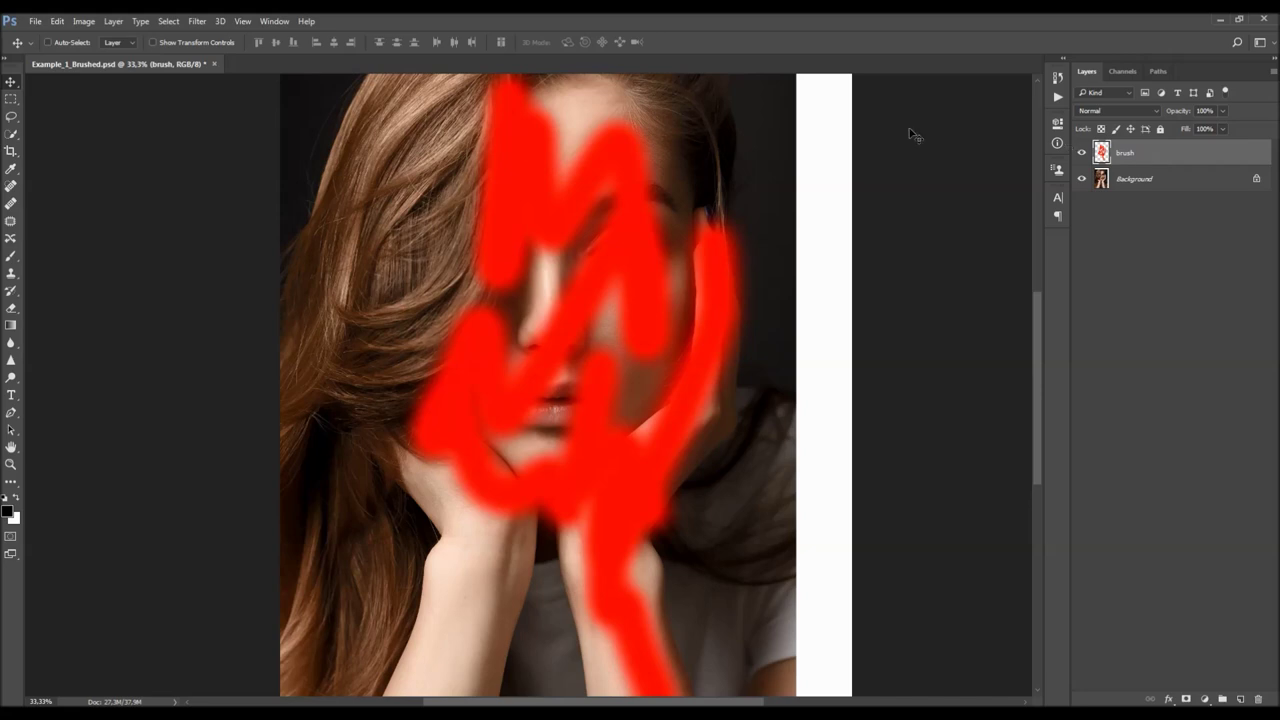
left_click(1058, 97)
left_click(1061, 99)
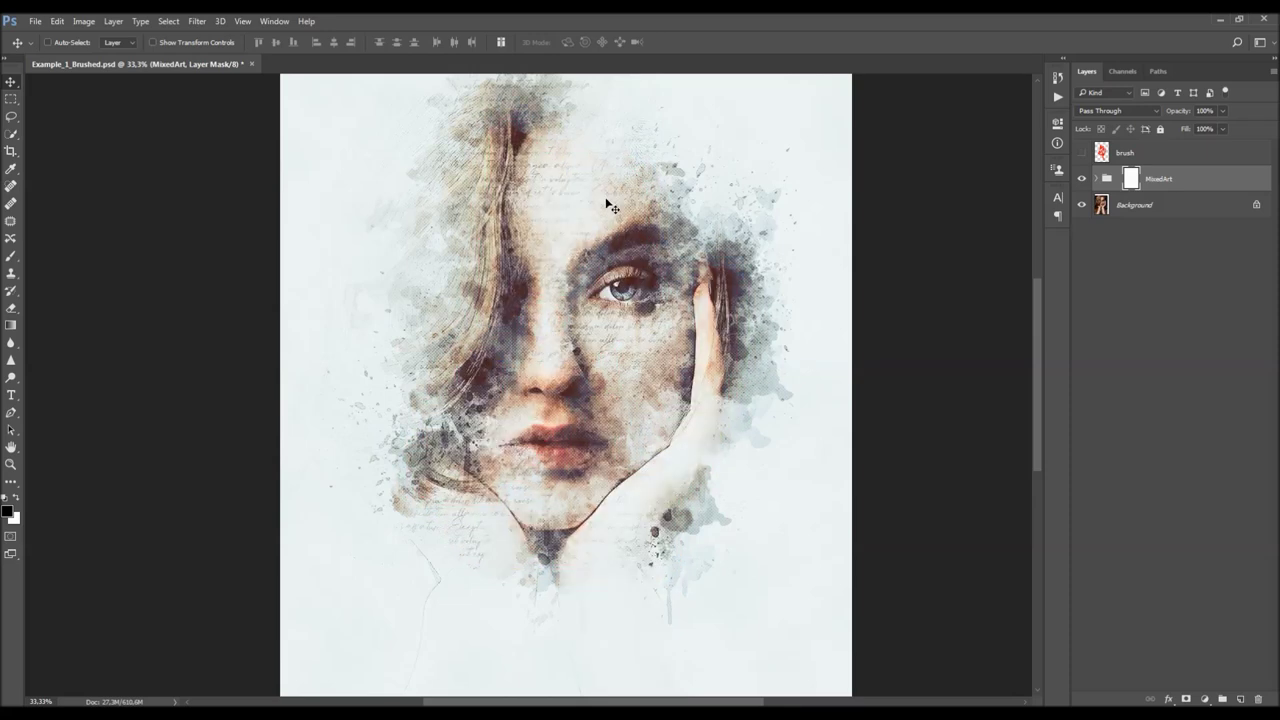
Review the layers inside the MixedArt group from top to bottom, leaving the group collapsed
scroll(588, 149, "up", 2)
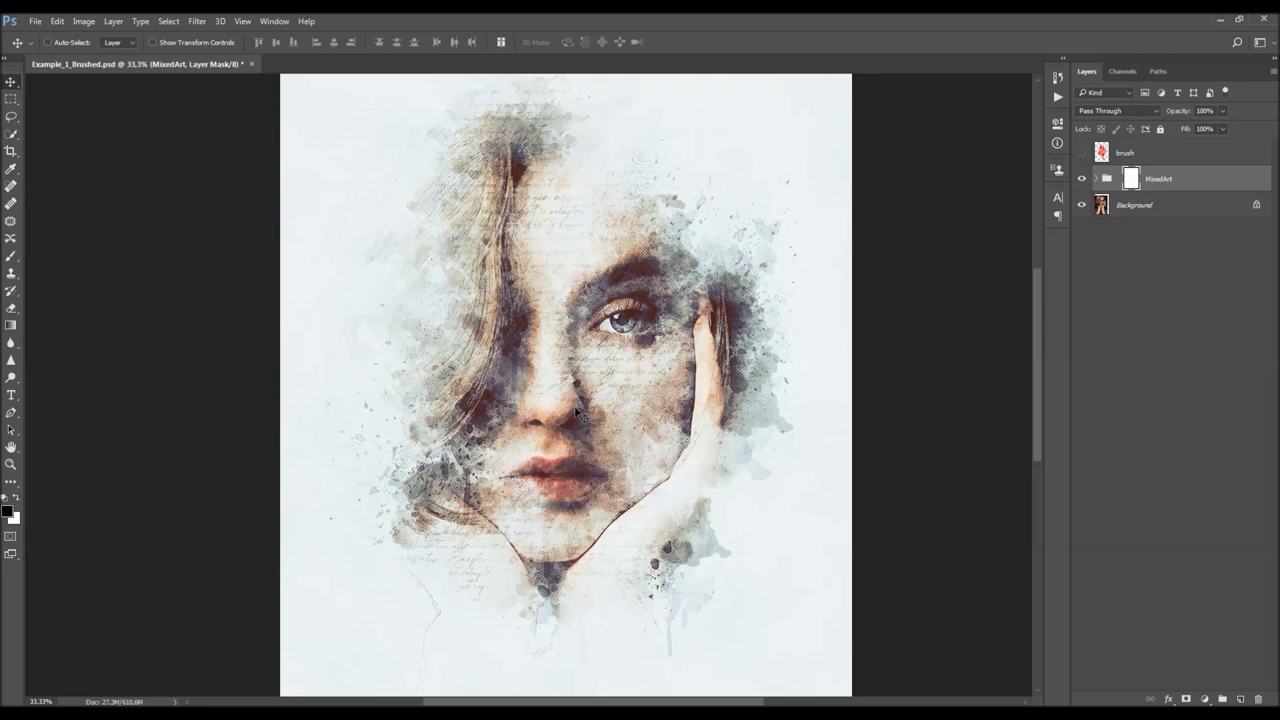
left_click(1095, 180)
scroll(1155, 408, "down", 1)
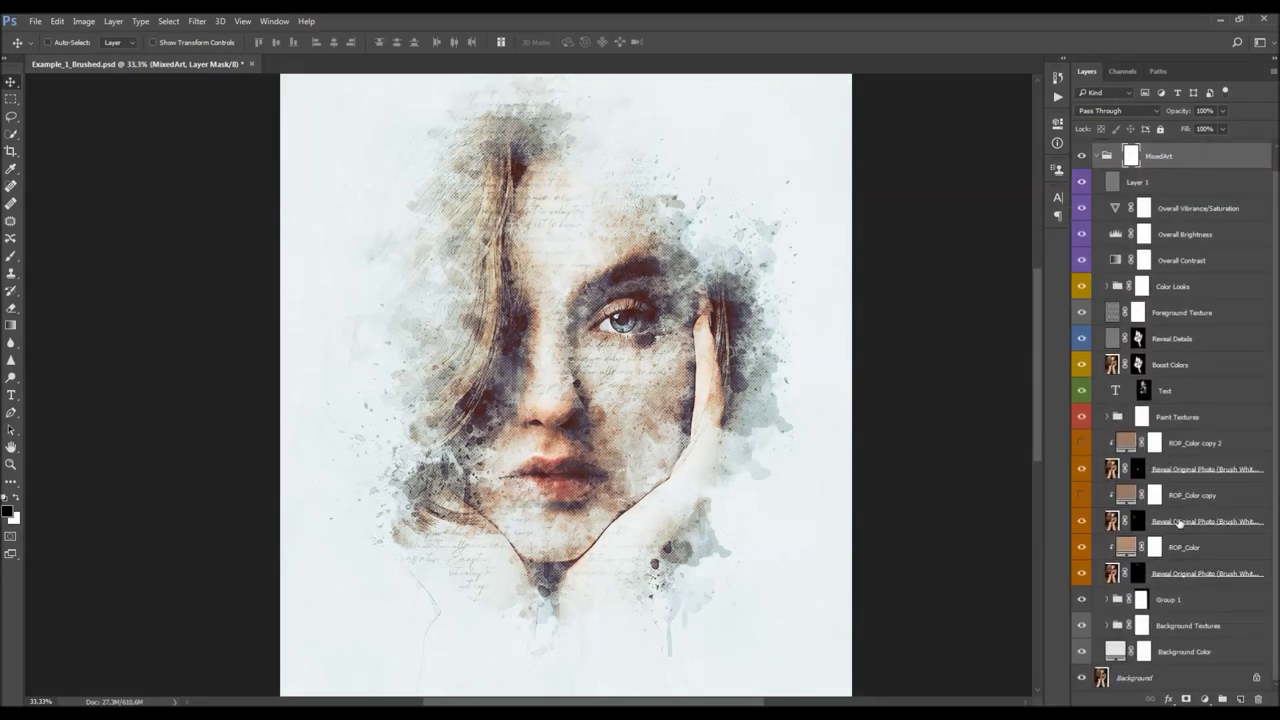
scroll(1180, 522, "up", 1)
left_click(1095, 178)
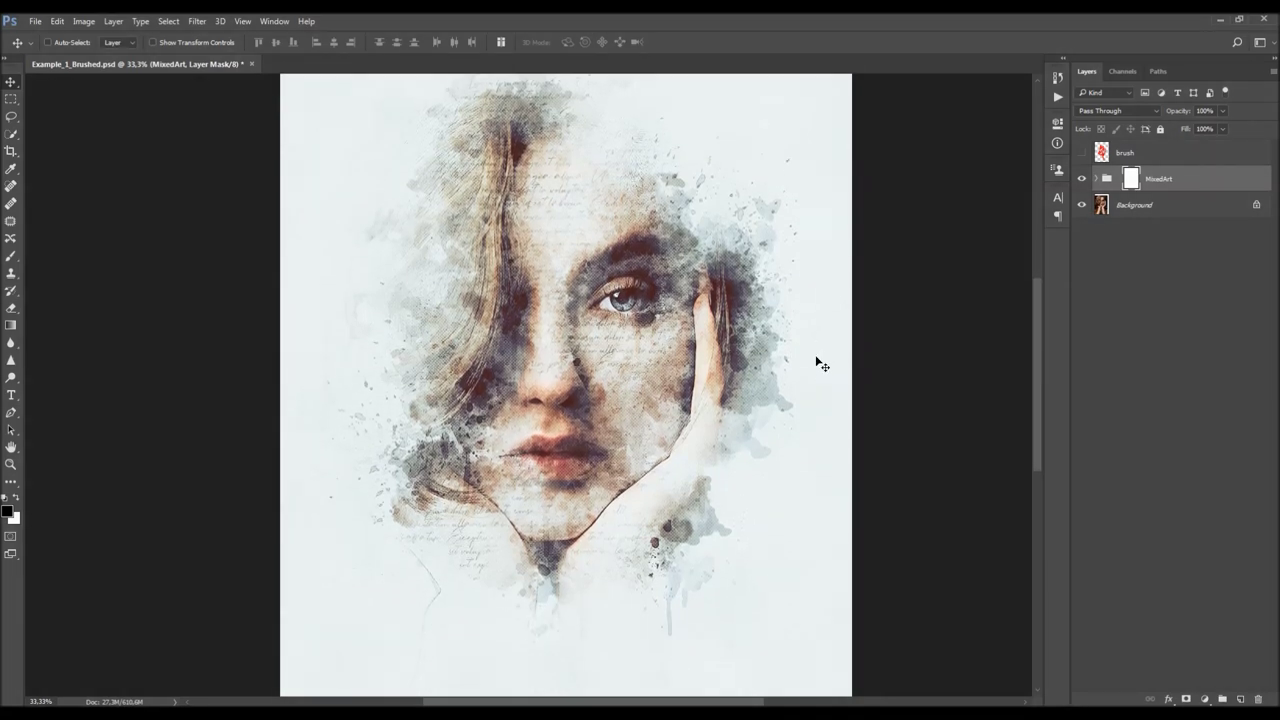
Set up a crop that trims the empty canvas below the portrait and a thin strip above it
scroll(812, 363, "down", 5)
key("ctrl+0")
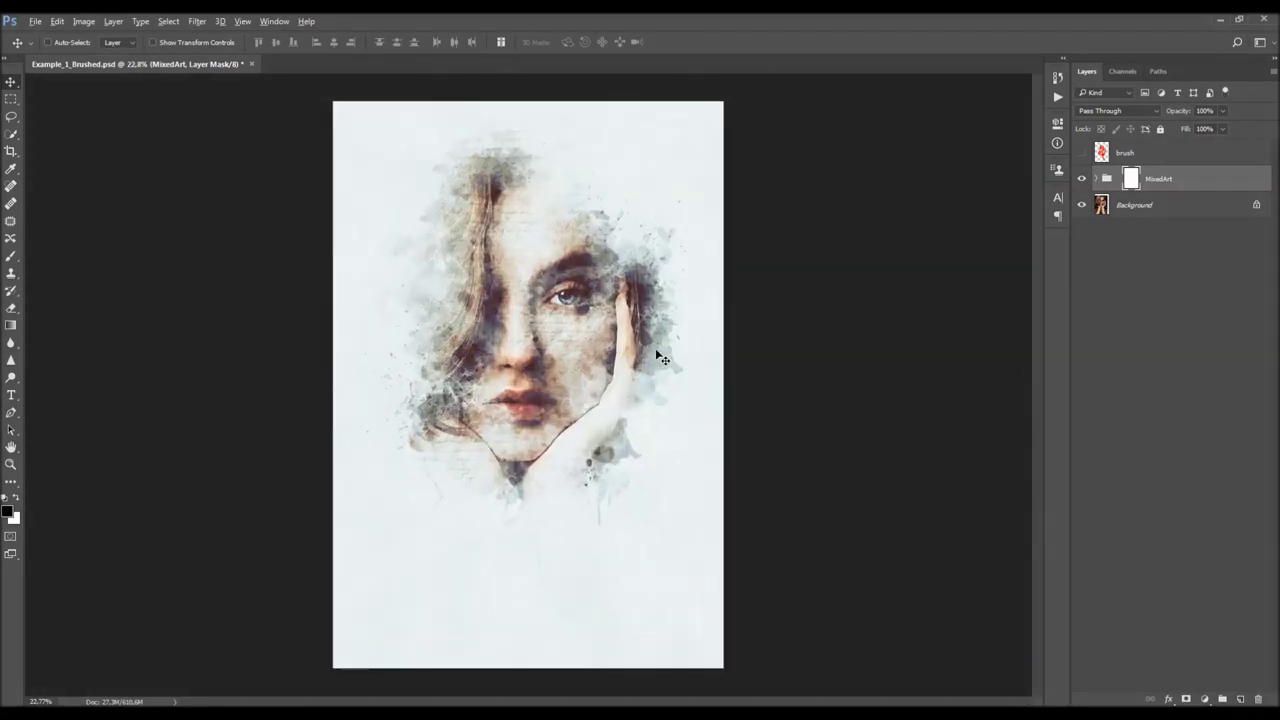
key("c")
scroll(520, 240, "up", 1)
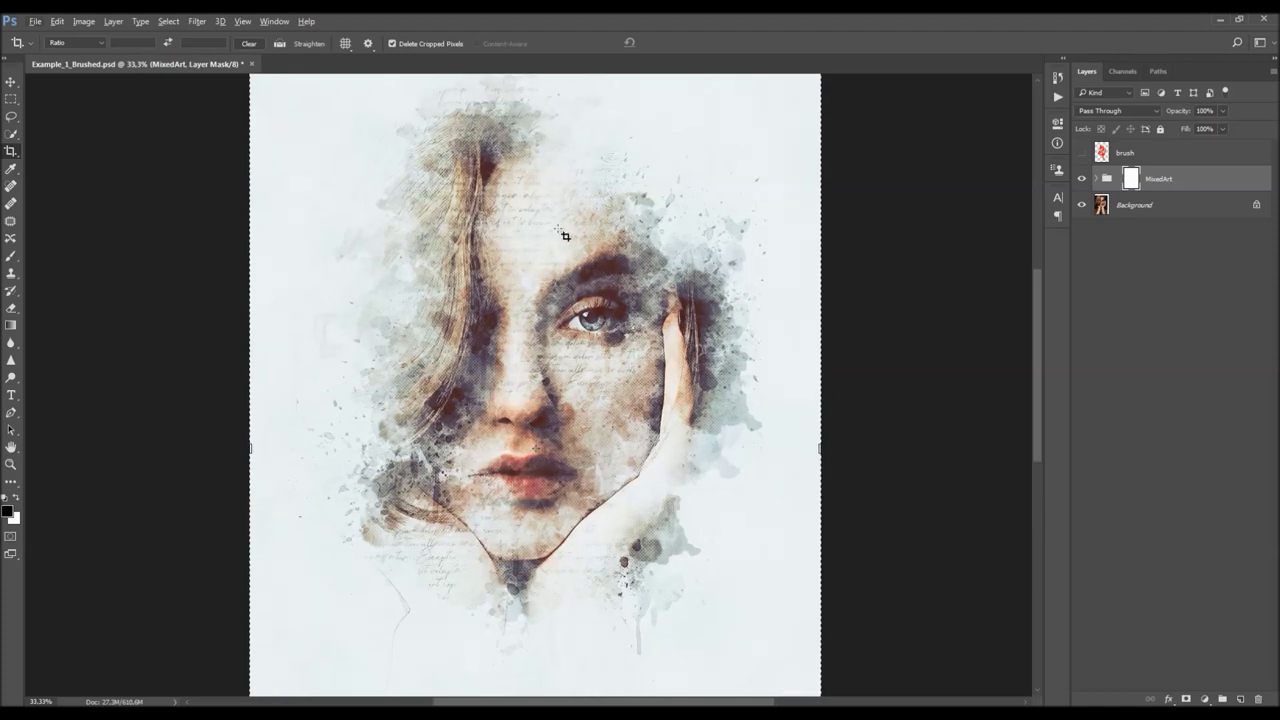
scroll(565, 236, "up", 3)
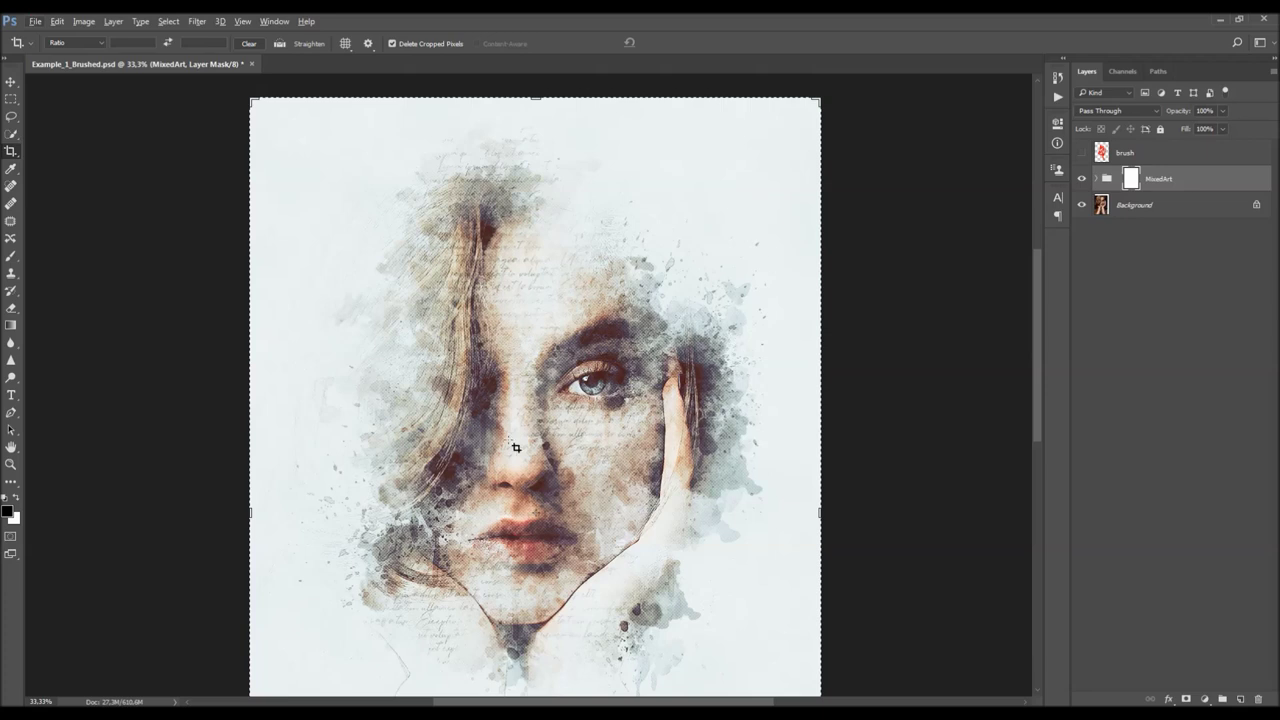
scroll(735, 340, "down", 5)
scroll(600, 436, "down", 3)
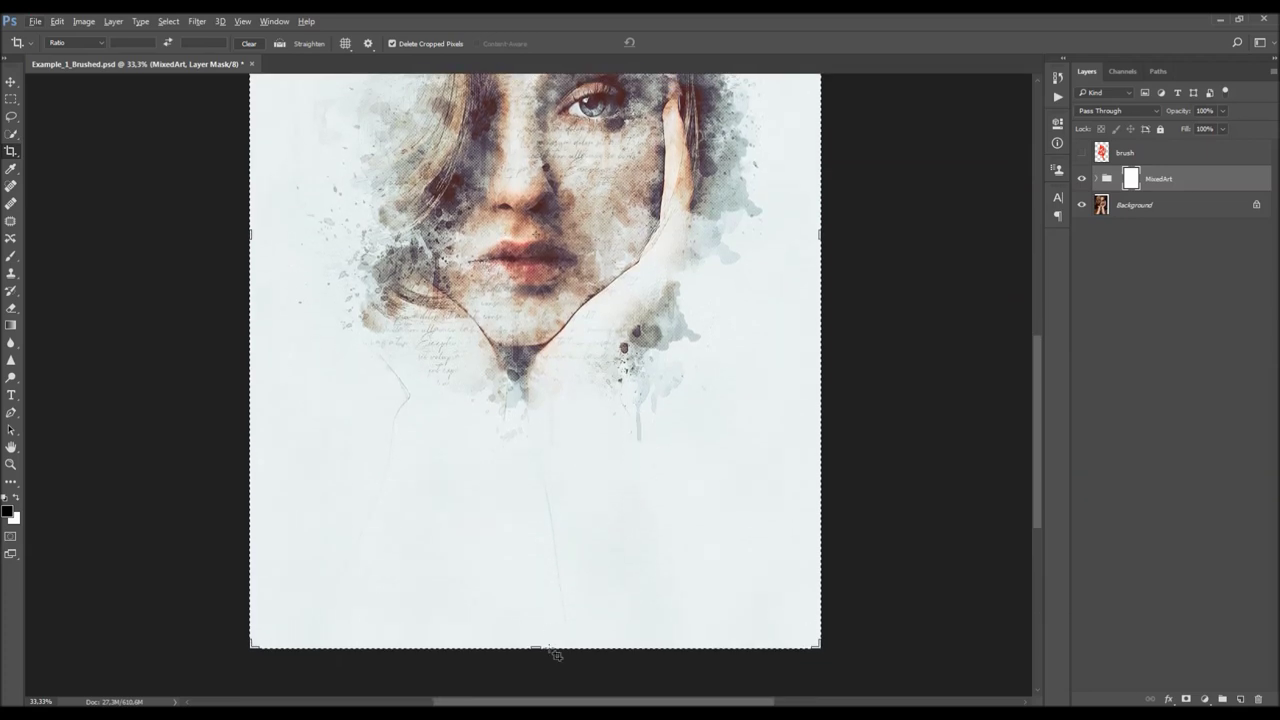
left_click_drag(546, 646, 552, 564)
scroll(730, 528, "up", 7)
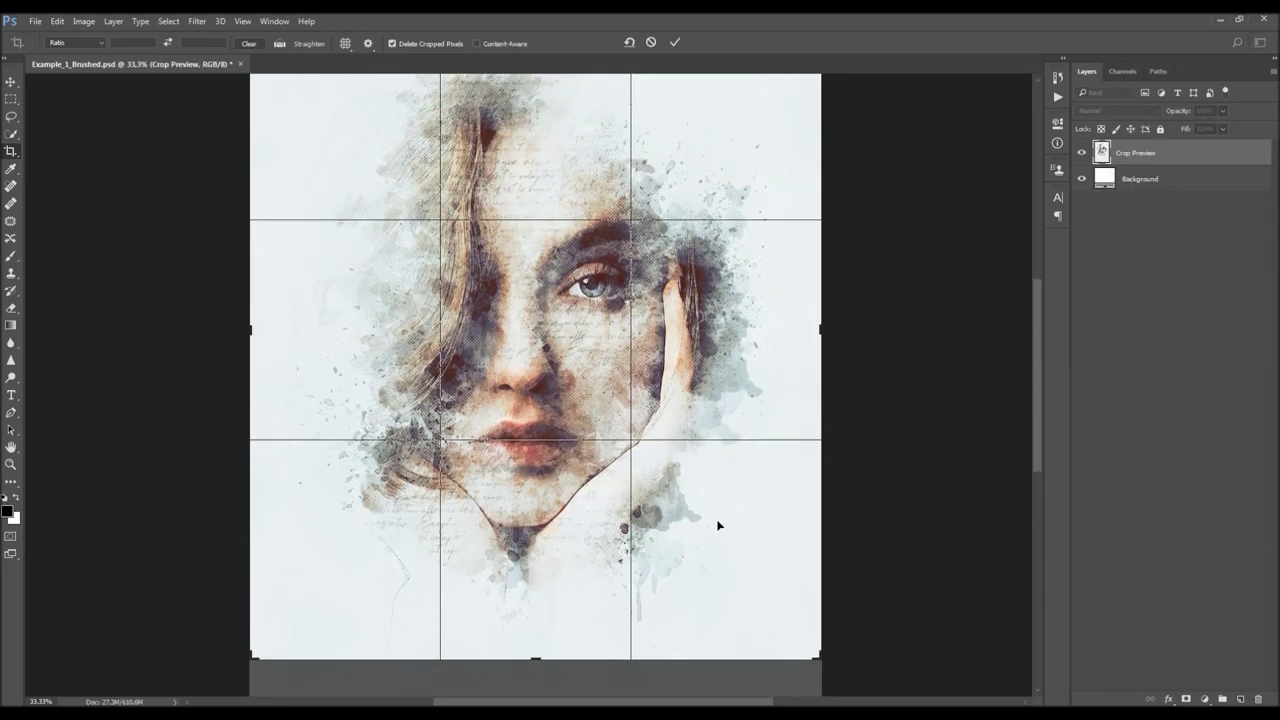
left_click_drag(536, 140, 536, 151)
scroll(467, 380, "down", 3)
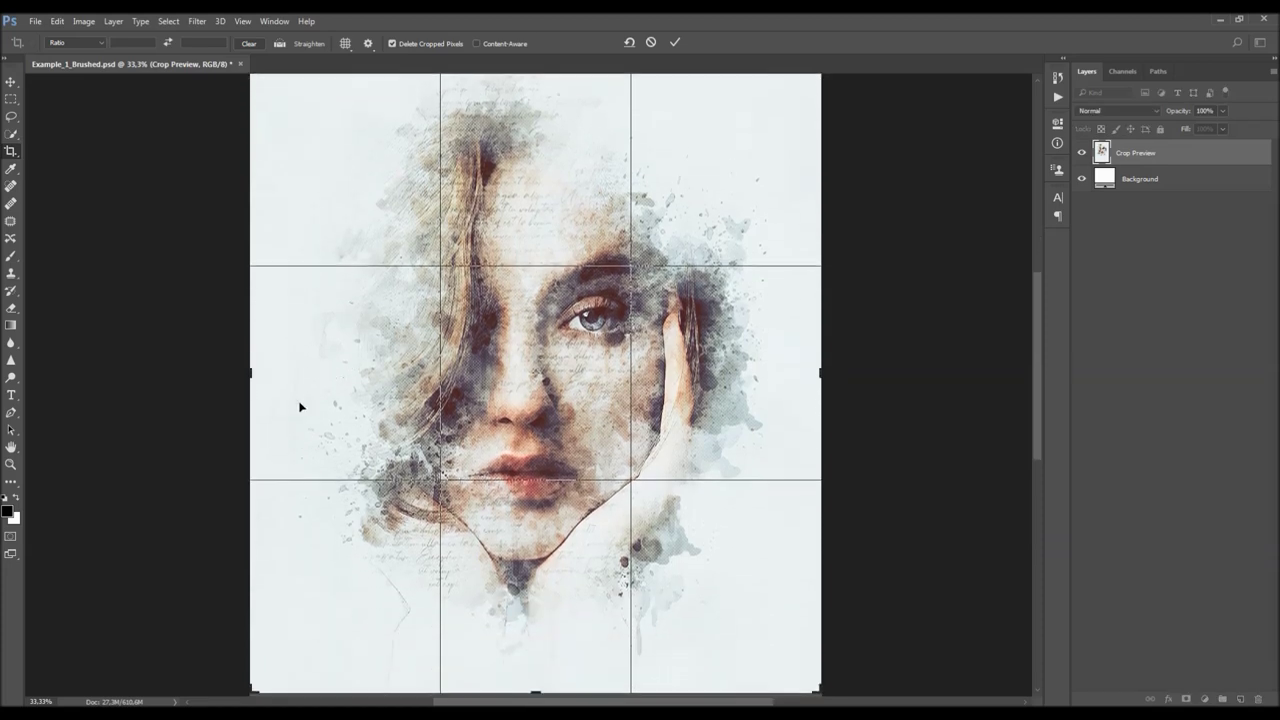
Narrow the crop slightly on both sides of the portrait and apply it, deleting the cropped pixels
left_click_drag(250, 345, 266, 349)
left_click_drag(810, 351, 787, 350)
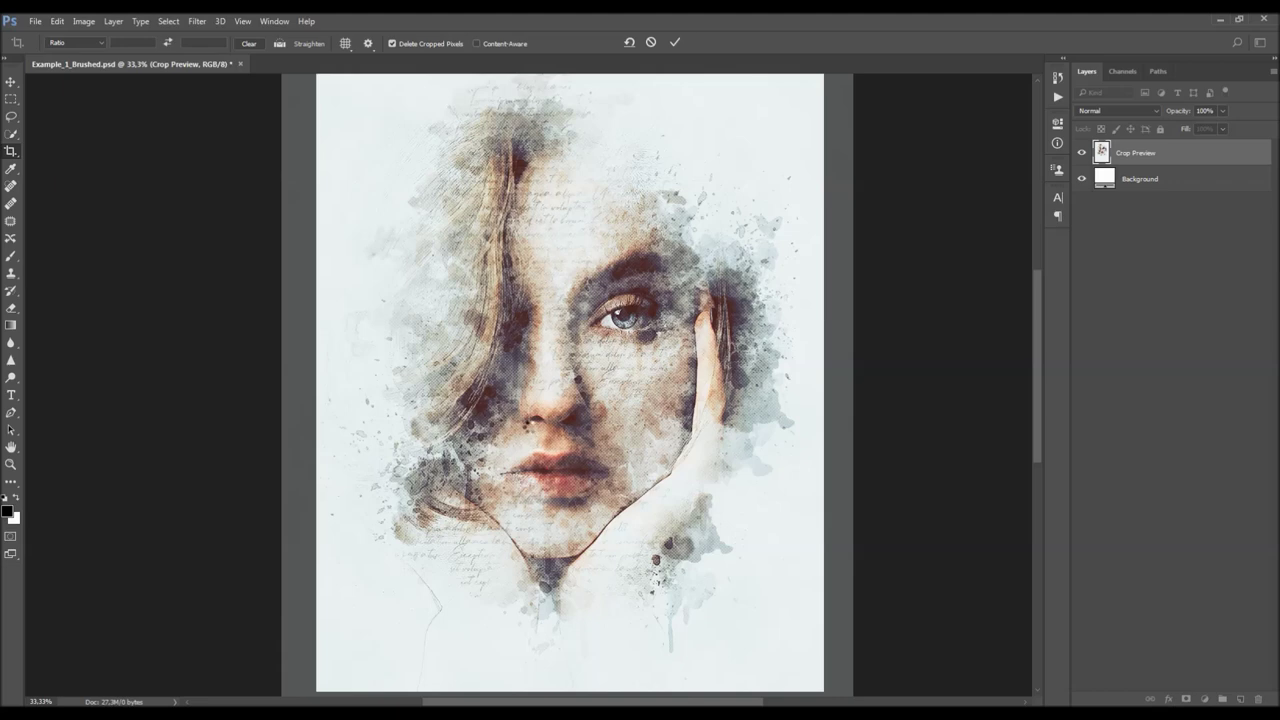
key("Return")
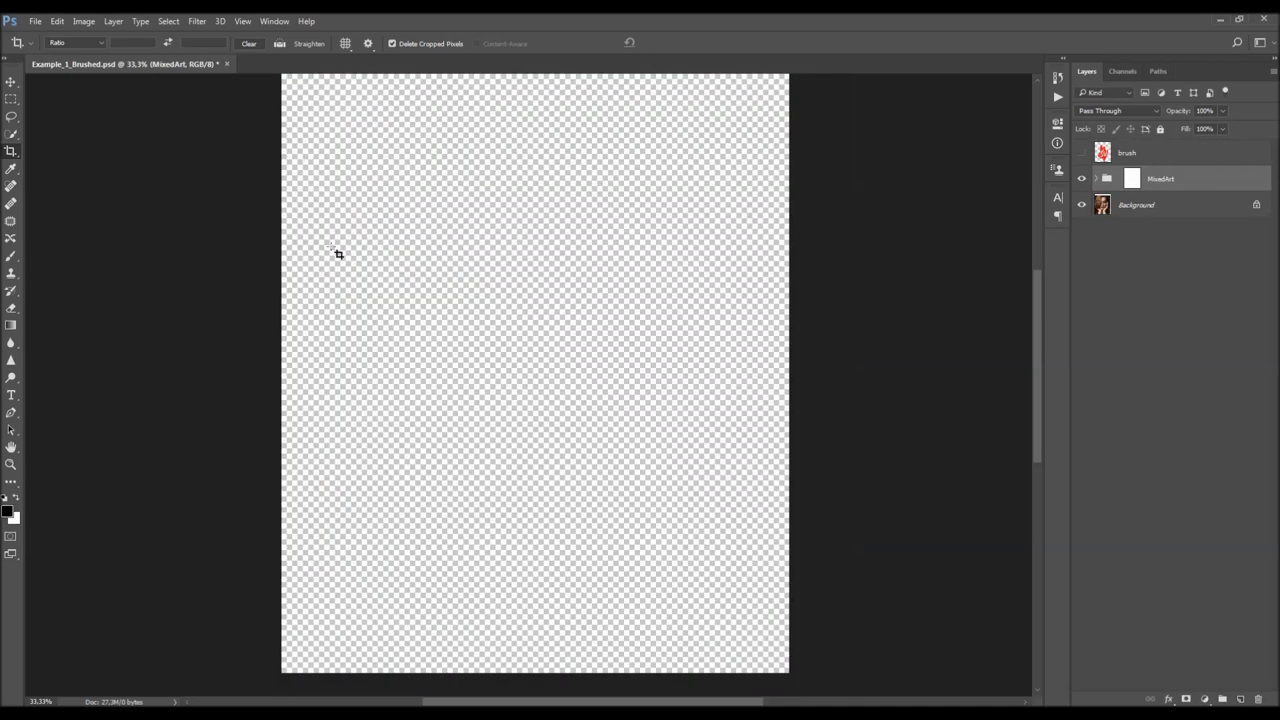
key("z")
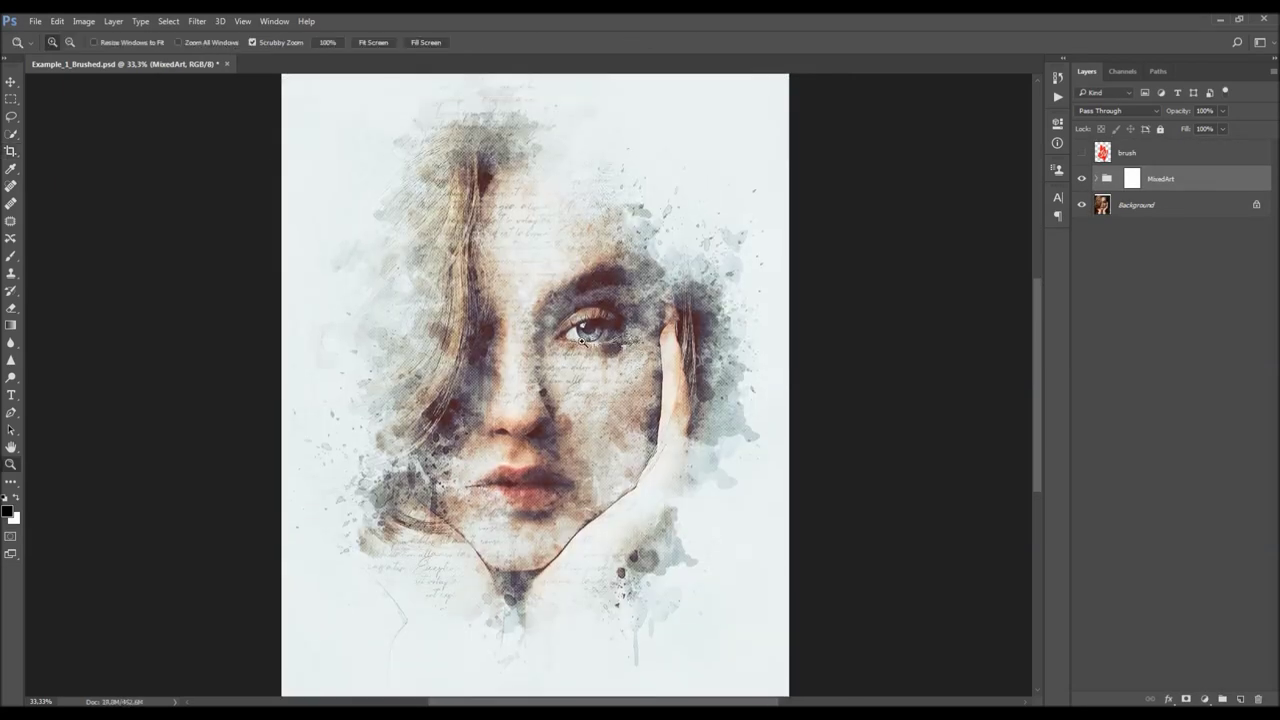
left_click(579, 345)
left_click(579, 347, "alt")
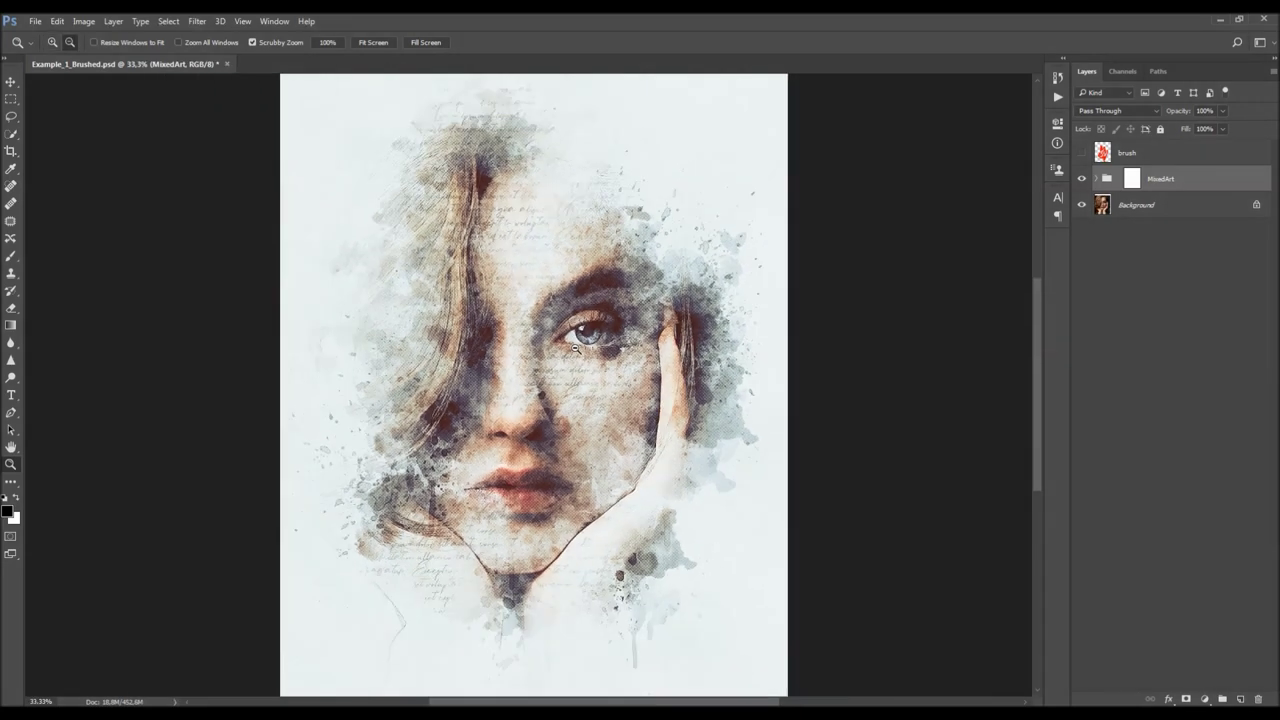
key("v")
scroll(610, 353, "down", 1)
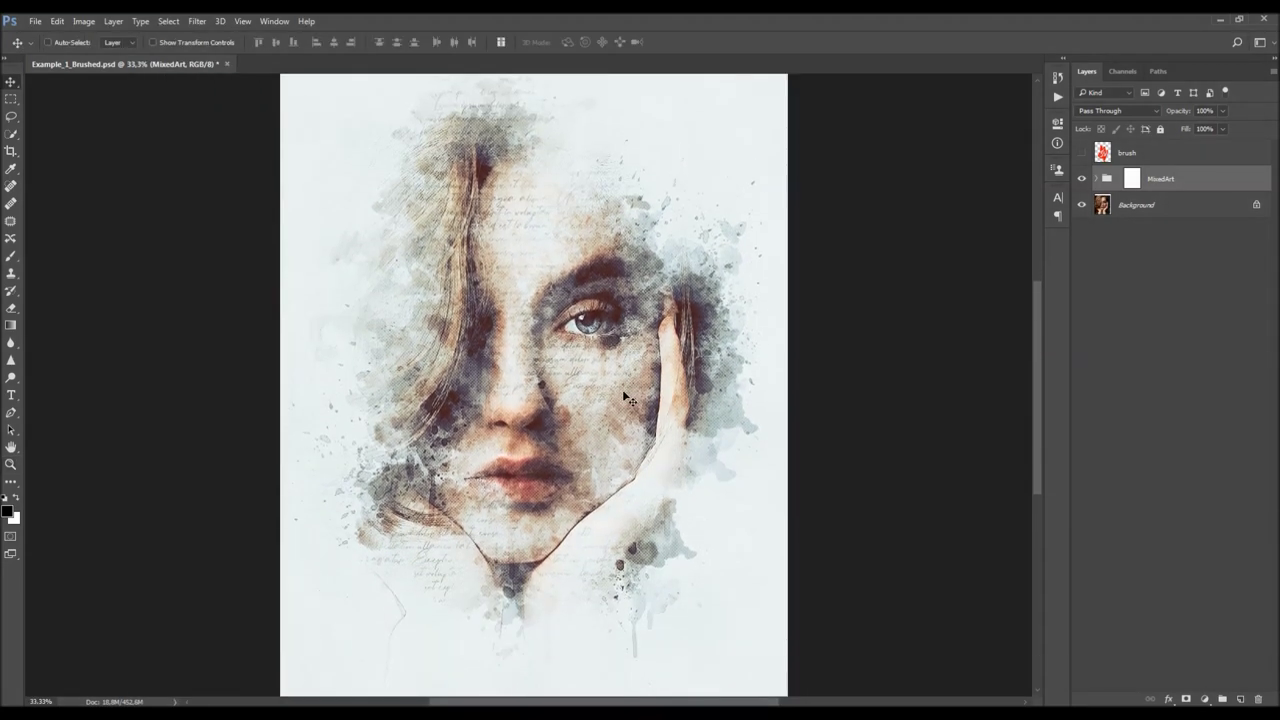
Place a duplicate of the Background layer above the MixedArt group, and hide it together with the red brush layer
left_click(1143, 209)
key("ctrl+j")
left_click_drag(1163, 205, 1170, 162)
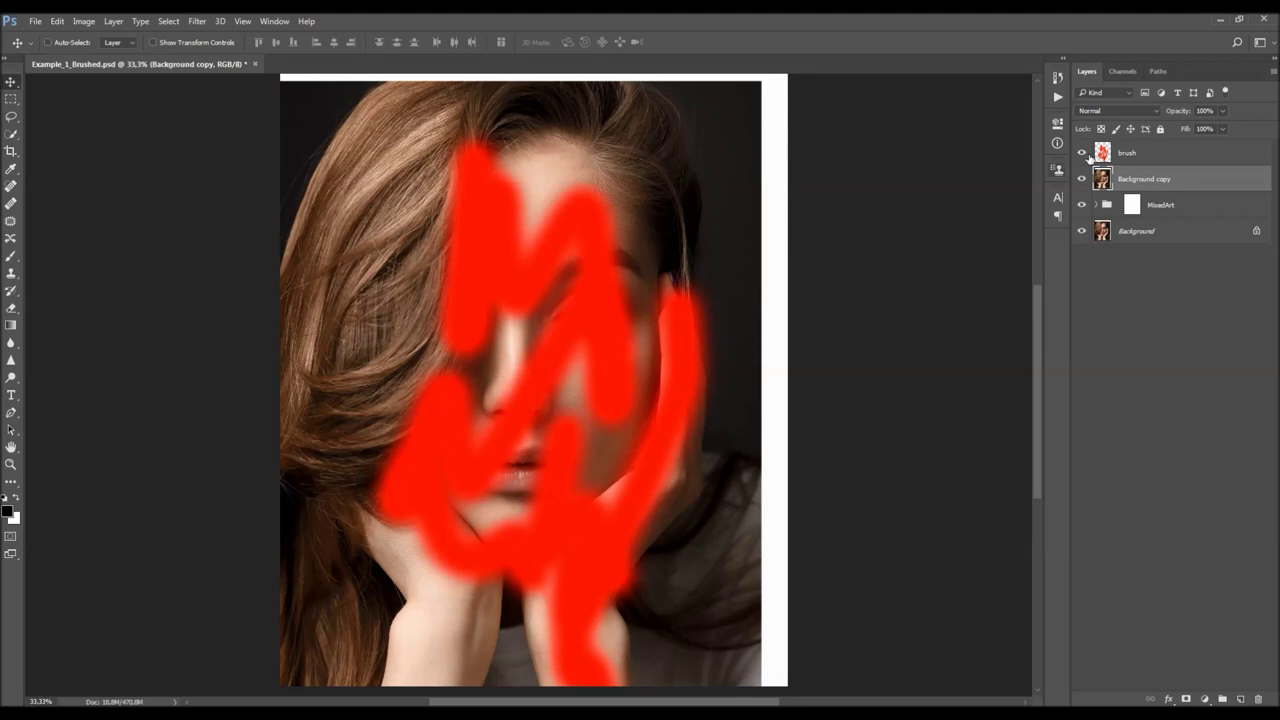
left_click_drag(1082, 153, 1084, 180)
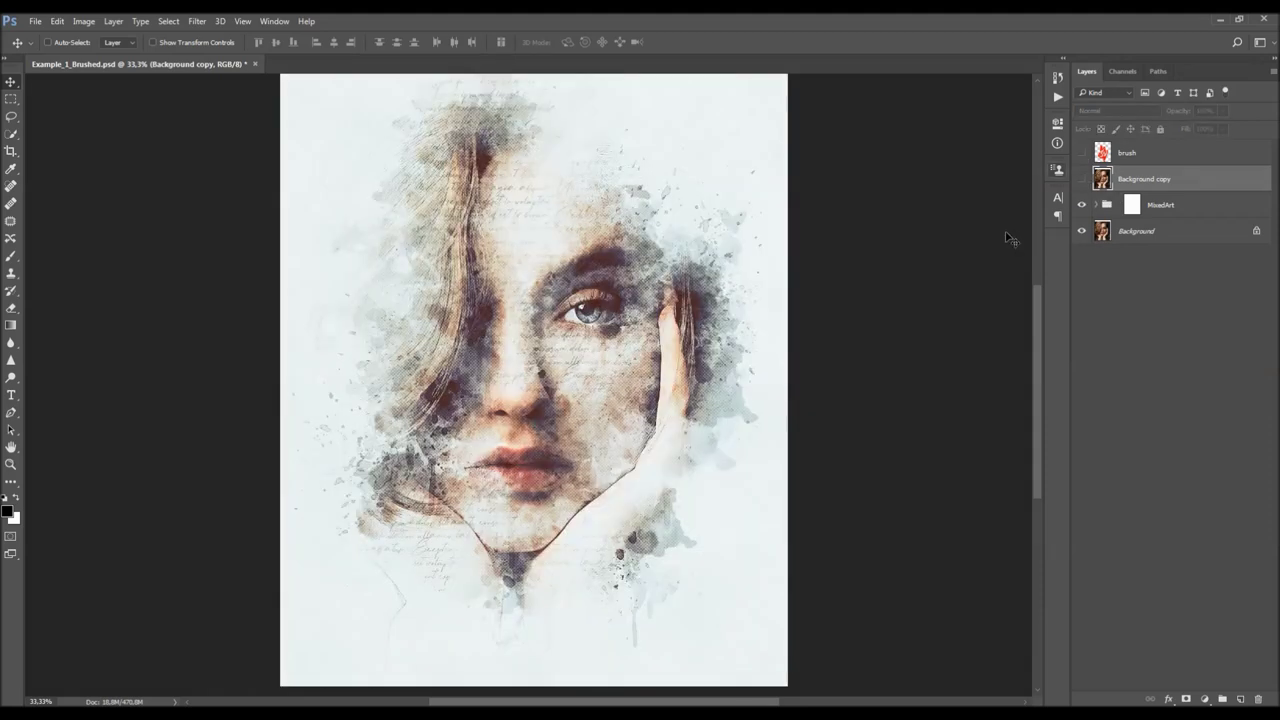